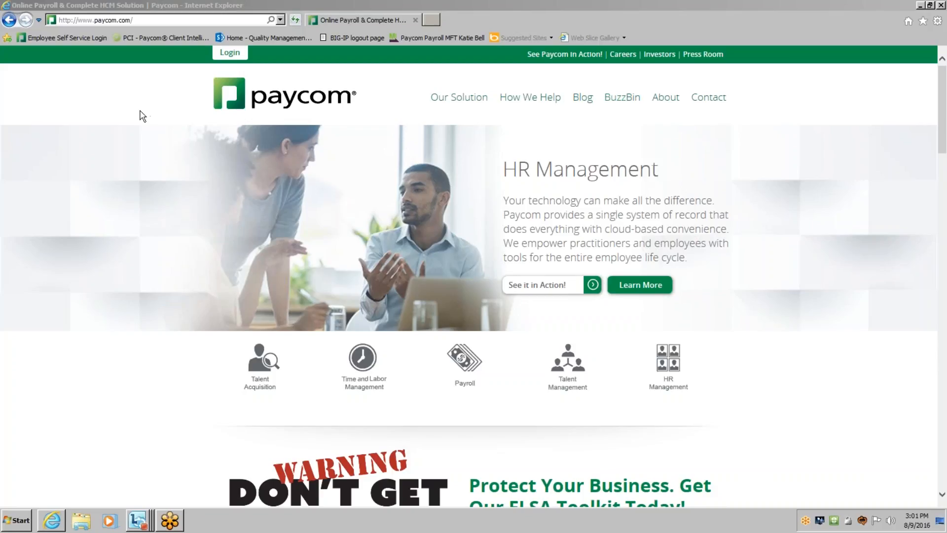
Log in to Employee Self-Service with the employee's username, password and last four SSN digits.
mouse_move(226, 57)
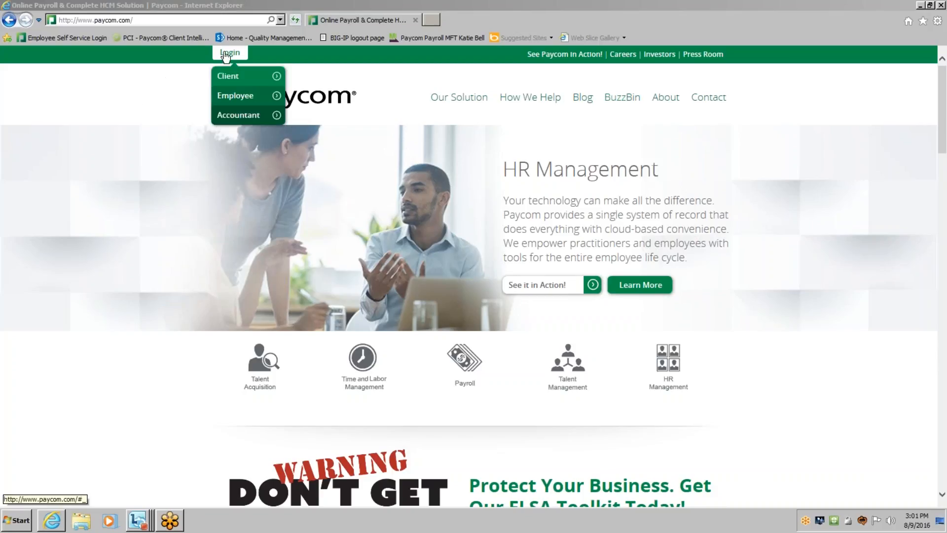
left_click(229, 97)
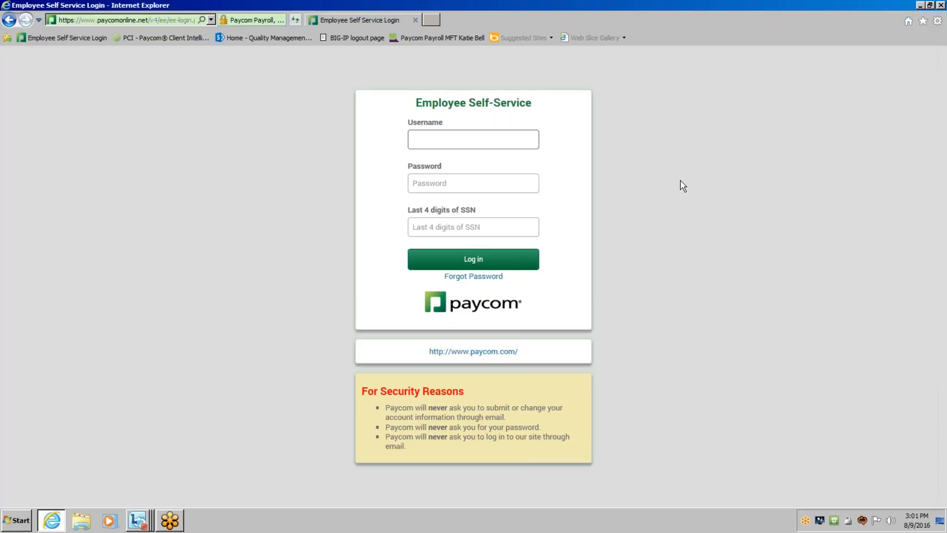
type("05068binc")
key("Tab")
type("**********")
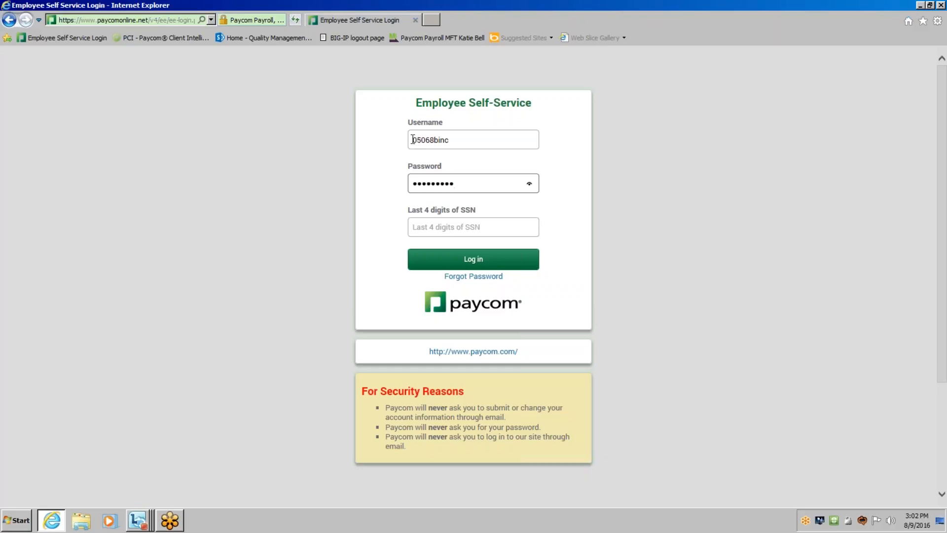
left_click(446, 228)
type("••••")
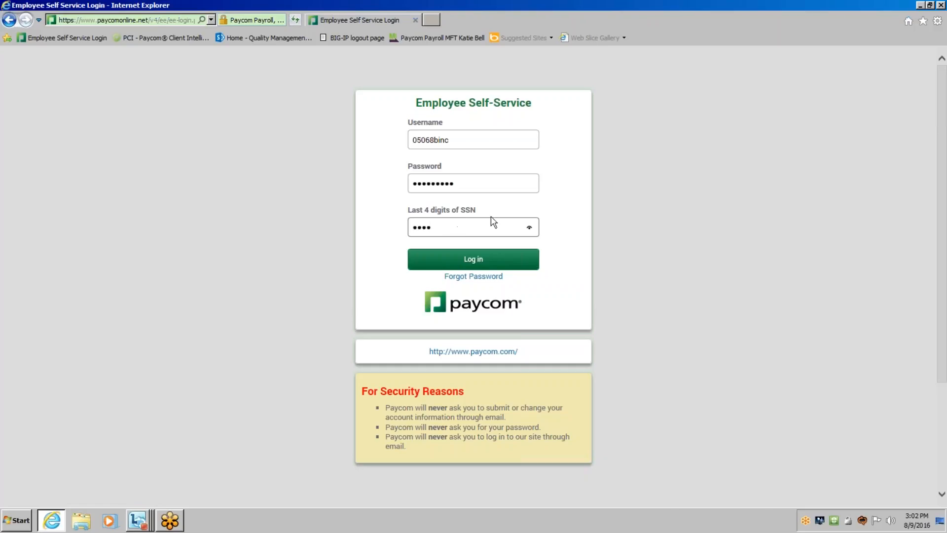
left_click(486, 267)
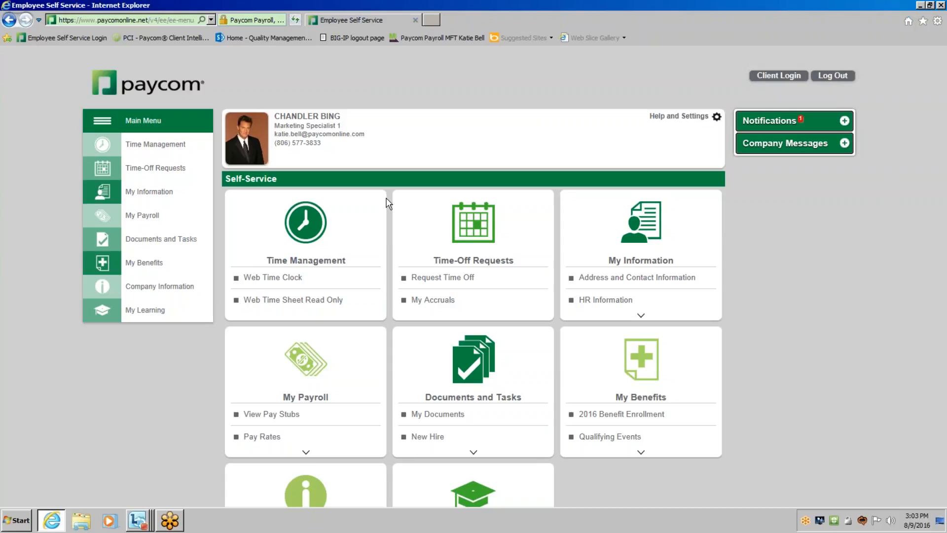
Open the read-only web time sheet and look over the current pay period's two weeks.
left_click(334, 306)
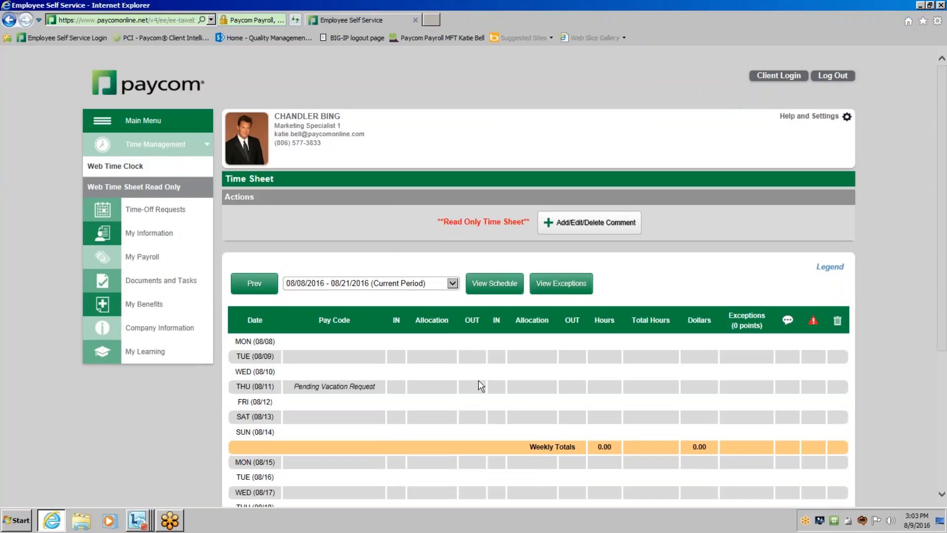
scroll(479, 380, "down", 3)
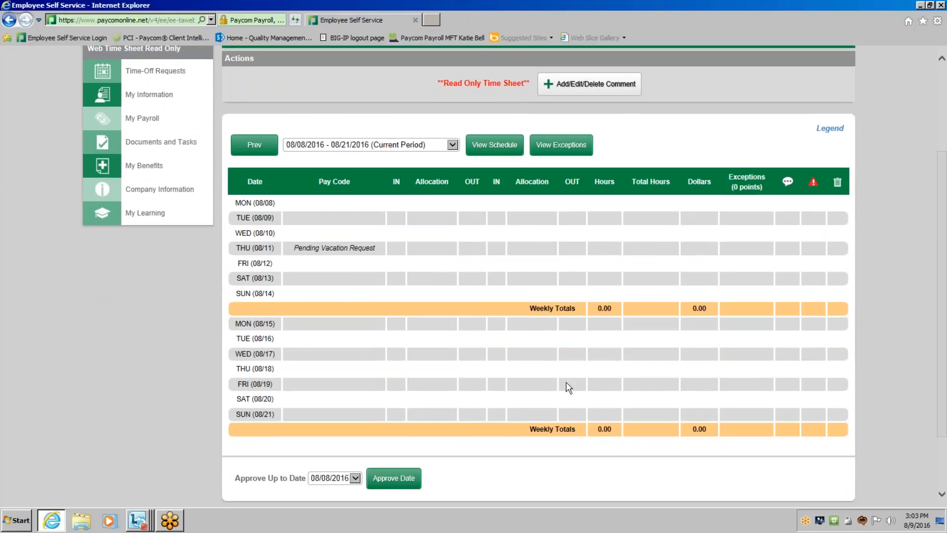
scroll(568, 387, "up", 3)
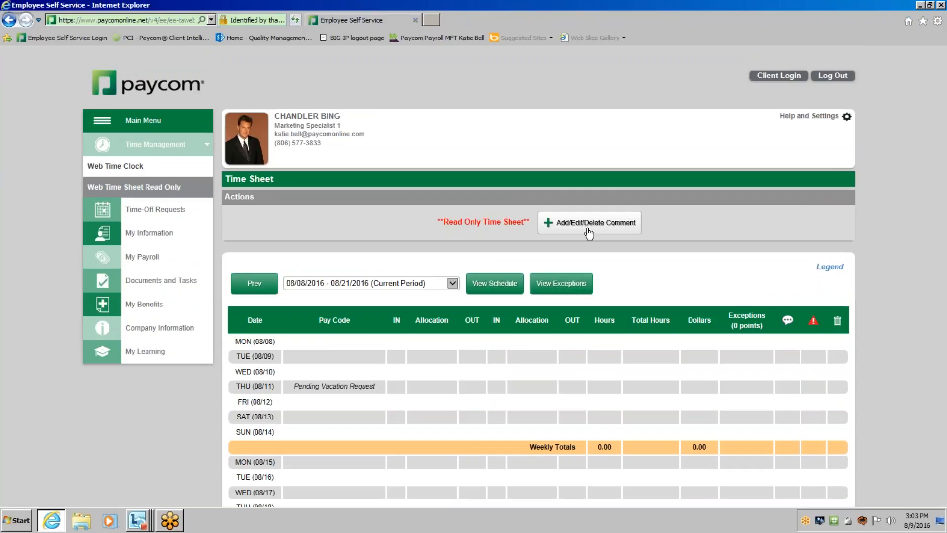
Add the comment "Forgot to clock in. Clocked in at 8am." to the 08/08/2016 time sheet entry.
left_click(588, 232)
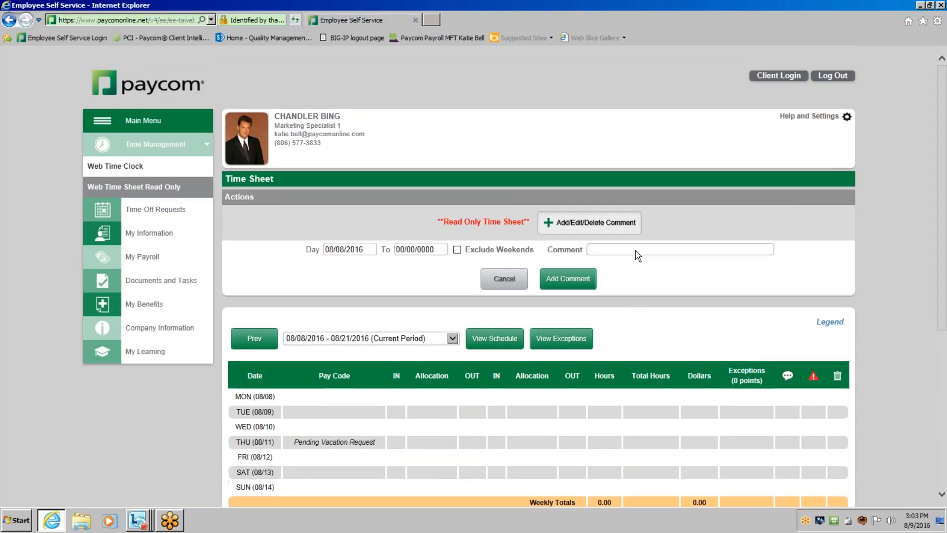
left_click(723, 253)
type("Forgot to")
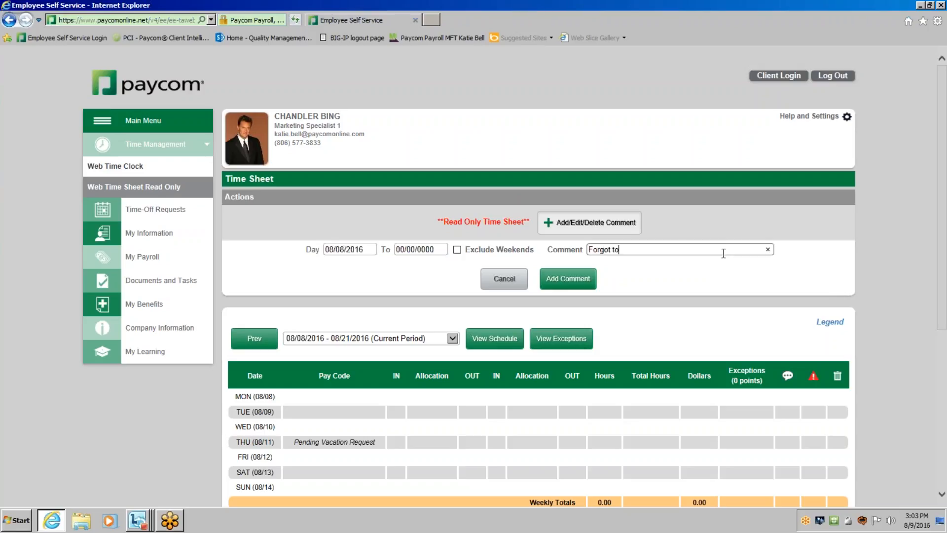
type(" clock in. Clo")
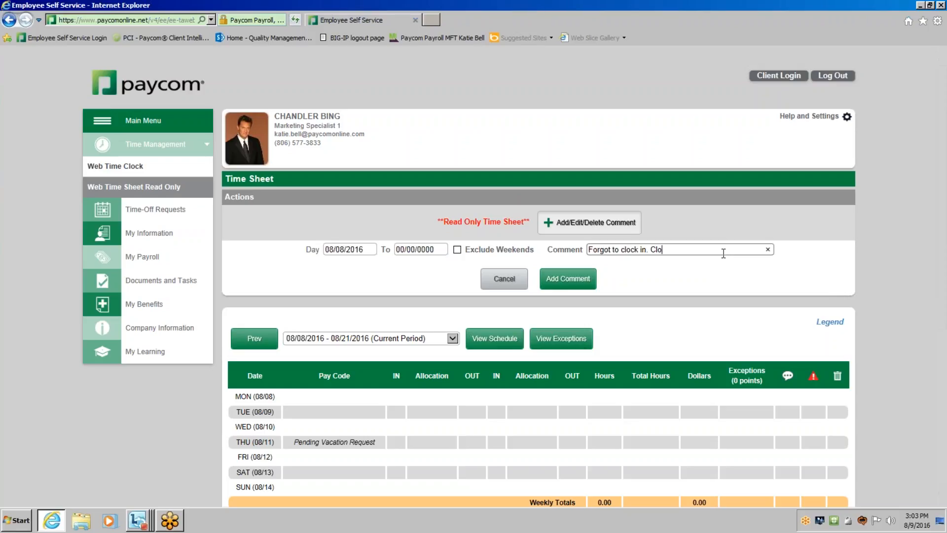
type("cked in at 8am.")
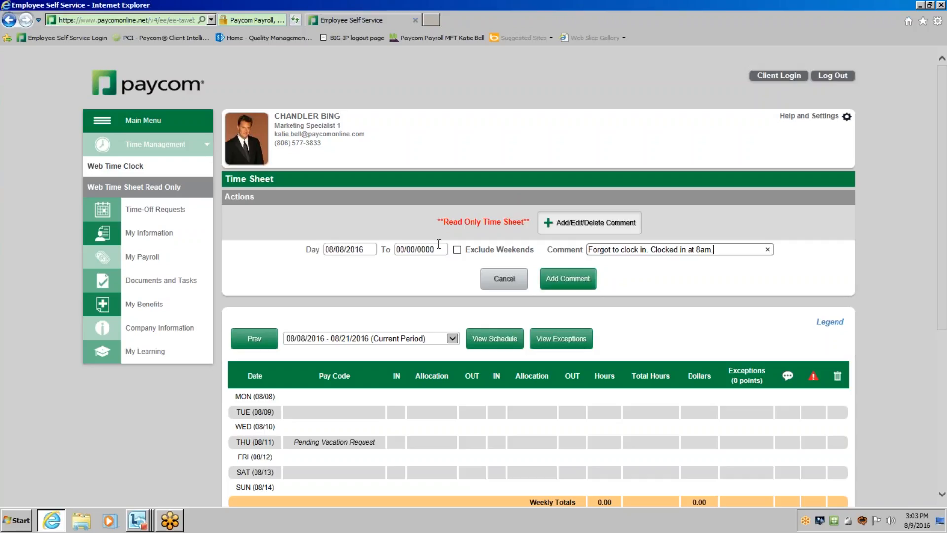
left_click(568, 279)
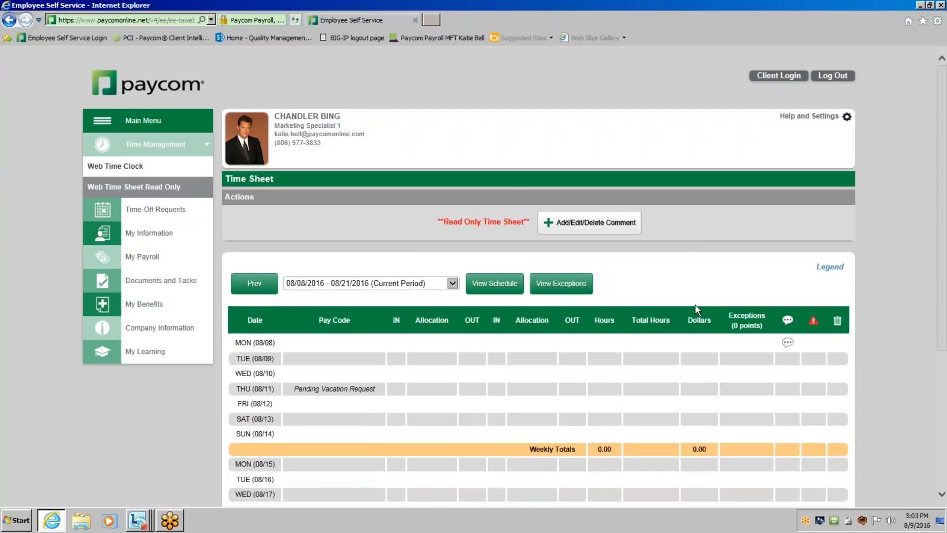
mouse_move(782, 351)
Return to the main self-service page and look over the options under My Payroll.
left_click(161, 127)
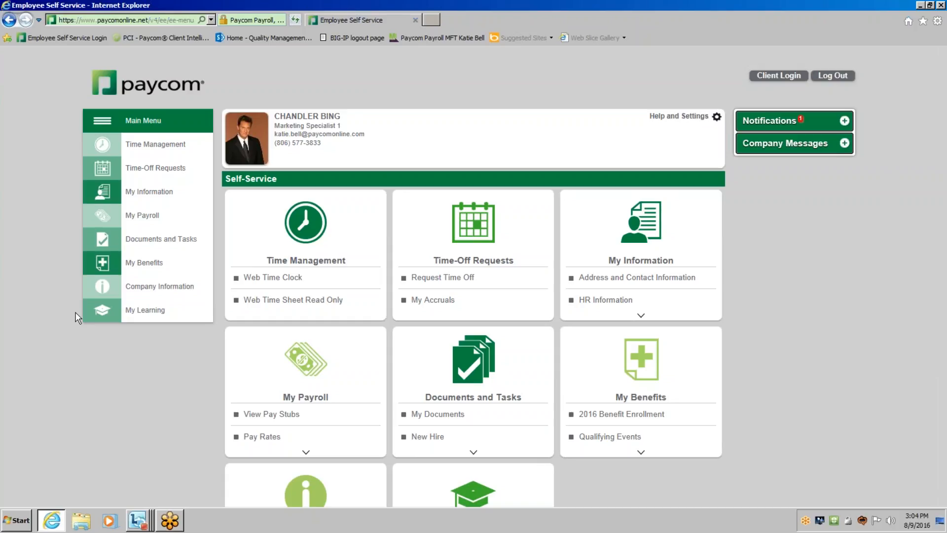
left_click(149, 218)
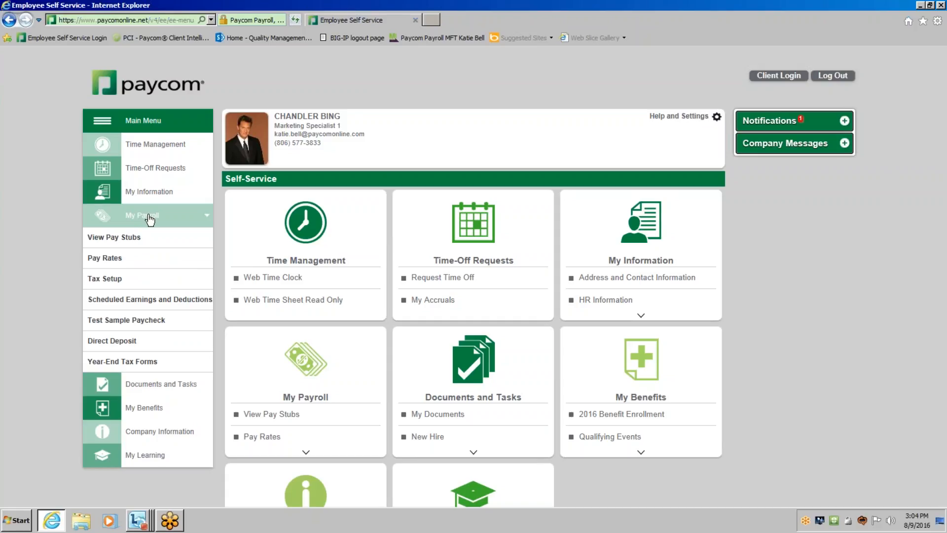
left_click(150, 216)
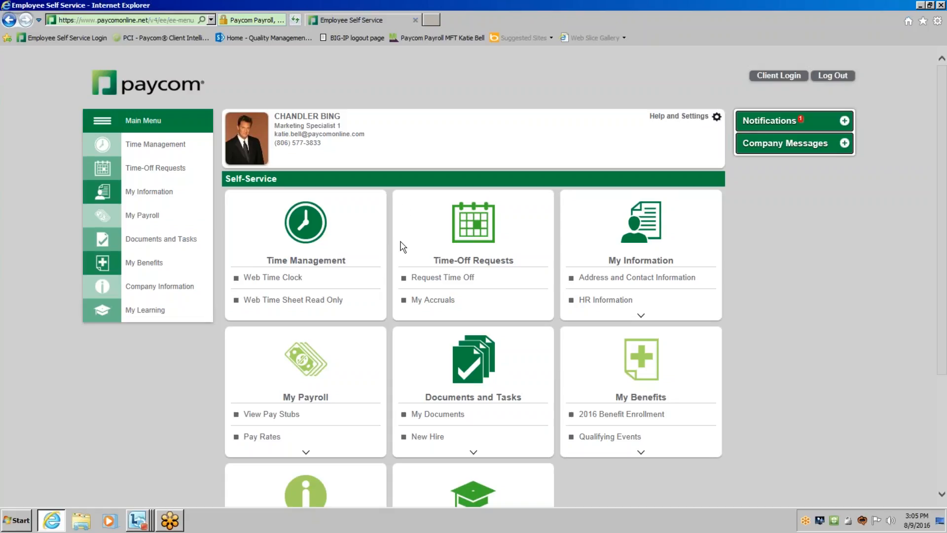
Open the time-off request page and examine the available hours and the August 2016 calendar.
left_click(448, 282)
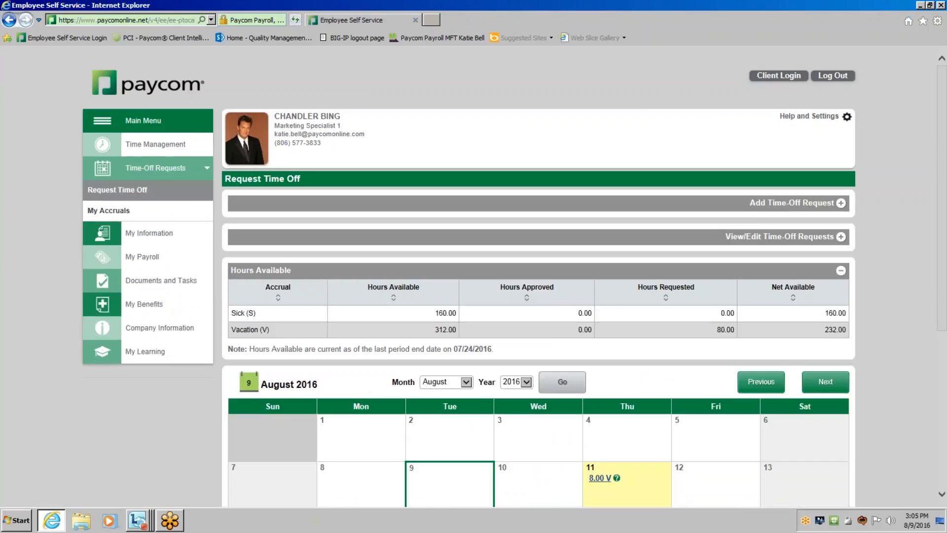
scroll(448, 285, "down", 3)
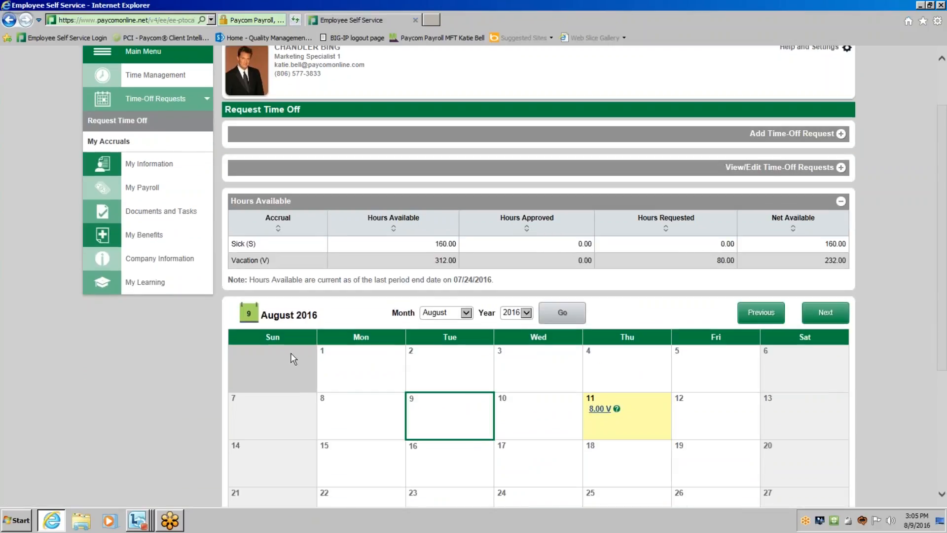
scroll(325, 375, "down", 3)
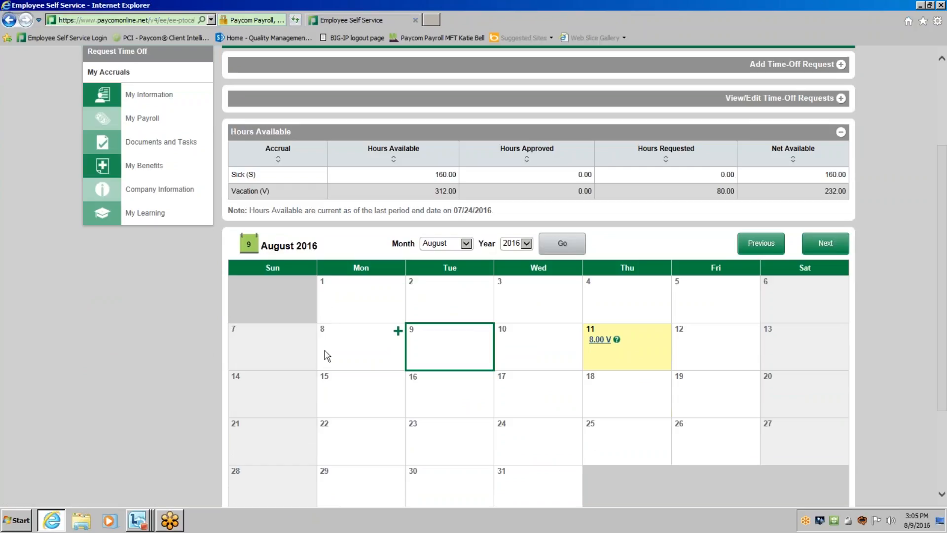
scroll(324, 354, "up", 3)
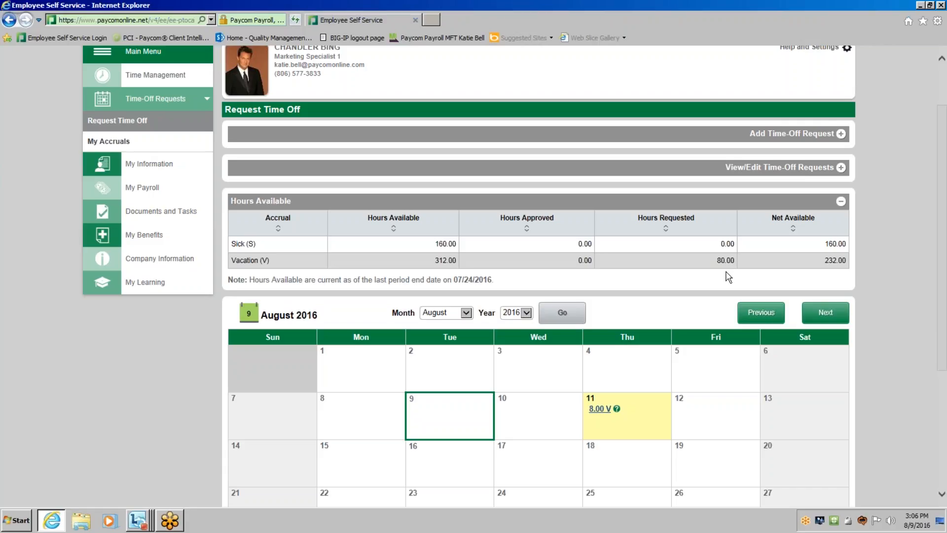
scroll(729, 278, "down", 3)
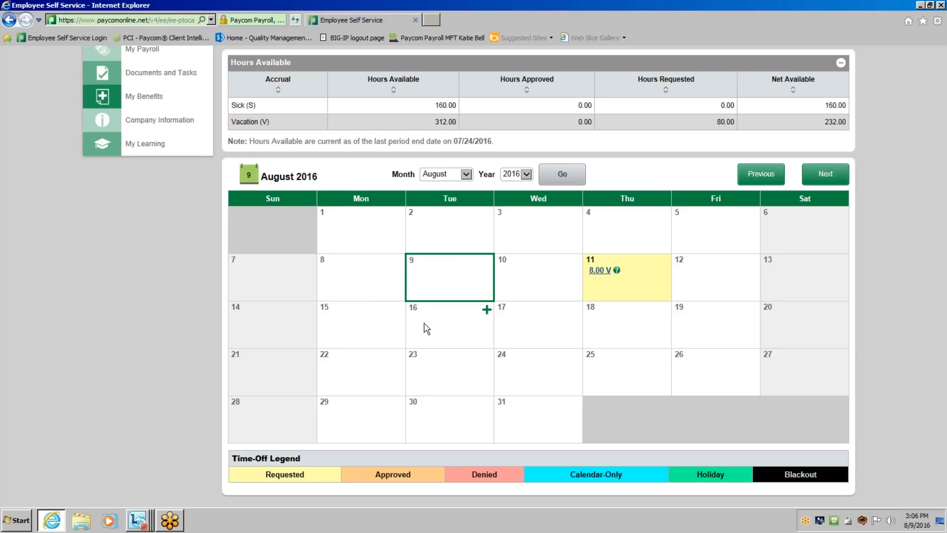
Start a time-off request for August 16, 2016 with 8.00 hours per day and type Vacation.
left_click(487, 311)
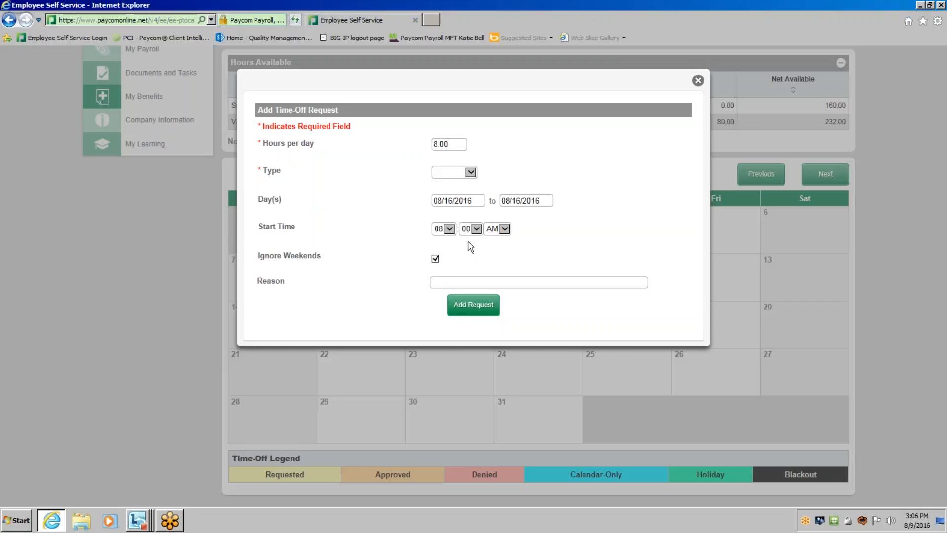
left_click_drag(454, 144, 408, 144)
left_click(384, 205)
left_click_drag(452, 145, 398, 148)
key("BackSpace")
type("4.00")
key("BackSpace")
key("BackSpace")
key("BackSpace")
key("BackSpace")
type("8.00")
left_click(471, 172)
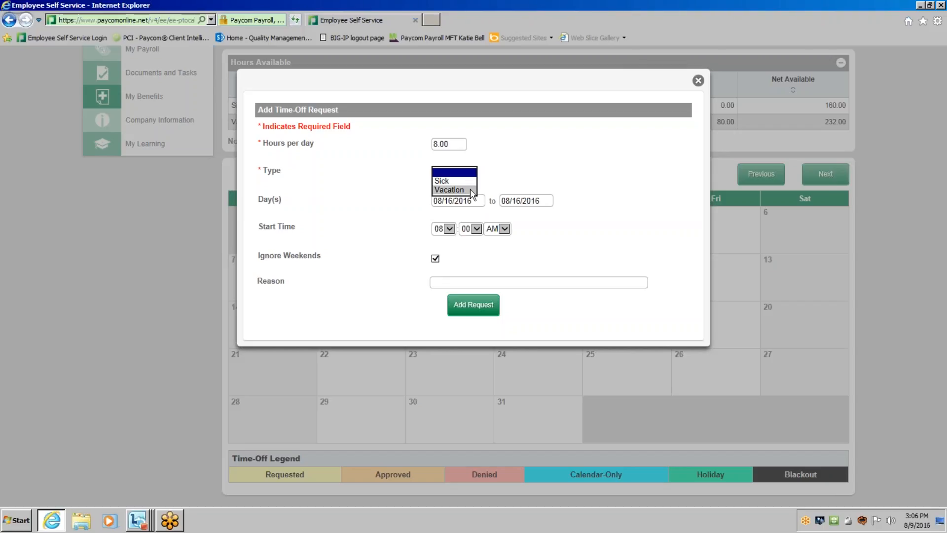
left_click(470, 188)
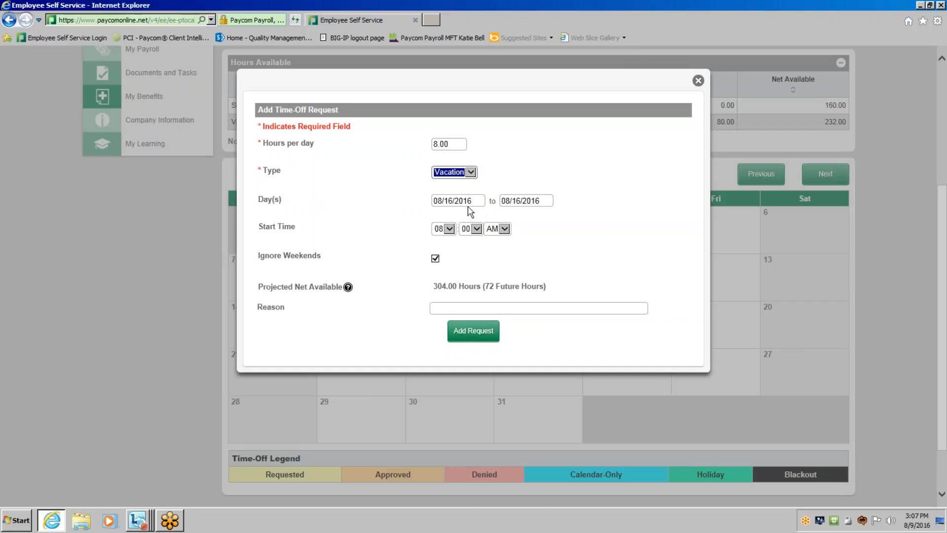
Set the end date of the vacation request to 08/19/2016.
left_click(520, 202)
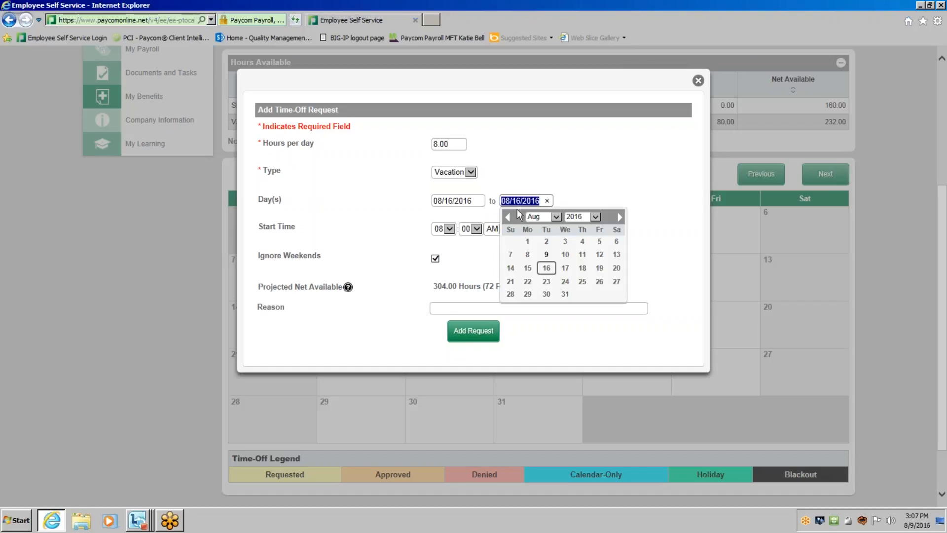
left_click(458, 201)
key("Tab")
left_click(600, 269)
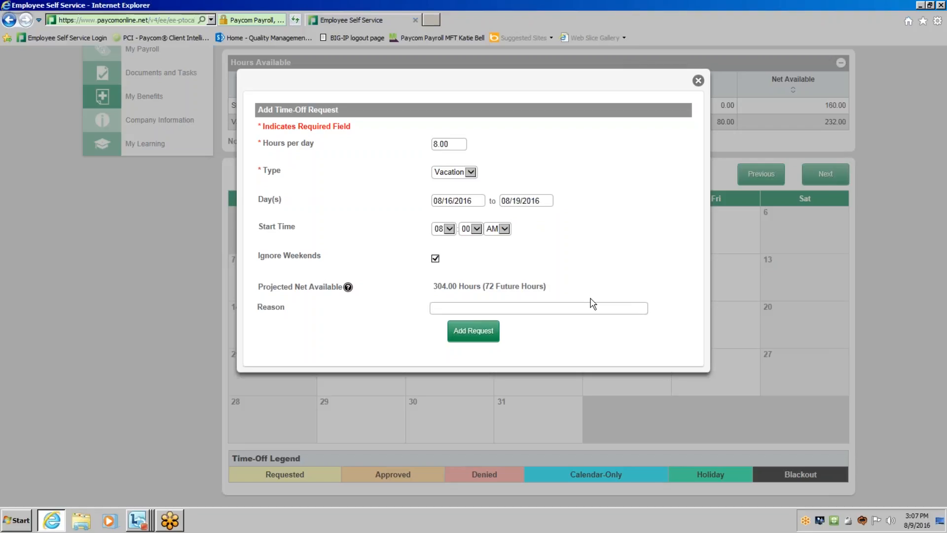
Enter "Going on Vacation" as the reason and submit the time-off request.
left_click(494, 306)
type("Going on VAca")
key("BackSpace")
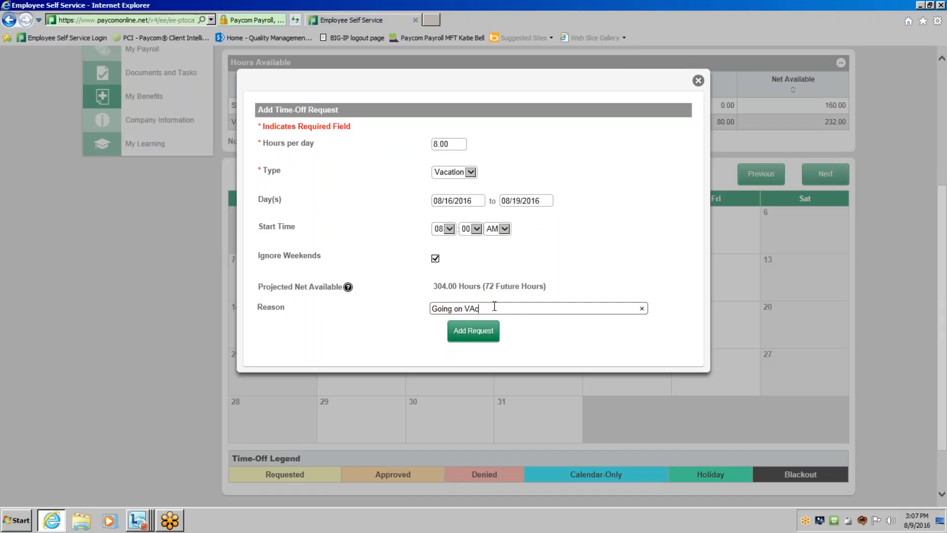
key("BackSpace")
key("BackSpace")
type("acation")
left_click(461, 337)
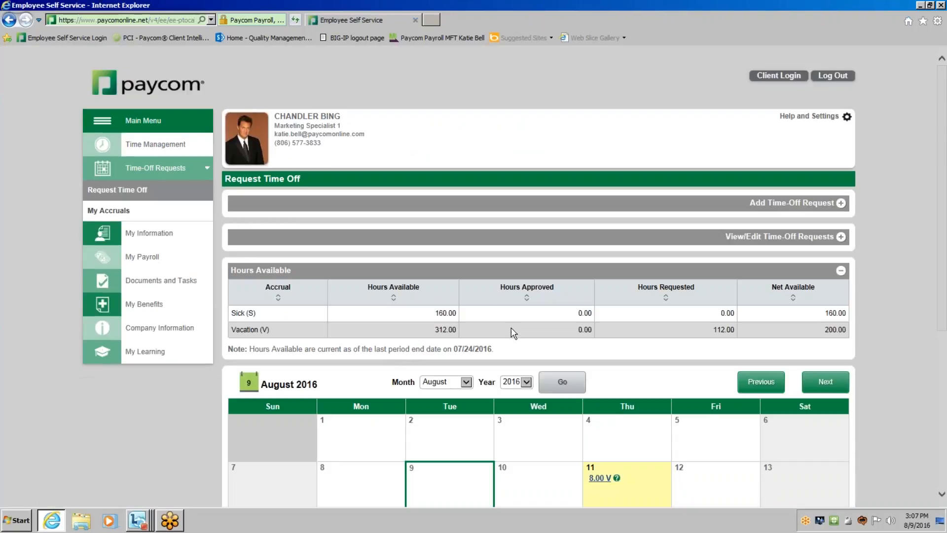
Review the requested days on the August calendar, the time-off legend and the Hours Available table.
scroll(513, 332, "down", 3)
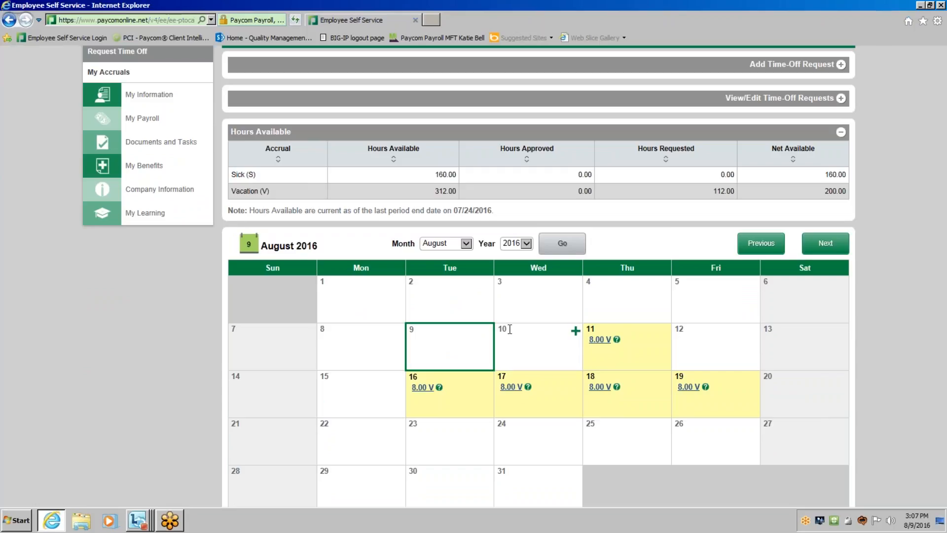
scroll(510, 329, "down", 3)
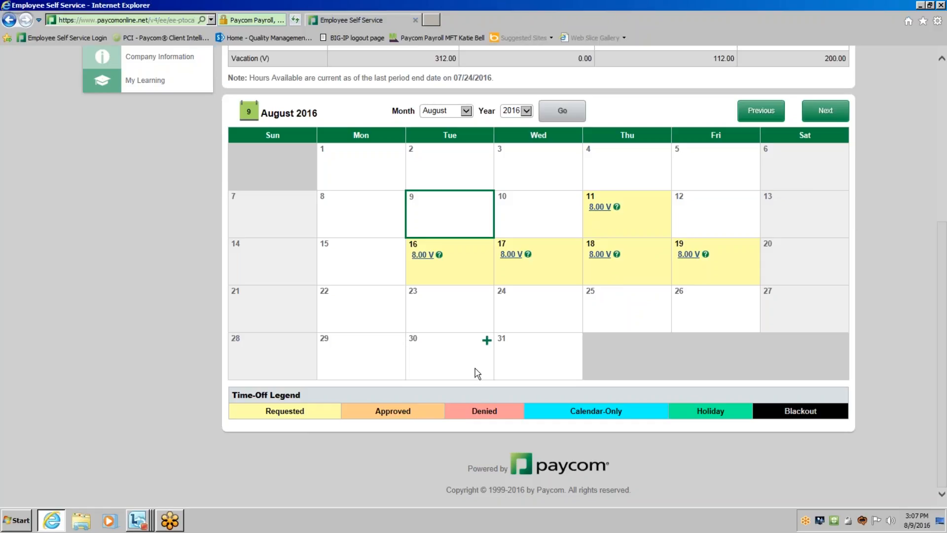
scroll(477, 373, "up", 3)
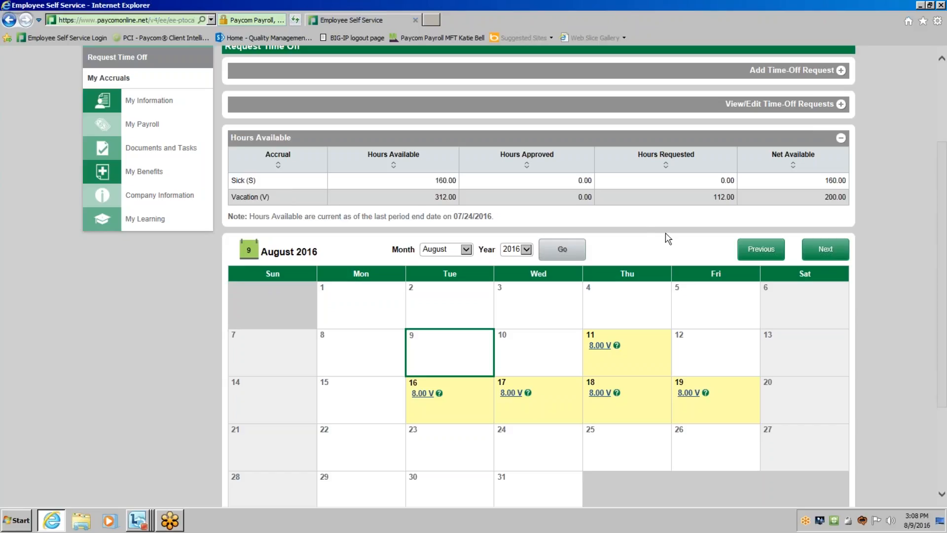
scroll(667, 238, "up", 3)
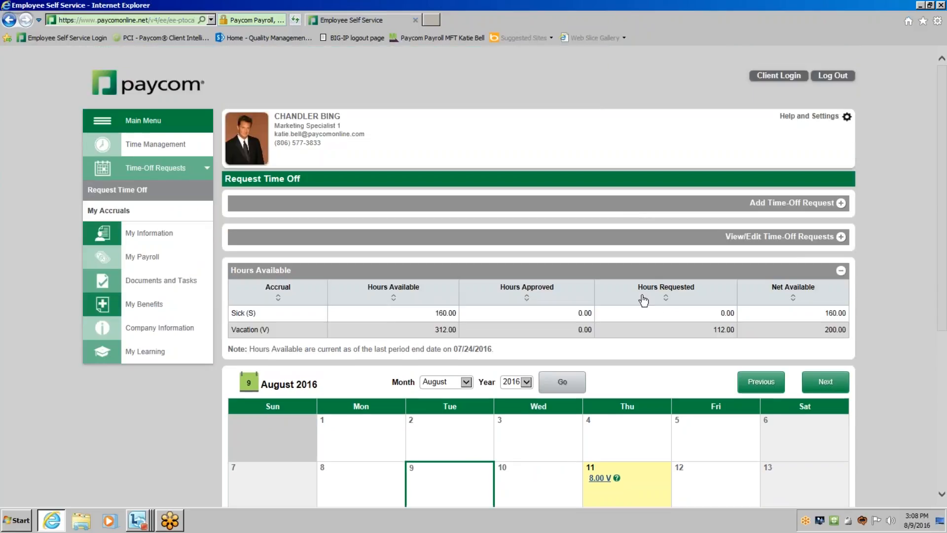
scroll(697, 365, "down", 1)
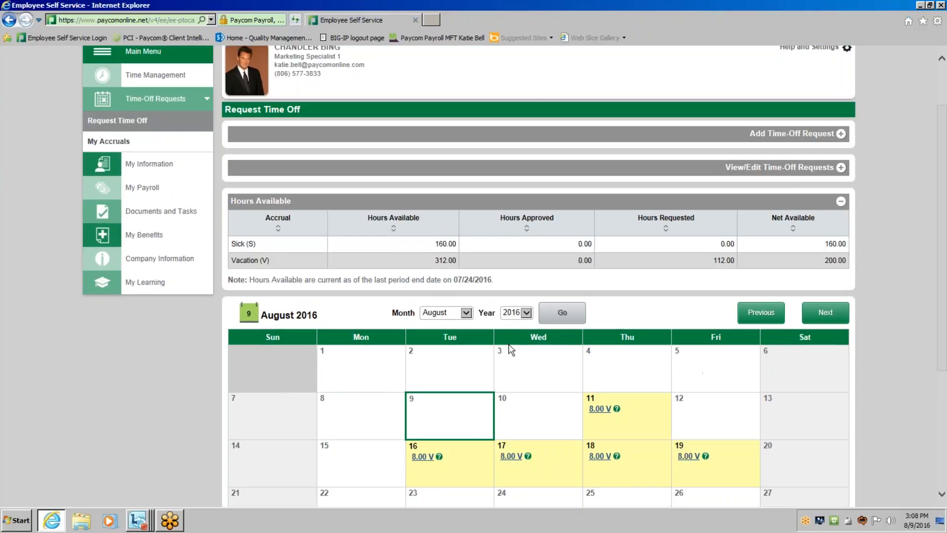
Browse the time-off calendar through September and October 2016, checking the marked days against the time-off legend.
scroll(517, 350, "down", 1)
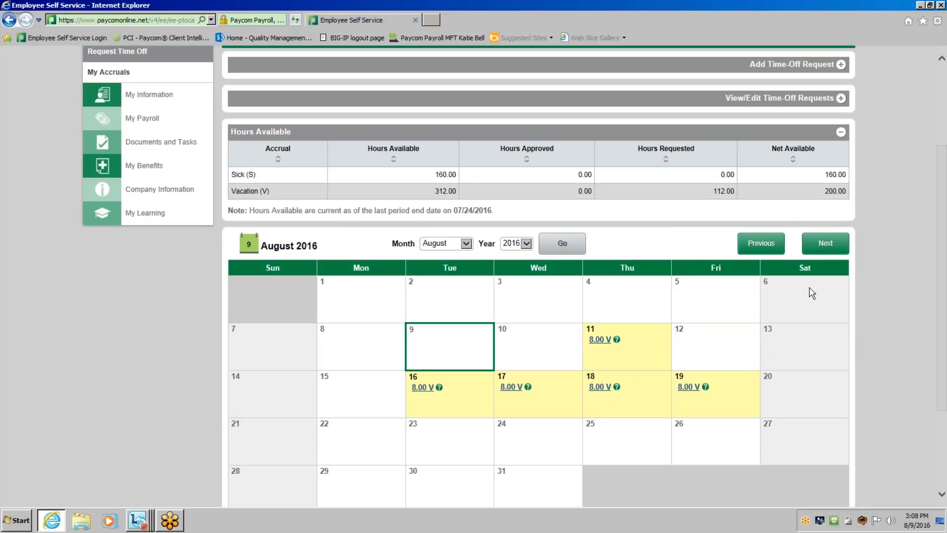
left_click(466, 244)
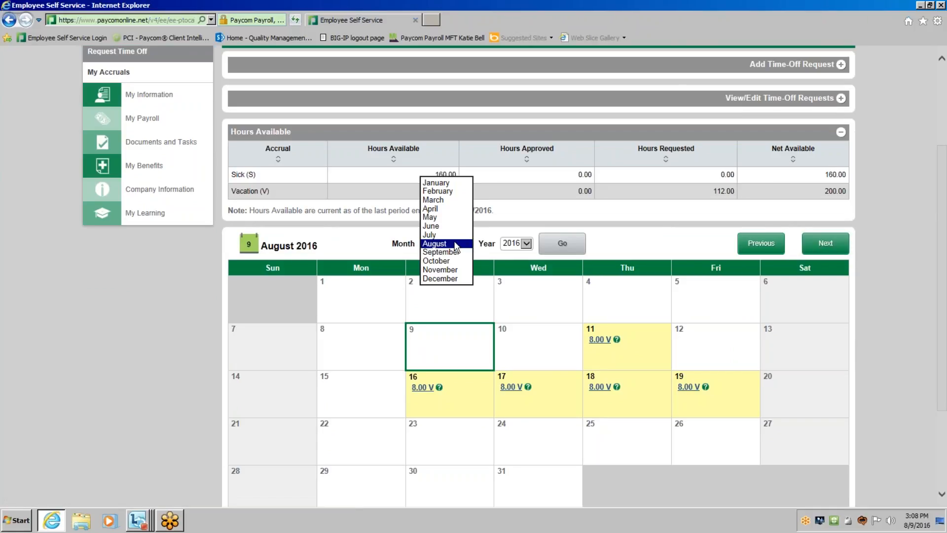
left_click(457, 245)
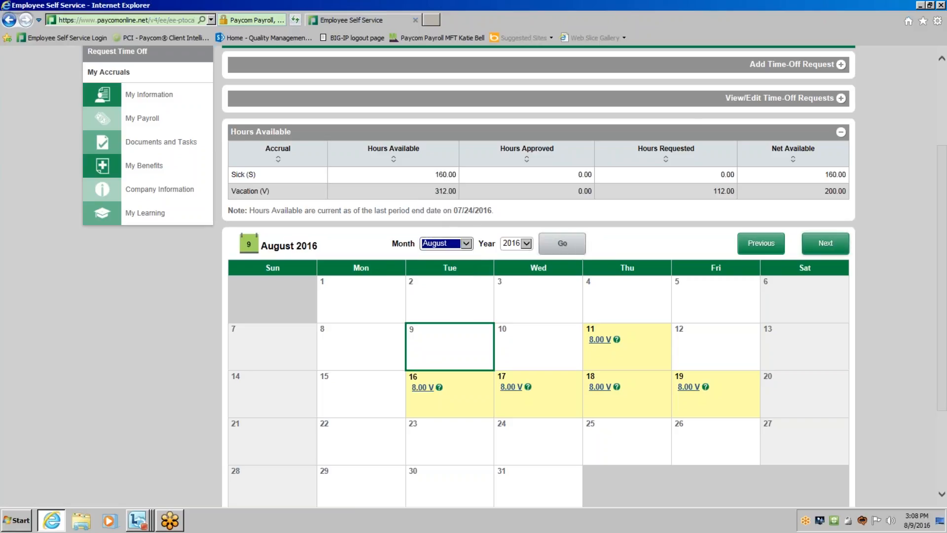
left_click(828, 246)
scroll(758, 365, "down", 4)
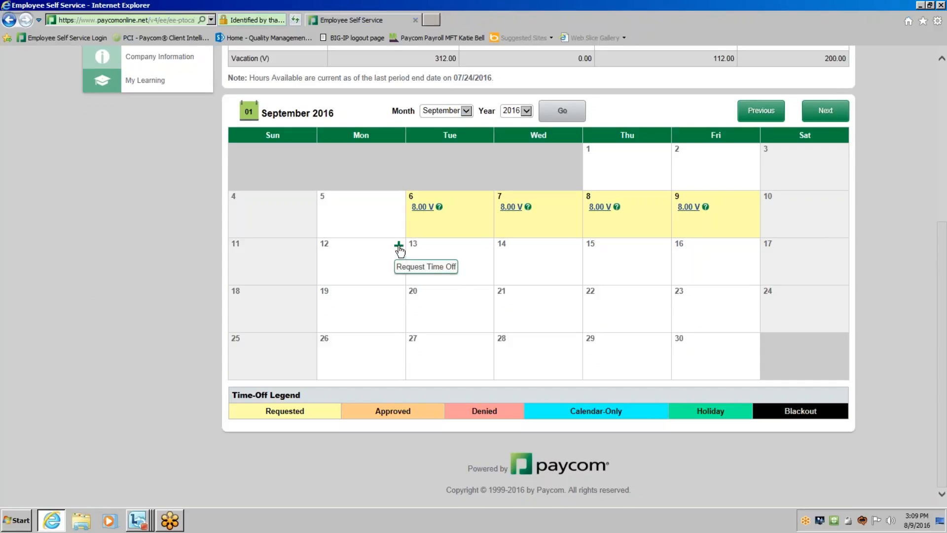
left_click(824, 113)
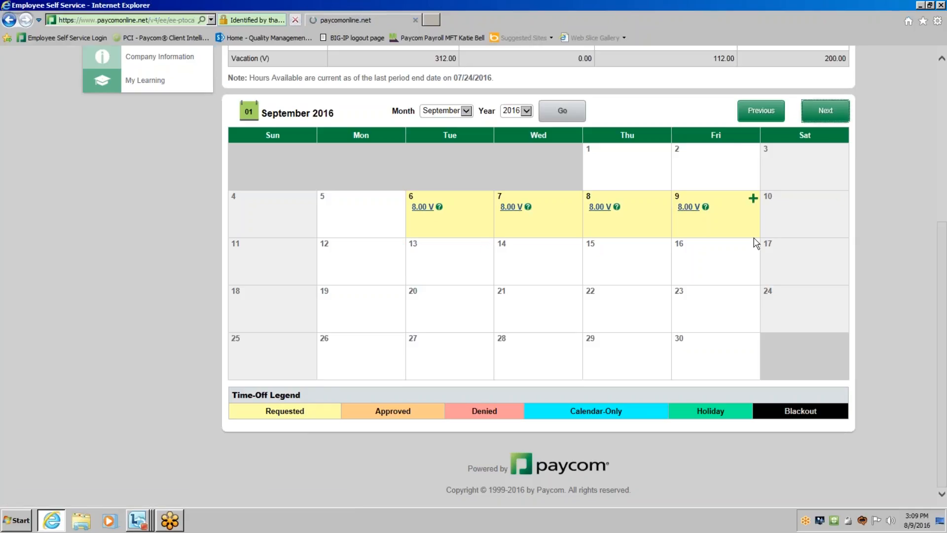
scroll(425, 231, "down", 5)
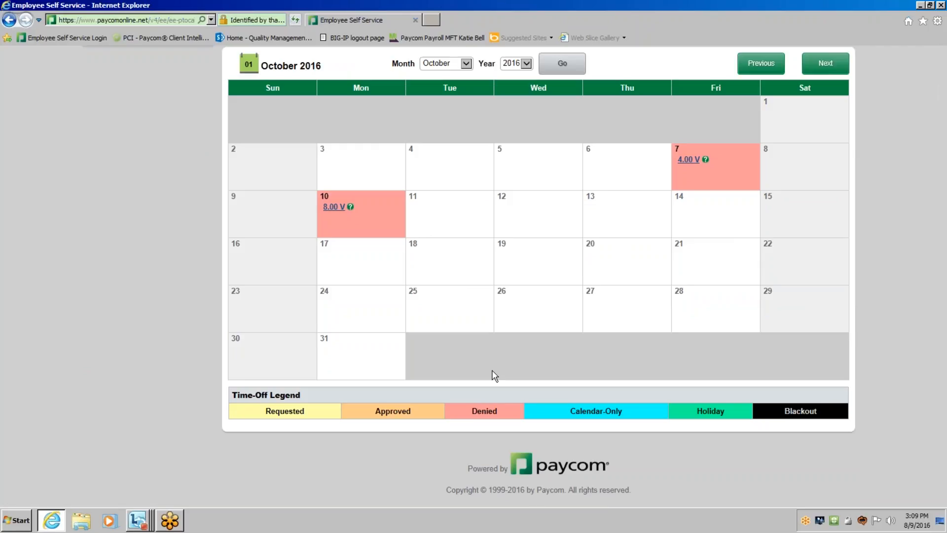
scroll(494, 375, "up", 5)
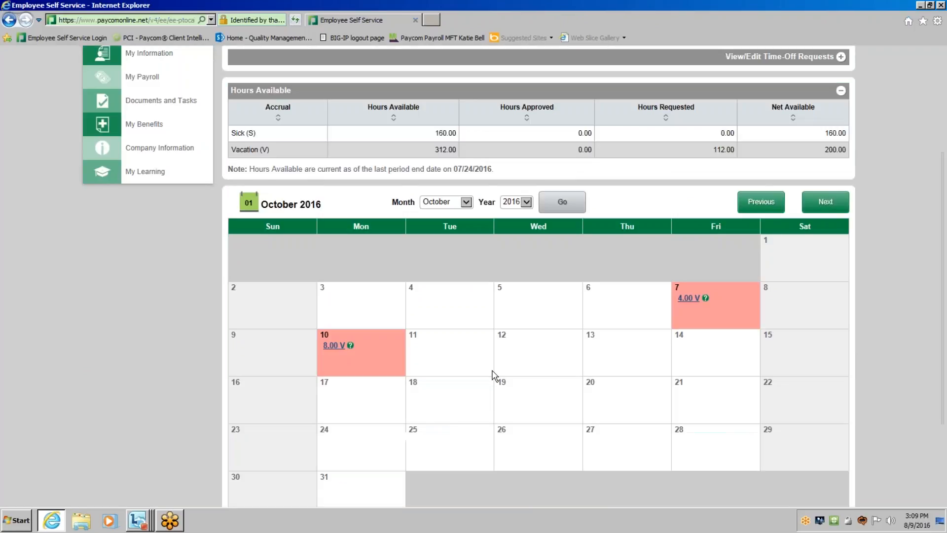
scroll(341, 354, "up", 2)
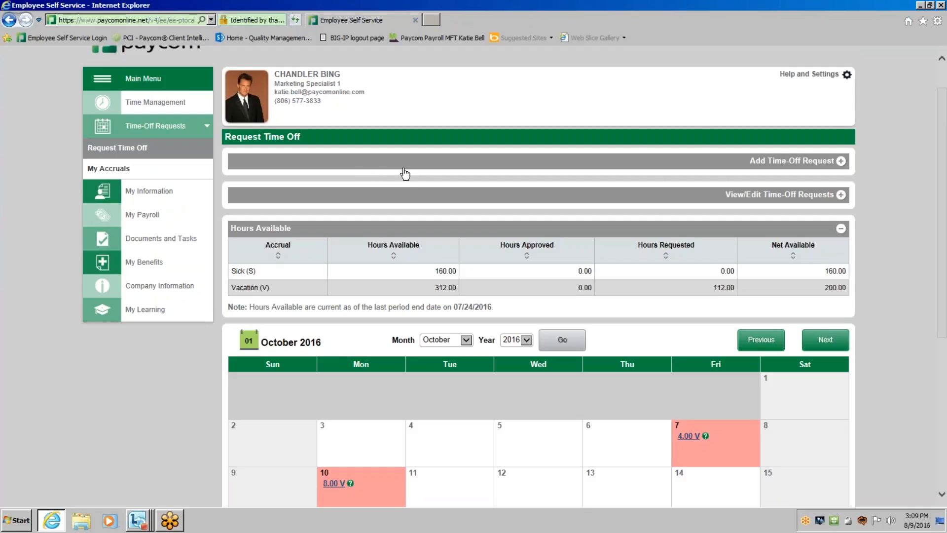
Start another time-off request with type Vacation and set its start date to 08/29/2016.
left_click(812, 162)
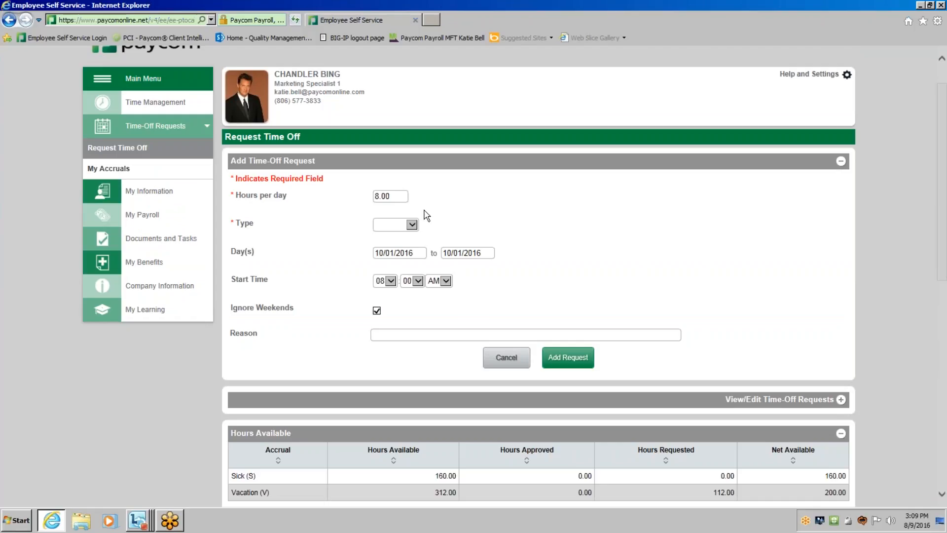
left_click(411, 224)
left_click(402, 242)
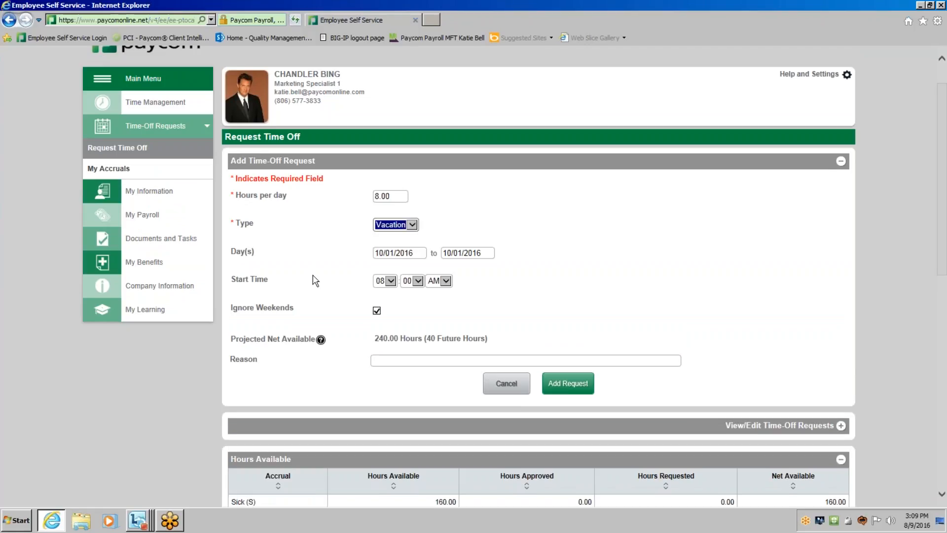
left_click(382, 253)
left_click(383, 269)
left_click(382, 271)
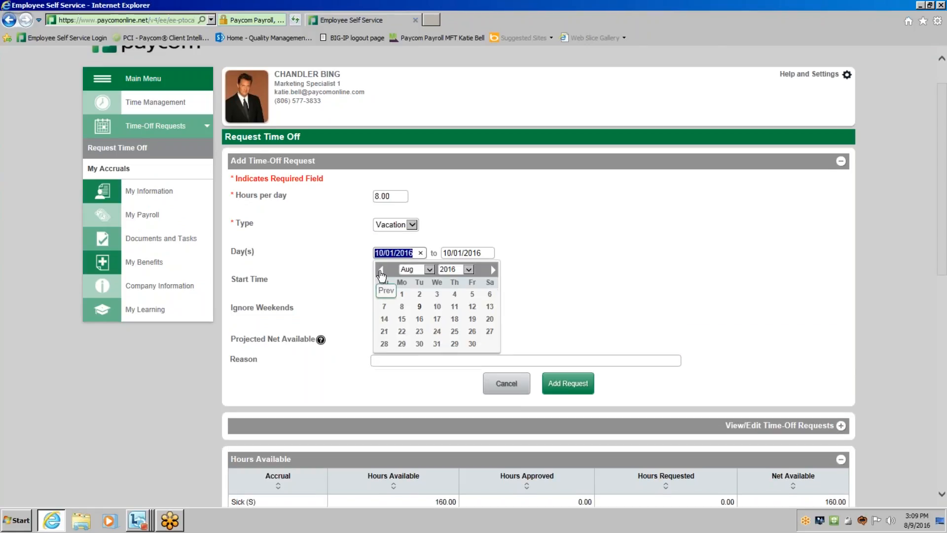
left_click(401, 344)
Set the vacation request's end date to 08/29/2016 and submit the request.
left_click(467, 253)
left_click(448, 270)
left_click(448, 270)
left_click(470, 344)
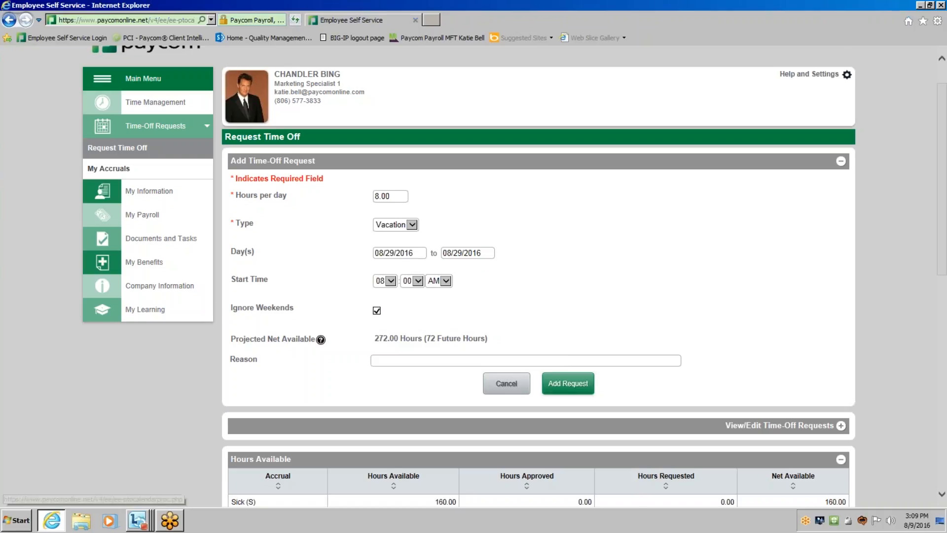
left_click(572, 386)
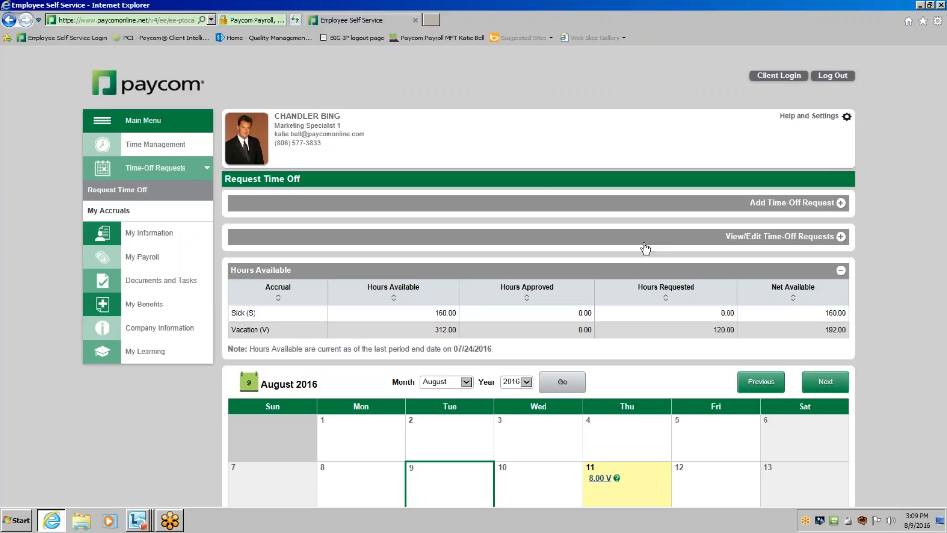
Expand the existing time-off requests, review the entries and sort them by date in ascending order.
left_click(804, 240)
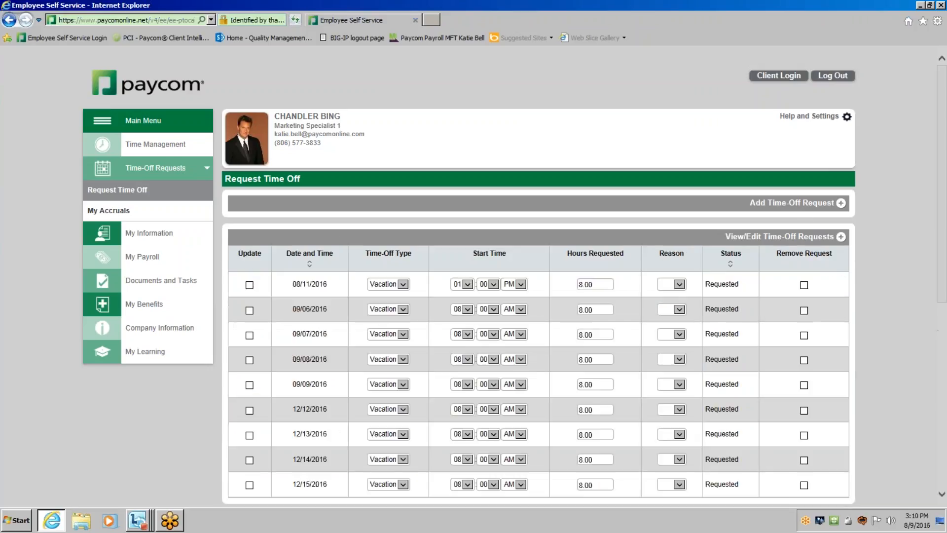
scroll(274, 184, "down", 3)
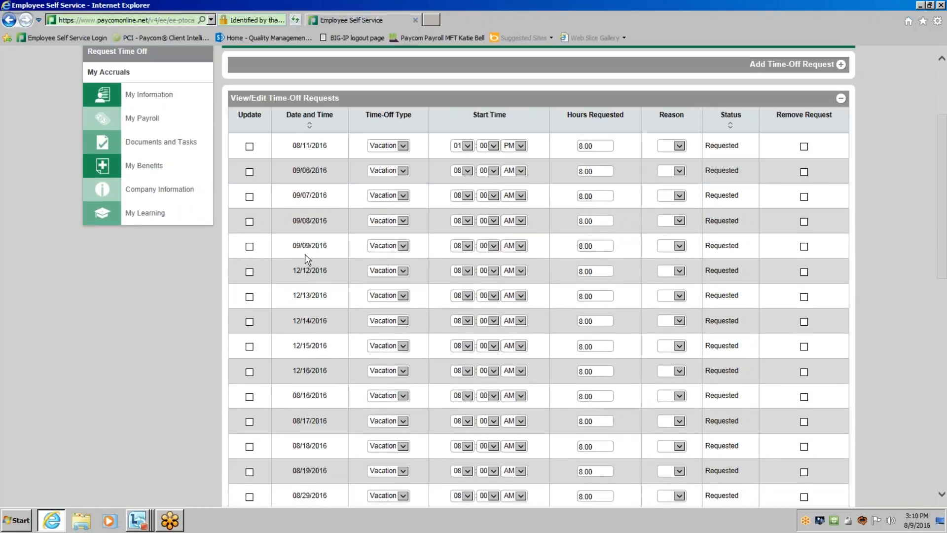
scroll(306, 333, "down", 2)
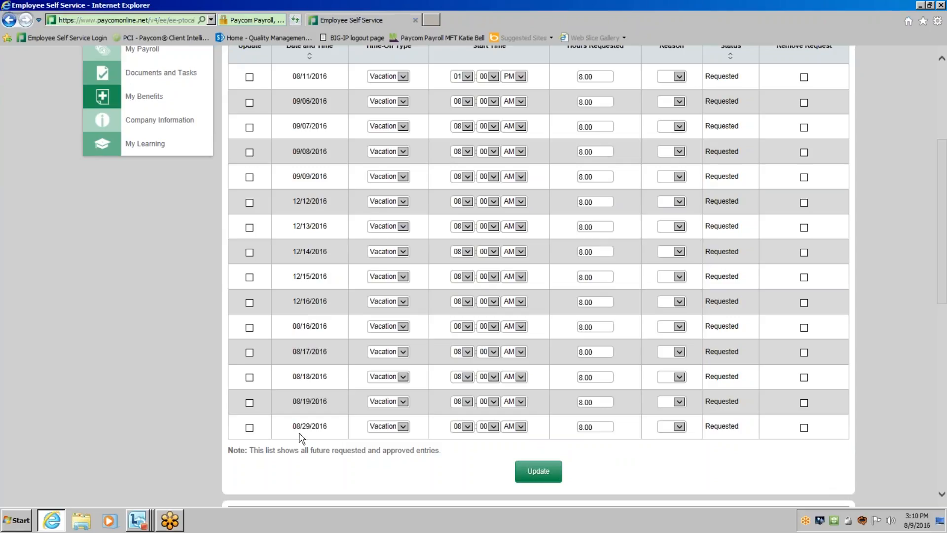
scroll(313, 424, "up", 3)
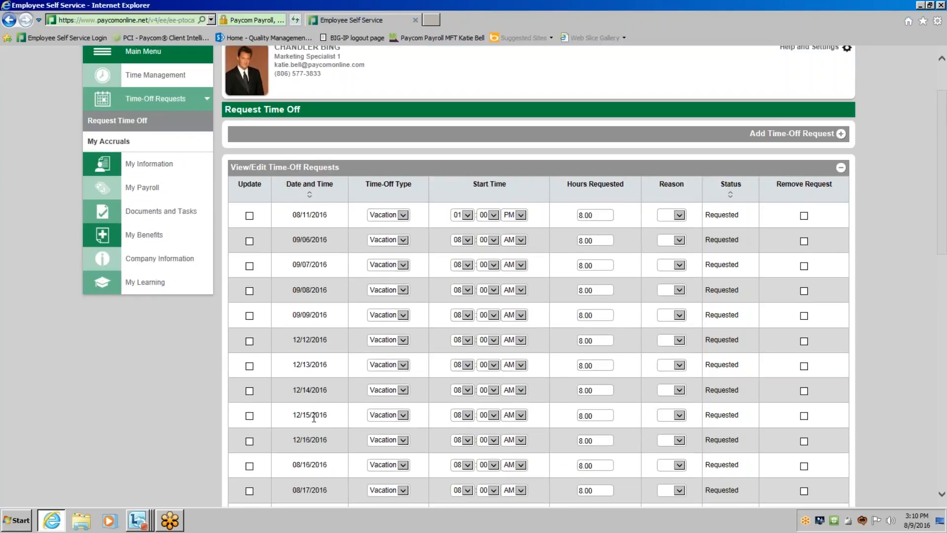
left_click(310, 194)
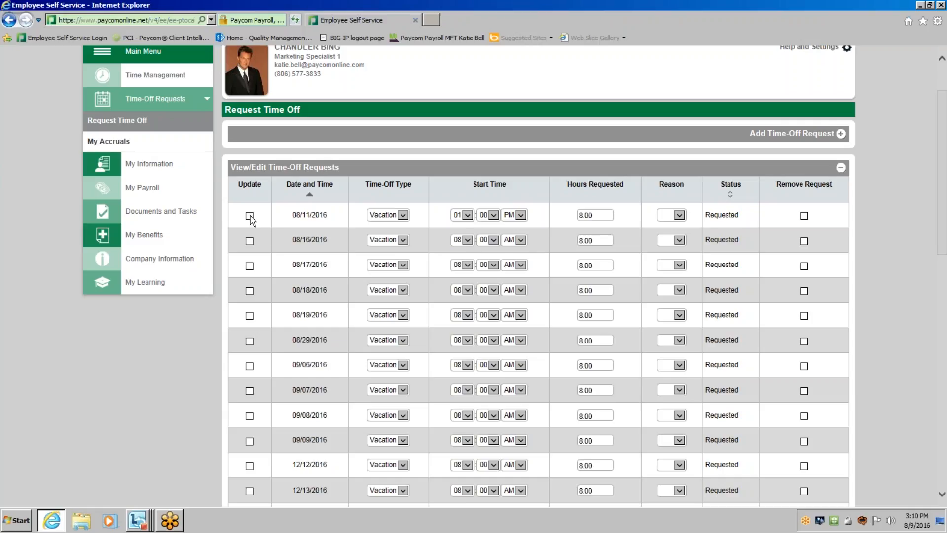
Set the hours requested for the 08/11/2016 vacation to 4.00 and save the update.
left_click(552, 211)
type("4.00")
scroll(538, 276, "down", 2)
scroll(537, 345, "down", 4)
left_click(537, 405)
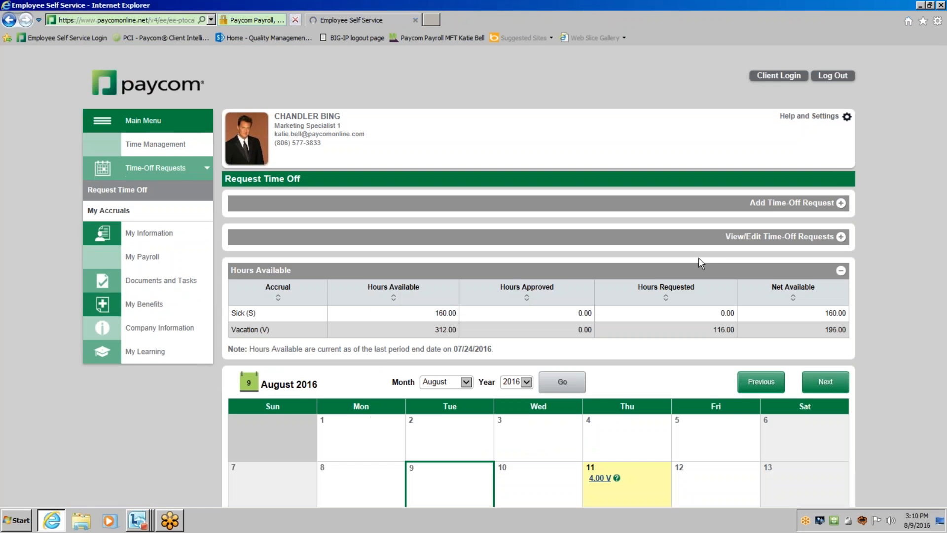
Reopen the list of existing requests, mark the 12/16/2016 vacation for removal and save the update.
left_click(840, 237)
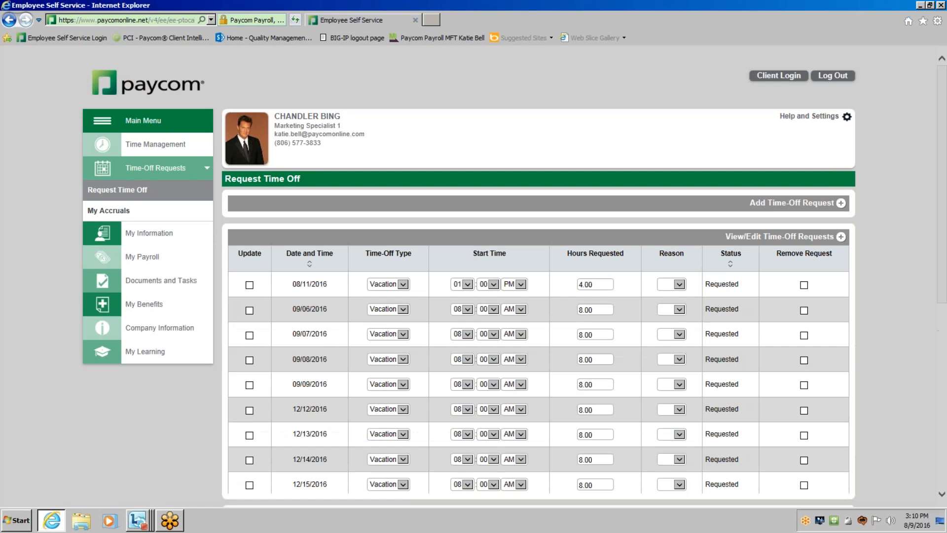
scroll(542, 296, "down", 2)
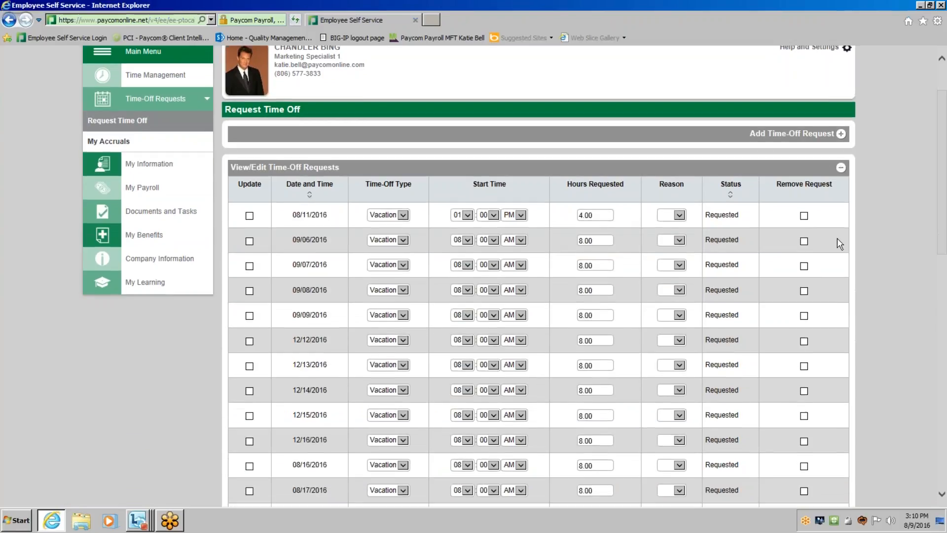
scroll(572, 330, "down", 2)
left_click(249, 371)
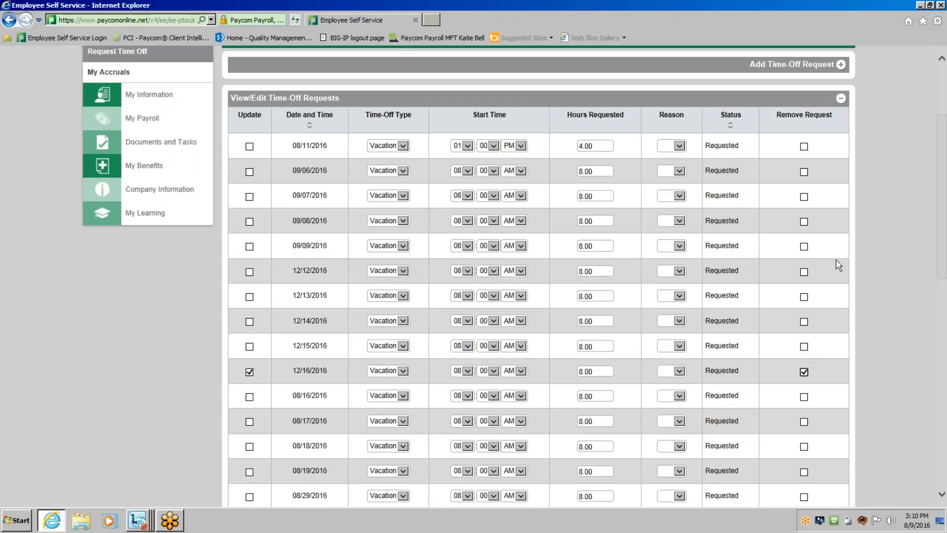
scroll(812, 384, "down", 3)
left_click(538, 402)
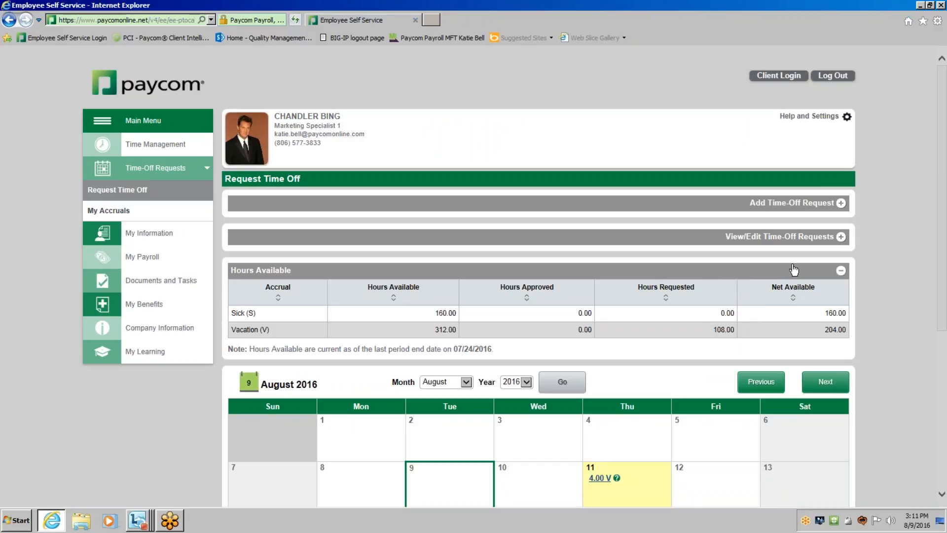
Sort the existing time-off requests by date, review the remaining entries and collapse the list.
left_click(841, 237)
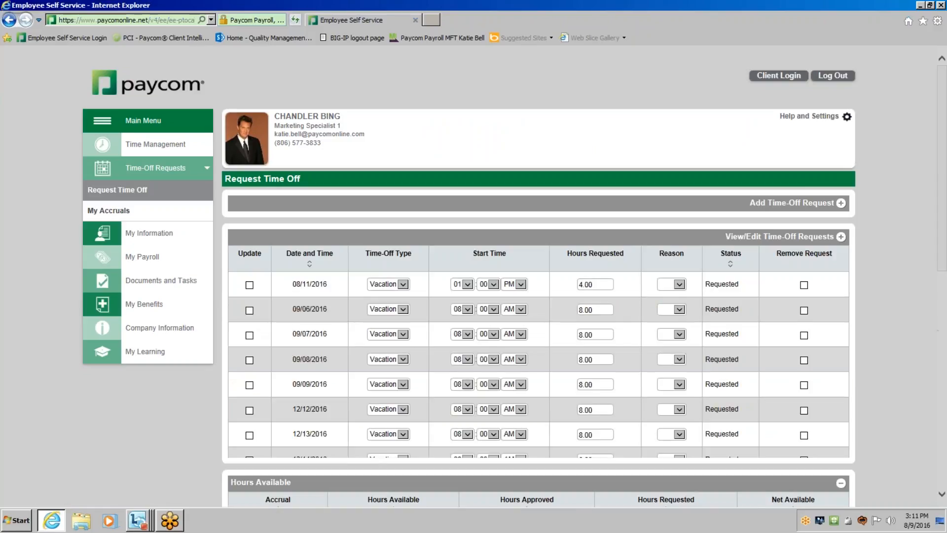
left_click(313, 266)
scroll(840, 374, "down", 2)
scroll(840, 373, "down", 2)
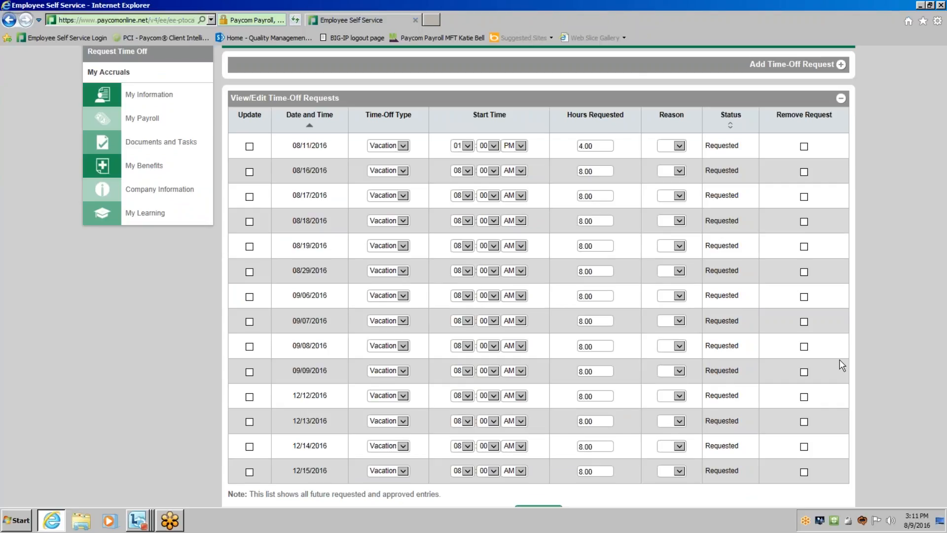
left_click(840, 99)
Review the Hours Available table, the August 2016 calendar entries and the time-off legend.
scroll(906, 338, "up", 3)
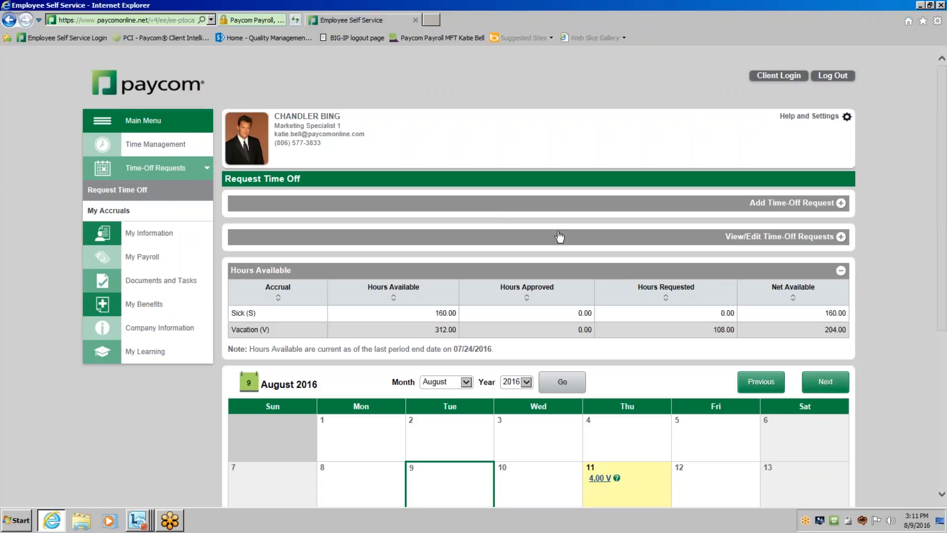
scroll(619, 383, "down", 2)
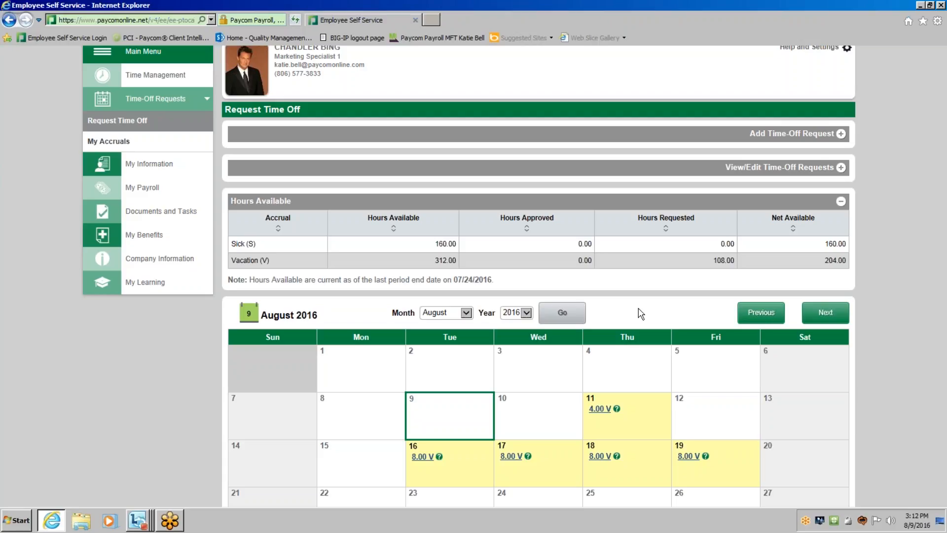
scroll(640, 313, "down", 3)
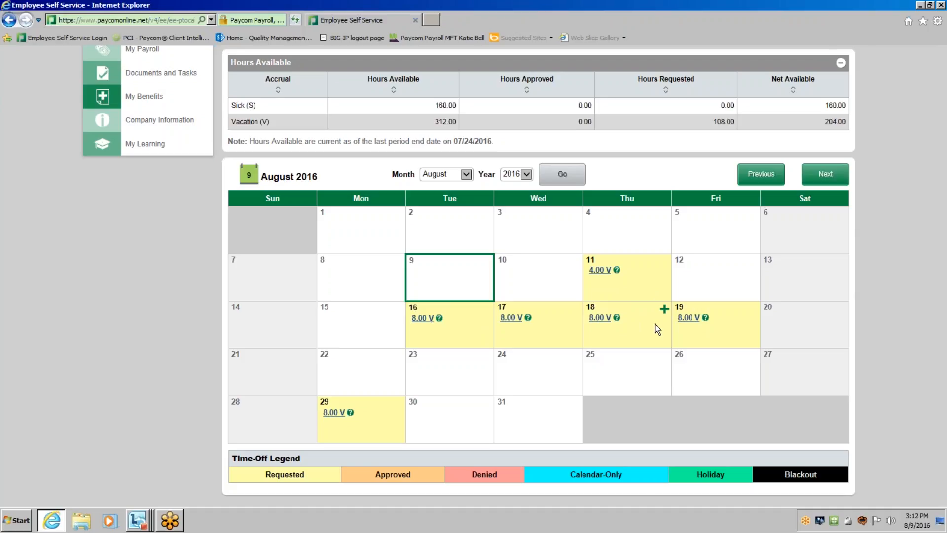
scroll(655, 329, "up", 3)
scroll(656, 329, "up", 2)
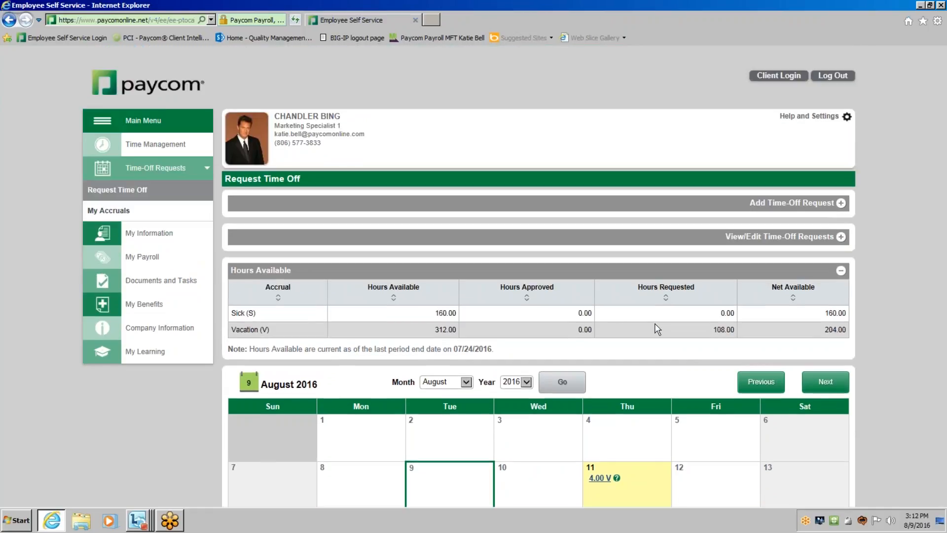
Return to the self-service home page and open the employee's Address and Contact Information.
left_click(177, 122)
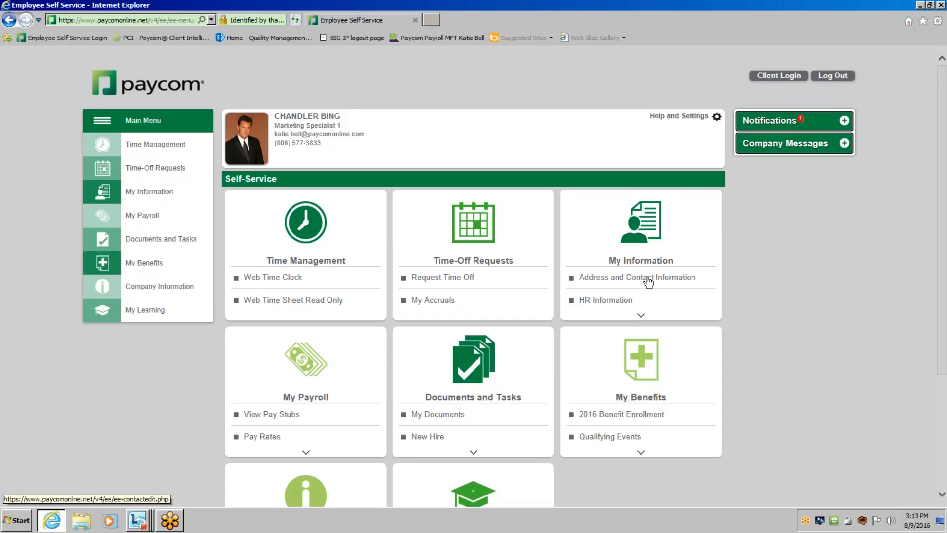
left_click(647, 277)
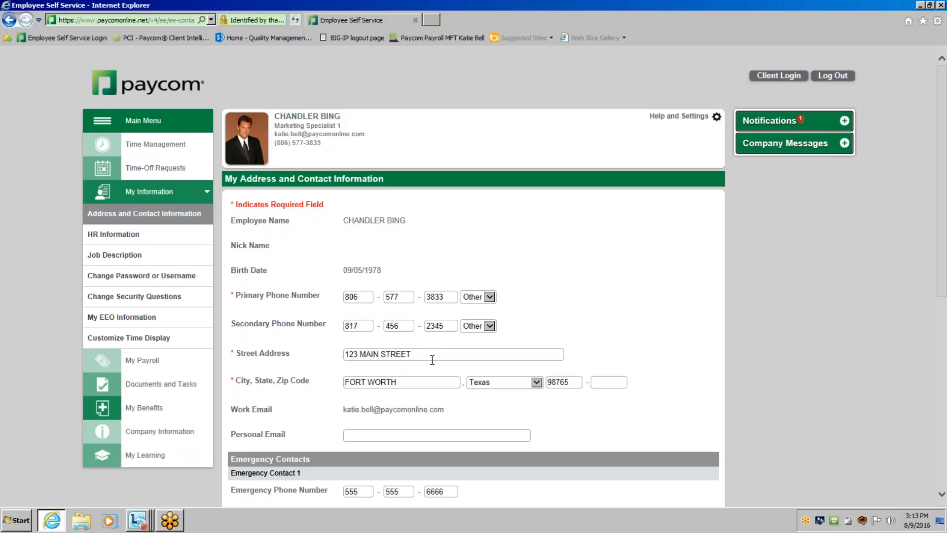
scroll(432, 359, "down", 3)
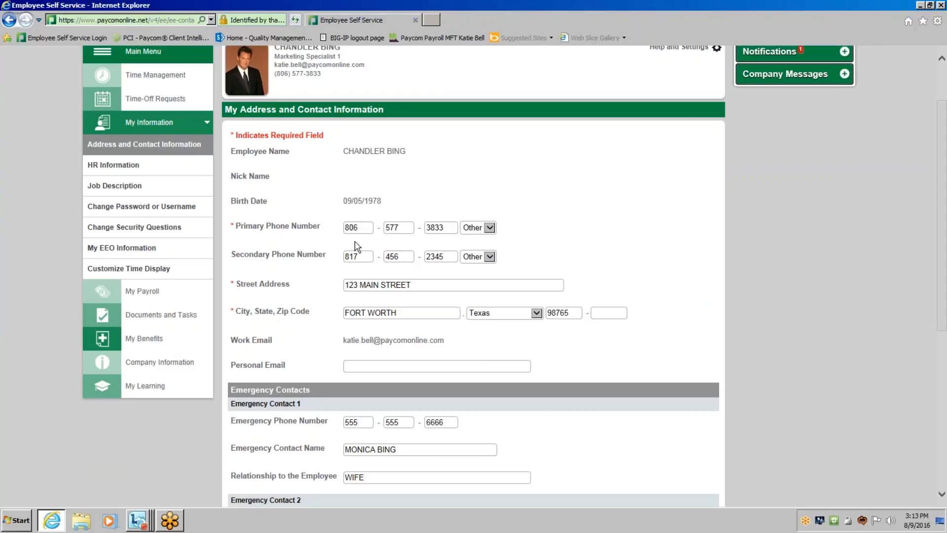
Examine the street address field and highlight the read-only birth date and work email.
left_click(433, 288)
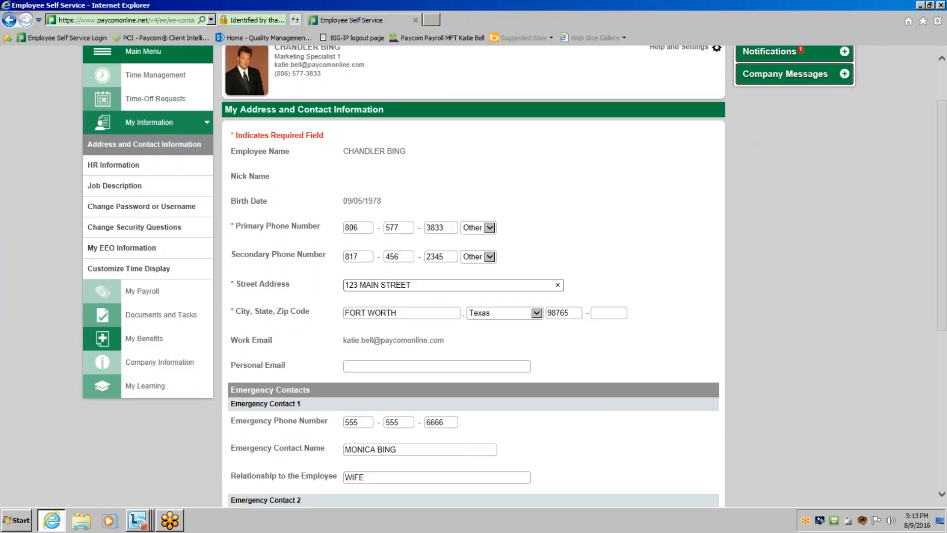
left_click(384, 203)
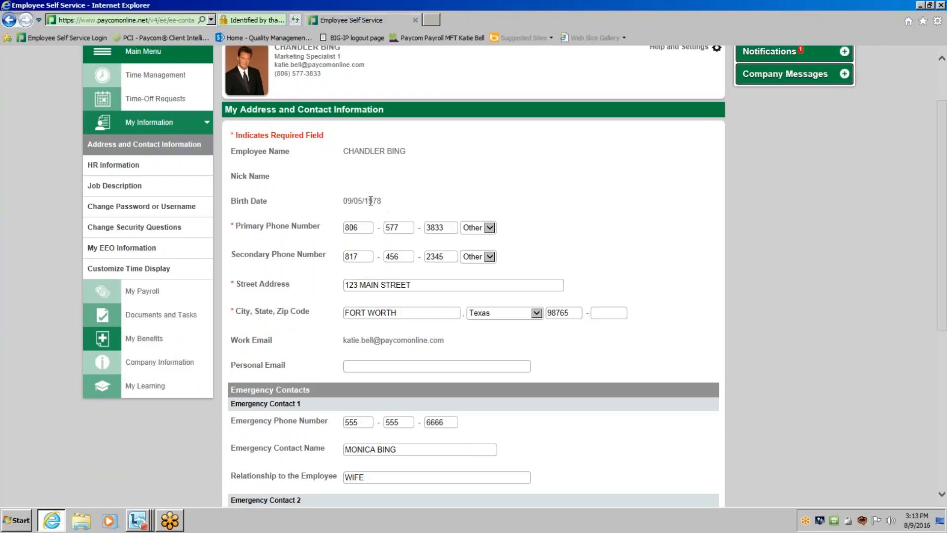
left_click_drag(383, 203, 344, 201)
left_click(433, 338)
left_click_drag(443, 342, 339, 341)
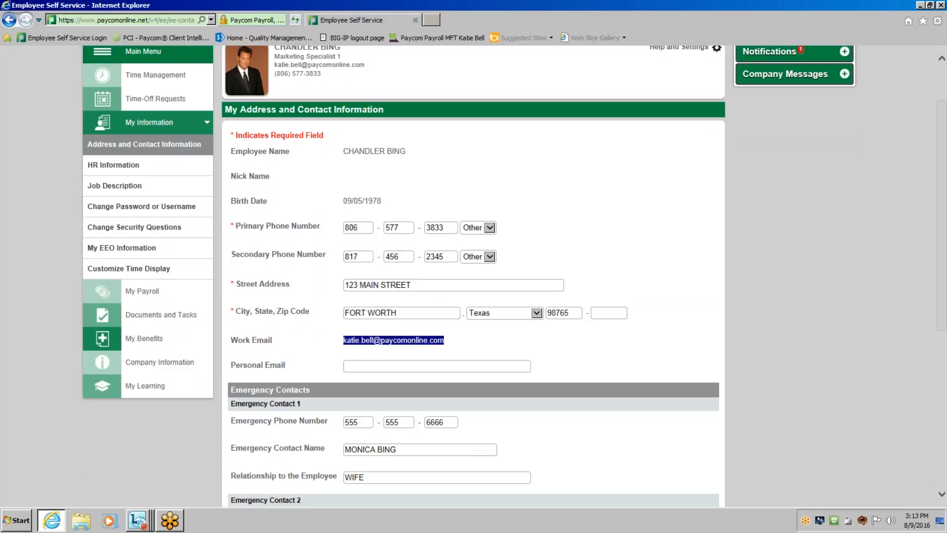
Replace the street name in the employee's street address, keeping the house number.
left_click(531, 340)
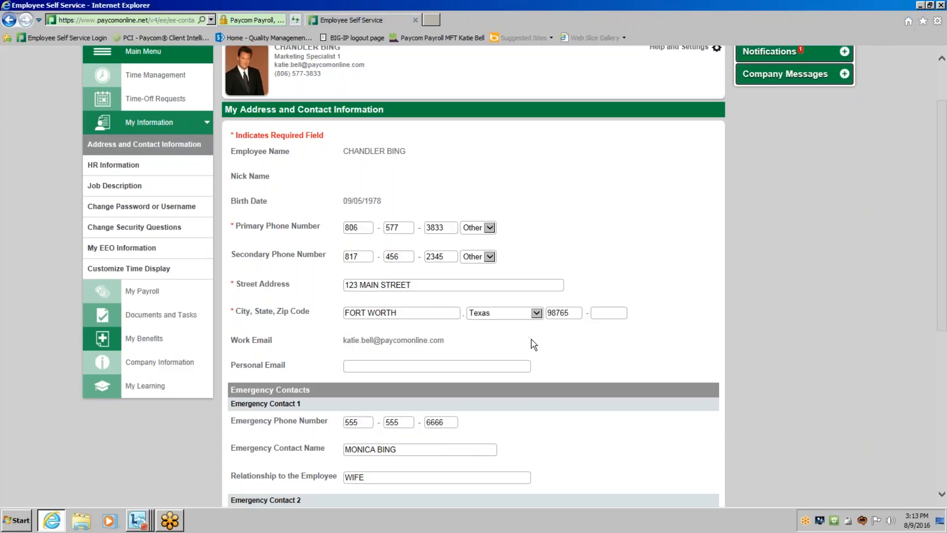
left_click(442, 285)
key("BackSpace")
key("BackSpace")
key("BackSpace")
key("BackSpace")
key("BackSpace")
key("BackSpace")
key("BackSpace")
key("BackSpace")
key("BackSpace")
key("BackSpace")
key("BackSpace")
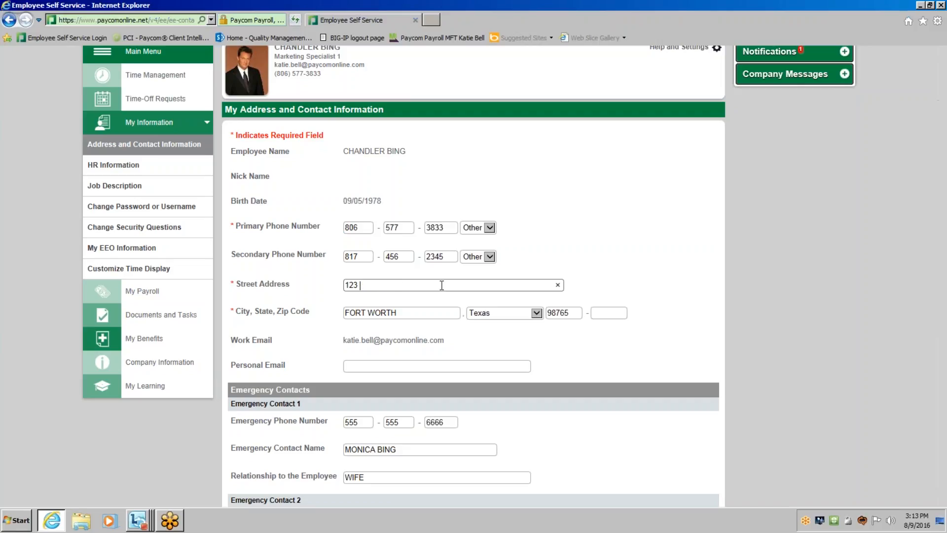
type("First Street")
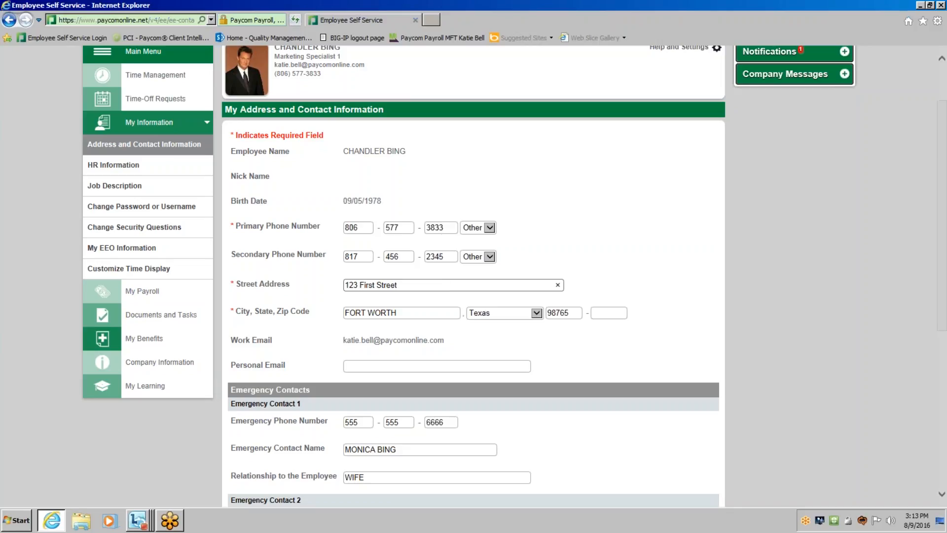
Change the last four digits of the employee's primary phone number.
double_click(451, 227)
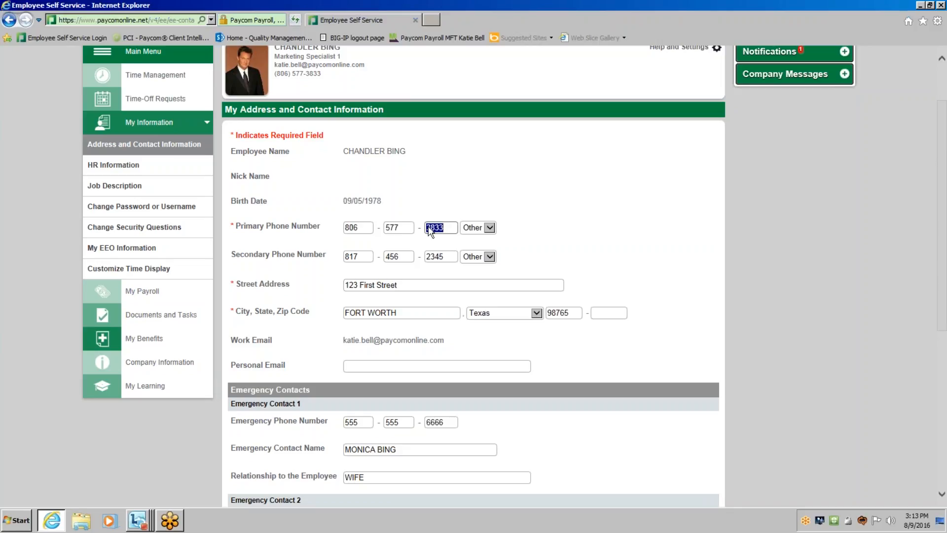
type("5400")
key("Tab")
left_click(599, 239)
Change the last four digits of Emergency Contact 1's phone number and submit the updated contact information.
scroll(658, 302, "down", 3)
scroll(657, 300, "down", 3)
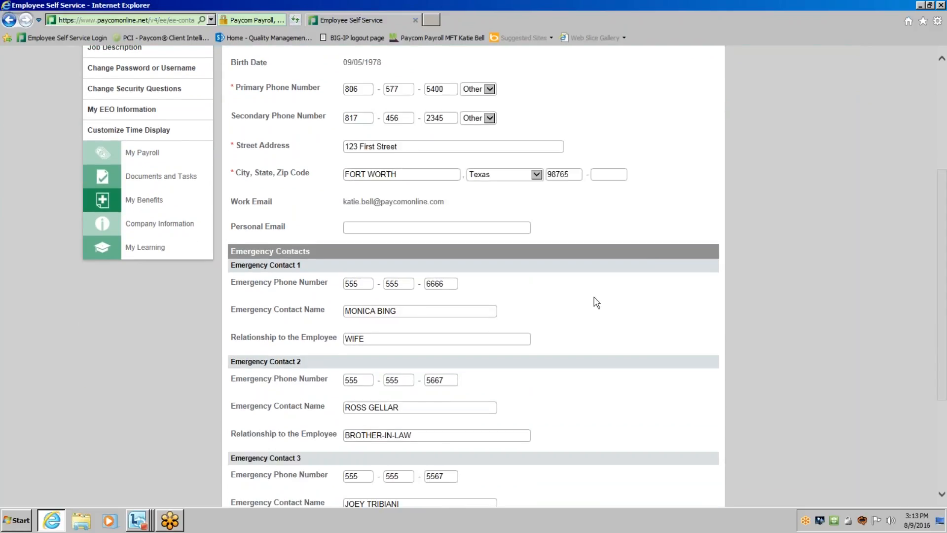
scroll(596, 302, "down", 6)
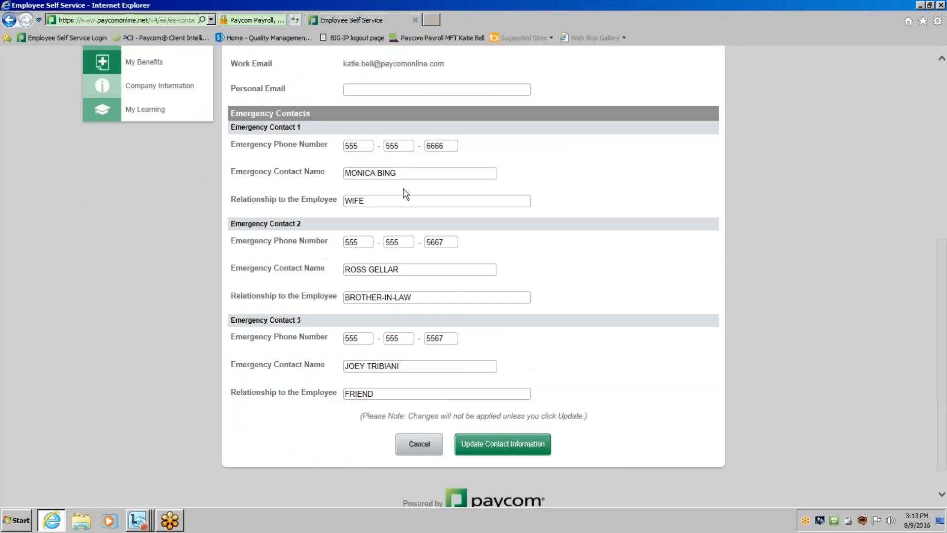
left_click_drag(446, 146, 395, 146)
key("BackSpace")
type("7777")
key("Tab")
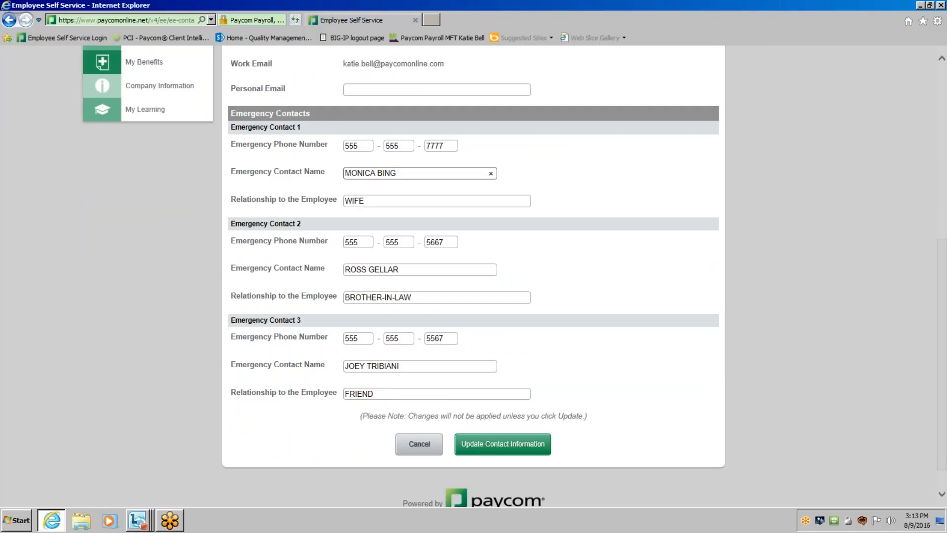
left_click(652, 232)
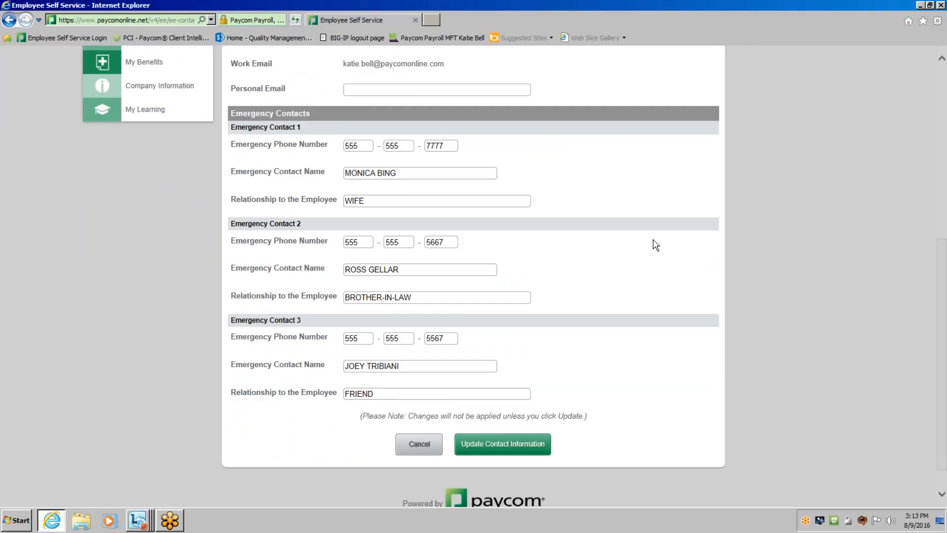
left_click(496, 457)
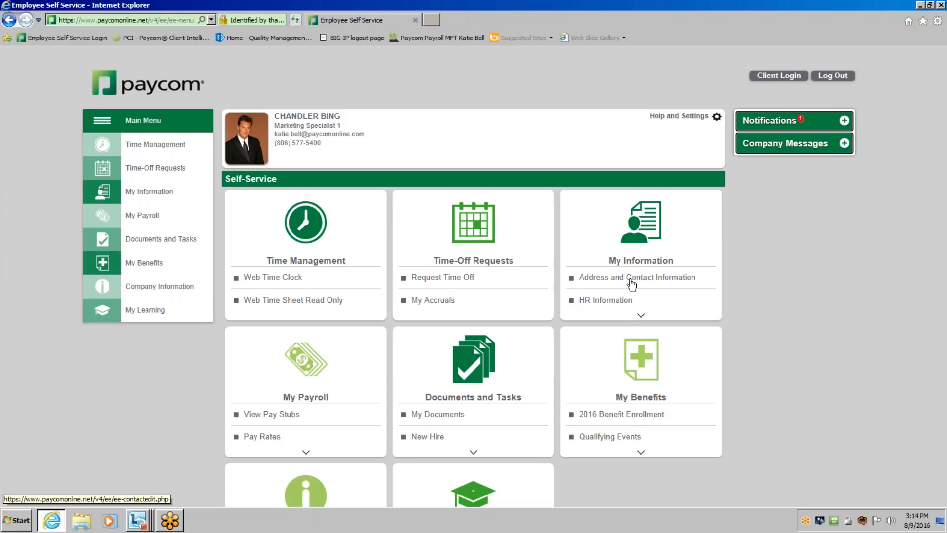
Open HR Information from the home page and review the marital status choices, keeping Married selected.
left_click(641, 315)
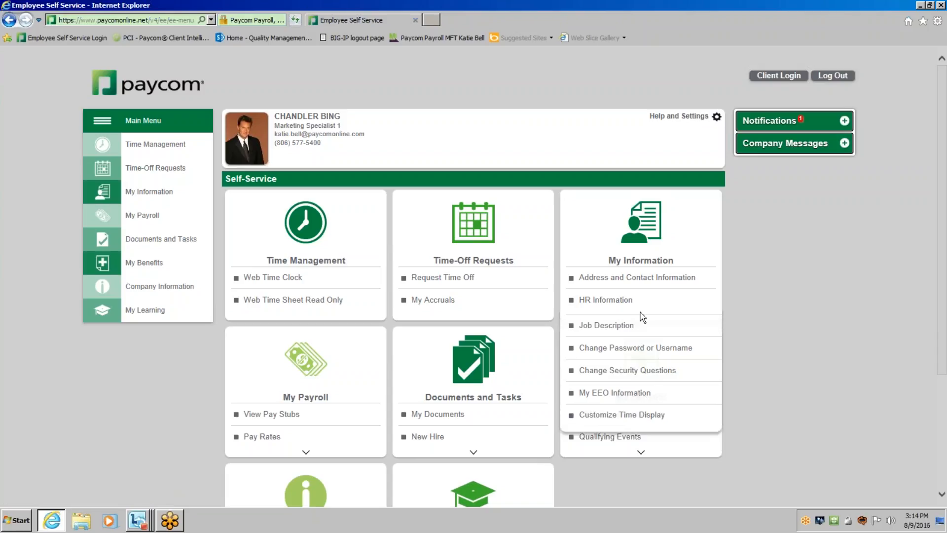
left_click(616, 304)
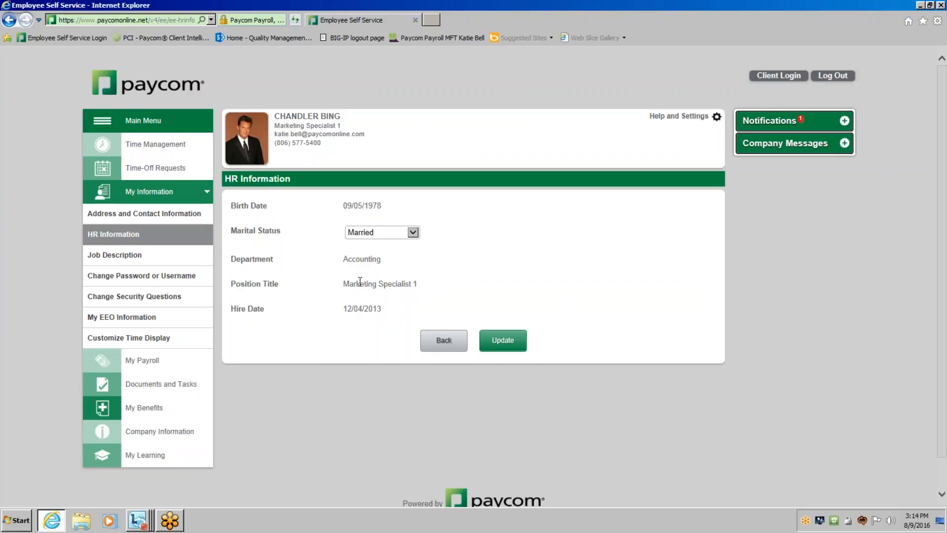
left_click(417, 236)
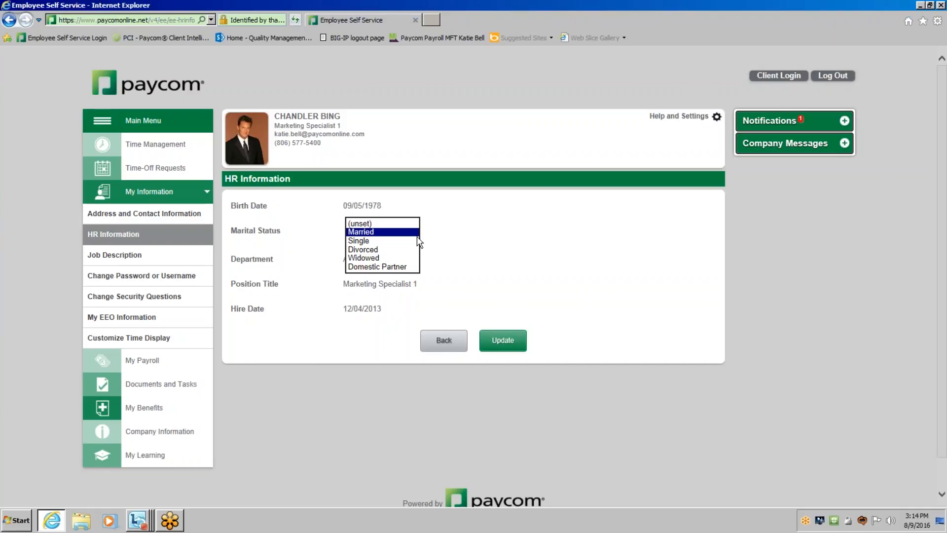
left_click(417, 234)
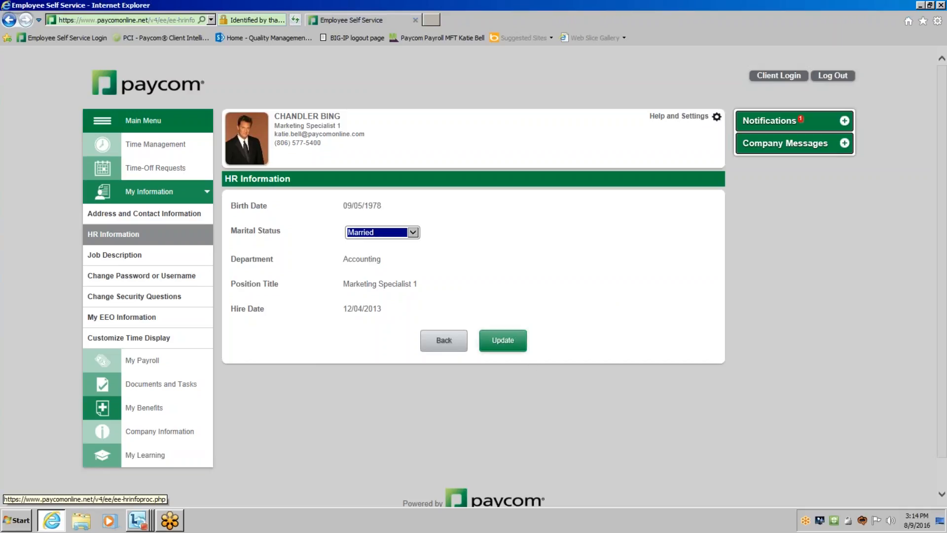
left_click(503, 341)
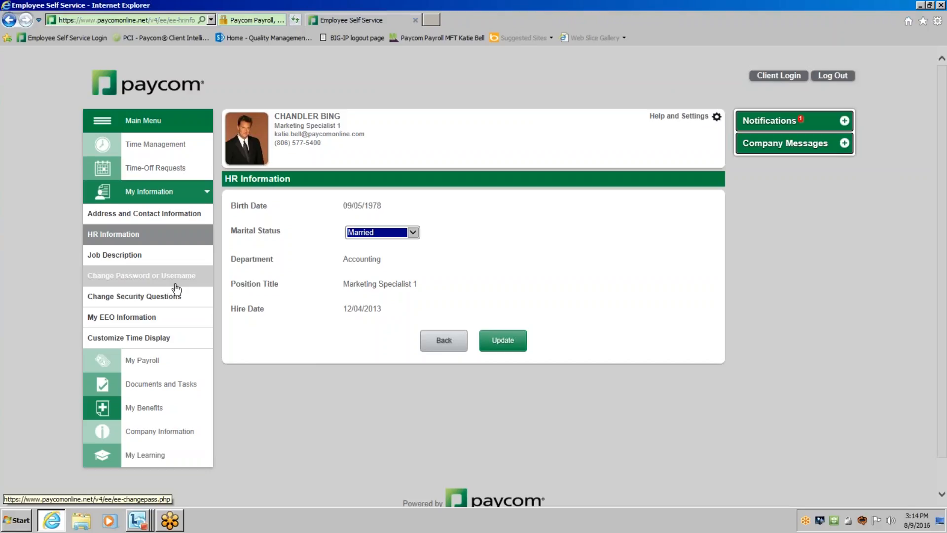
Review the Change Your Password and Change Your Username forms and return to the current password field.
left_click(120, 286)
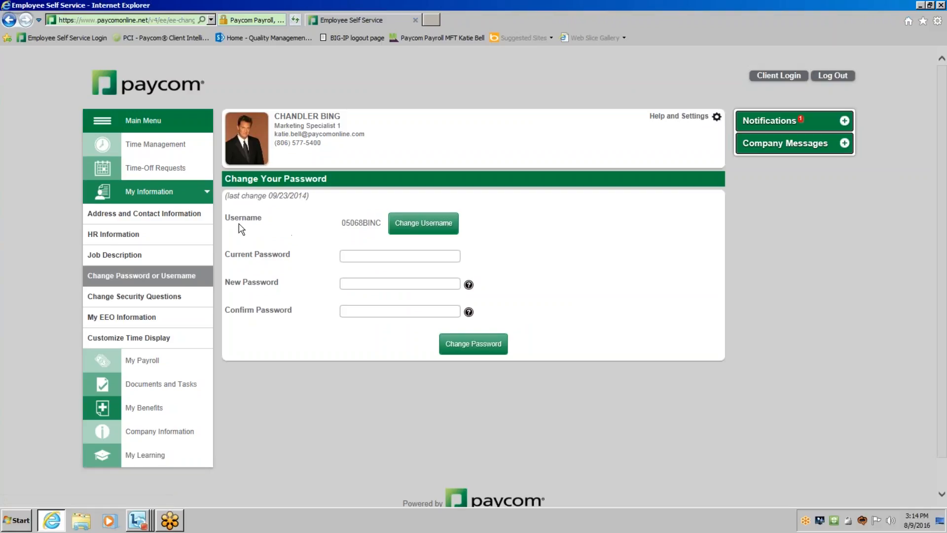
left_click_drag(341, 223, 382, 222)
left_click(356, 247)
left_click(420, 228)
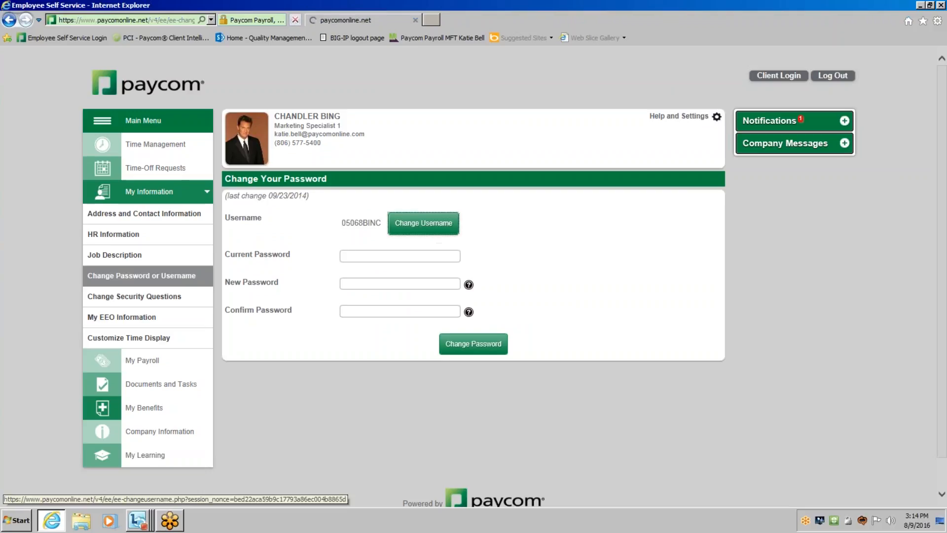
left_click(365, 222)
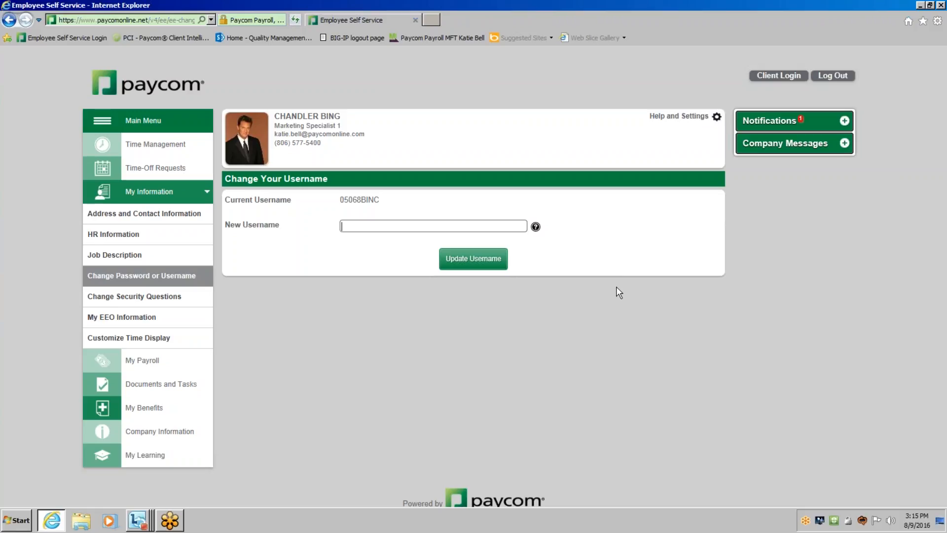
left_click(176, 280)
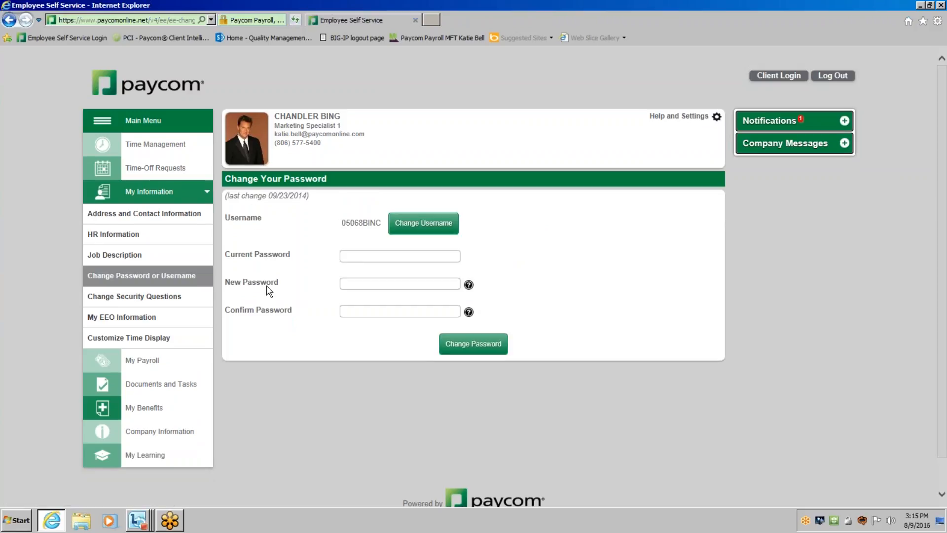
left_click(355, 259)
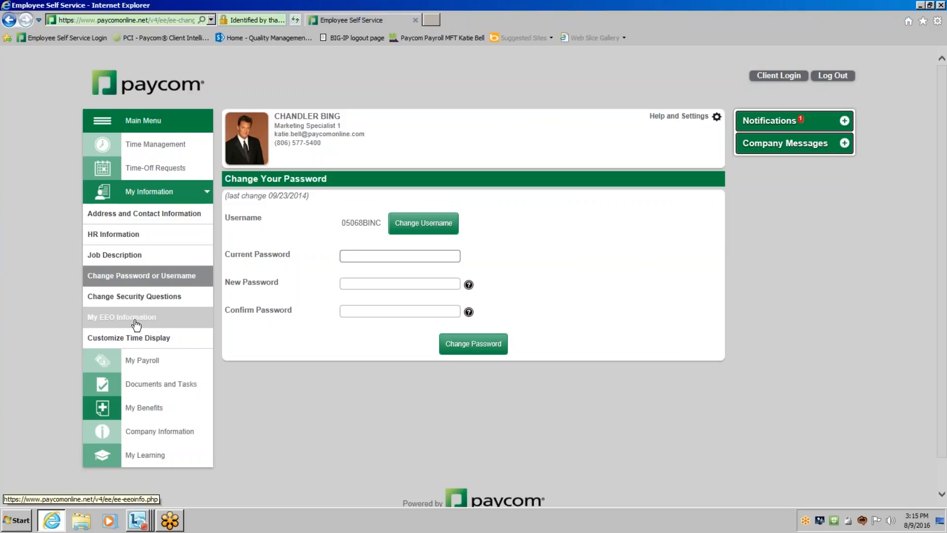
Review the security questions list, and submit the EEO Information with its existing selections.
left_click(94, 298)
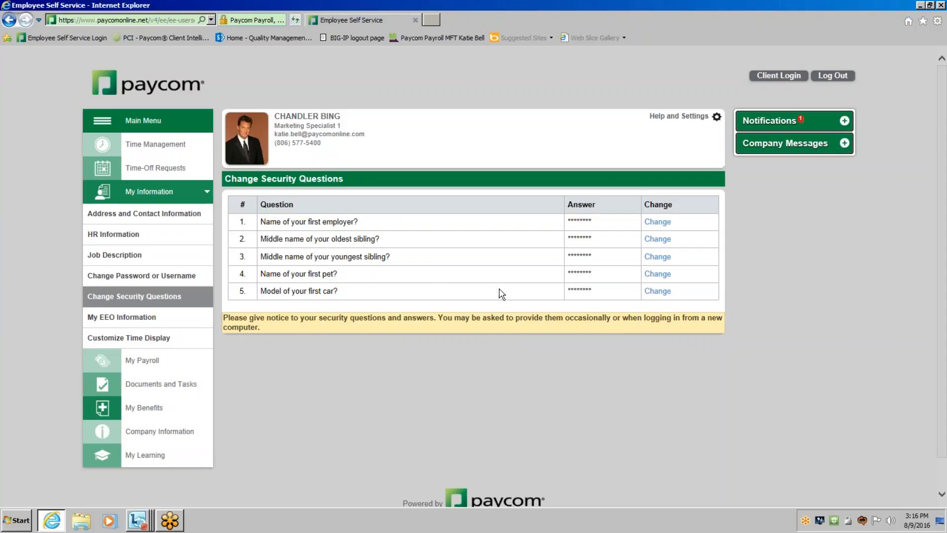
left_click(163, 326)
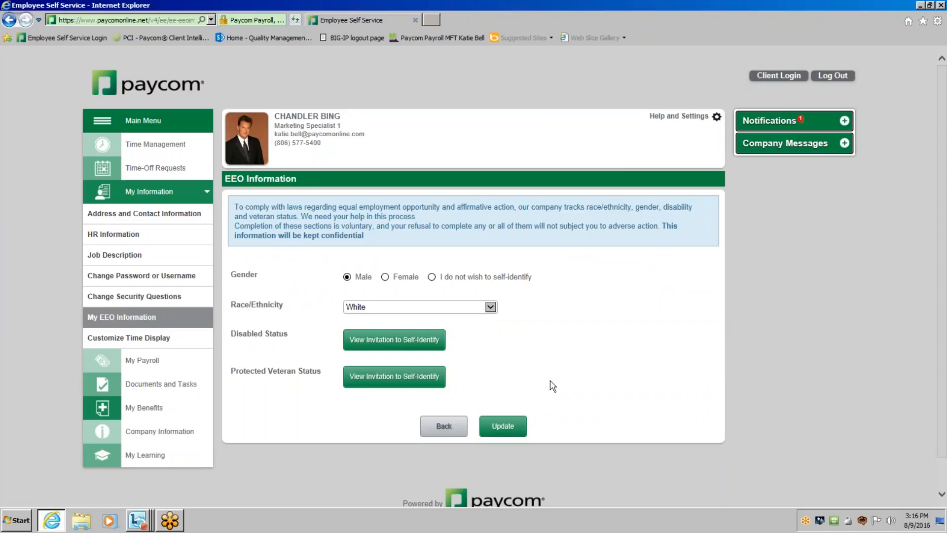
left_click(504, 427)
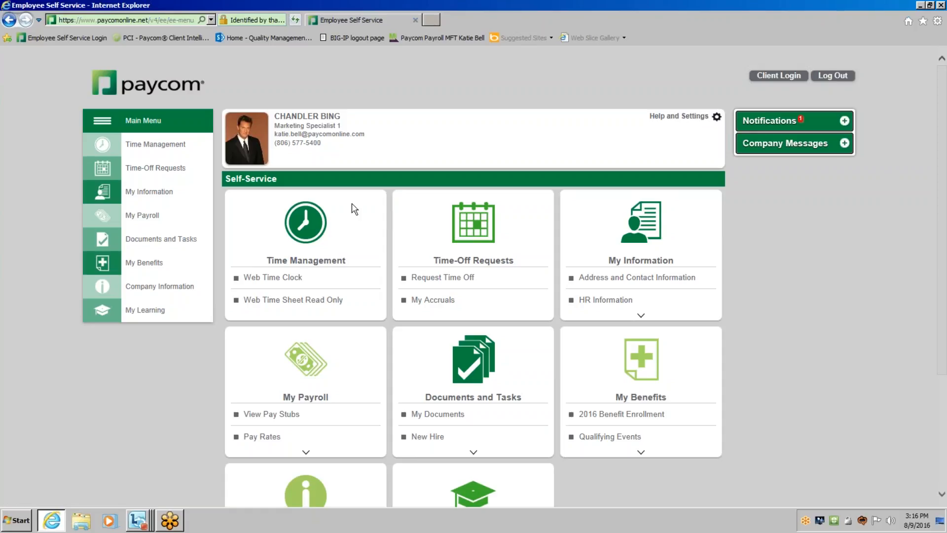
Open the pay stubs and review the check listings for 2016, 2015 and 2014, ending on 2016.
left_click(178, 215)
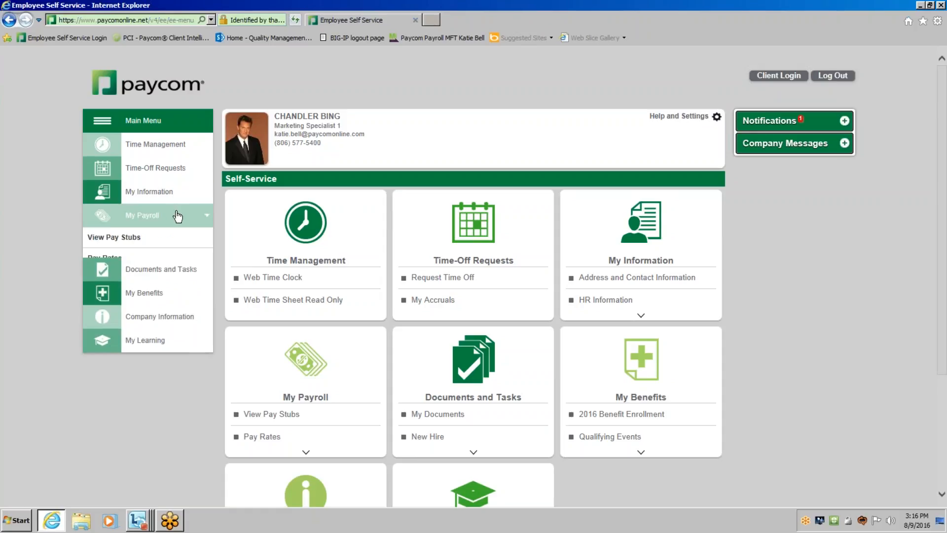
left_click(173, 239)
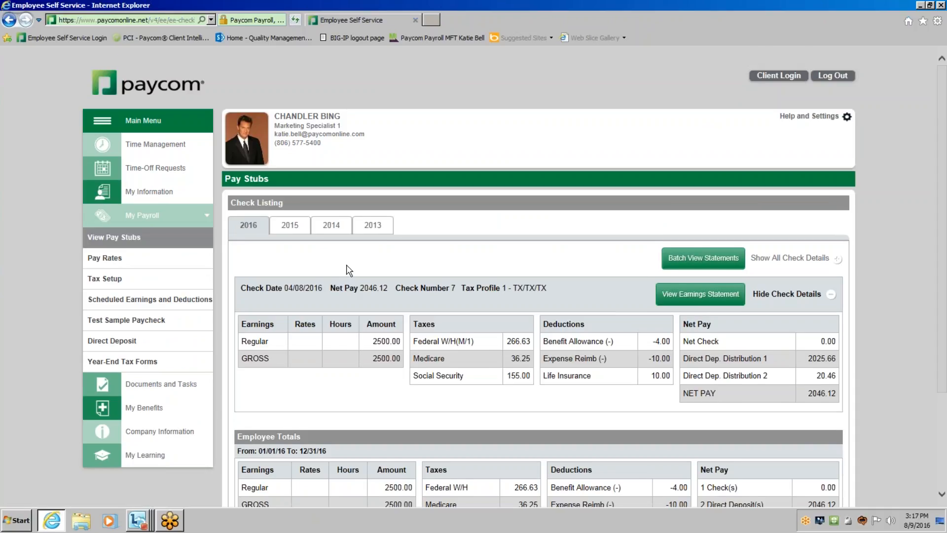
scroll(347, 269, "down", 2)
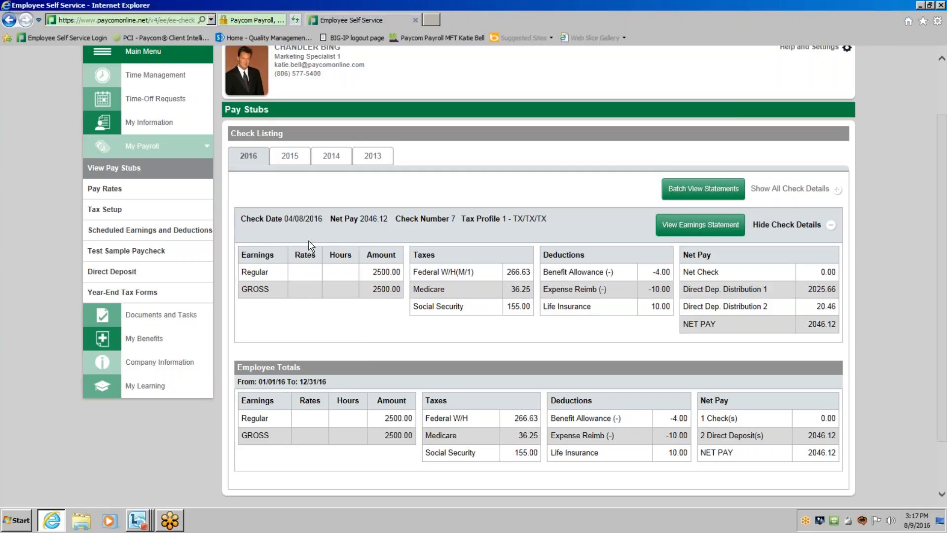
left_click(288, 166)
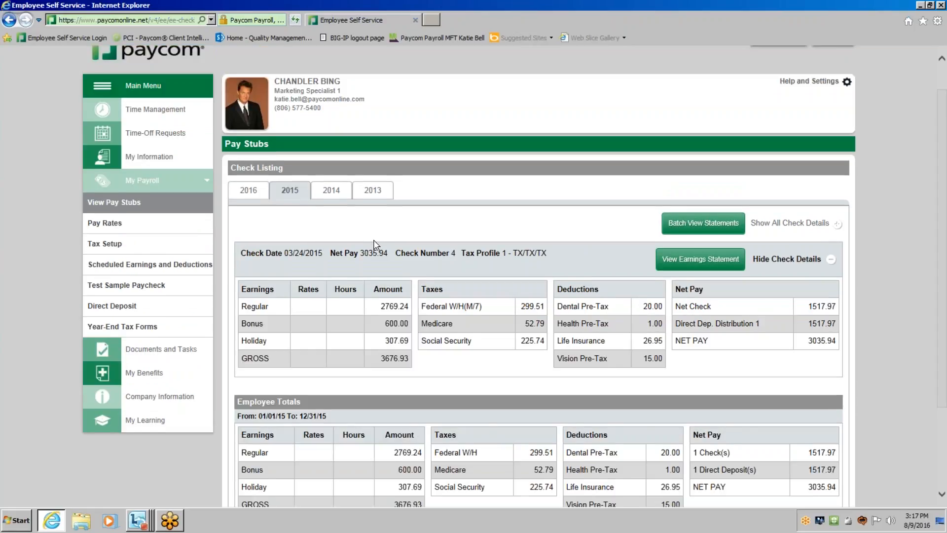
scroll(373, 241, "down", 1)
left_click(331, 122)
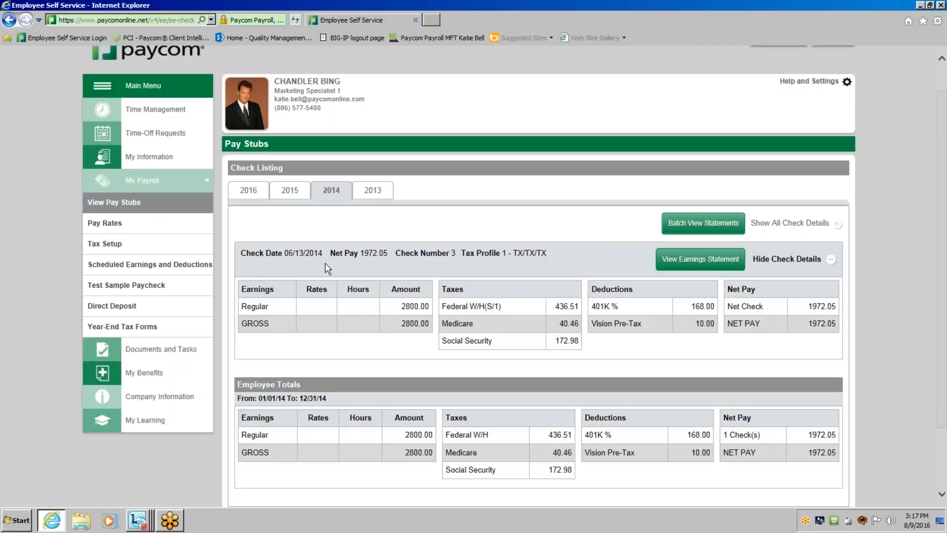
left_click(255, 191)
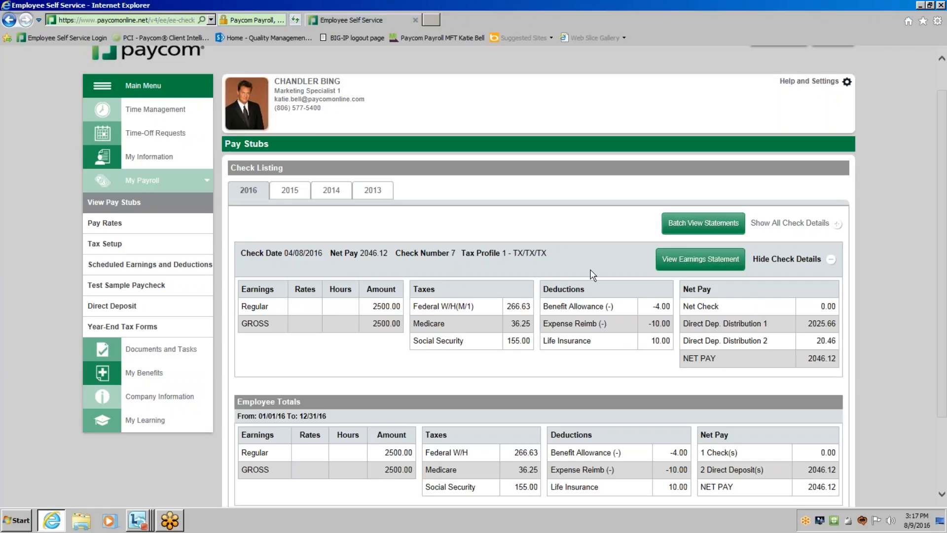
Examine the full earnings statement for the 04/08/2016 check and close it.
left_click(689, 268)
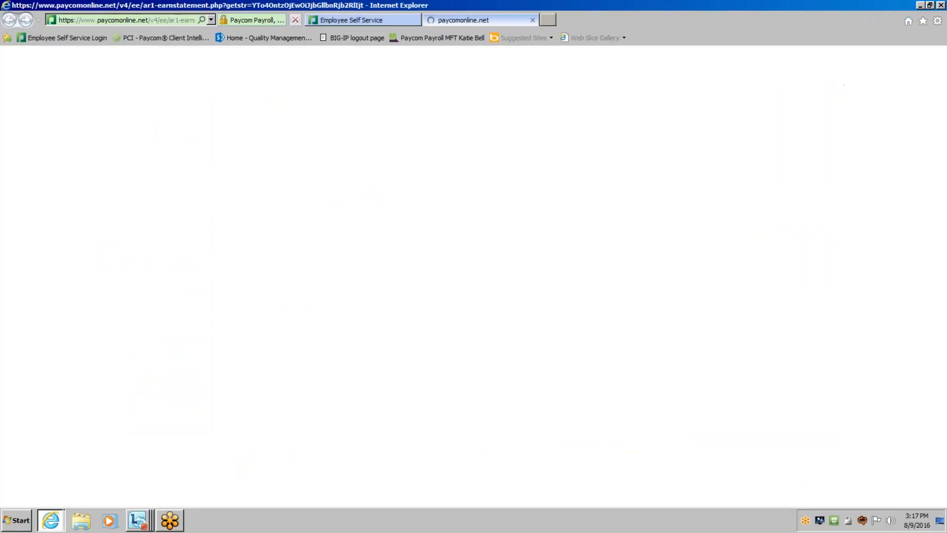
scroll(693, 305, "down", 3)
scroll(694, 305, "down", 2)
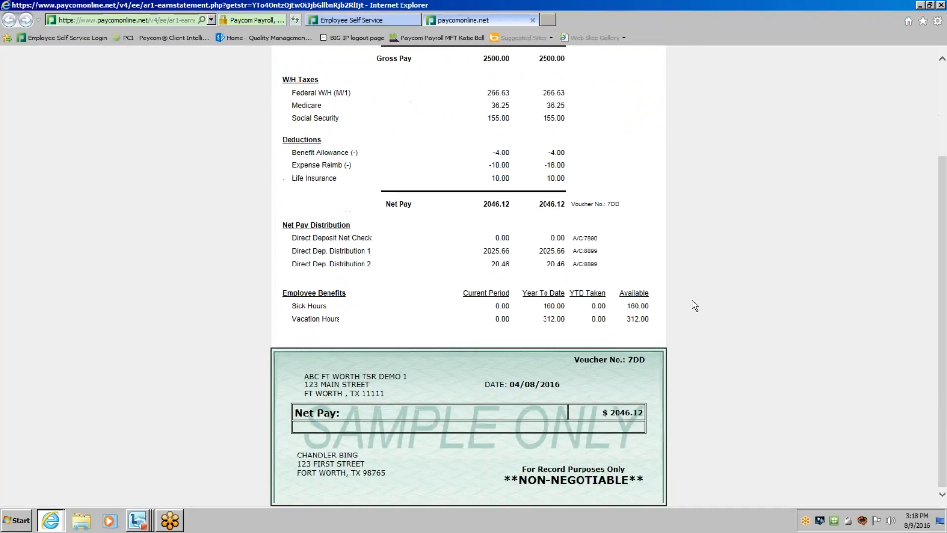
scroll(693, 276, "up", 5)
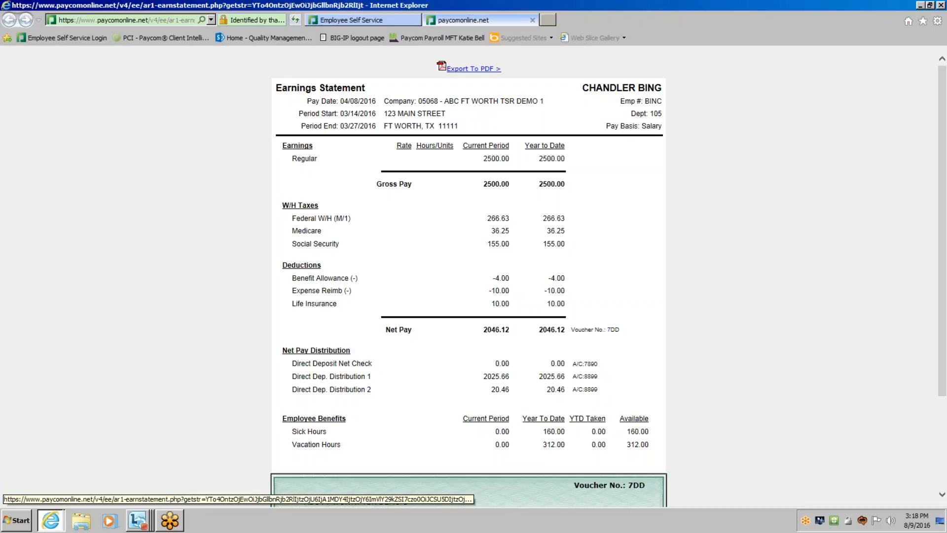
left_click(532, 21)
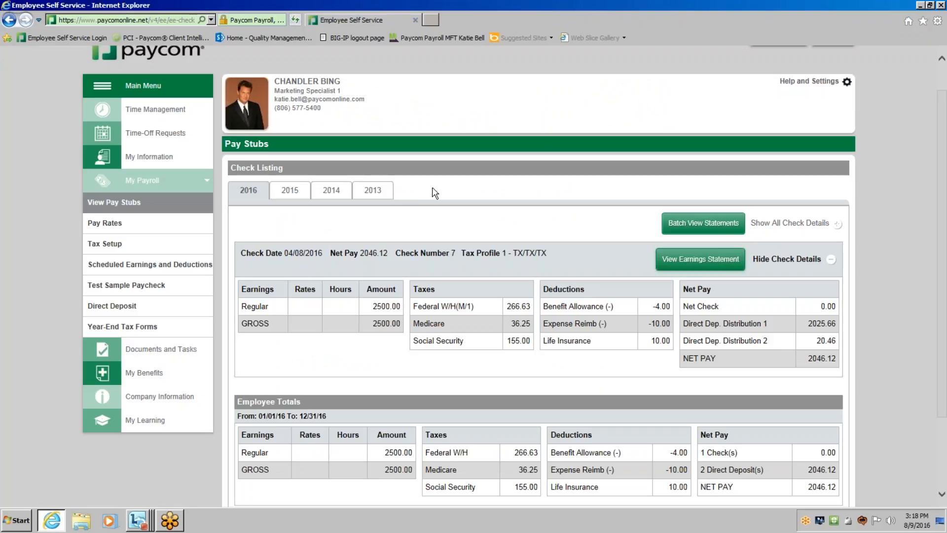
Open the Test Sample Paycheck page.
left_click(104, 223)
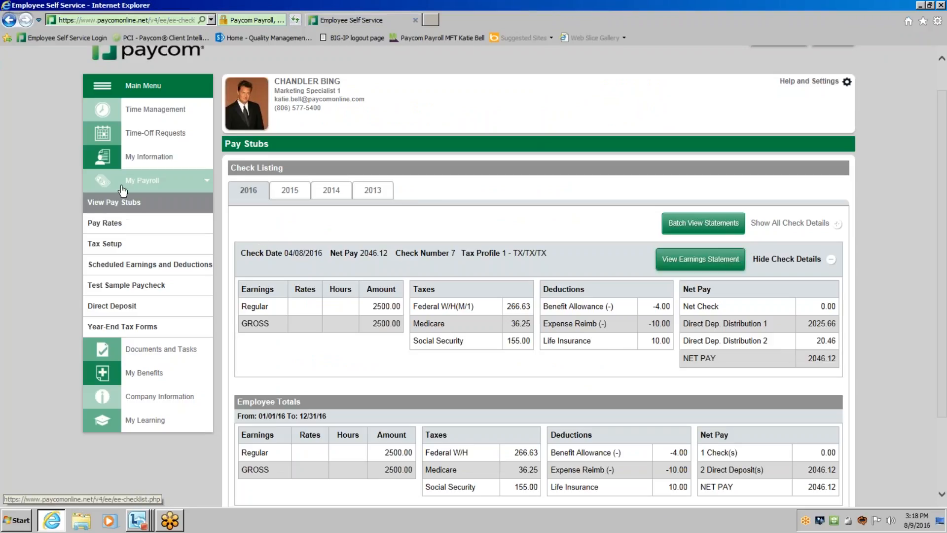
left_click(122, 206)
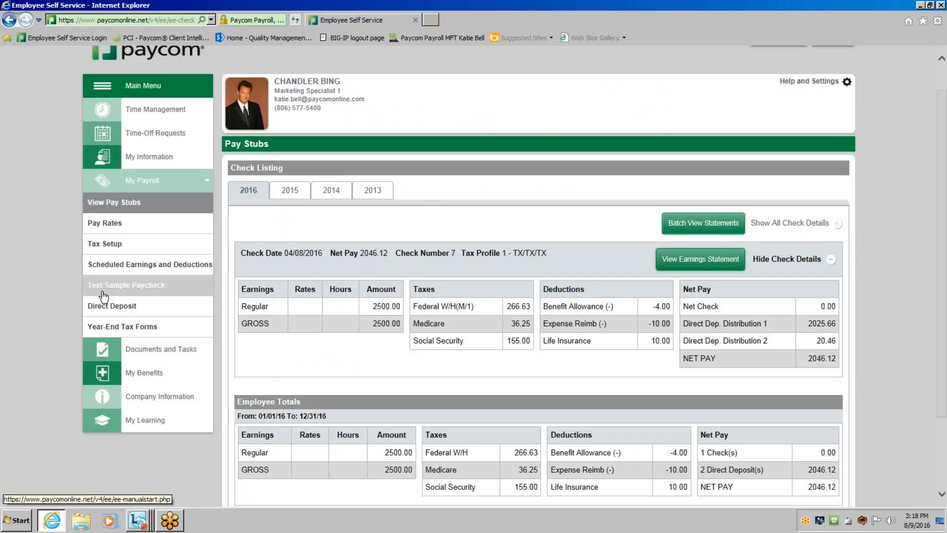
left_click(191, 294)
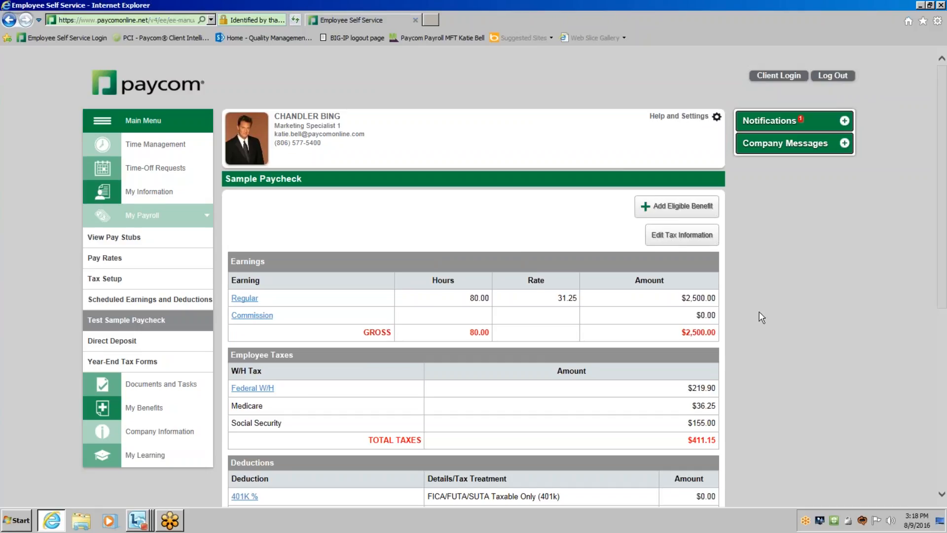
Edit the sample paycheck's federal tax information to Married, at Single rate with 4 exemptions/allowances, and update the calculation.
scroll(753, 341, "down", 3)
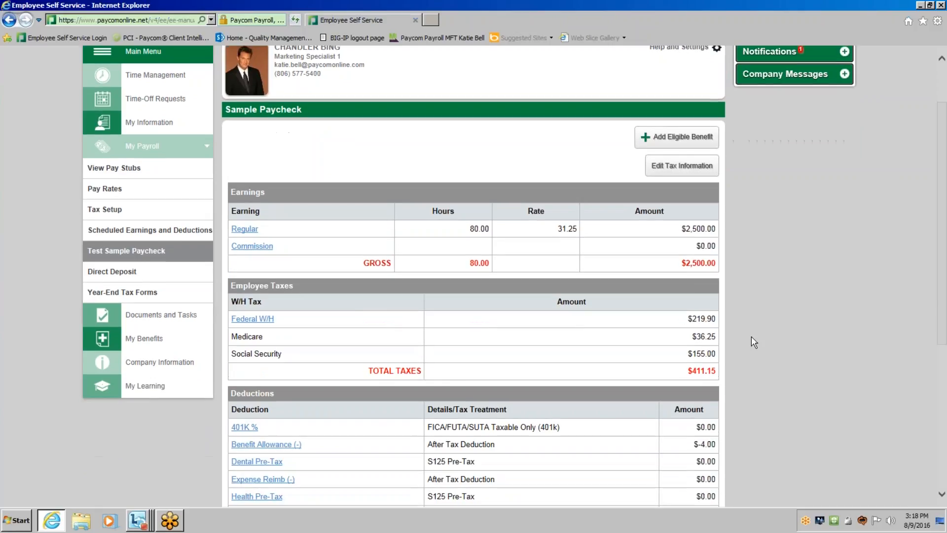
left_click(661, 170)
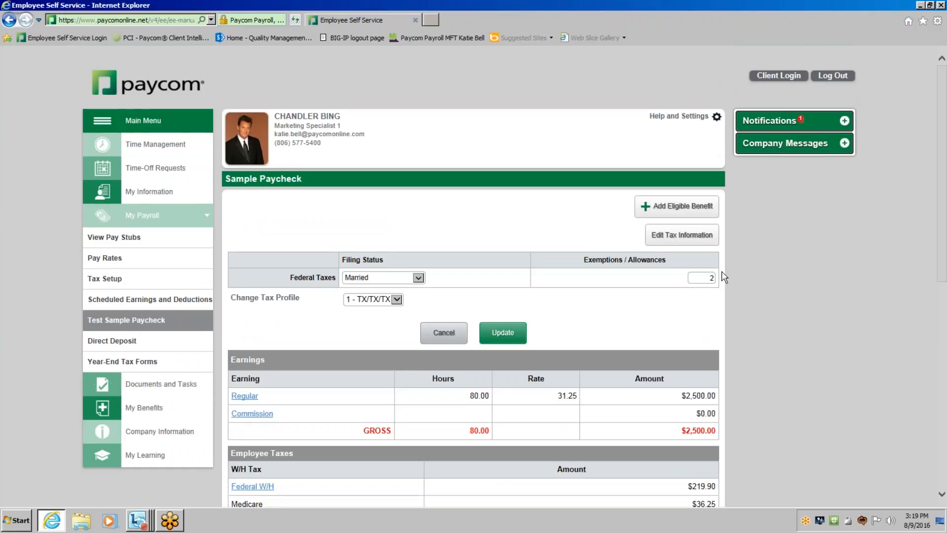
scroll(721, 271, "down", 3)
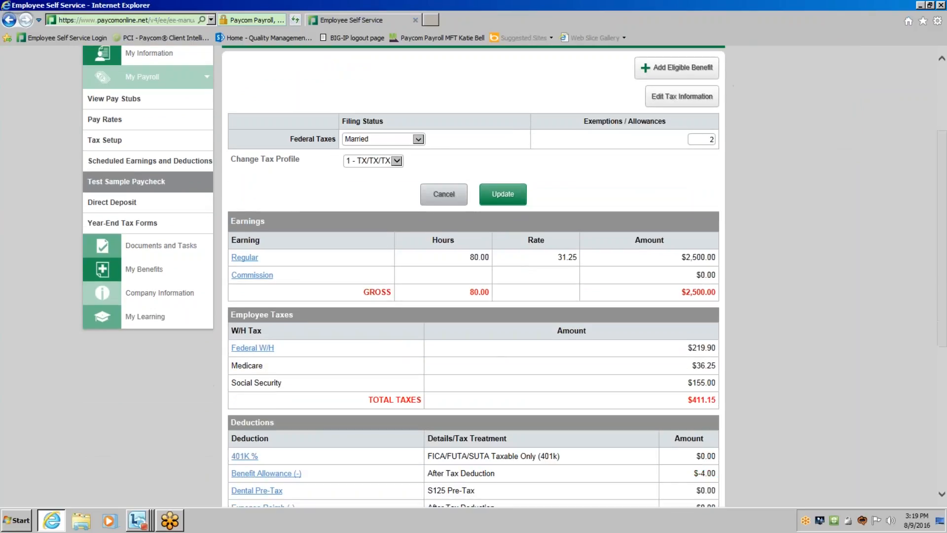
left_click(419, 139)
left_click(421, 155)
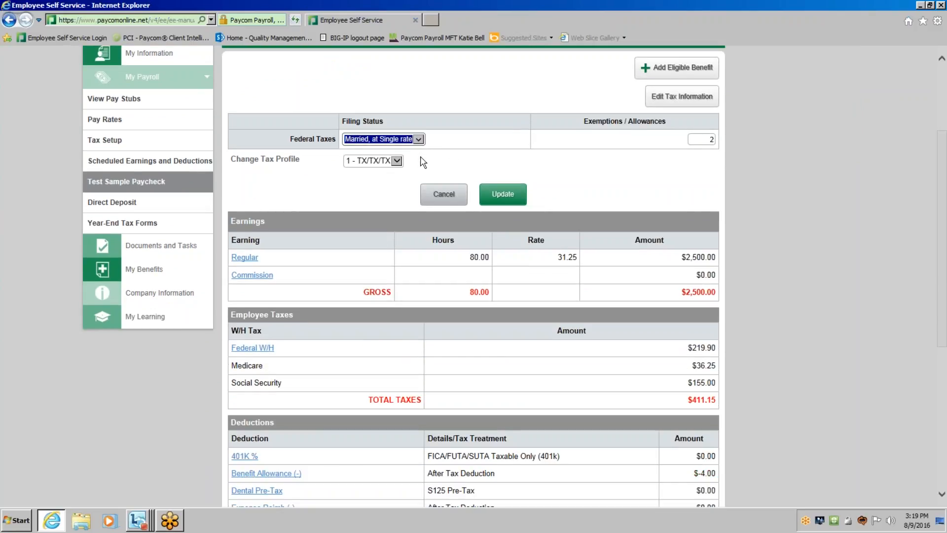
key("Tab")
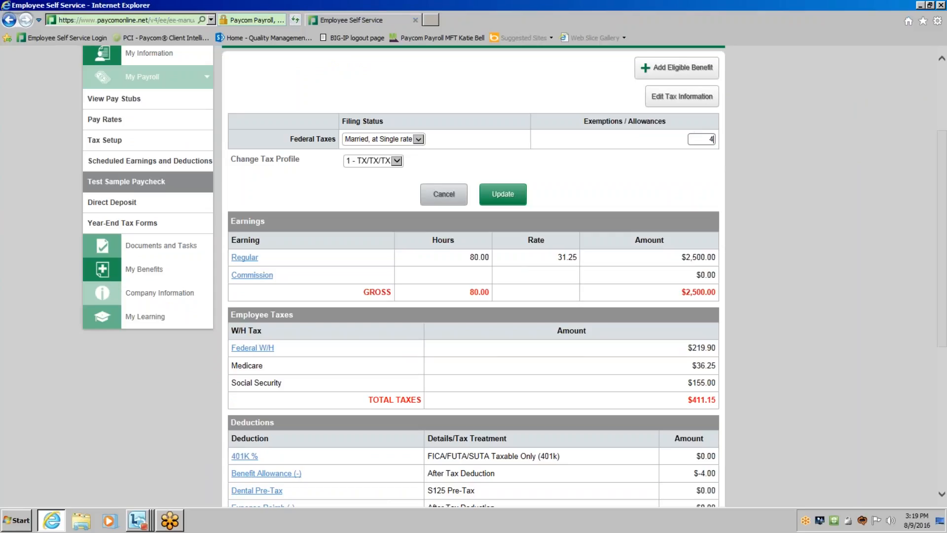
left_click(504, 198)
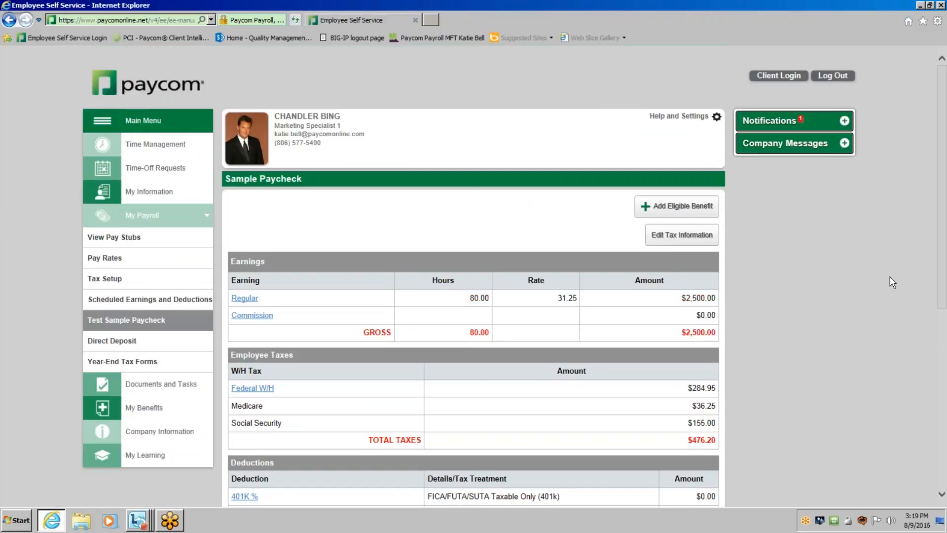
Add the eligible benefit VIS - Vision Insurance at the Employee Only - 2.00 level as a deduction on the sample paycheck.
scroll(890, 276, "down", 2)
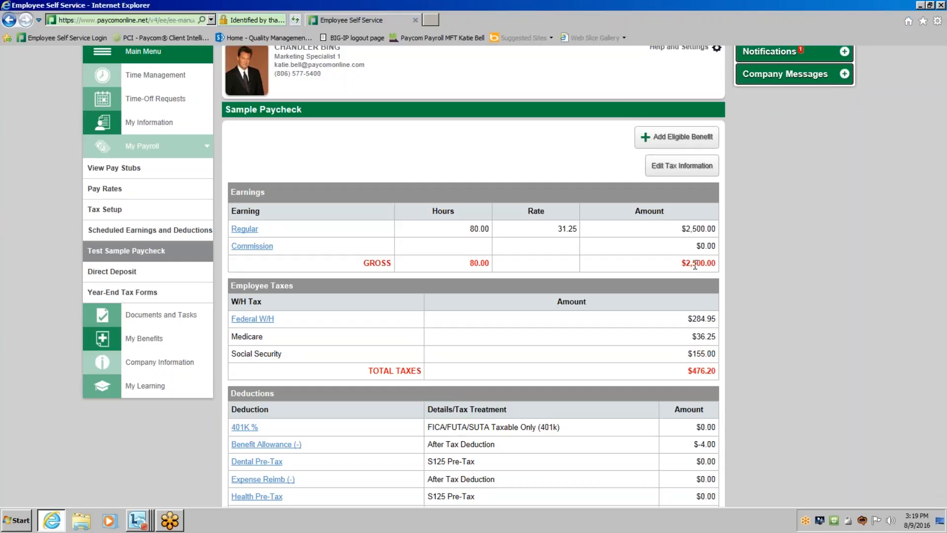
scroll(739, 296, "down", 3)
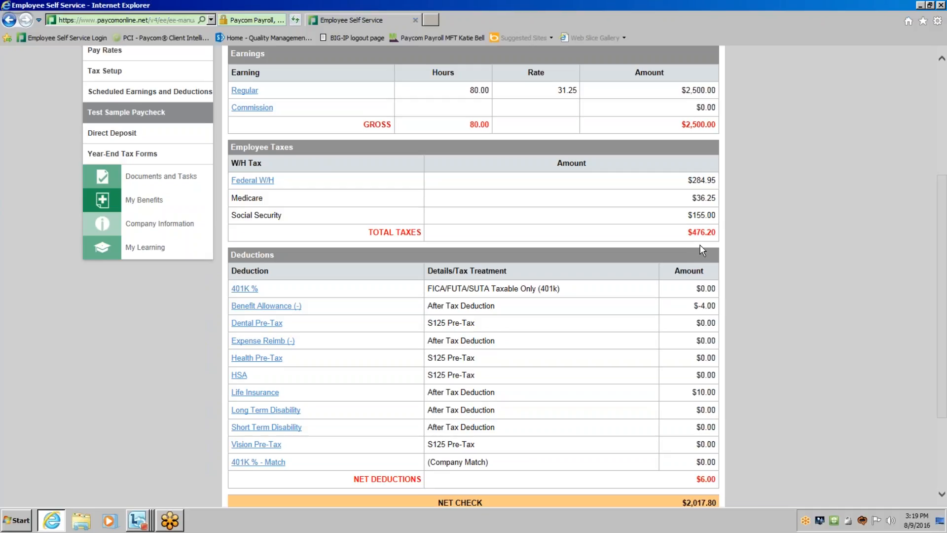
scroll(706, 245, "down", 3)
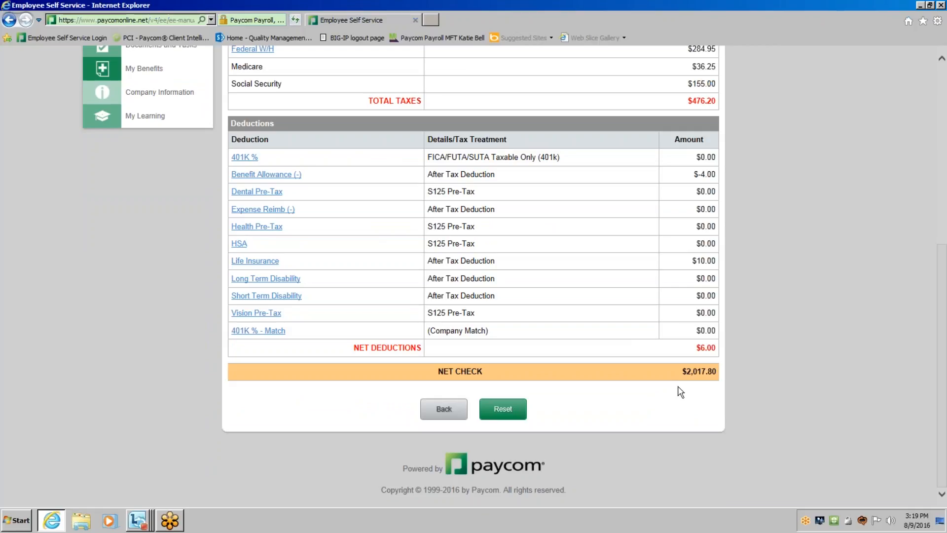
scroll(681, 392, "up", 7)
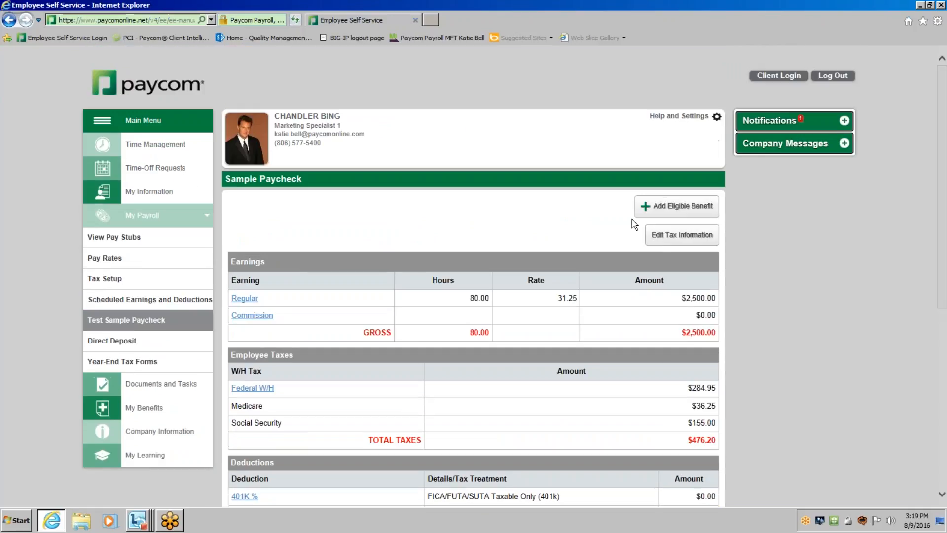
left_click(661, 220)
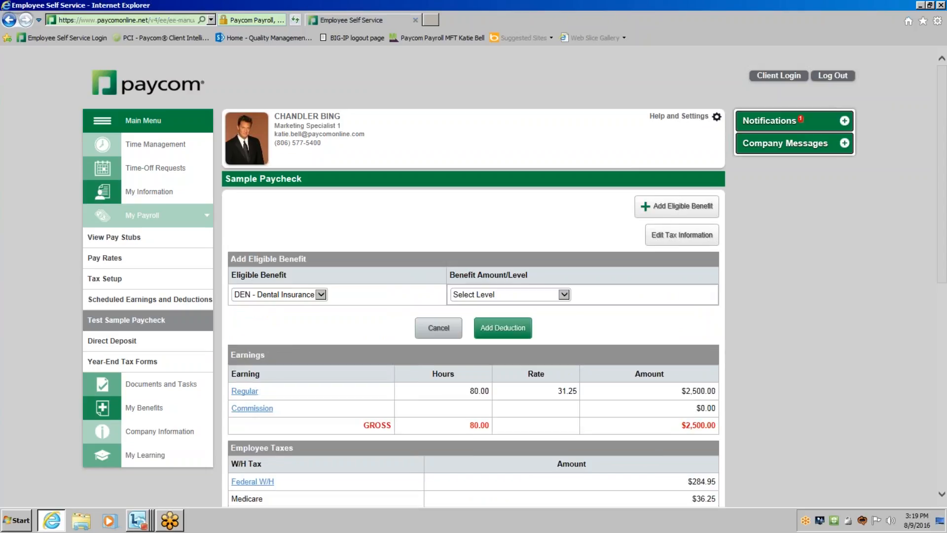
left_click(321, 295)
left_click(276, 306)
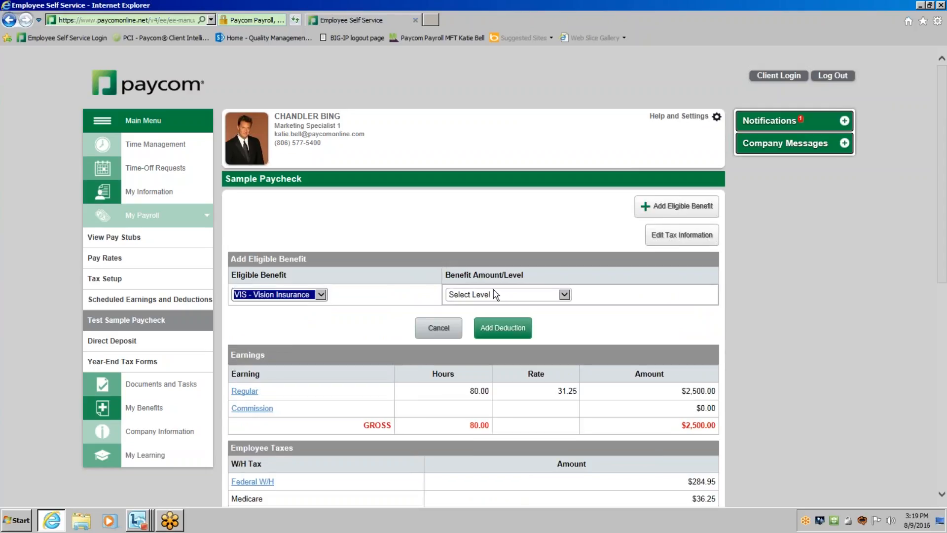
left_click(494, 294)
left_click(496, 302)
left_click(503, 332)
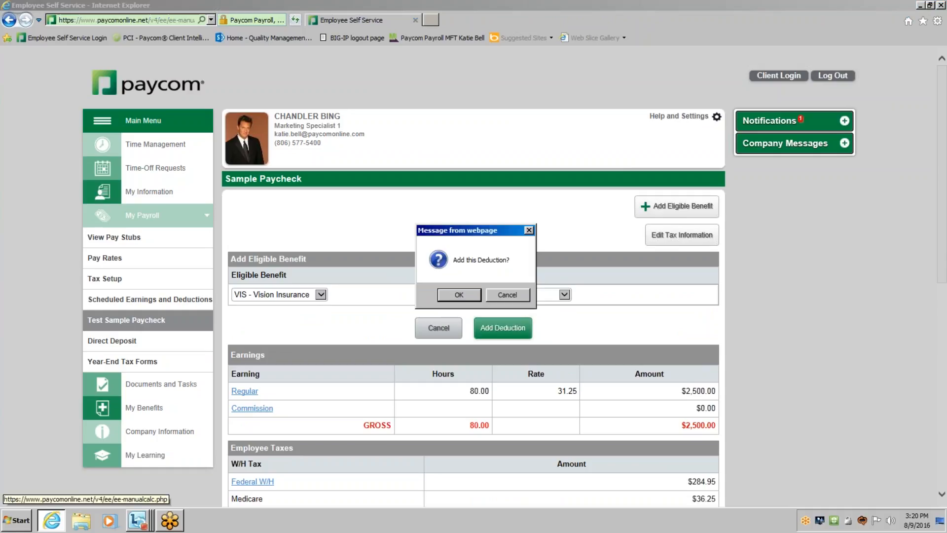
left_click(458, 295)
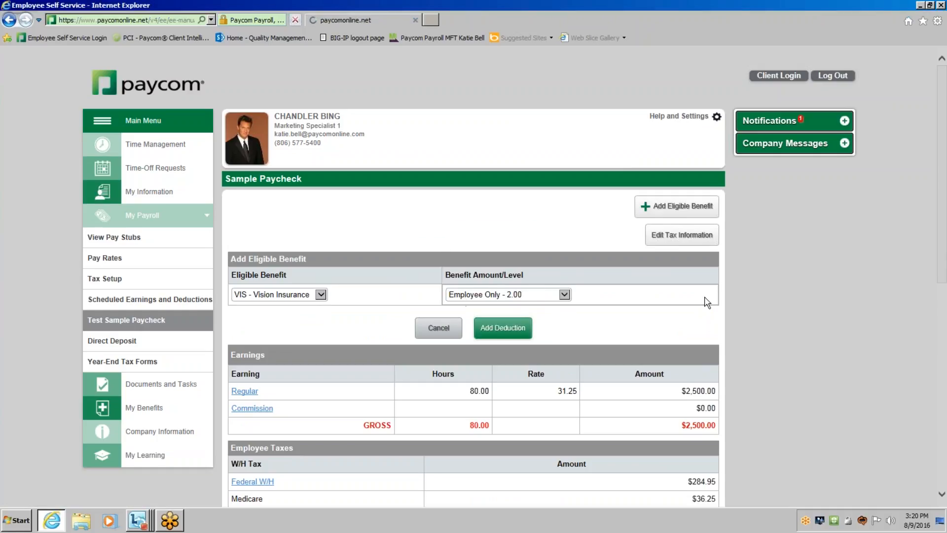
Review the sample paycheck's taxes, deductions and net check, and open the Tax Setup page.
scroll(237, 267, "down", 3)
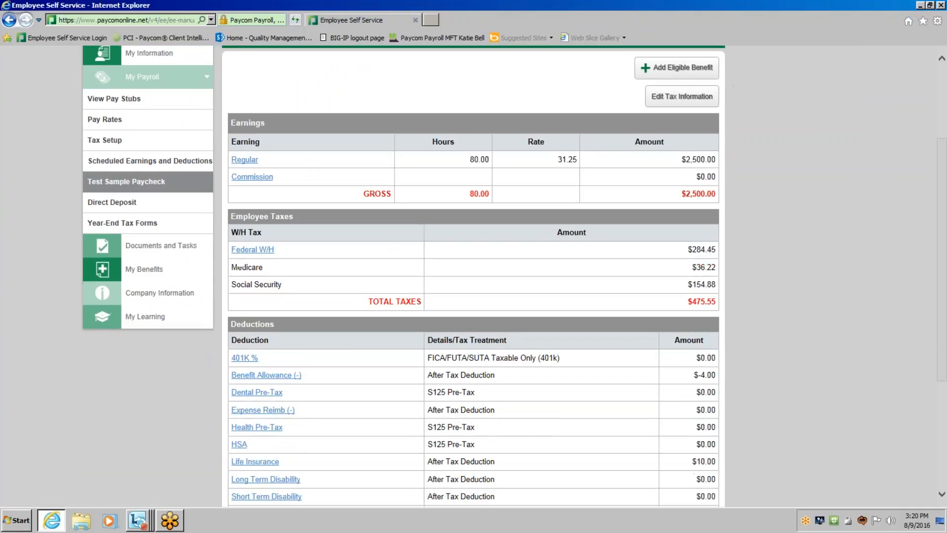
scroll(700, 358, "down", 3)
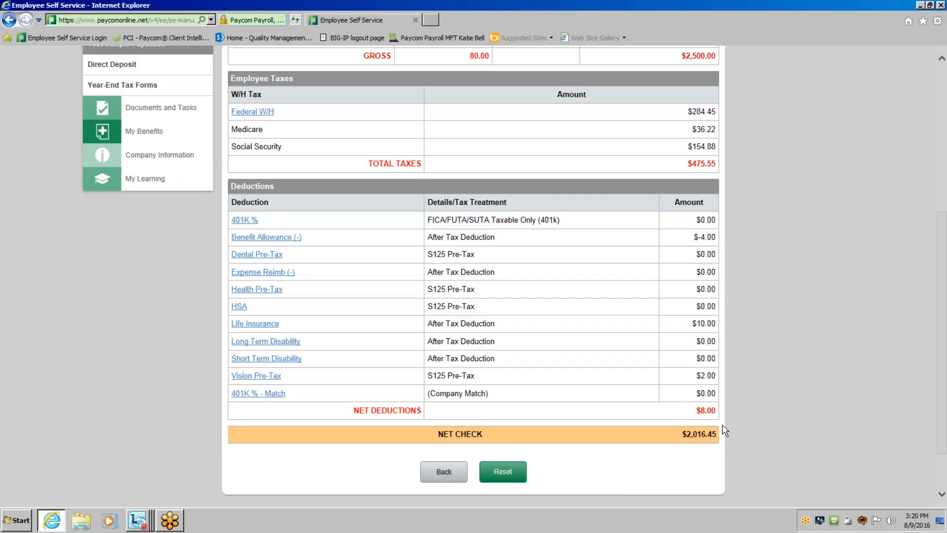
scroll(724, 430, "up", 5)
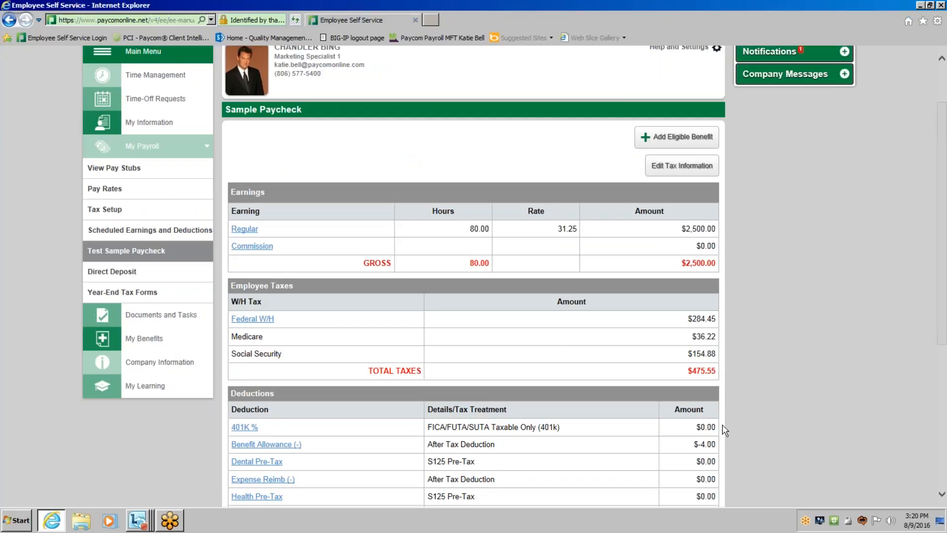
scroll(724, 430, "up", 2)
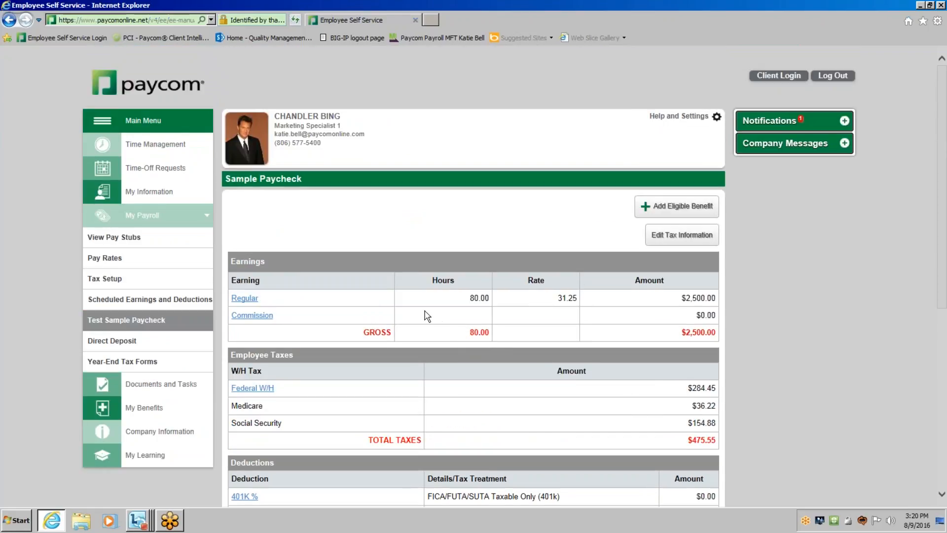
left_click(212, 329)
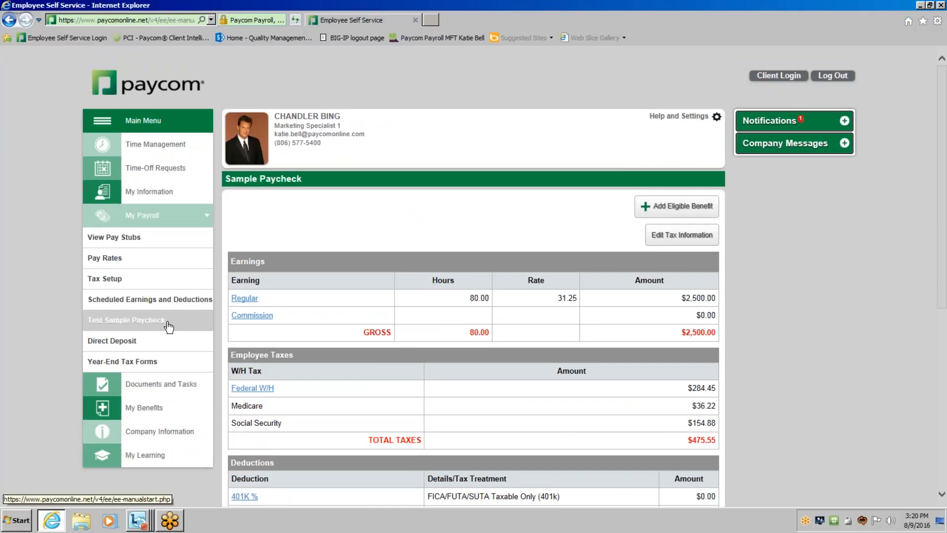
left_click(134, 285)
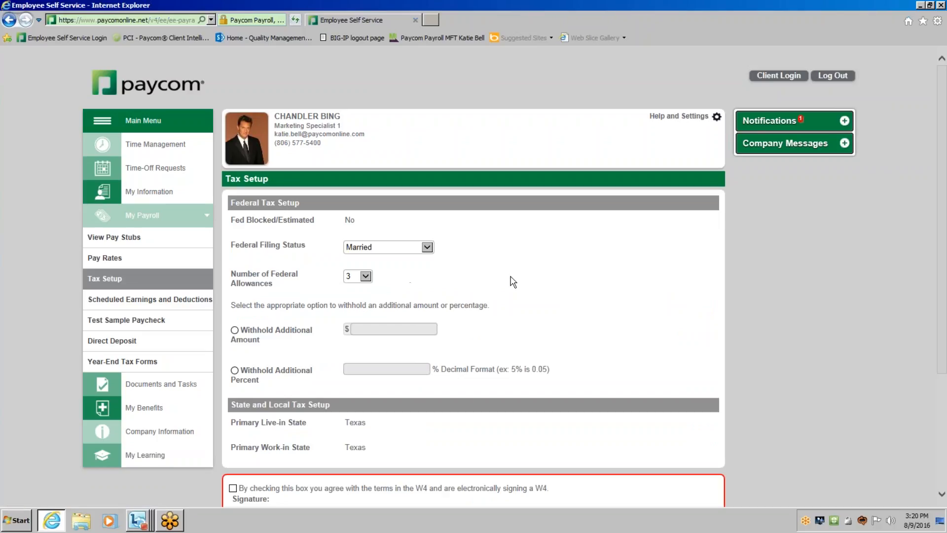
Set the federal filing status to Married, at Single rate and the number of federal allowances to 4.
scroll(513, 282, "down", 2)
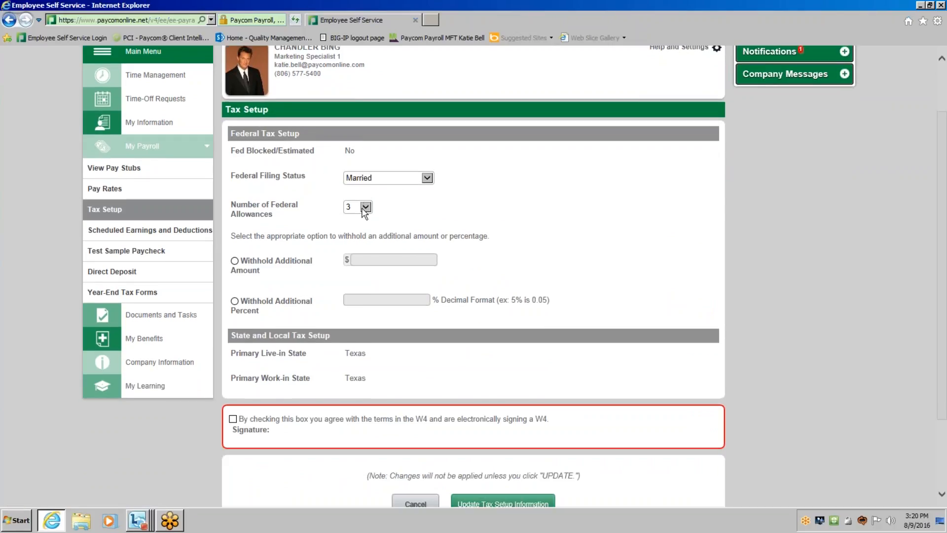
left_click(399, 179)
left_click(400, 200)
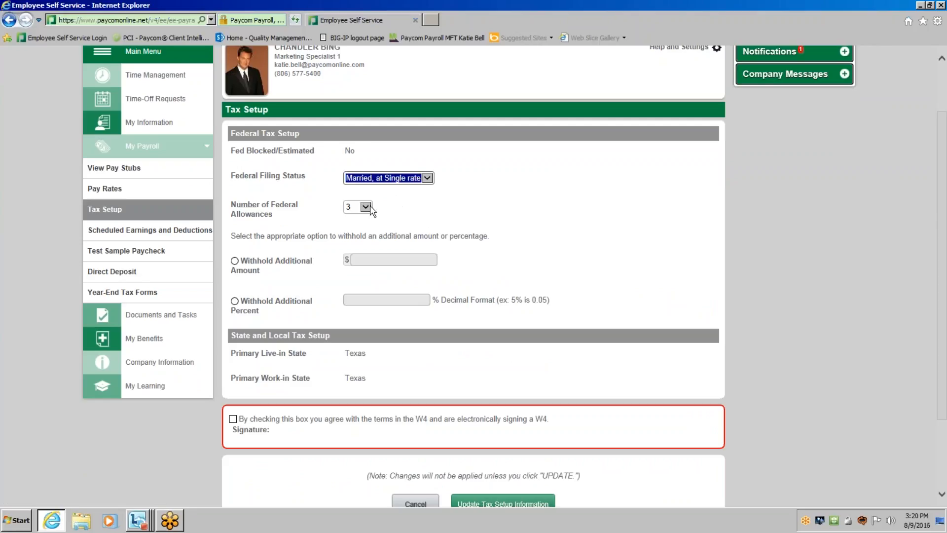
left_click(365, 207)
left_click(363, 217)
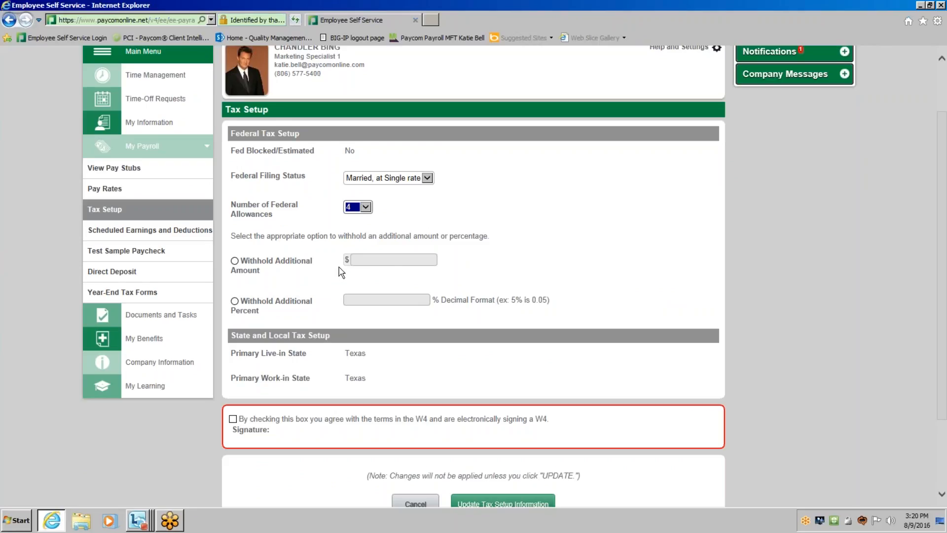
Agree to the W4 terms to sign it electronically, and submit the updated tax setup information.
scroll(341, 271, "down", 2)
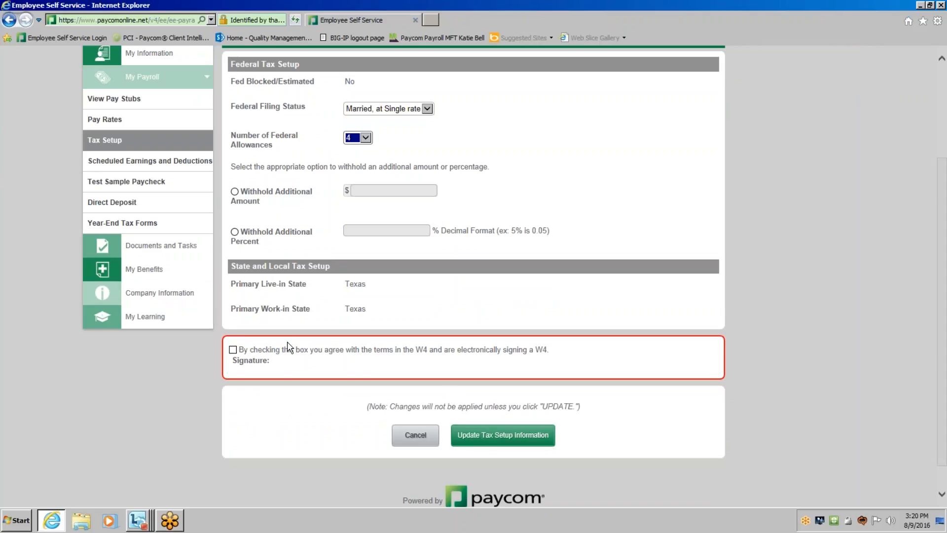
left_click(233, 349)
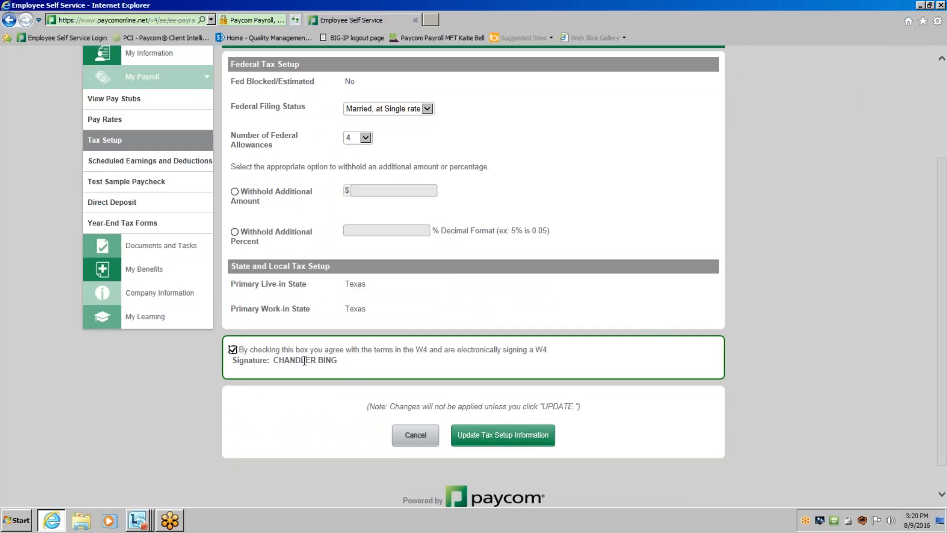
left_click_drag(285, 362, 328, 362)
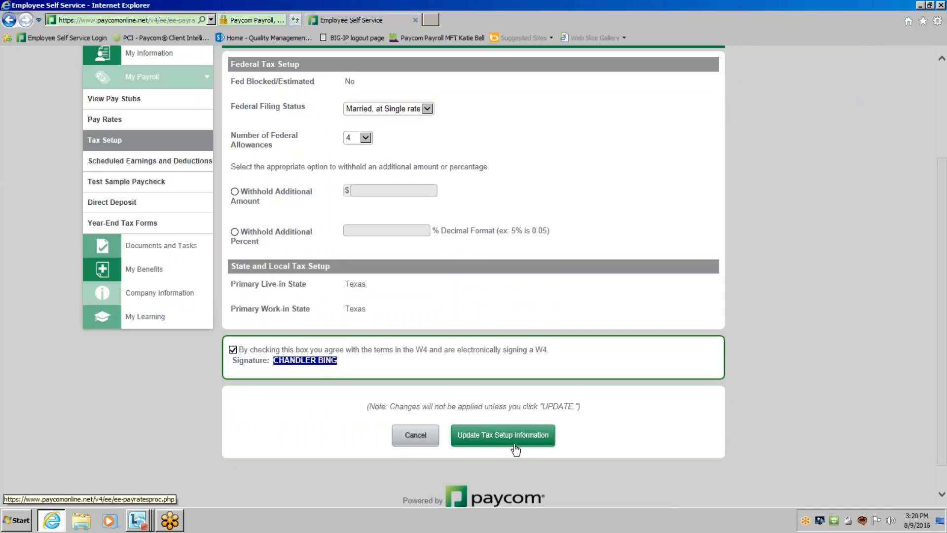
left_click(513, 436)
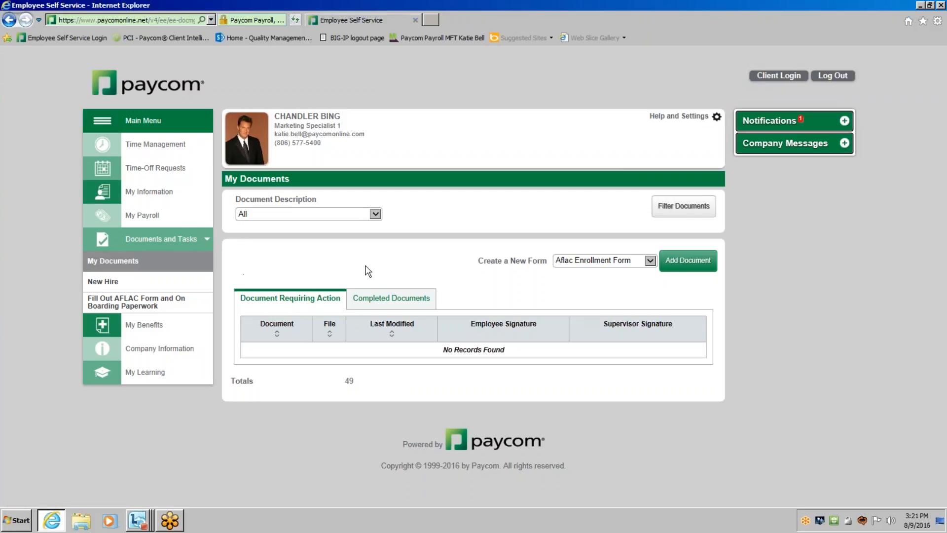
Show the completed documents and open the 2016 Form W-4 last modified on 08/09/2016.
left_click(411, 299)
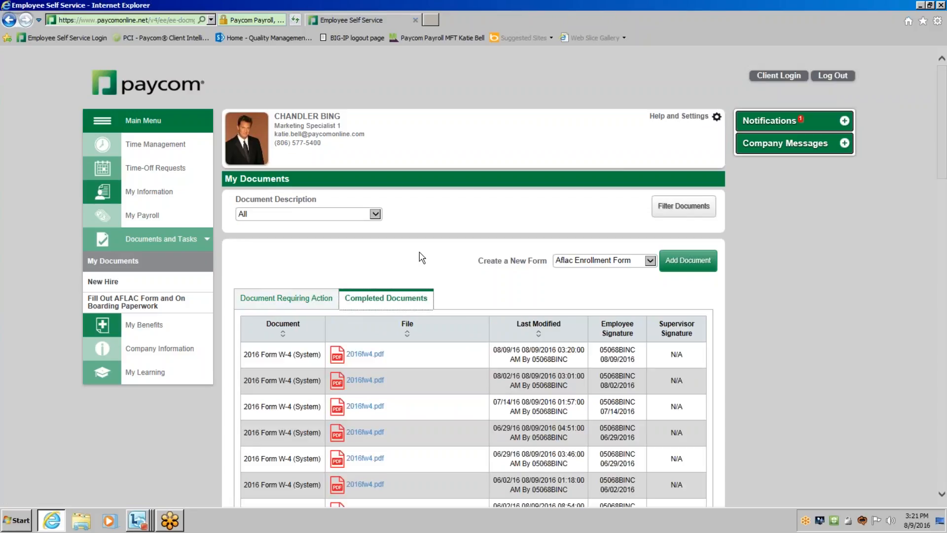
scroll(453, 272, "down", 2)
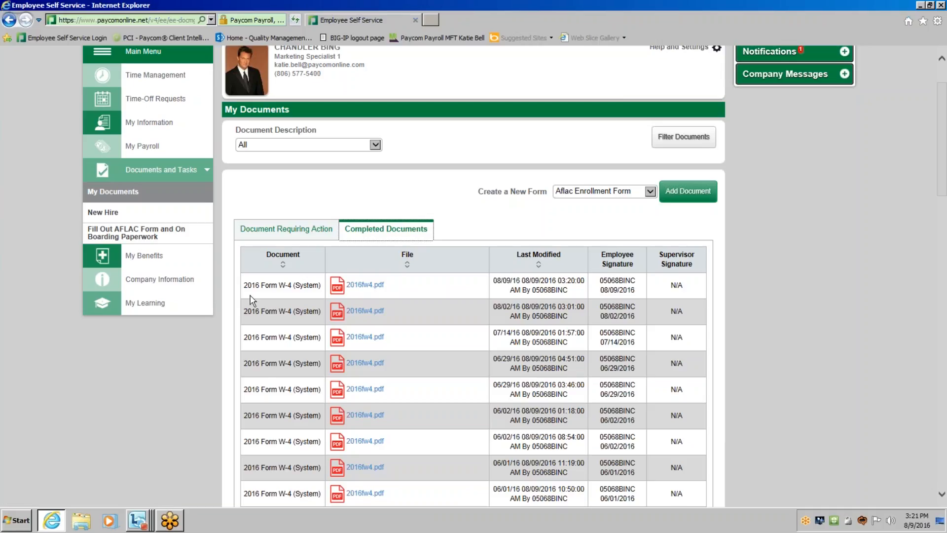
left_click_drag(494, 280, 587, 277)
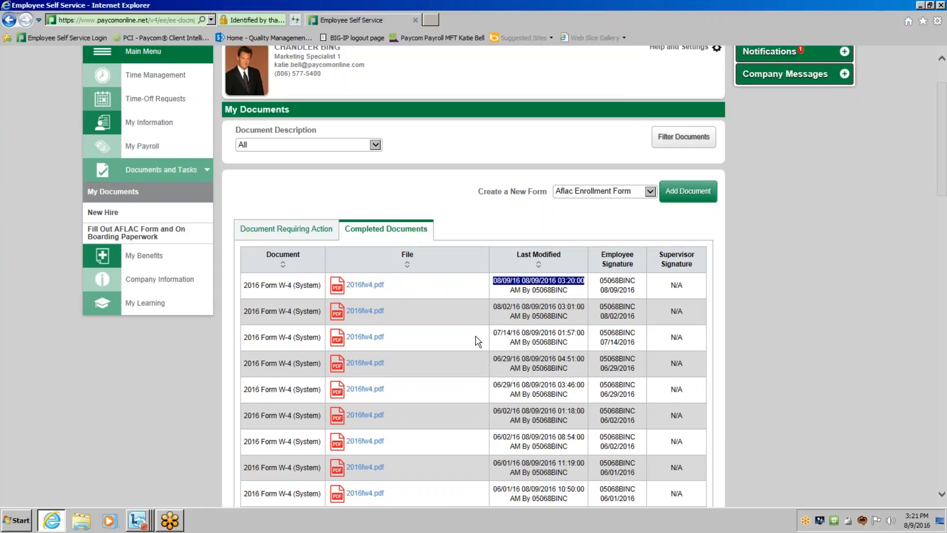
left_click(372, 288)
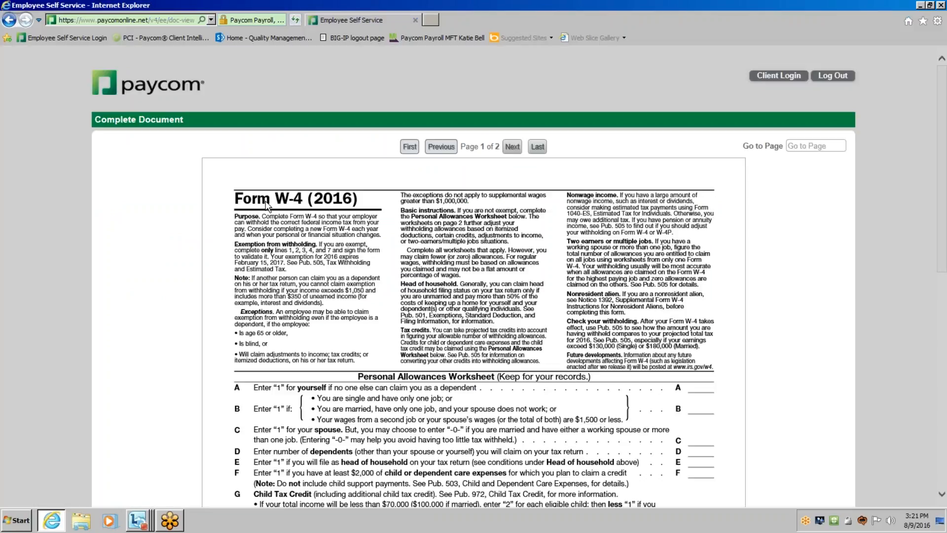
Examine the completed Form W-4's withholding certificate section, and return to the documents list.
scroll(607, 367, "down", 7)
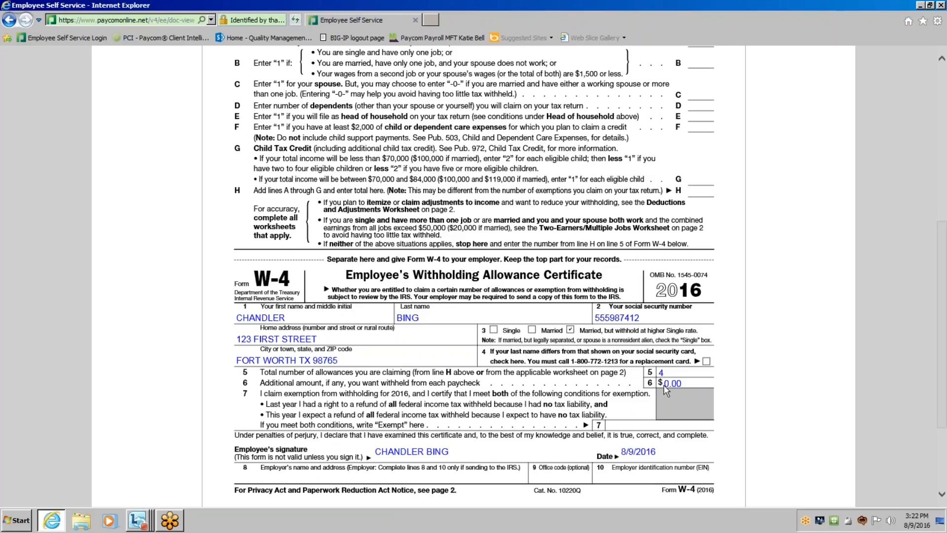
scroll(663, 391, "down", 2)
scroll(664, 390, "down", 1)
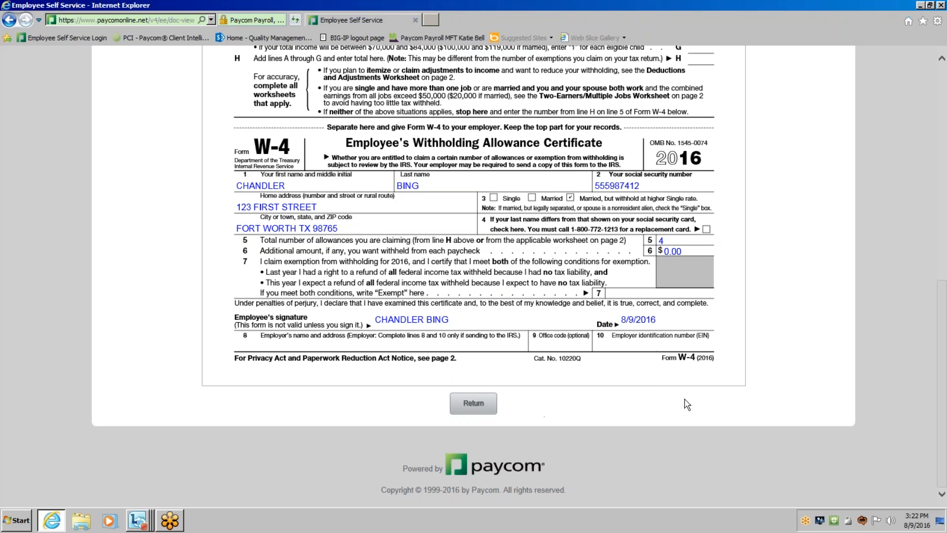
scroll(687, 404, "up", 10)
scroll(703, 405, "down", 10)
left_click(474, 466)
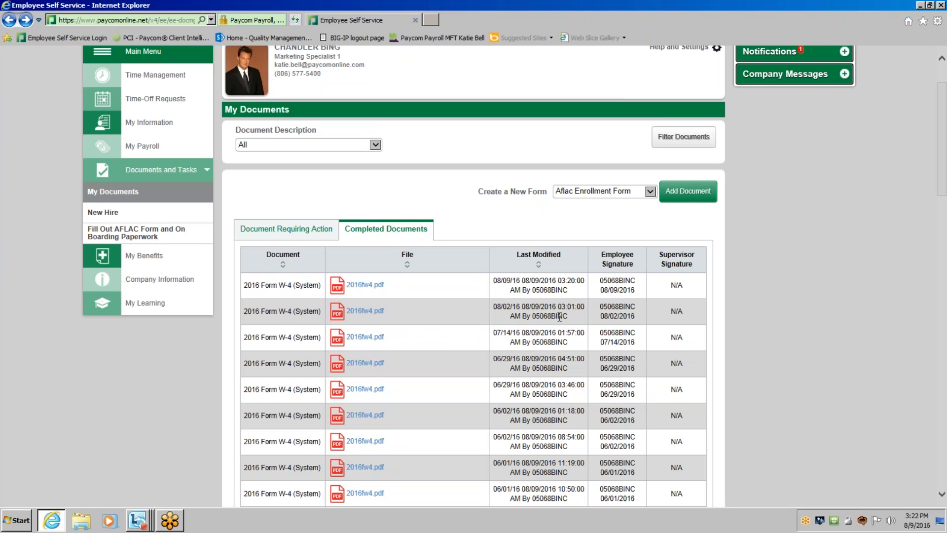
Look over the completed documents list and go back to the main menu.
scroll(450, 347, "down", 3)
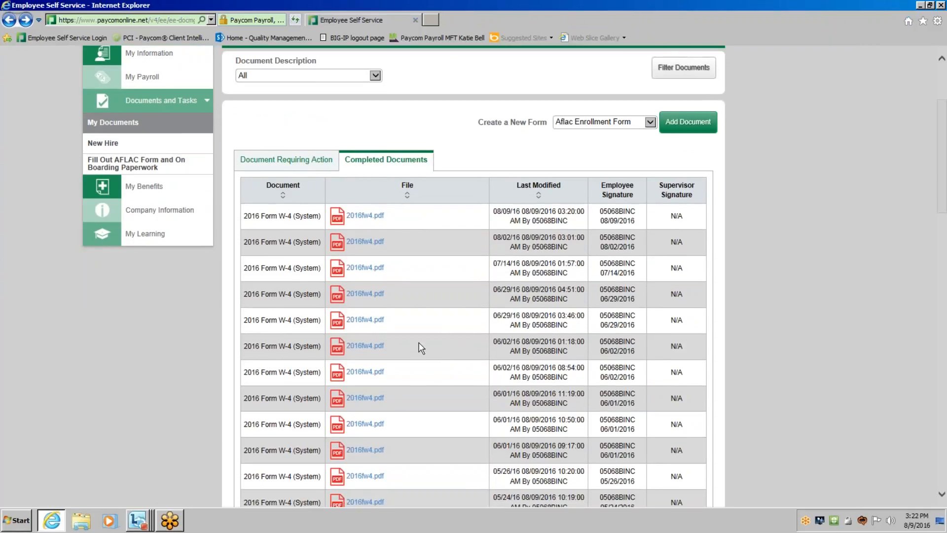
scroll(417, 341, "up", 3)
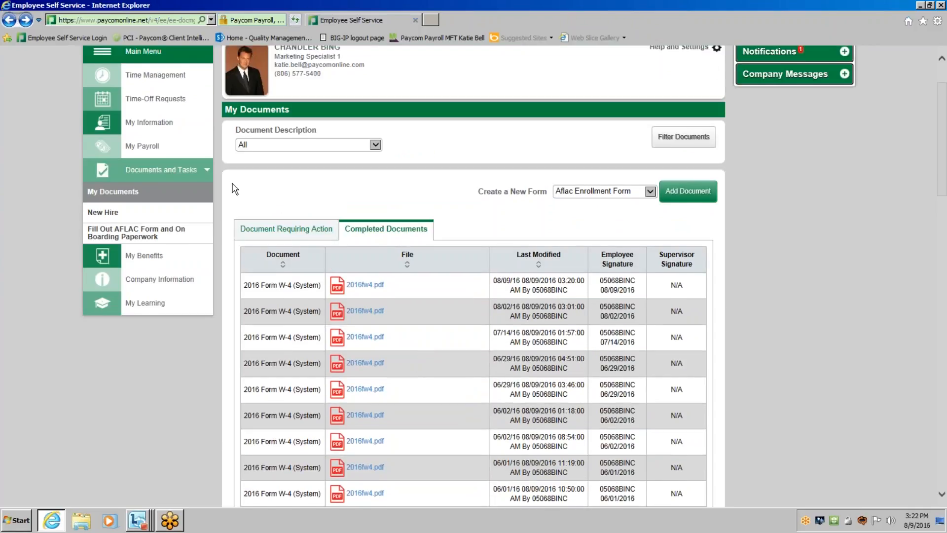
scroll(235, 189, "up", 3)
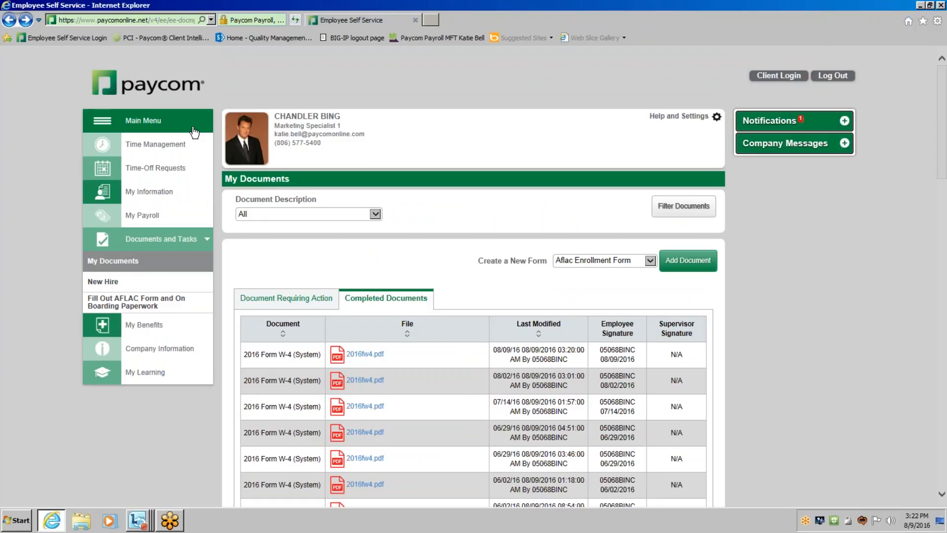
left_click(194, 132)
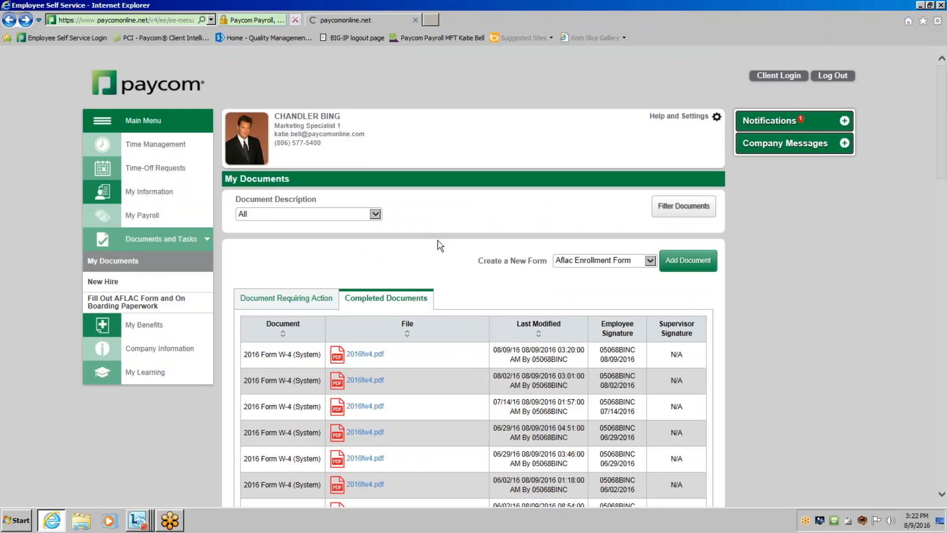
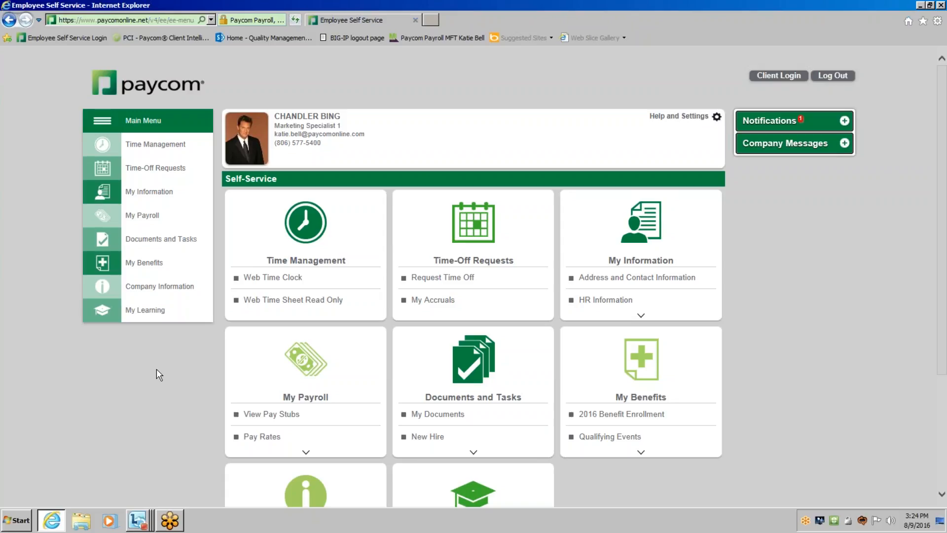
Go to the Help page under Company Information and open the English My Payroll manual.
scroll(156, 375, "down", 3)
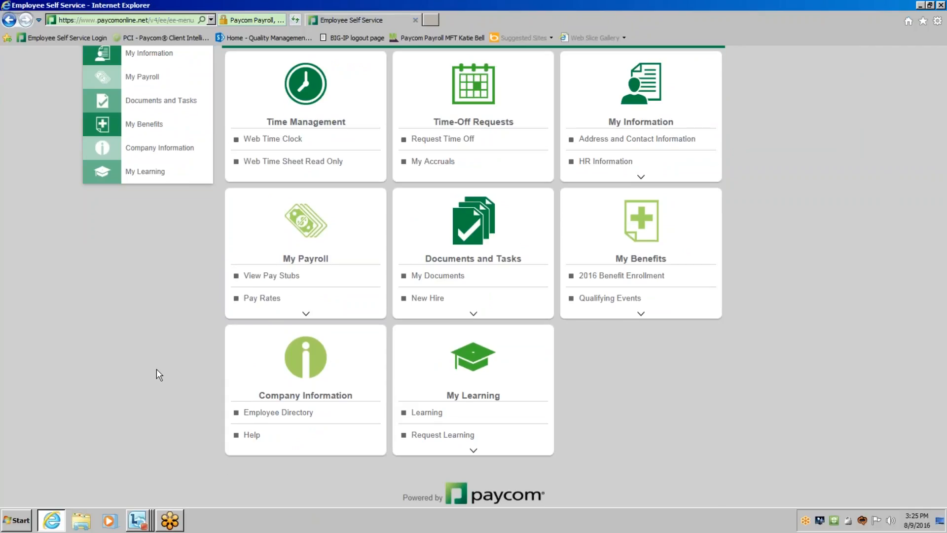
scroll(155, 375, "up", 3)
left_click(102, 292)
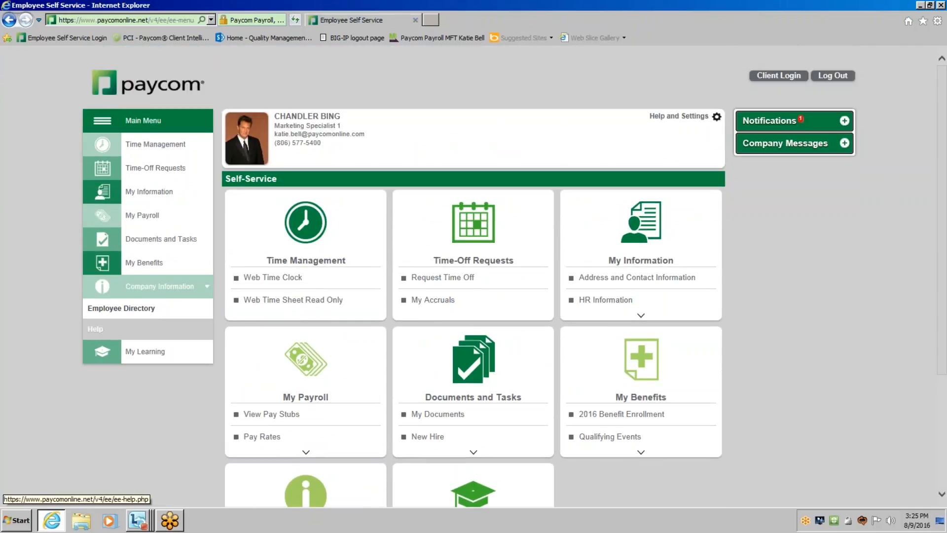
left_click(166, 338)
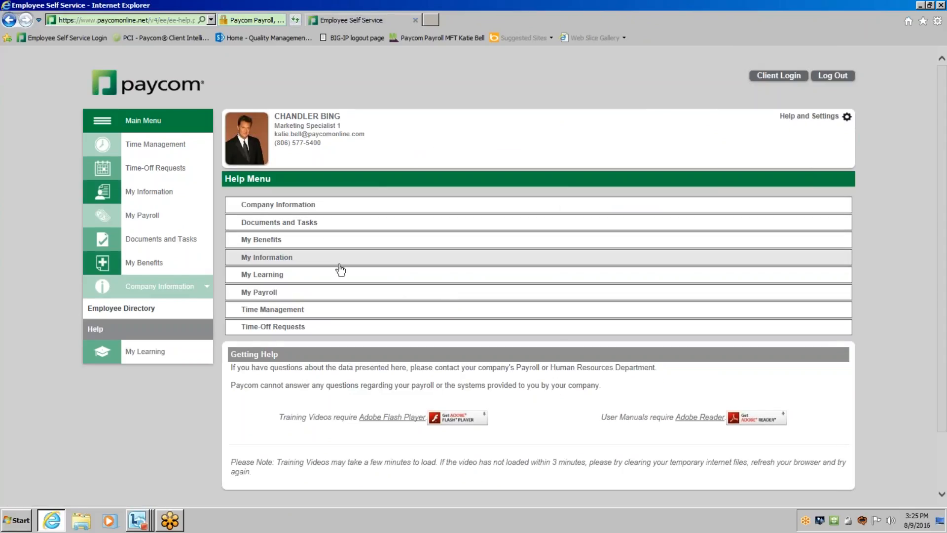
left_click(335, 294)
left_click(387, 315)
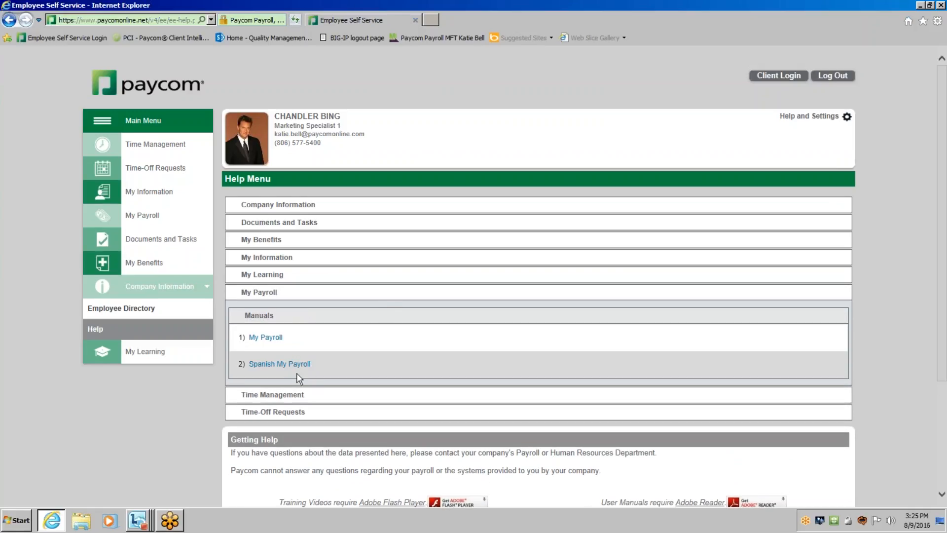
left_click(265, 337)
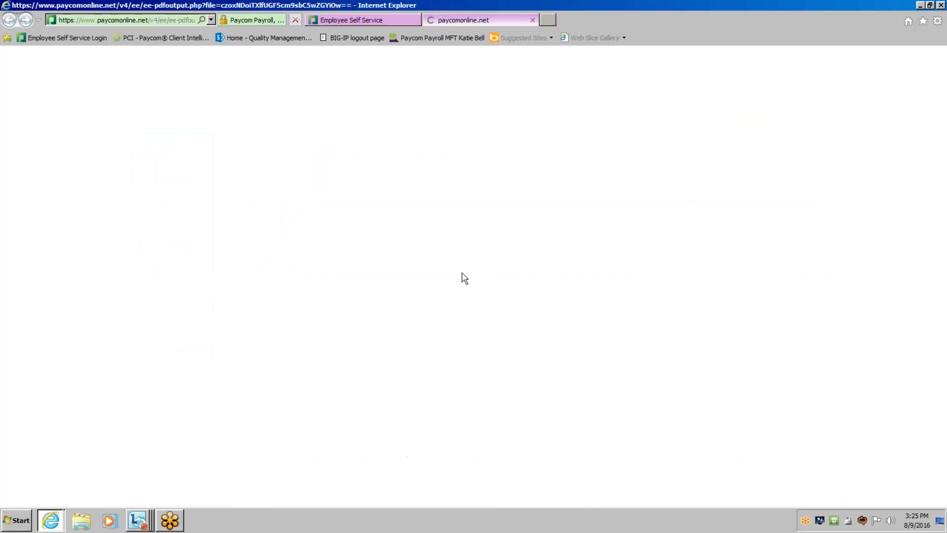
Examine the My Payroll manual's table of contents, close the manual, and collapse the My Payroll help section.
scroll(467, 275, "down", 5)
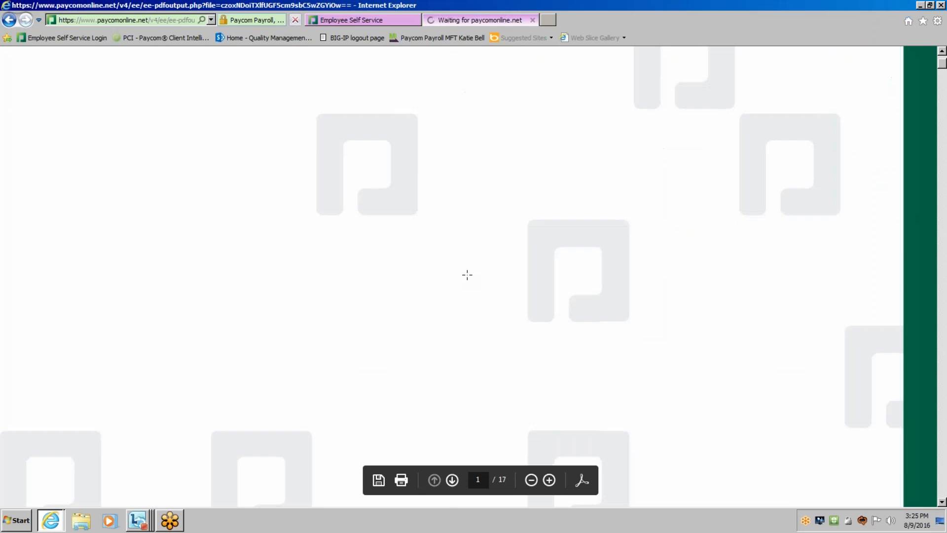
scroll(467, 274, "down", 10)
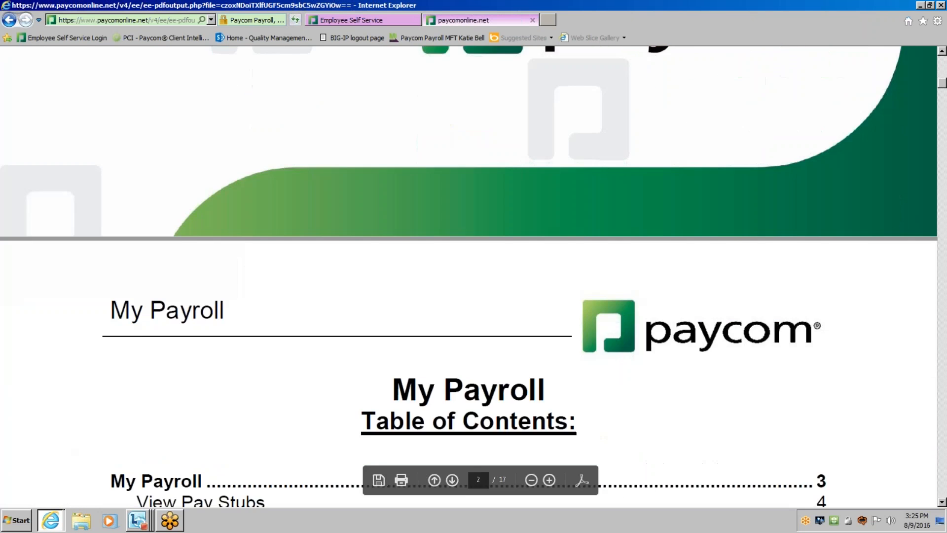
scroll(454, 271, "down", 1)
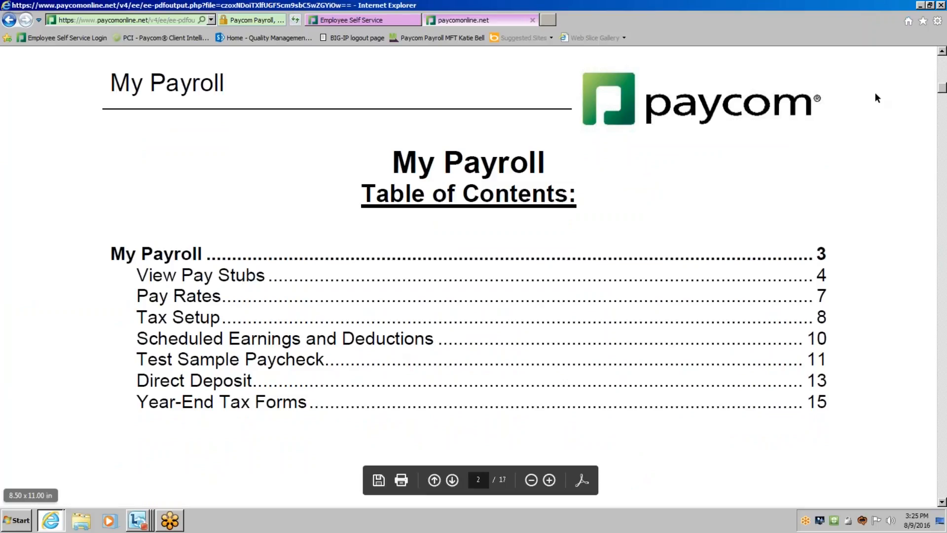
left_click_drag(942, 89, 942, 60)
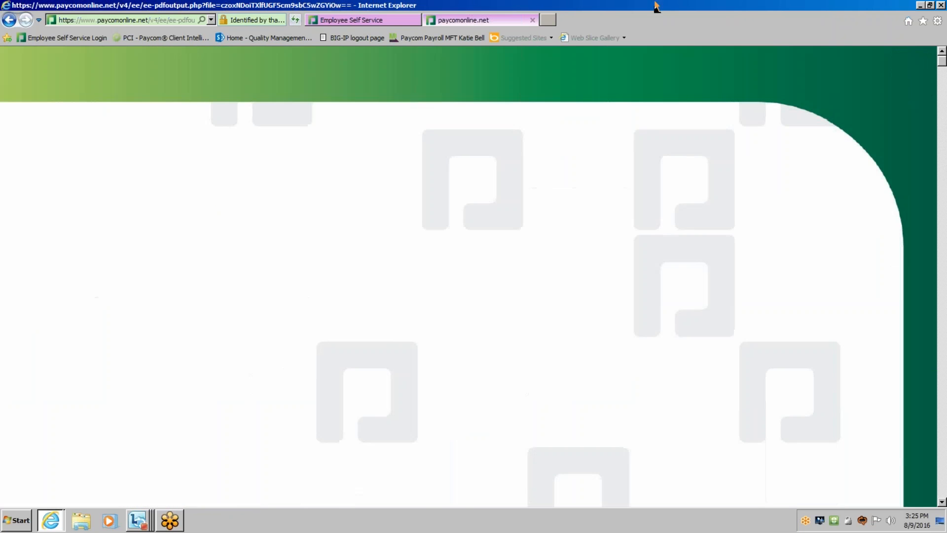
left_click(531, 20)
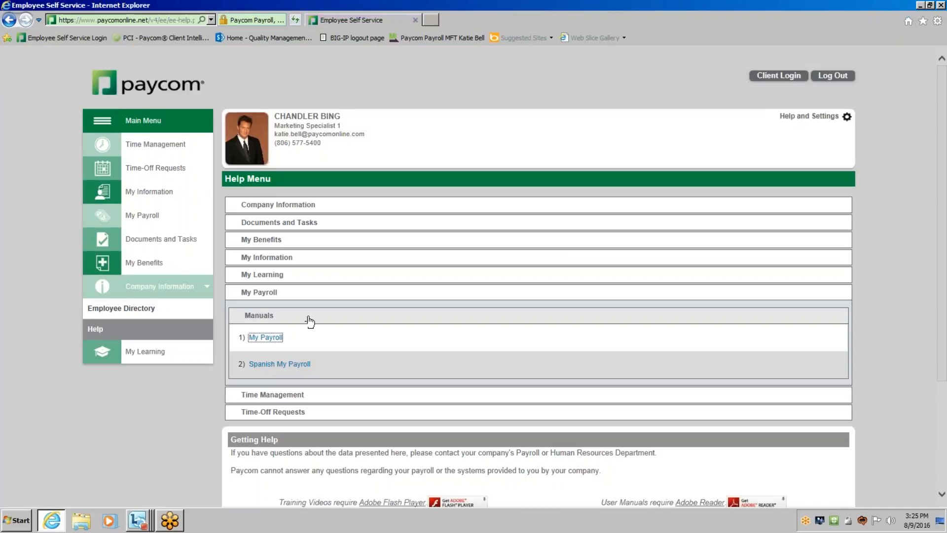
left_click(285, 315)
left_click(261, 293)
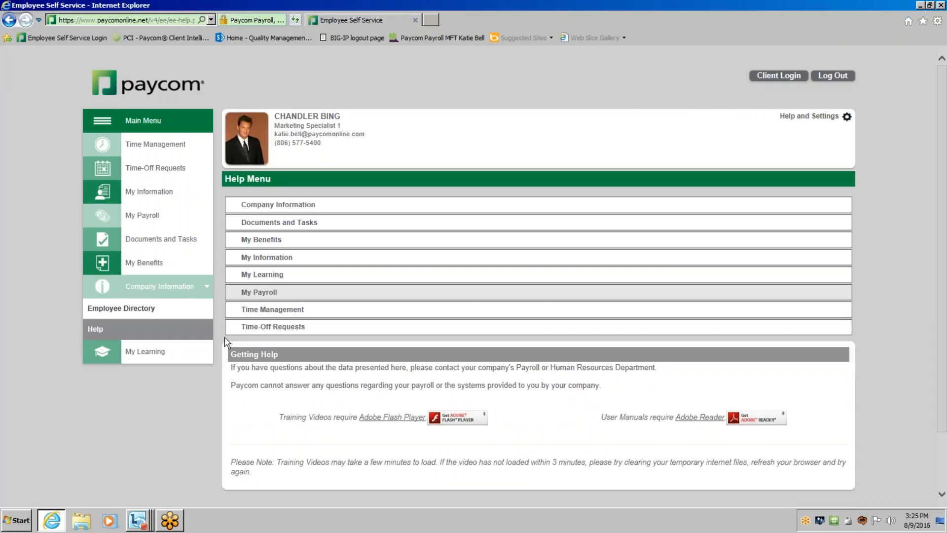
Open Request Learning under My Learning and look over the available courses and their categories.
left_click(140, 356)
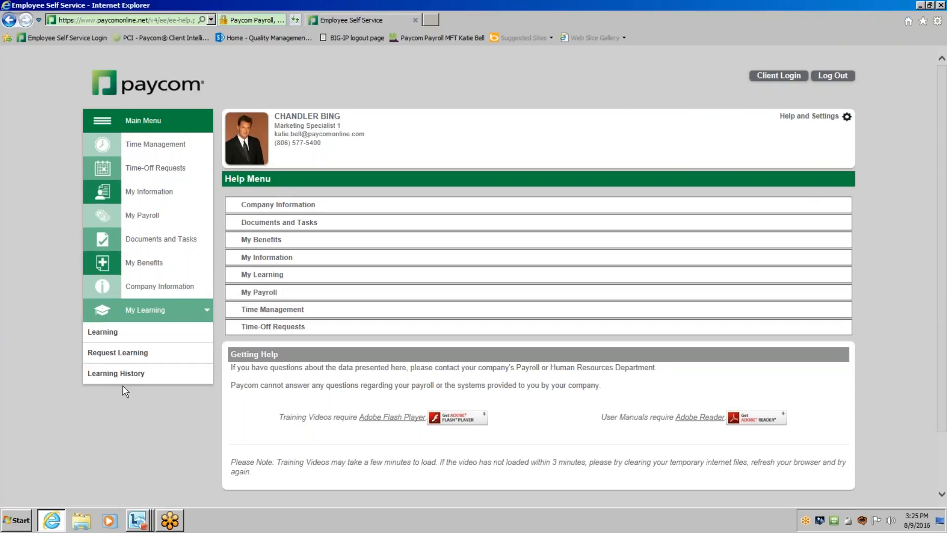
left_click(105, 359)
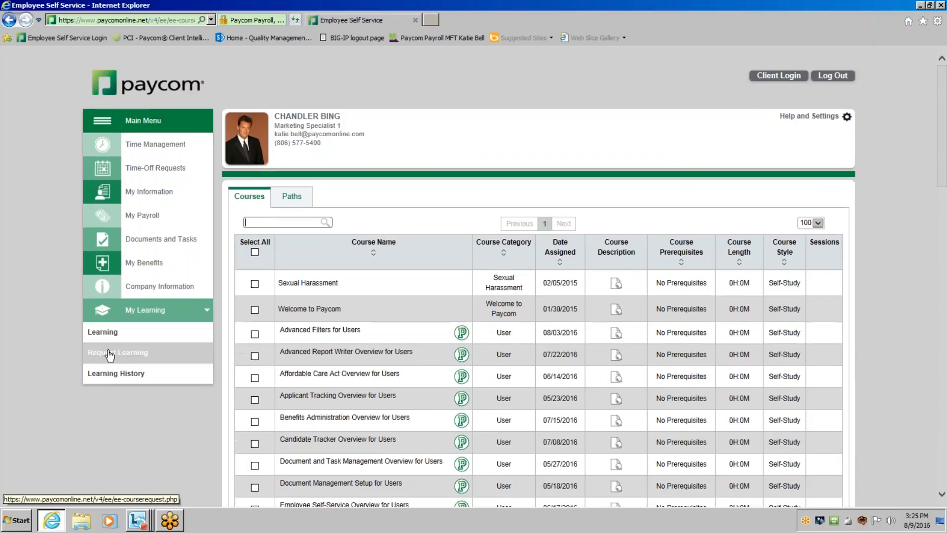
scroll(32, 359, "down", 3)
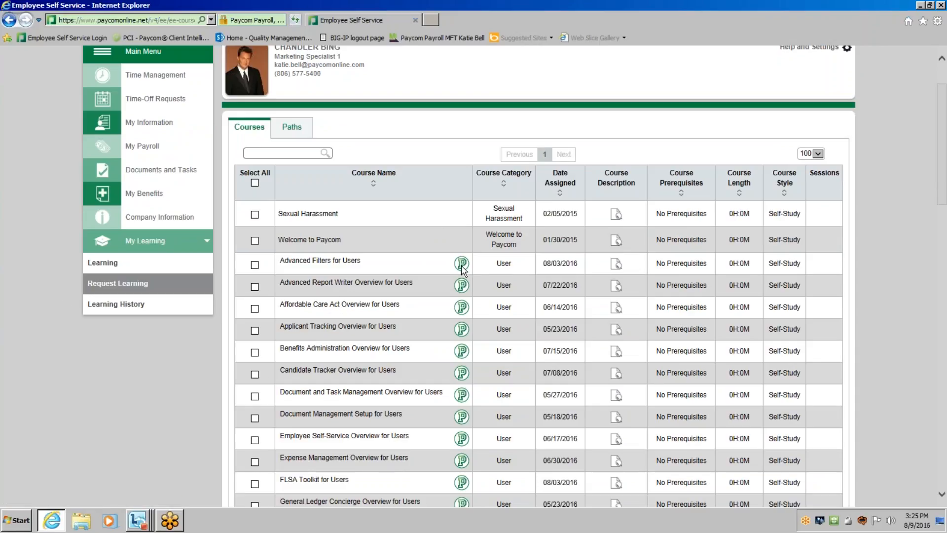
scroll(458, 402, "down", 9)
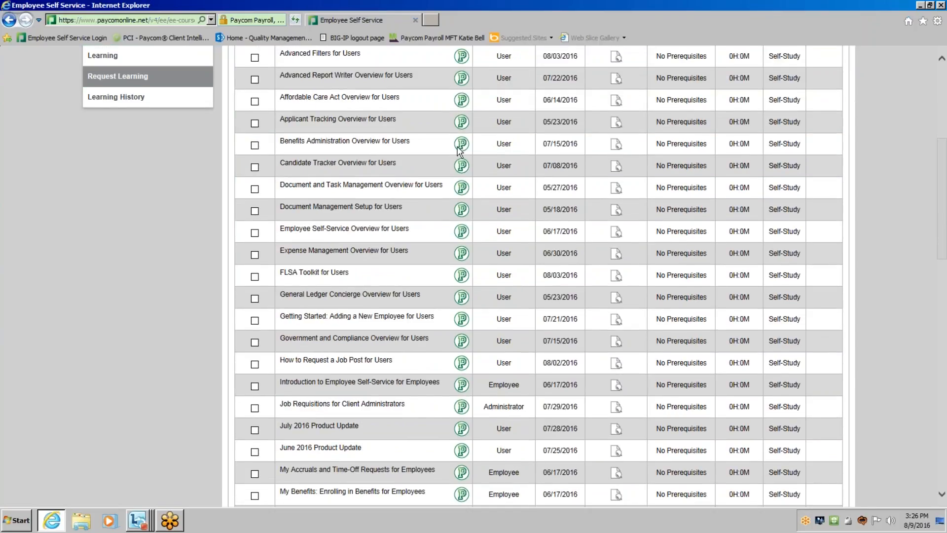
scroll(416, 211, "up", 1)
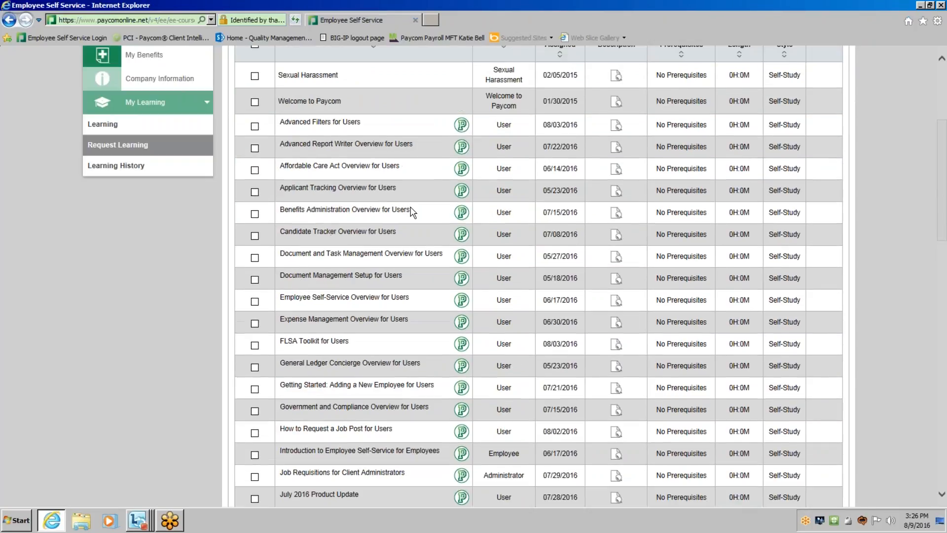
scroll(461, 234, "down", 1)
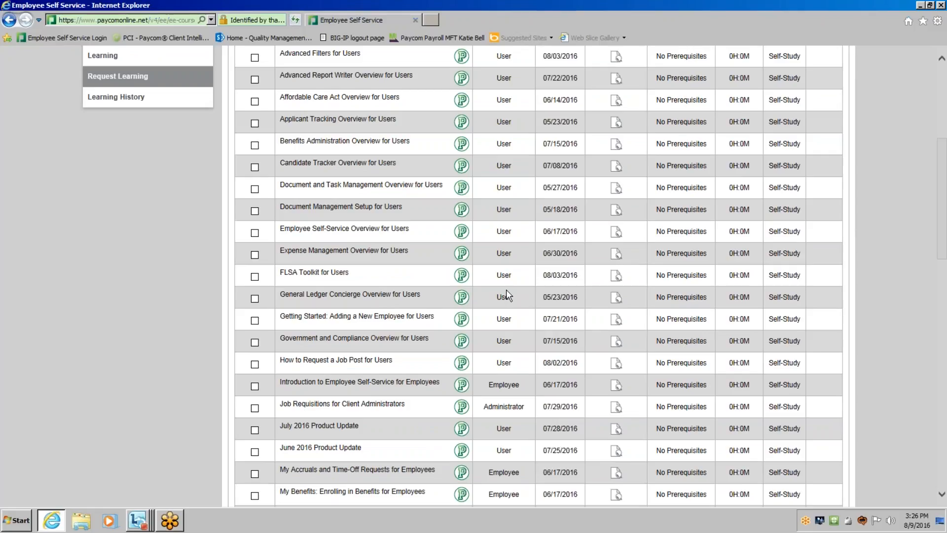
scroll(505, 288, "down", 3)
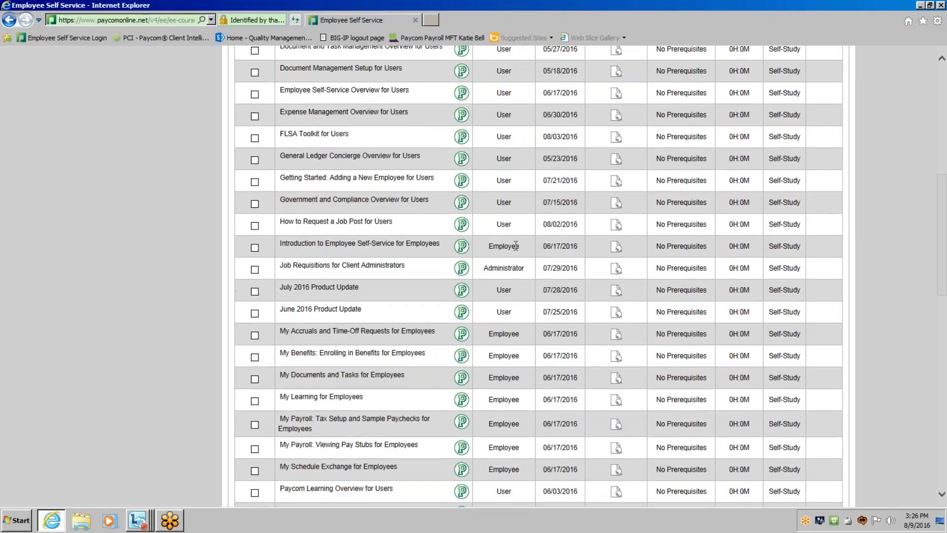
Select the employee course Introduction to Employee Self-Service for Employees and submit the course request.
double_click(487, 246)
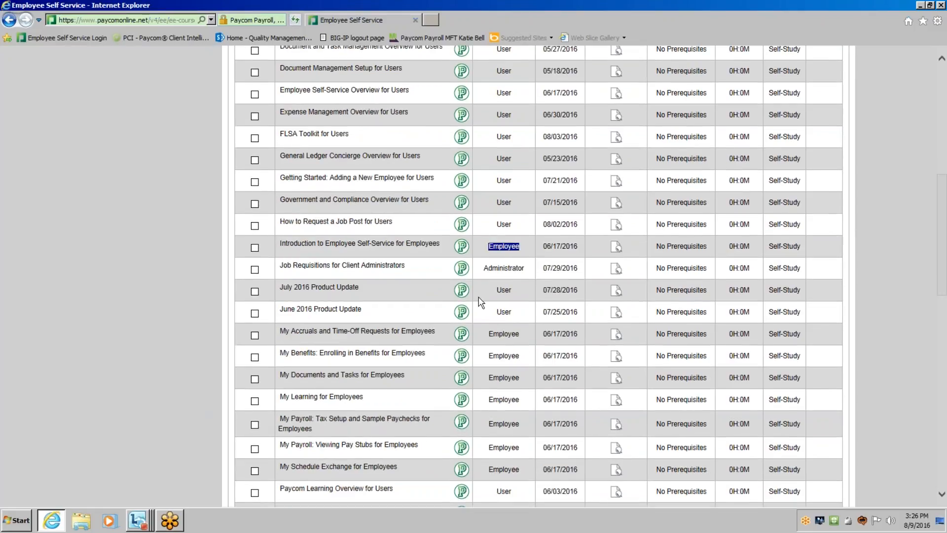
scroll(255, 262, "up", 1)
left_click(255, 256)
scroll(347, 282, "down", 10)
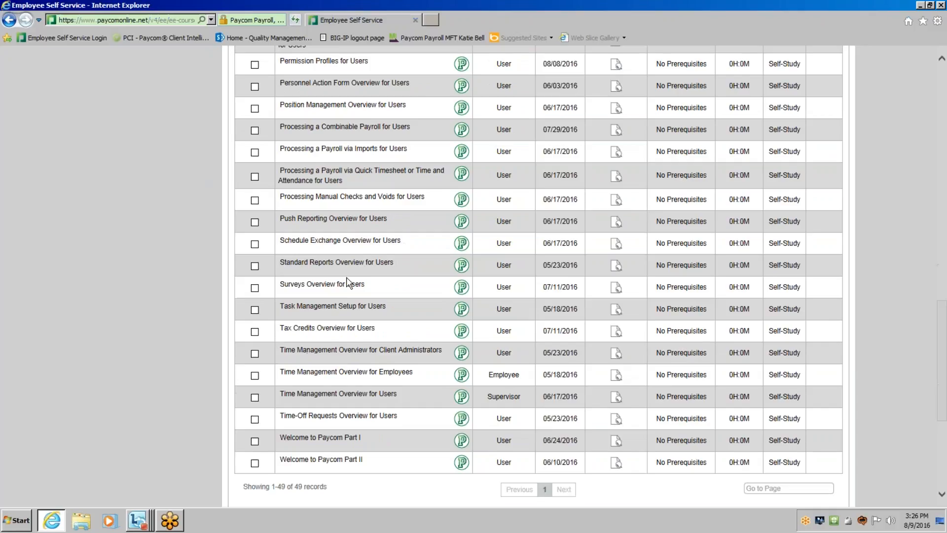
left_click_drag(936, 362, 931, 401)
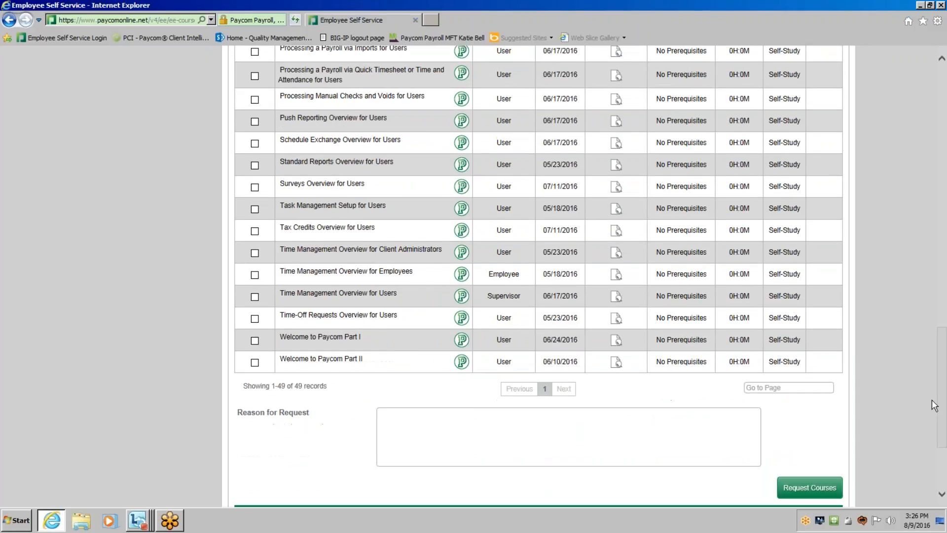
left_click(818, 496)
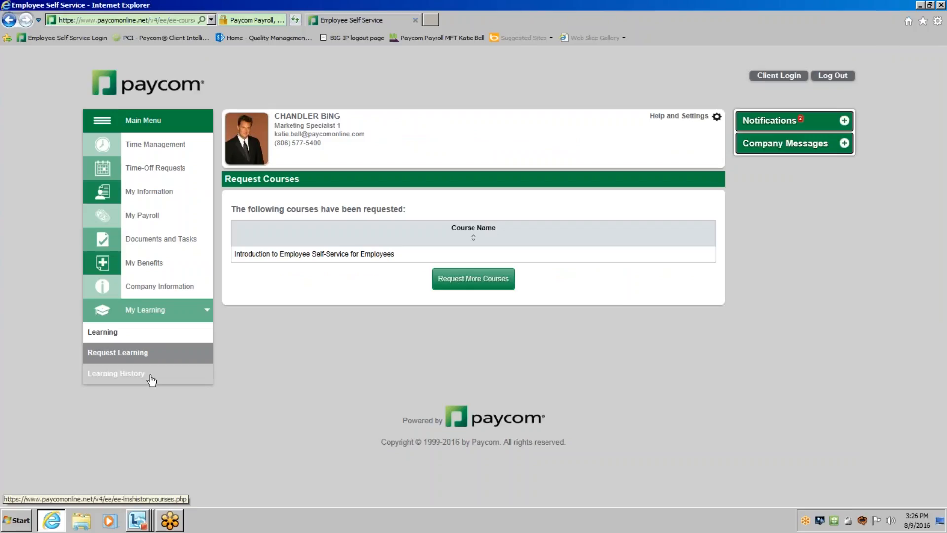
Start the requested course from the Learning page and play its Introduction to Employee Self-Service video.
left_click(147, 340)
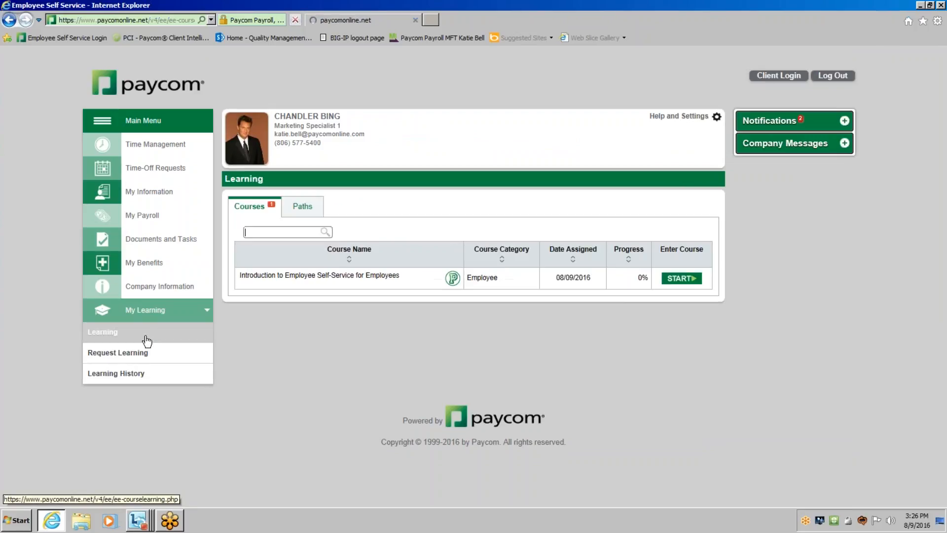
left_click(692, 280)
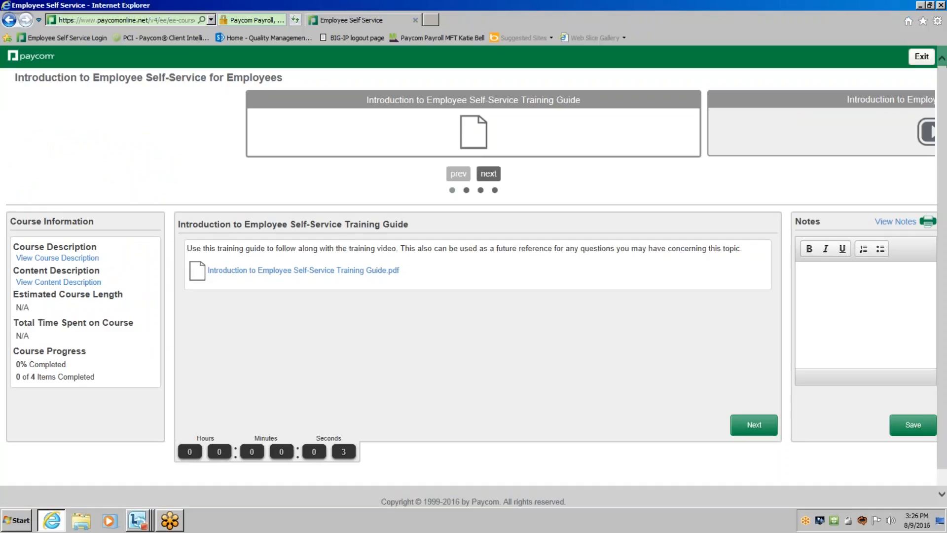
left_click(494, 174)
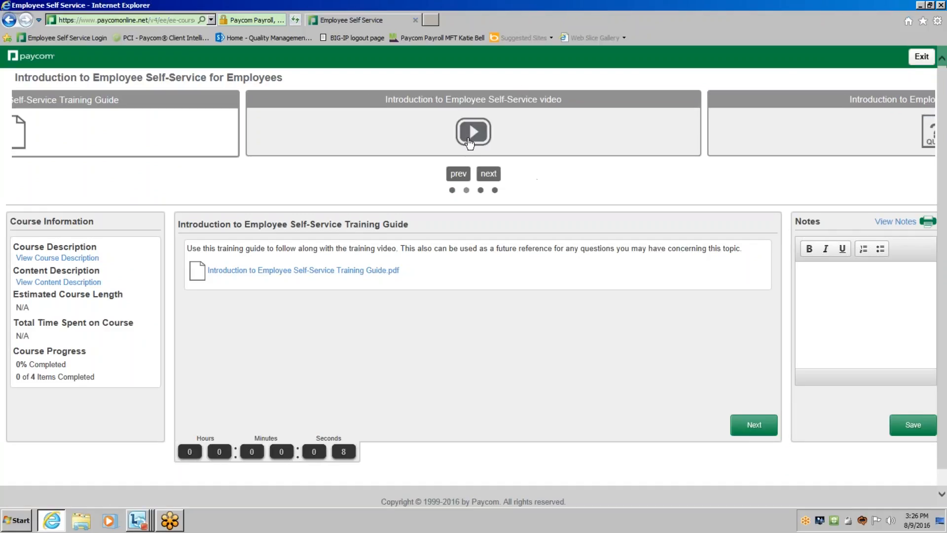
left_click(469, 143)
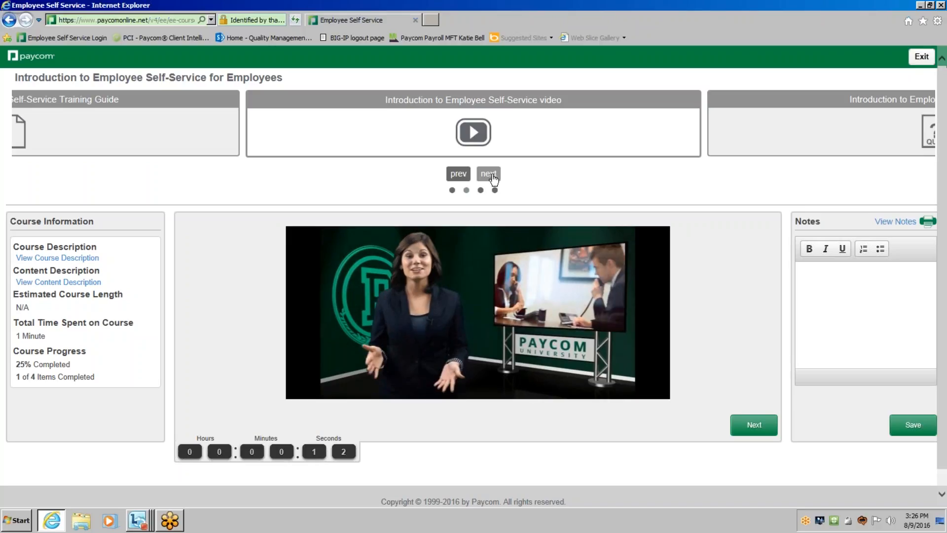
Advance through the course's quiz page to the Paycom University Certificate, exit the course, and return to the main menu.
left_click(492, 176)
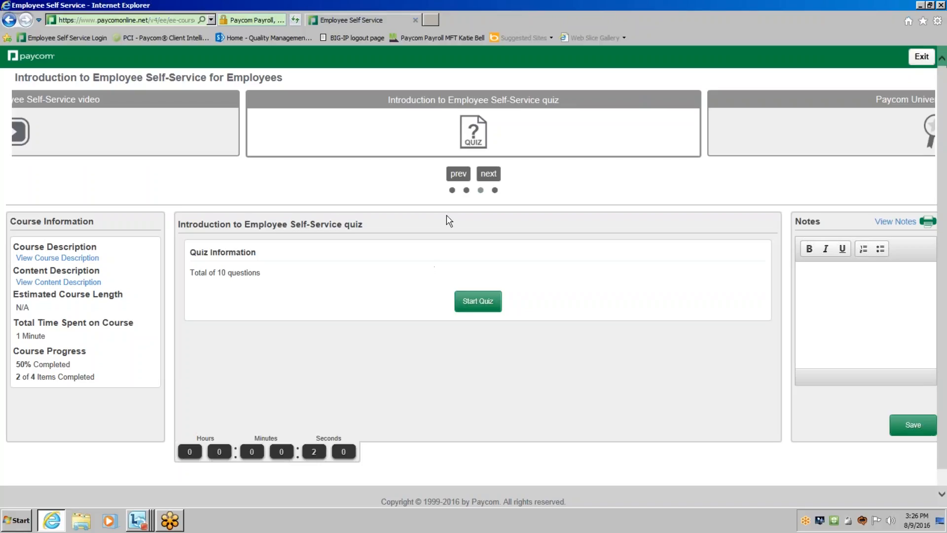
left_click(757, 121)
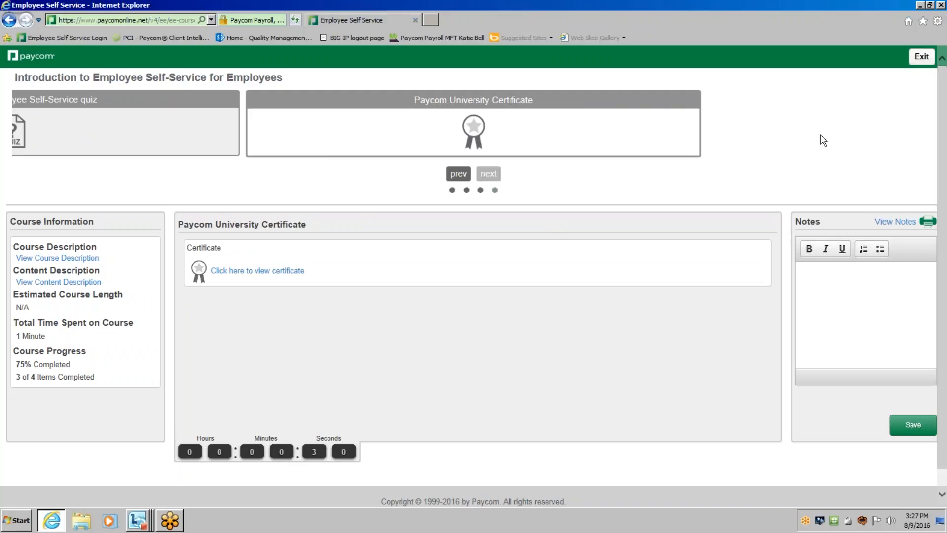
left_click(920, 57)
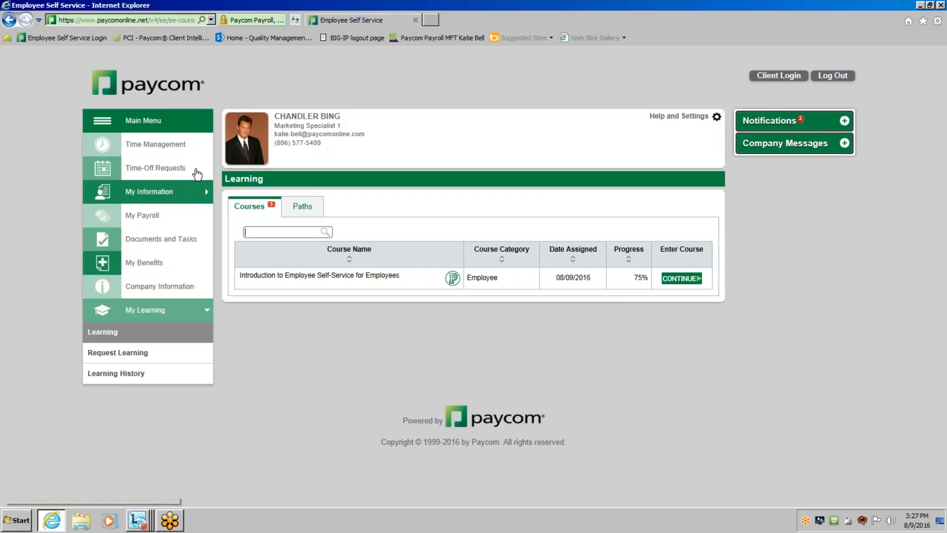
left_click(176, 126)
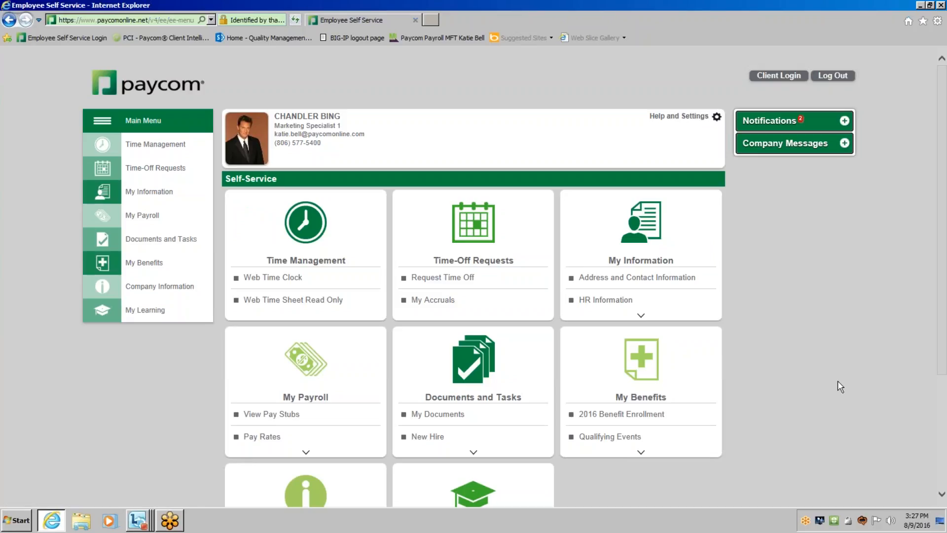
Switch from the employee self-service main menu to the client menu, and return through the ESS login.
scroll(832, 329, "down", 2)
left_click(781, 78)
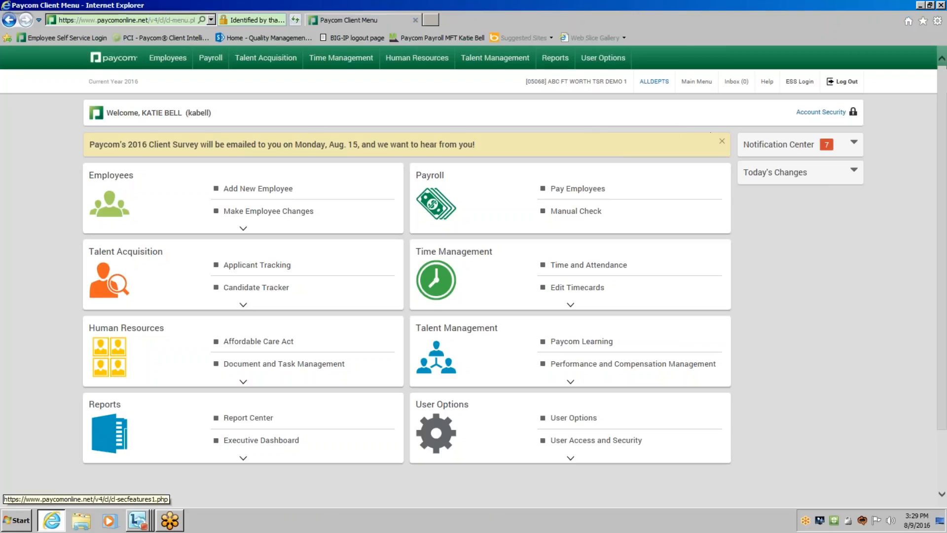
left_click(803, 83)
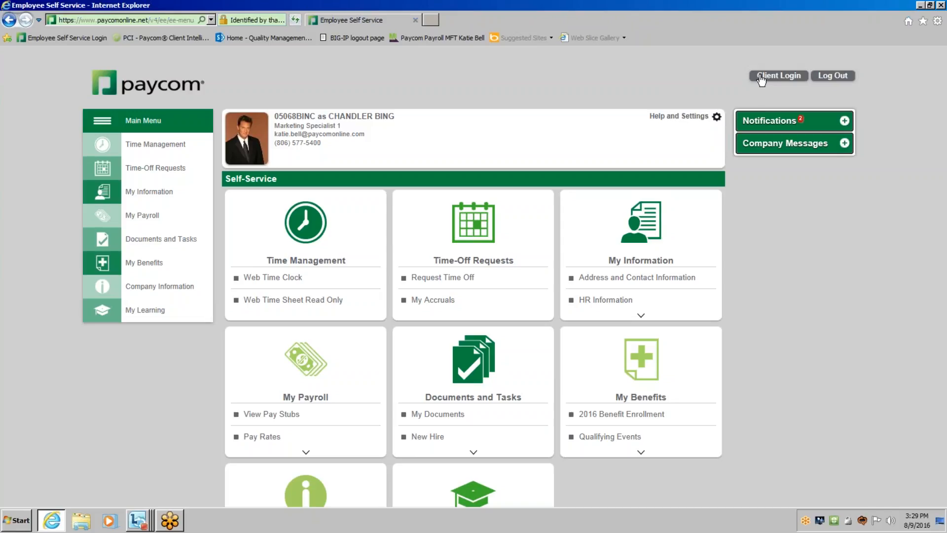
left_click(430, 19)
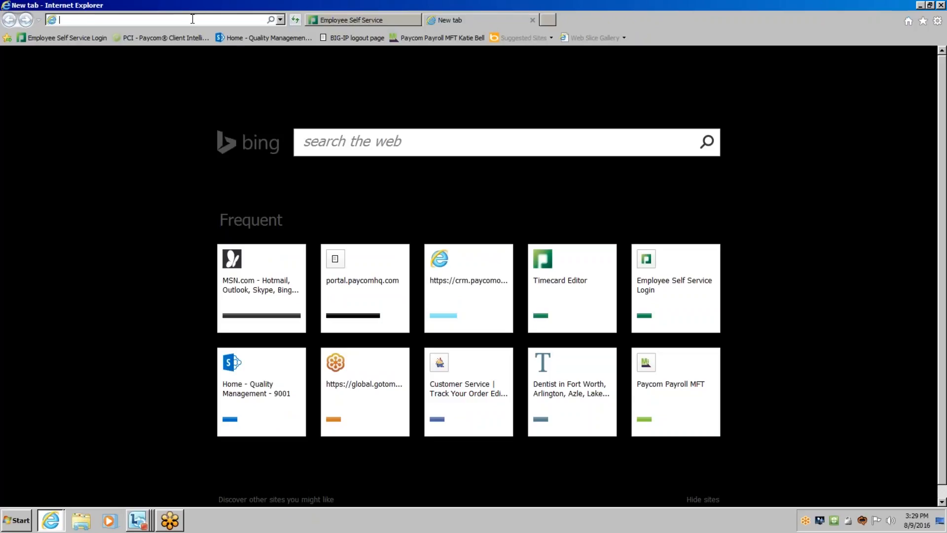
type("www.paycom.com/")
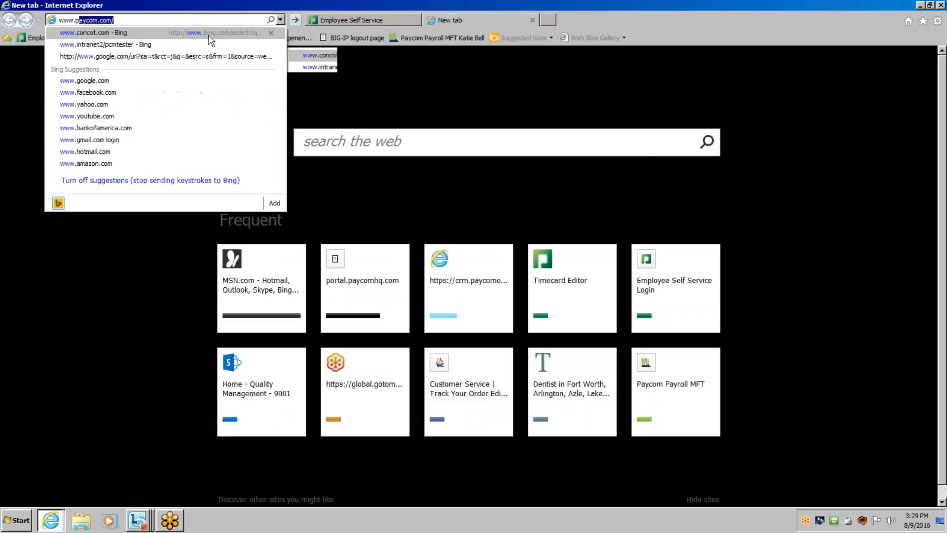
key("Return")
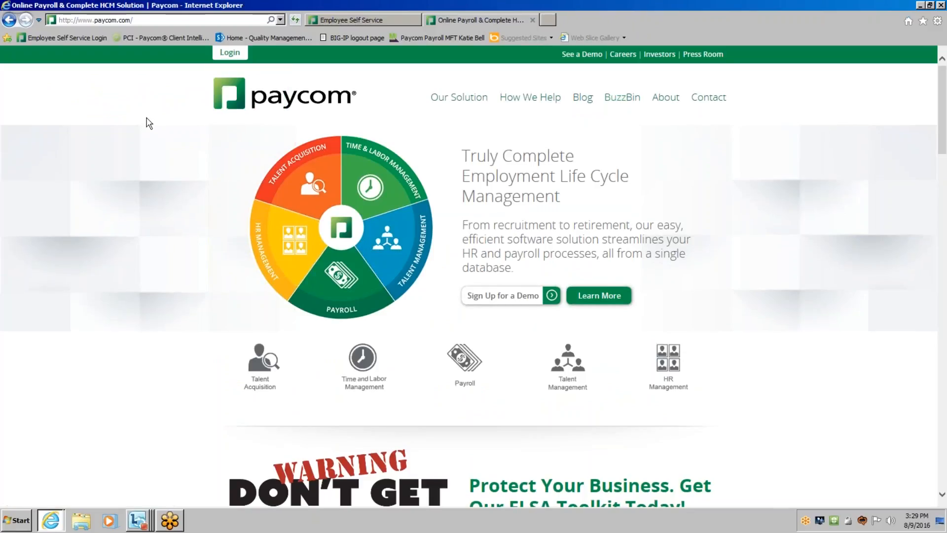
Open the client login from the Paycom website and log in with the client code, username and account password.
mouse_move(227, 56)
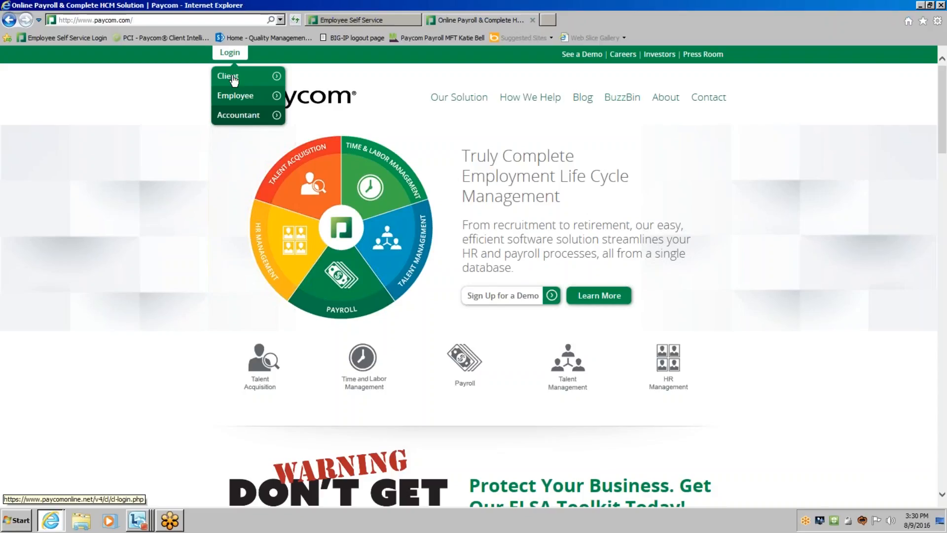
left_click(233, 80)
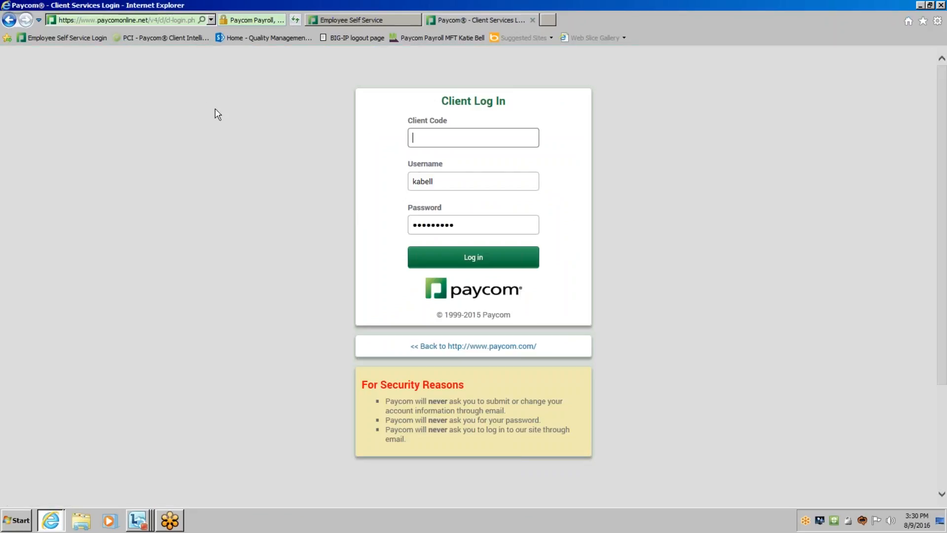
type("05068")
left_click(443, 185)
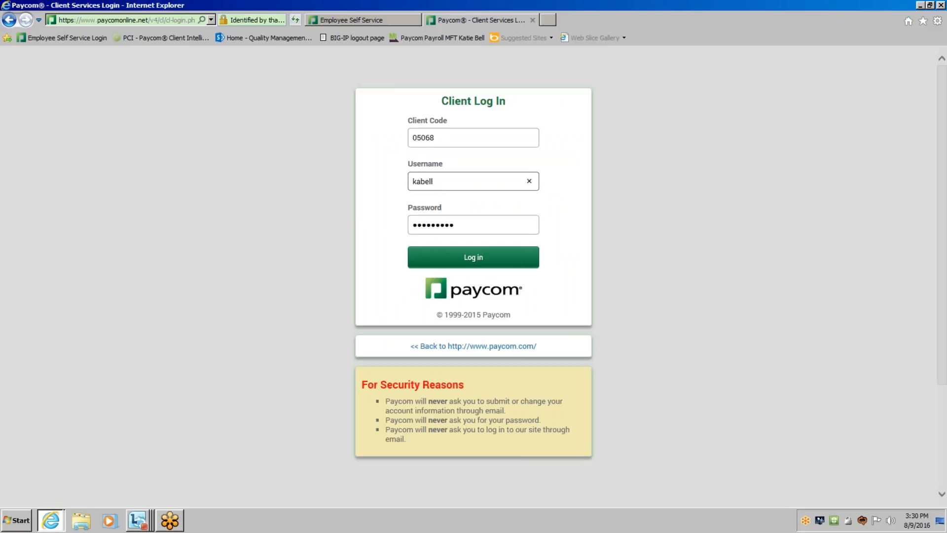
left_click(478, 227)
type("•••••••••")
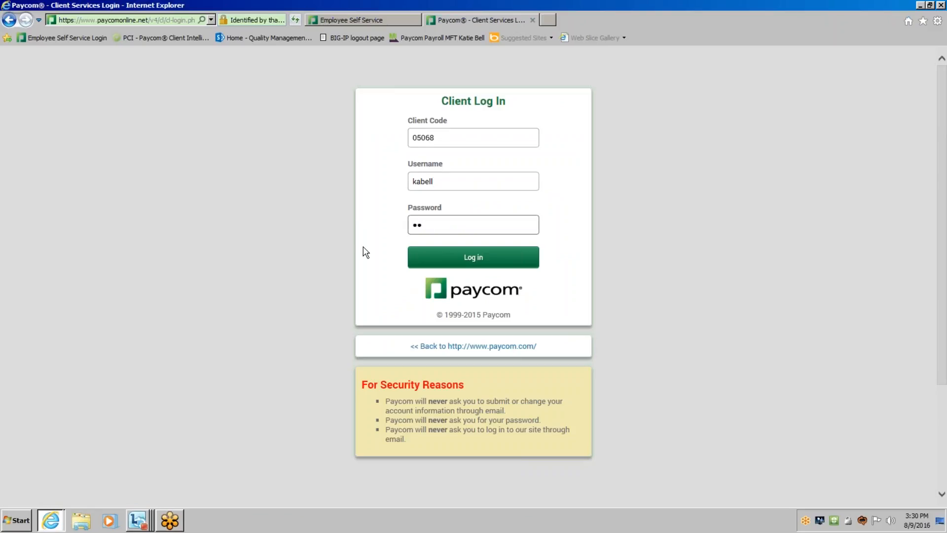
key("Return")
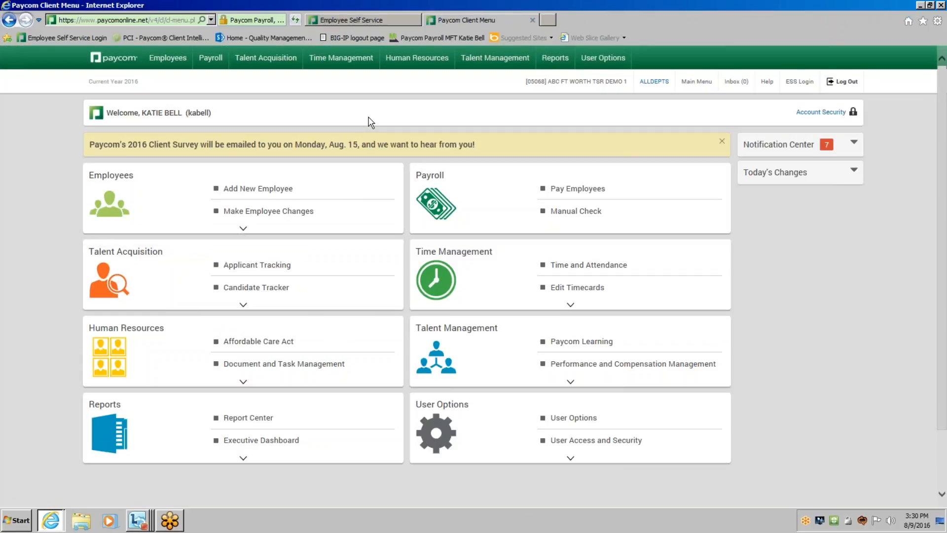
Close the Employee Self Service browser page and open Edit Timecards for Time Management in the client site.
left_click(414, 20)
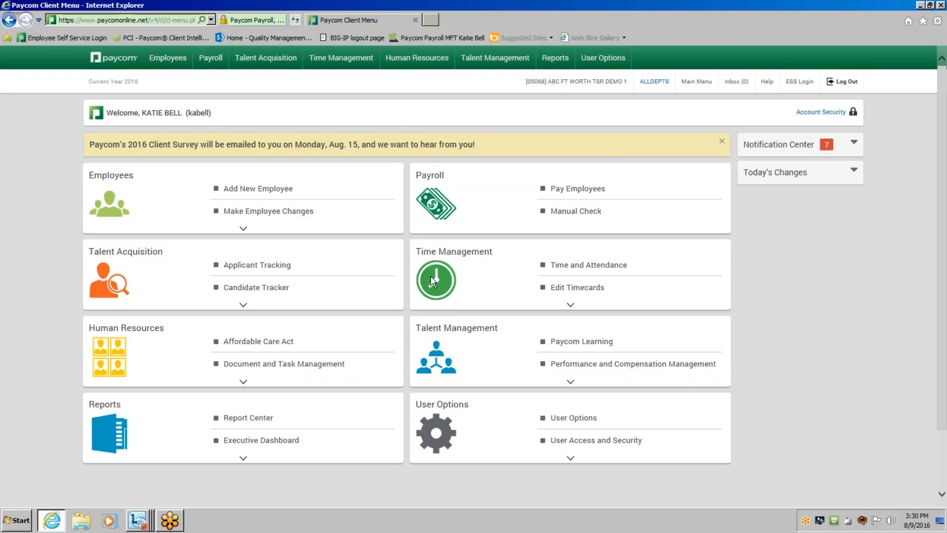
mouse_move(434, 273)
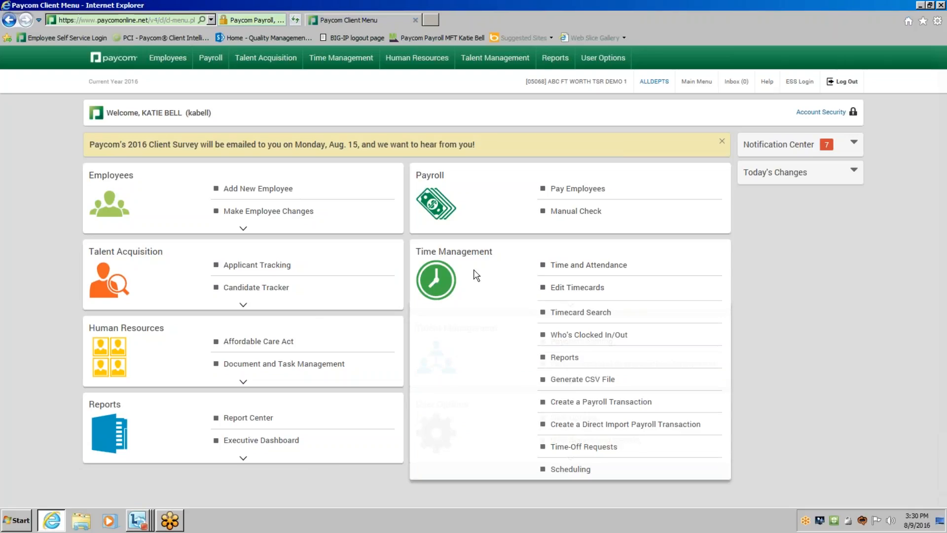
left_click(582, 290)
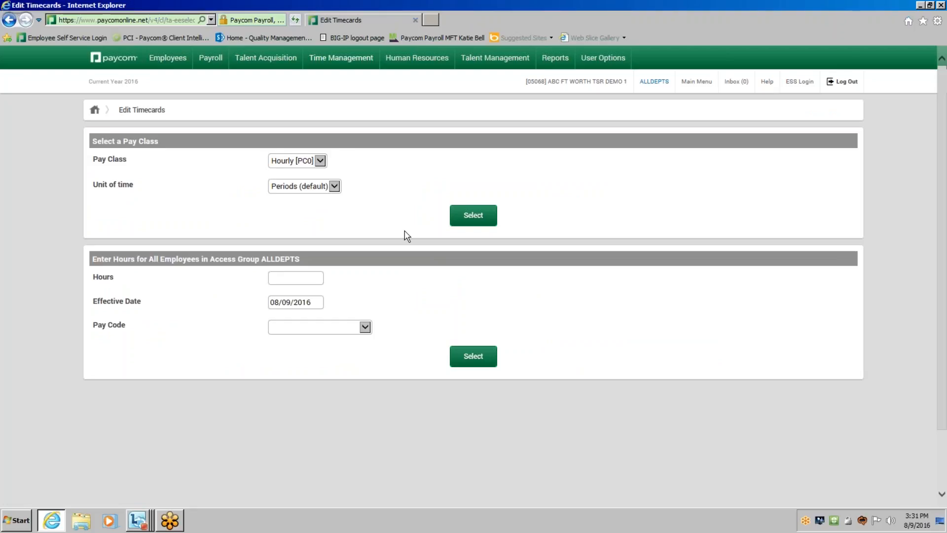
Choose the Hourly [PC0] pay class with the default Periods time unit and list its employee timecards.
left_click(324, 162)
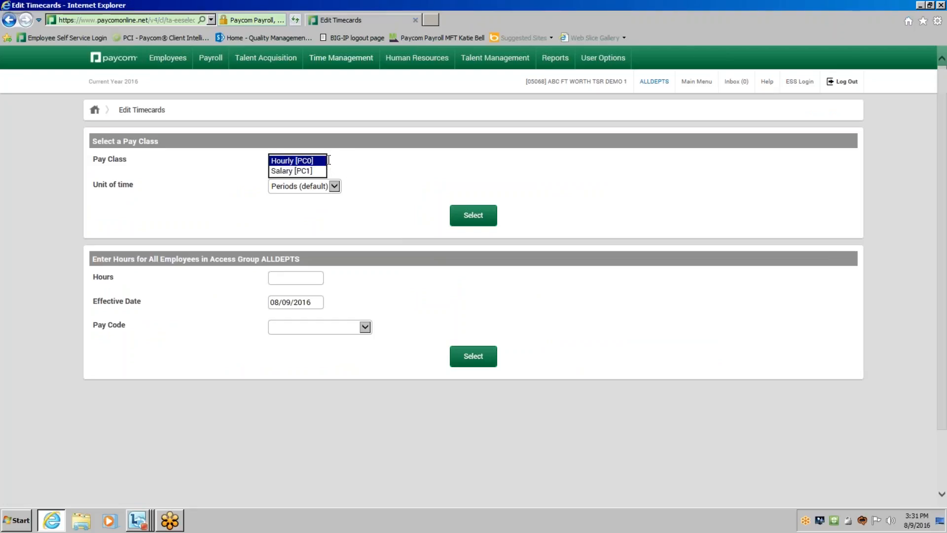
left_click(319, 163)
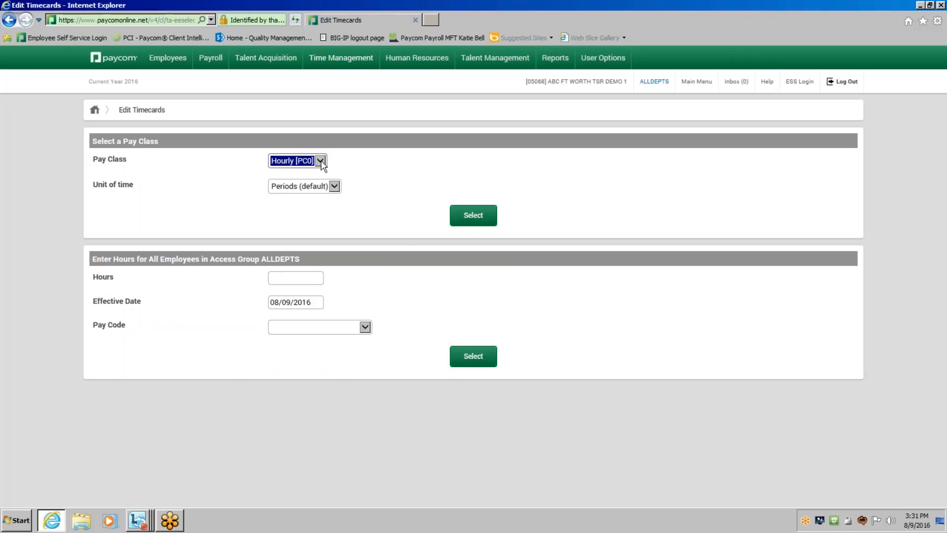
left_click(320, 161)
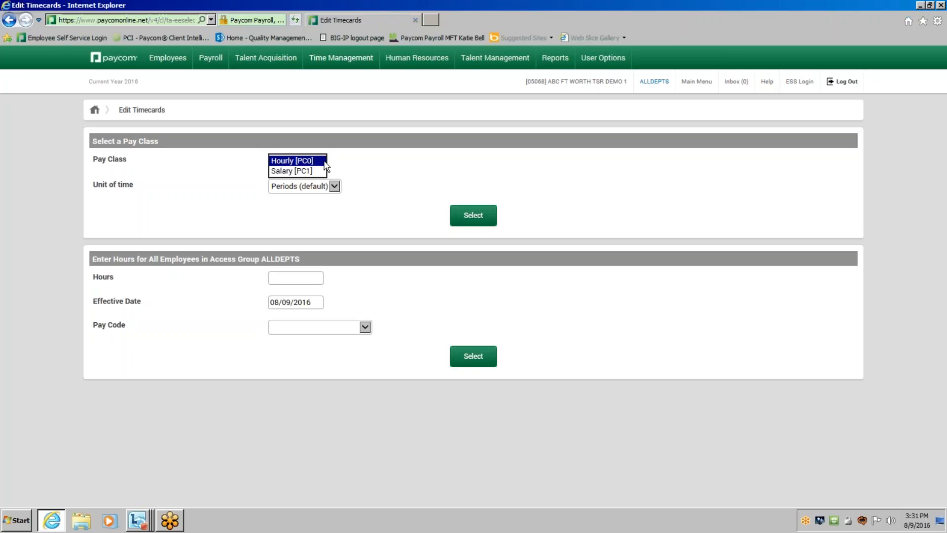
left_click(318, 162)
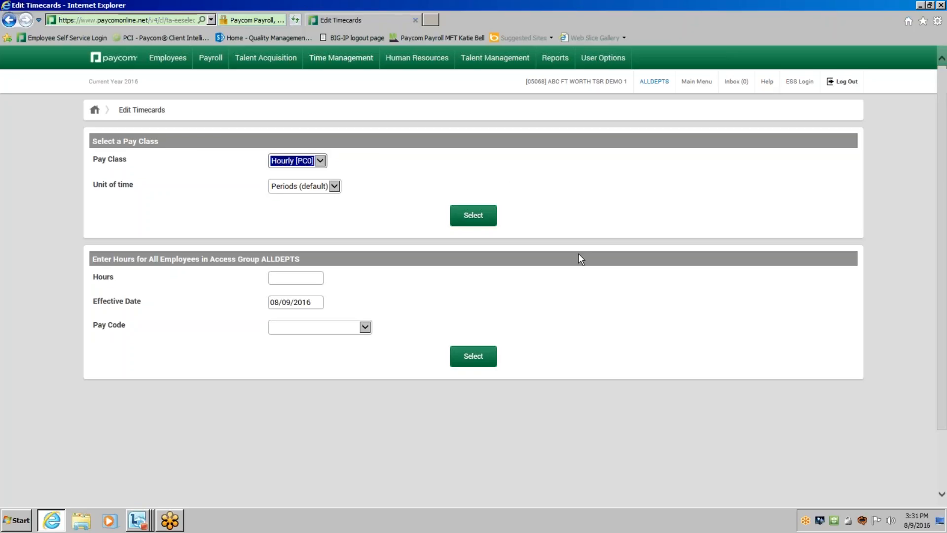
left_click(469, 221)
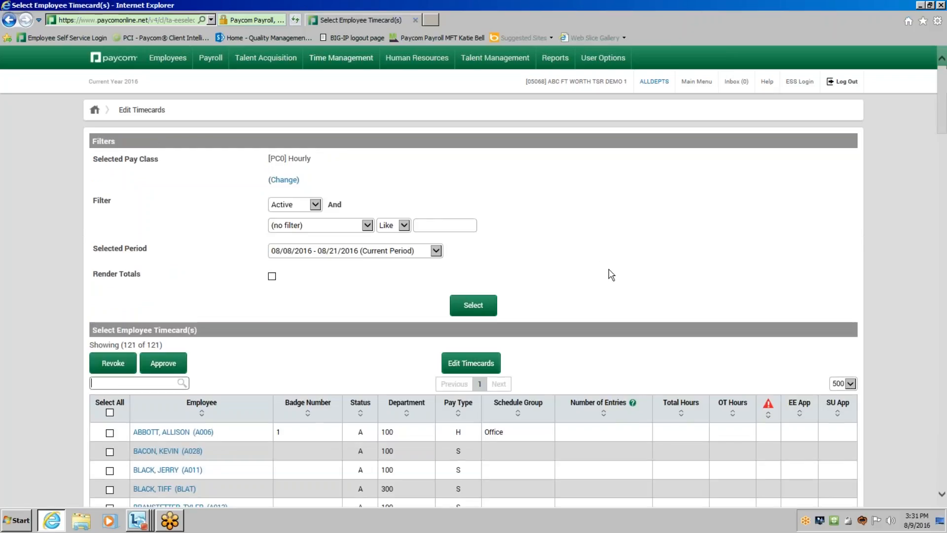
Filter the timecard list to active employees for the period 07/25/2016 - 08/07/2016 with Render Totals enabled.
scroll(614, 284, "down", 2)
scroll(616, 288, "down", 2)
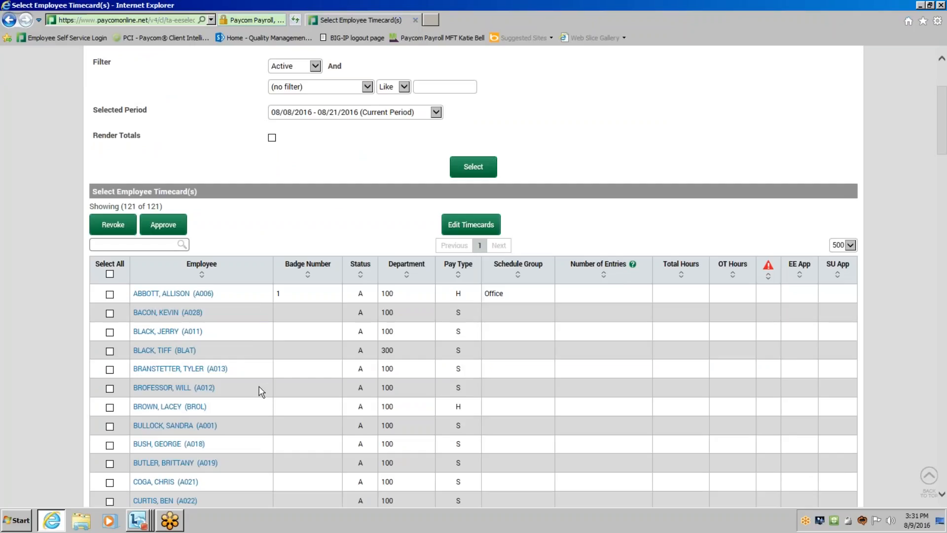
scroll(259, 391, "up", 4)
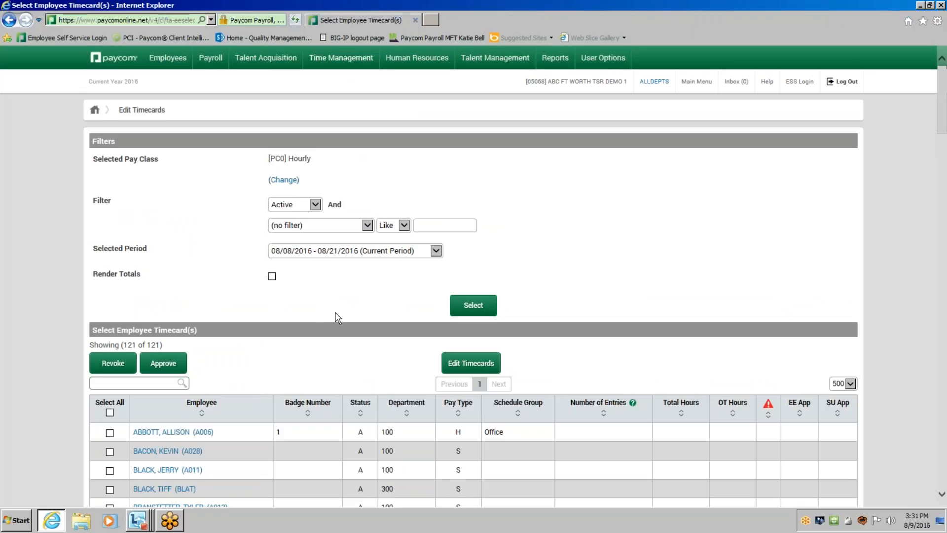
left_click(315, 205)
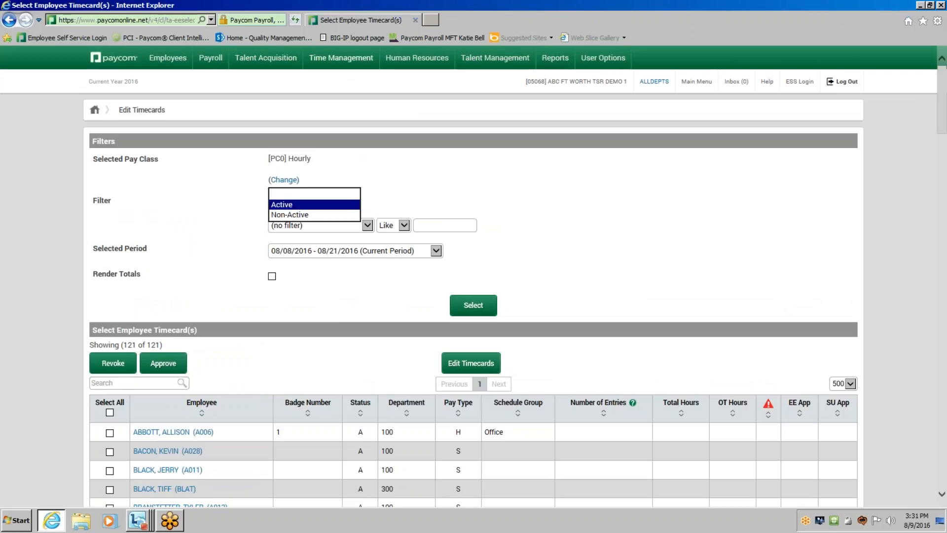
left_click(315, 208)
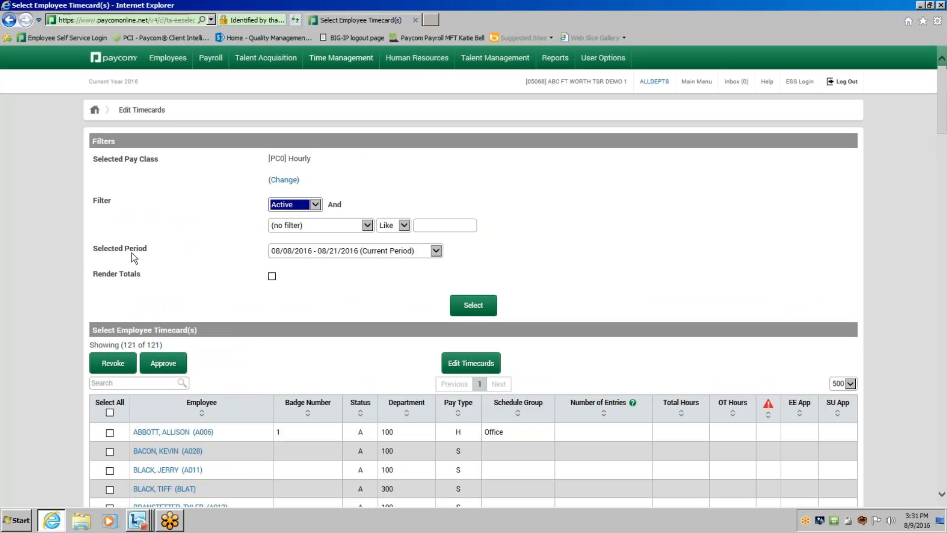
left_click(436, 251)
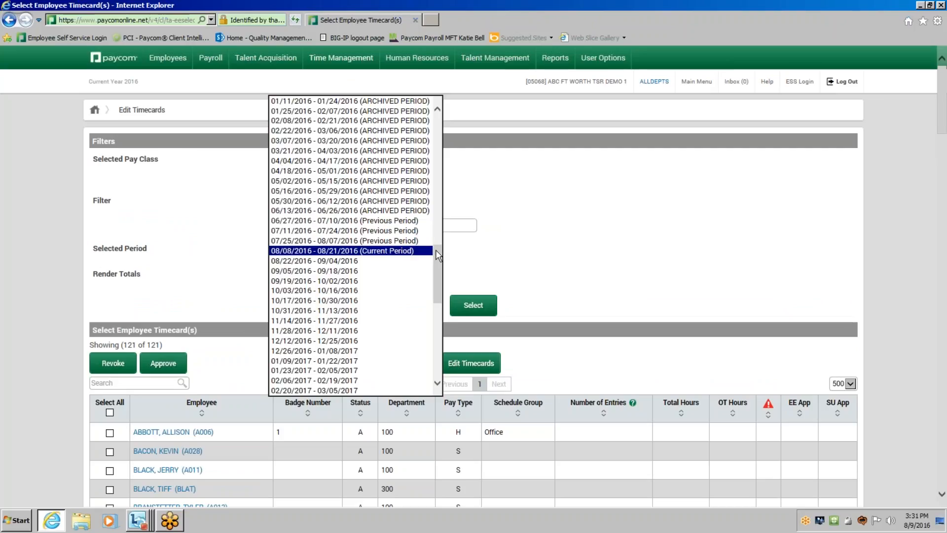
key("Up")
key("Return")
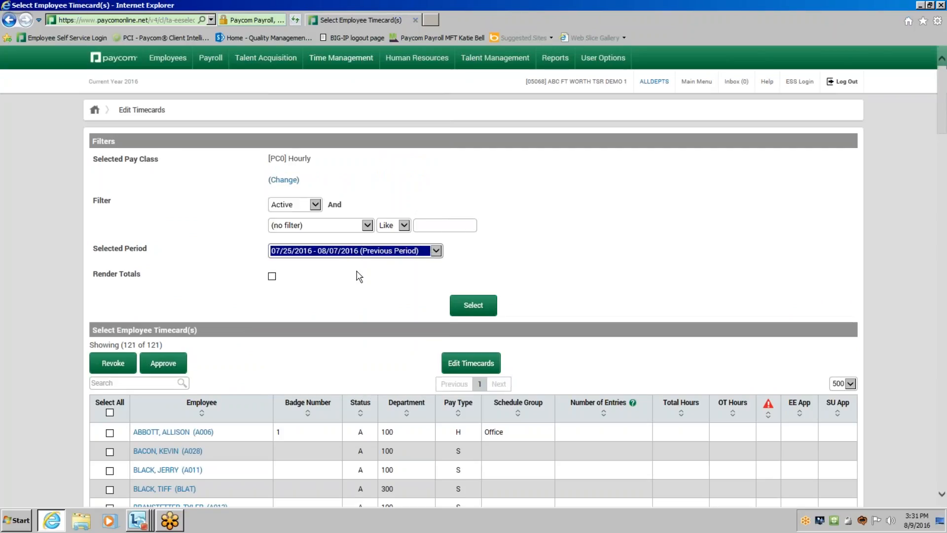
left_click(271, 276)
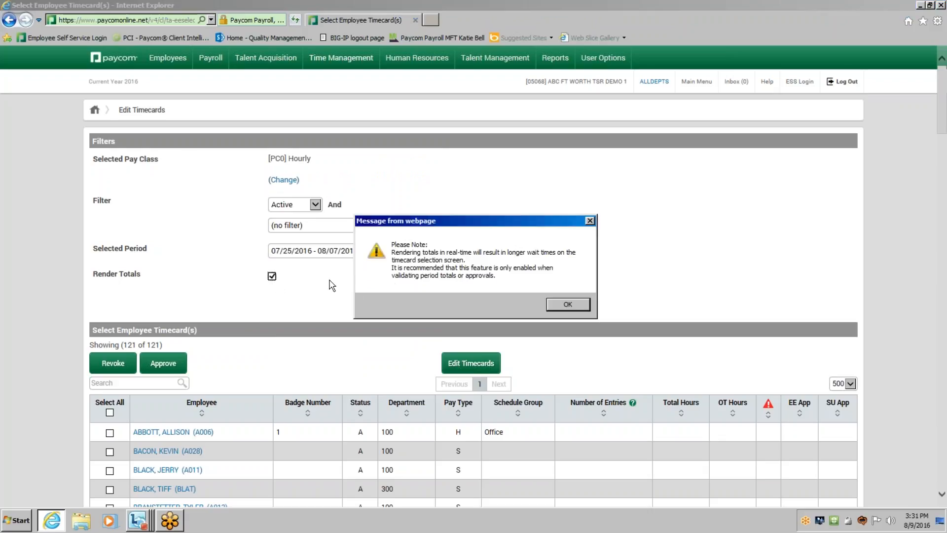
left_click(557, 304)
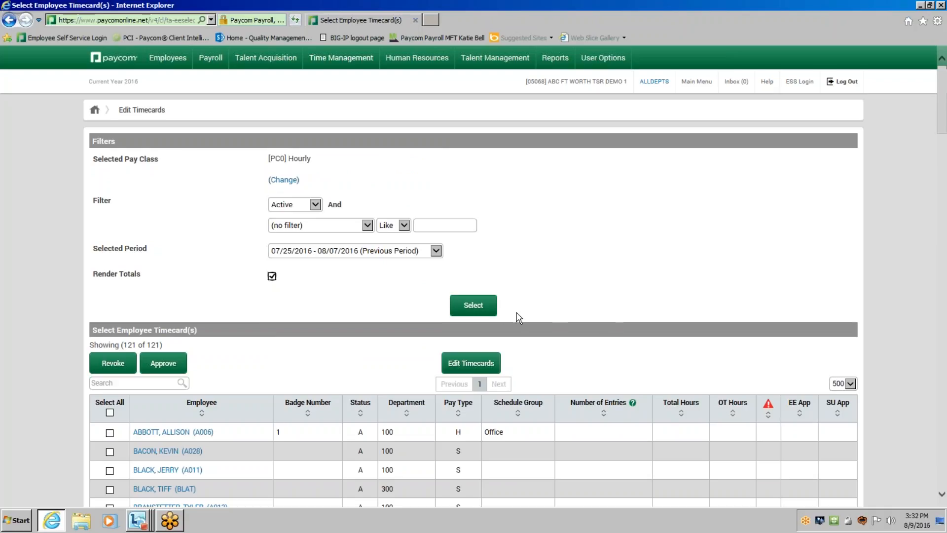
left_click(488, 313)
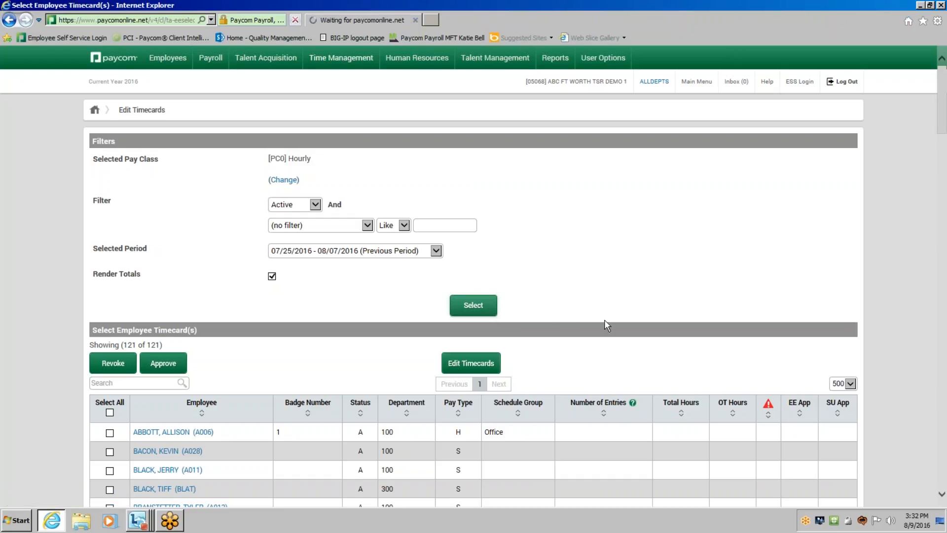
Find the first employee flagged with a red alert in the timecard list and open that employee's timecard.
scroll(644, 324, "down", 3)
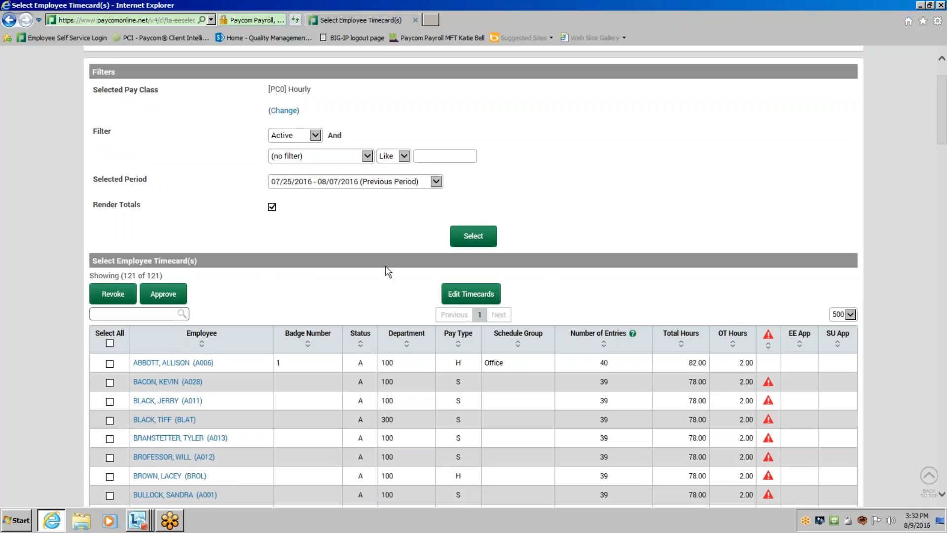
scroll(640, 316, "down", 3)
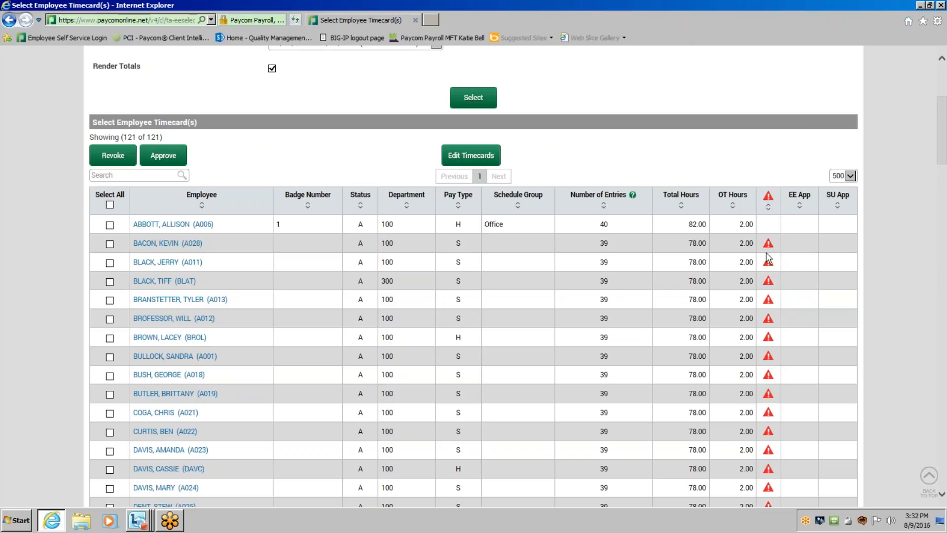
mouse_move(767, 244)
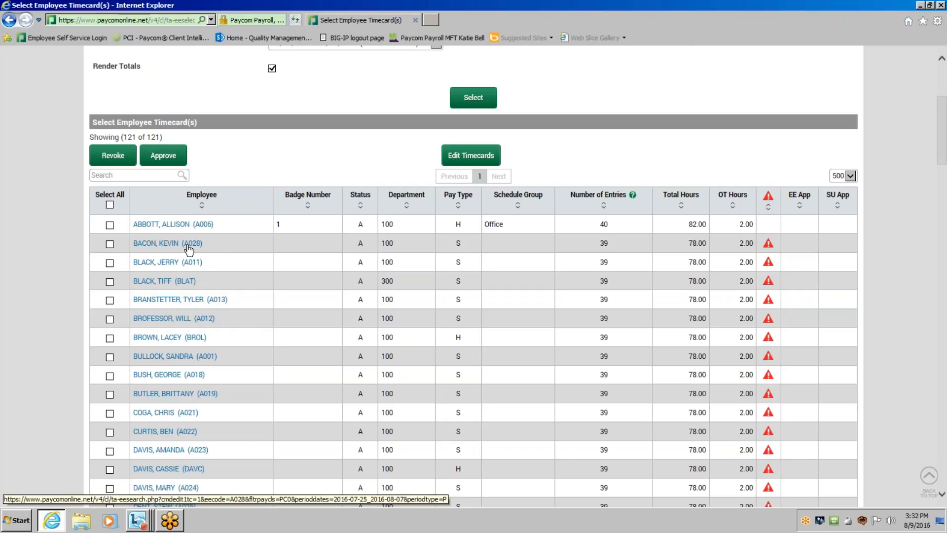
left_click(171, 247)
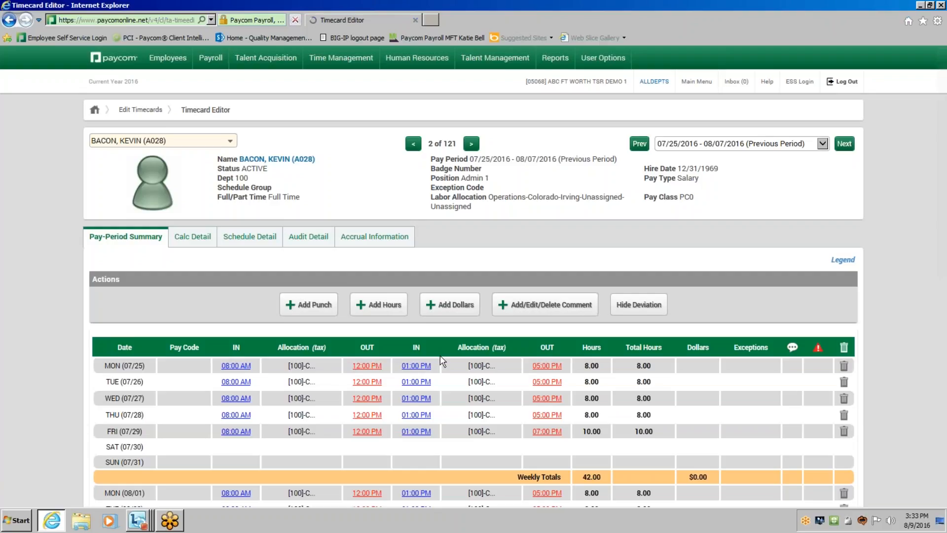
Start a new punch for the missing final OUT on Friday 08/05 and set the OUT DAY time to 5:30 PM.
scroll(443, 362, "down", 5)
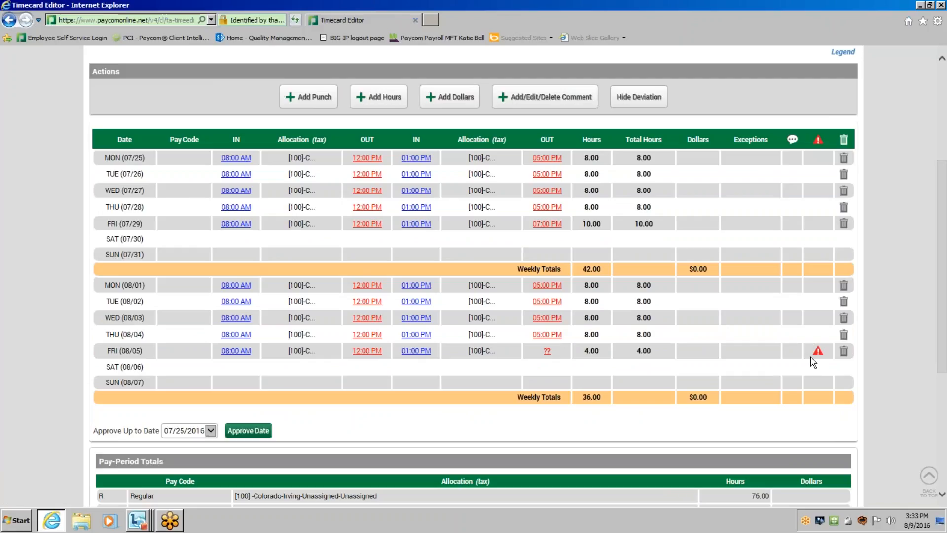
mouse_move(422, 351)
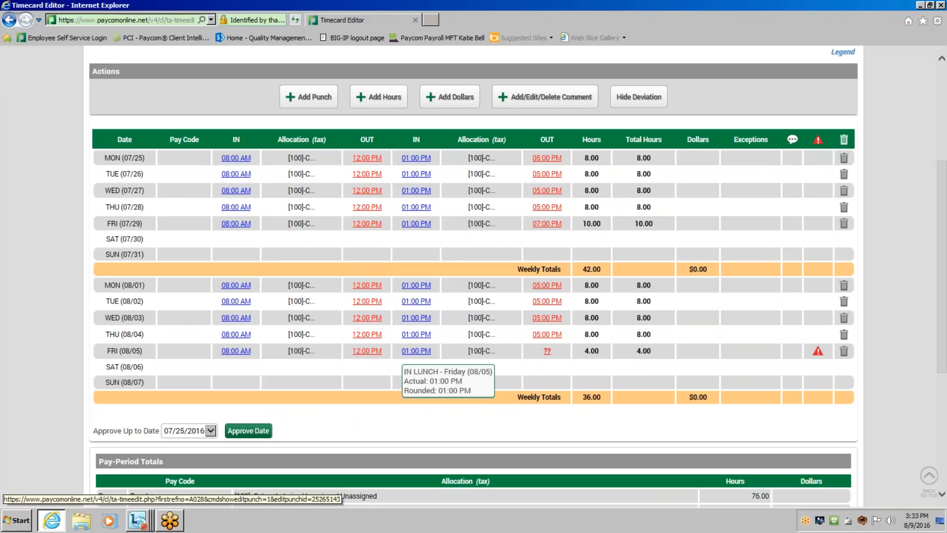
left_click(546, 354)
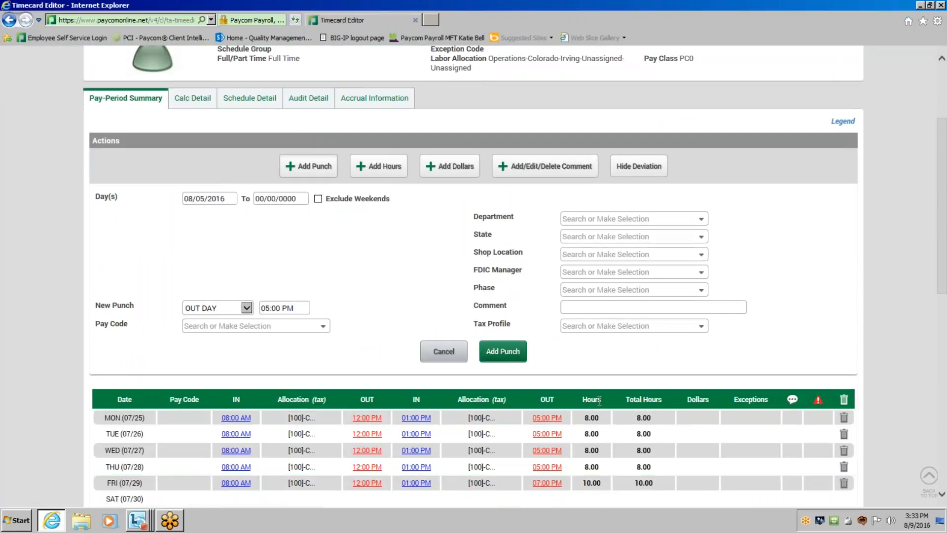
scroll(599, 401, "down", 3)
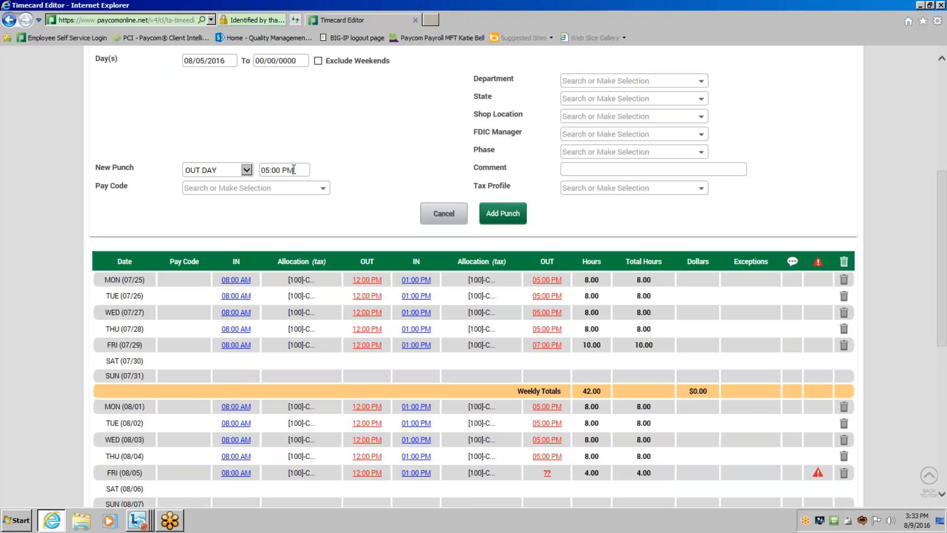
left_click_drag(294, 169, 261, 170)
key("BackSpace")
type("5")
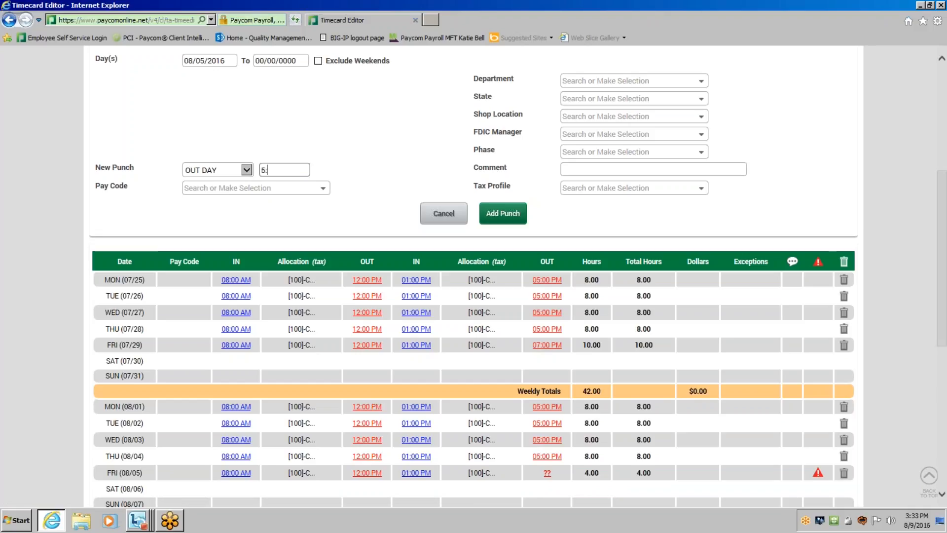
type(":30pm")
Enter the punch comment "Employee forgot to clock out of the system.", add the punch, and check the Friday 08/05 row.
left_click(605, 173)
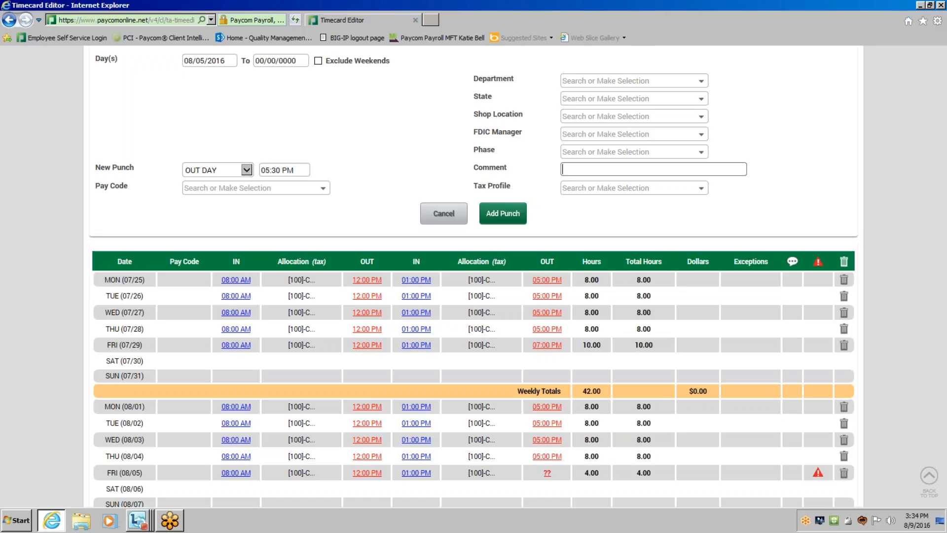
type("Employee")
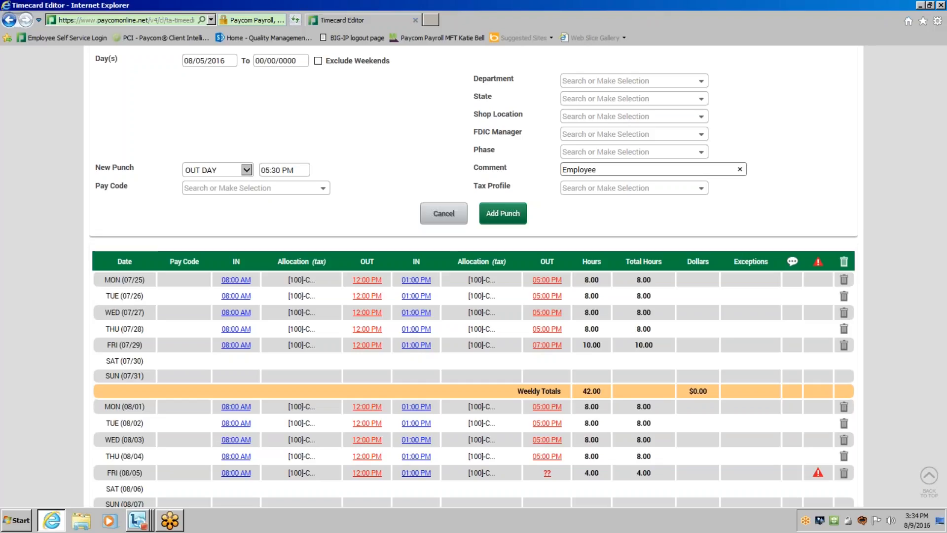
type("forgot to clock out of the system.")
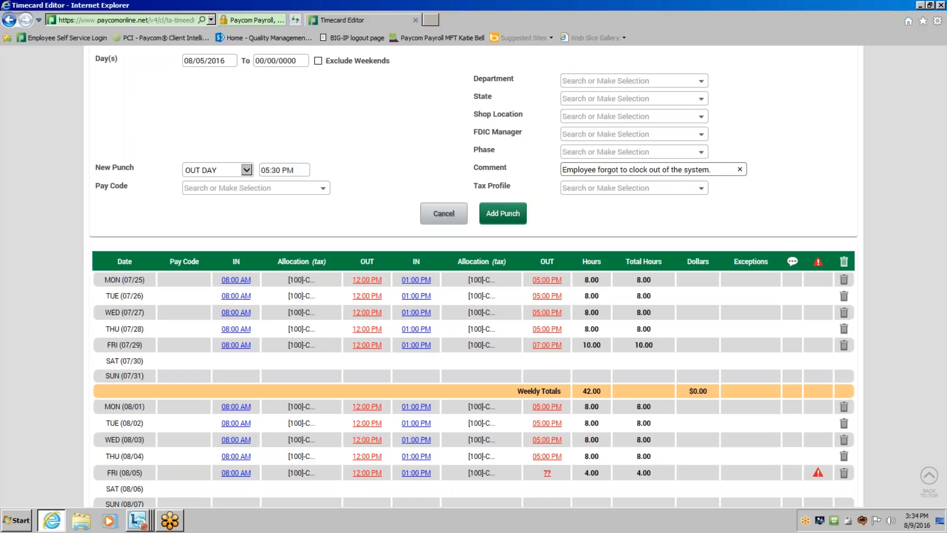
left_click(508, 211)
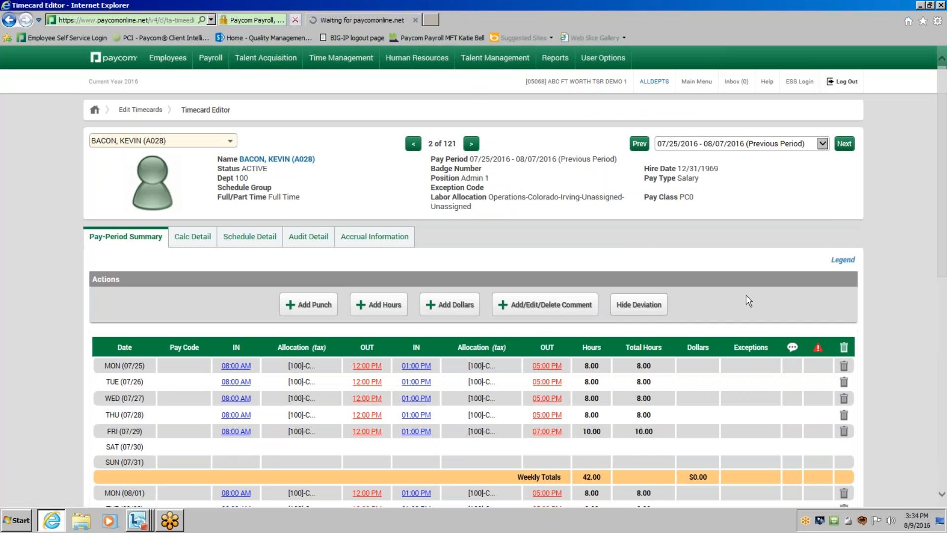
scroll(541, 211, "down", 3)
scroll(745, 337, "down", 2)
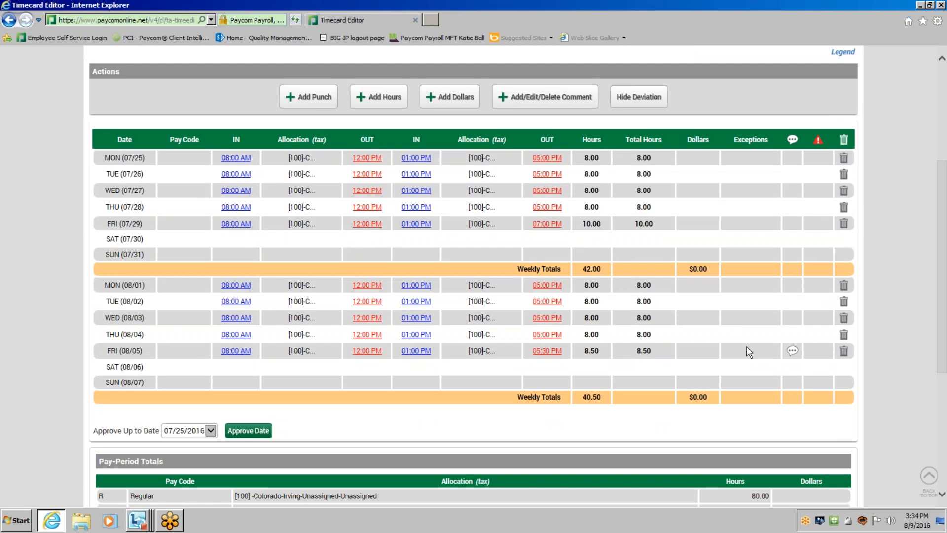
Review the comment and OUT punch details for Friday 08/05, plus the weekly and pay-period hour totals.
mouse_move(793, 354)
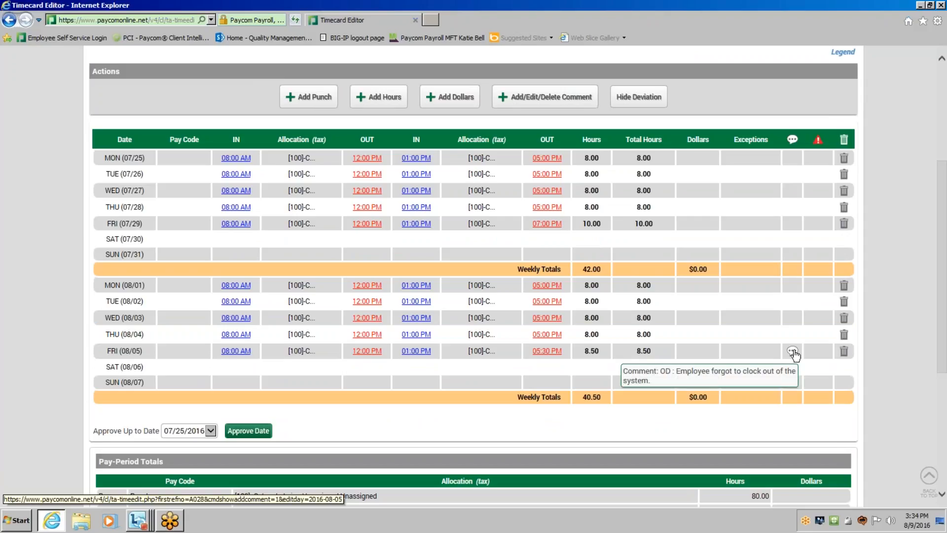
mouse_move(555, 355)
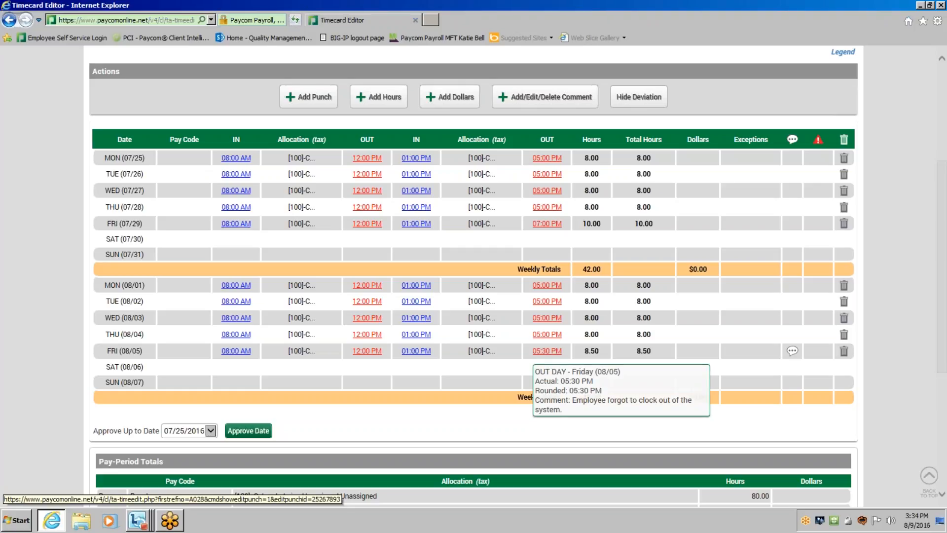
scroll(745, 340, "down", 2)
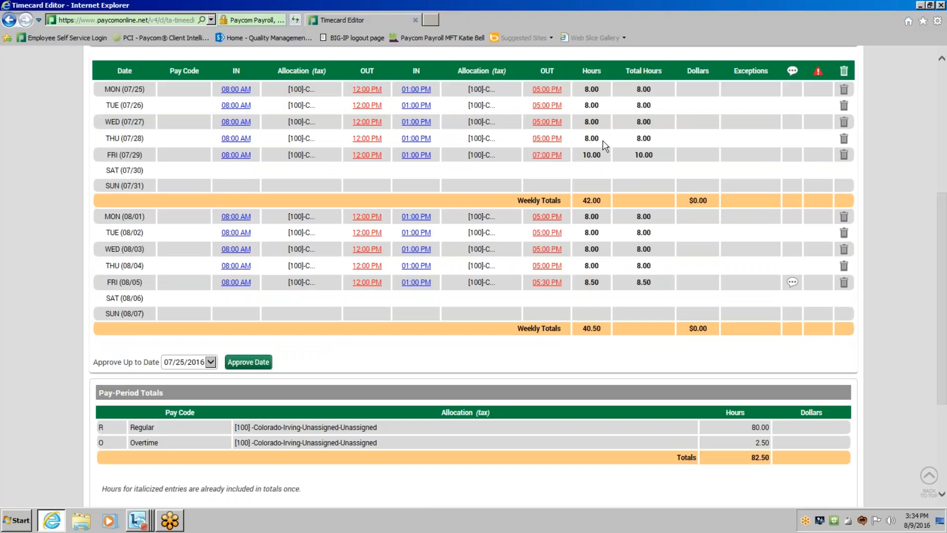
mouse_move(598, 199)
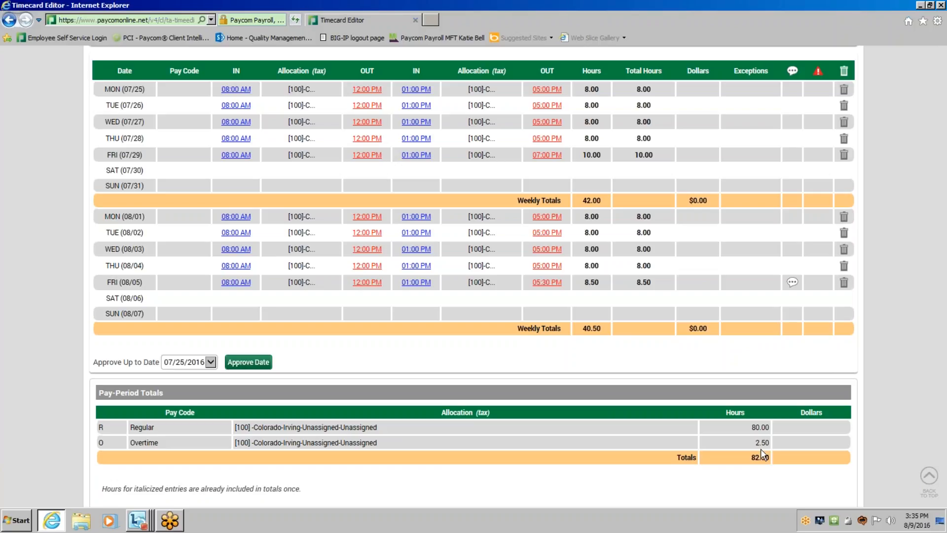
scroll(760, 448, "up", 2)
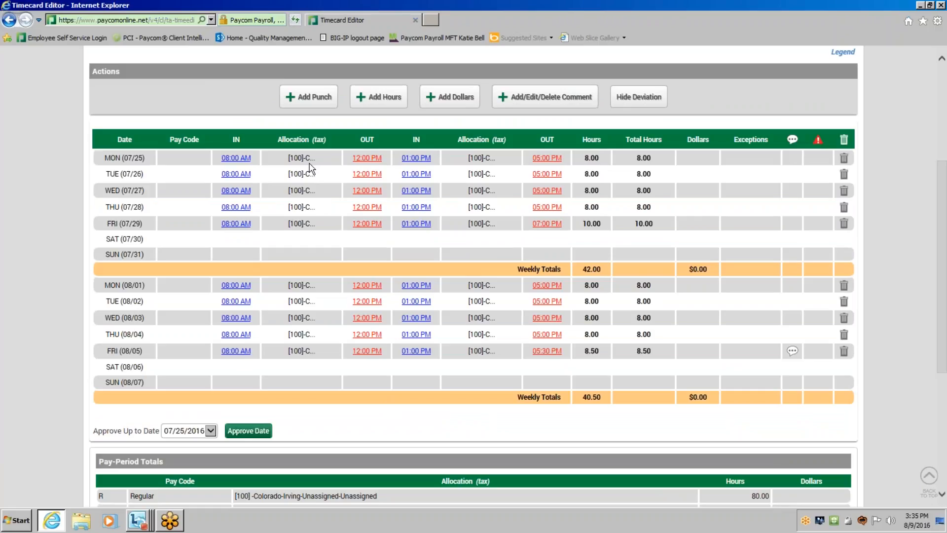
Start a new IN DAY punch for Saturday 07/30/2016 with the time set to 7:00 AM.
left_click(302, 105)
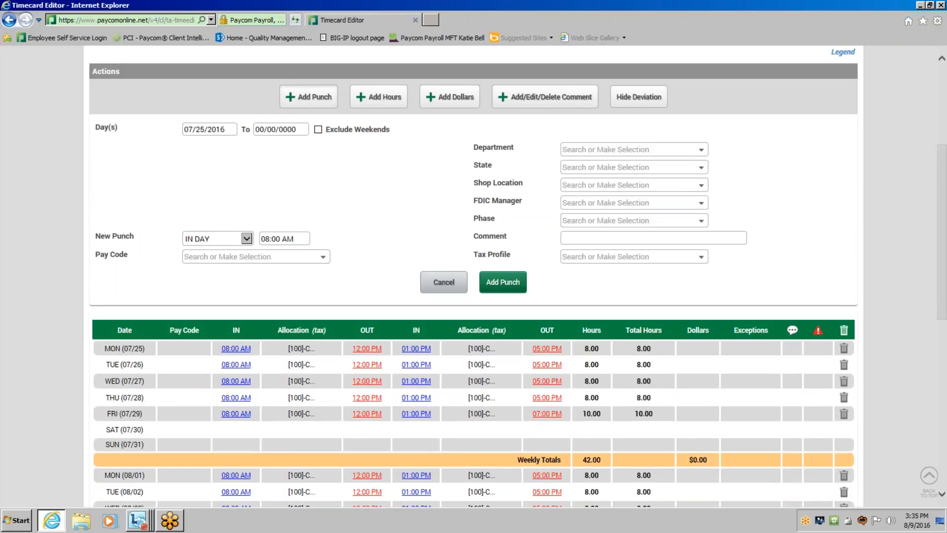
left_click(219, 130)
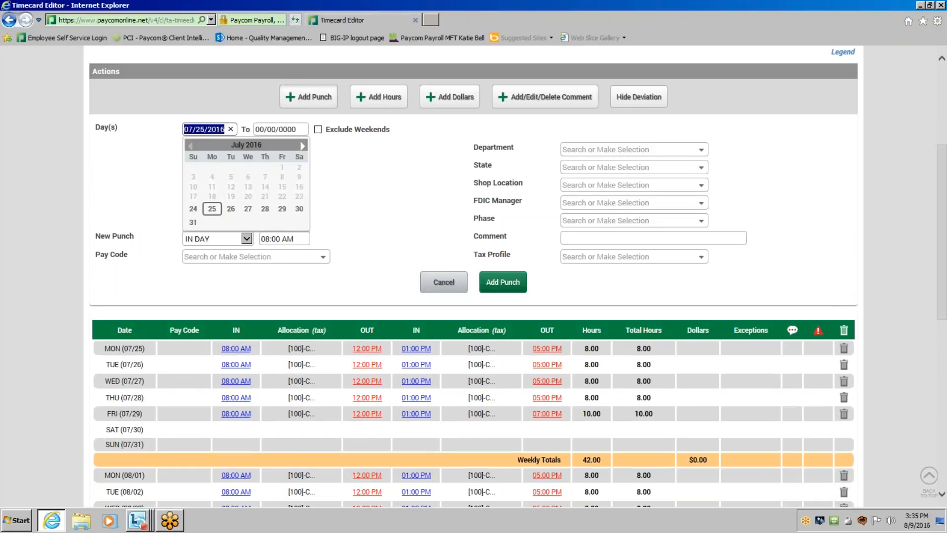
left_click(298, 209)
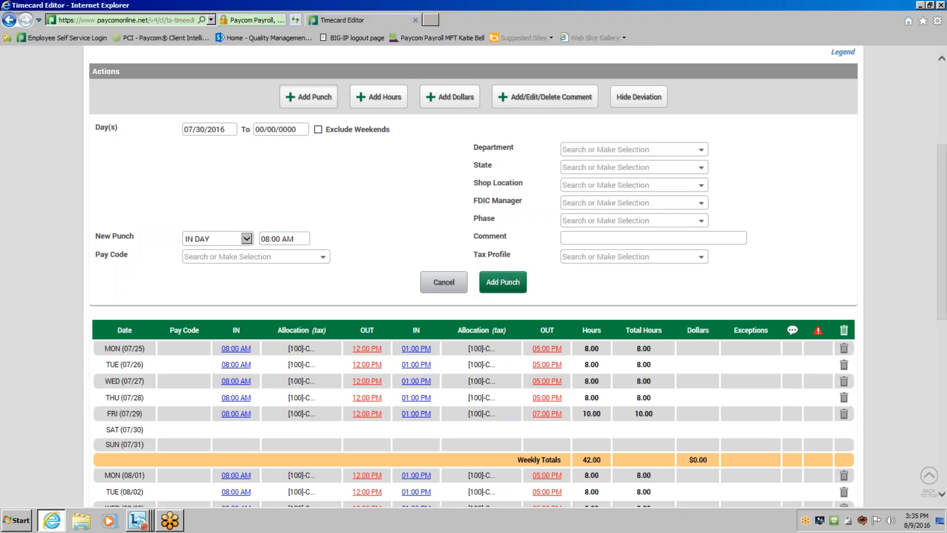
left_click(209, 133)
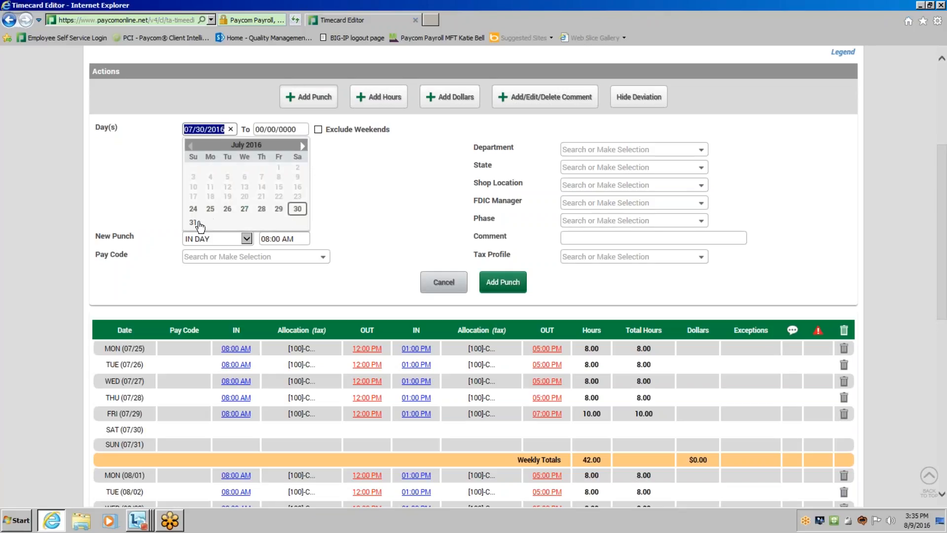
left_click(302, 145)
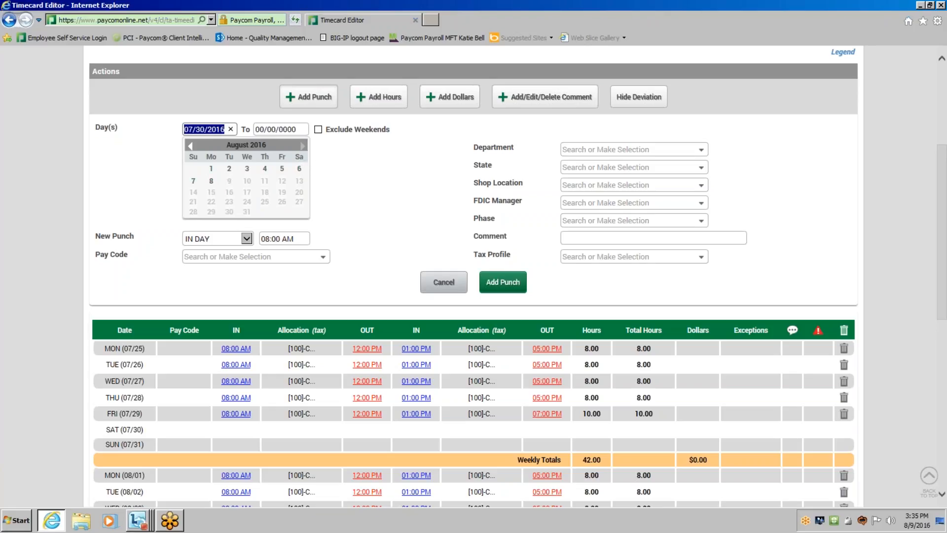
left_click(189, 145)
left_click(297, 211)
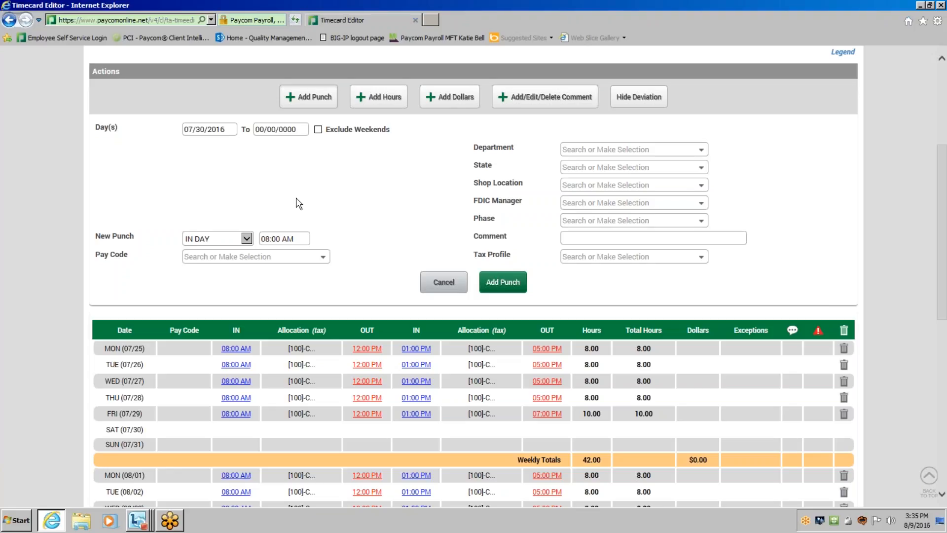
left_click(241, 235)
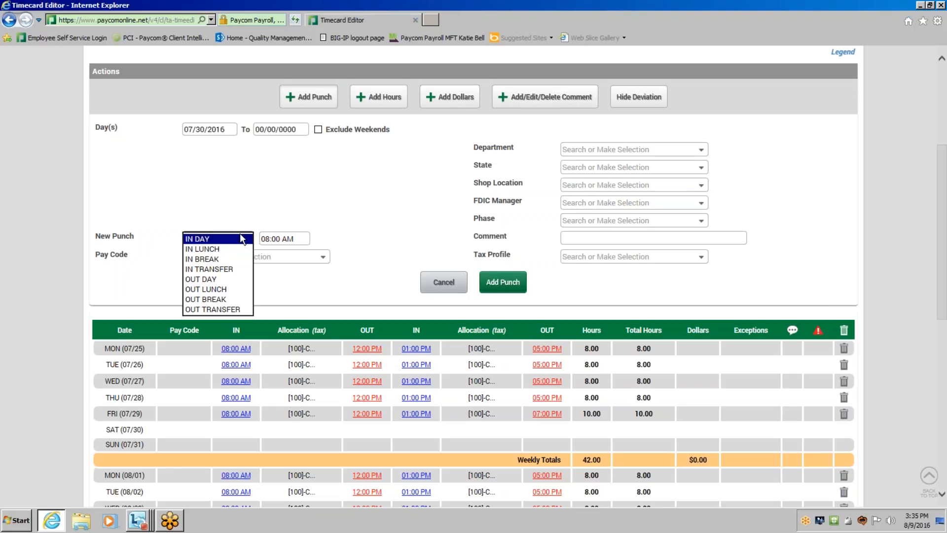
left_click(242, 239)
key("Tab")
type("7")
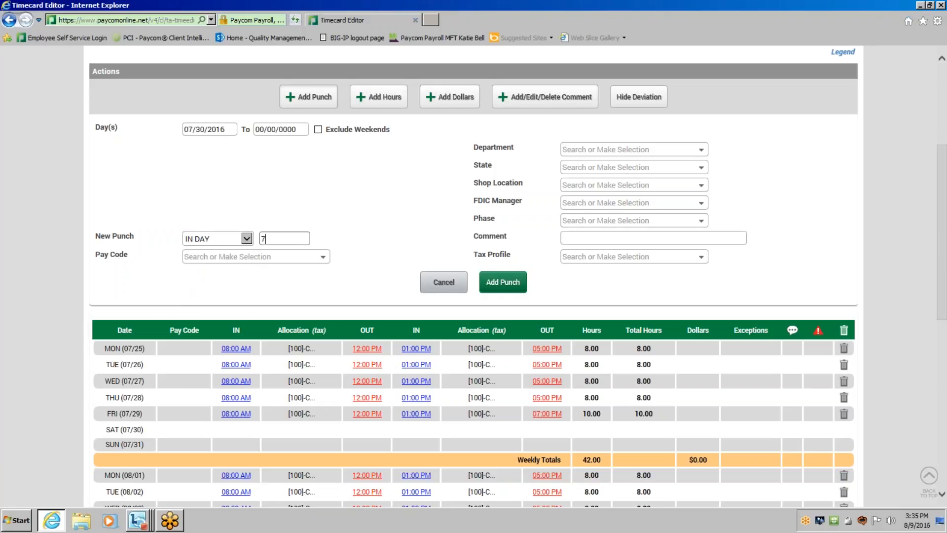
type(":00am")
Enter the punch comment "Employee worked overtime on Saturday and forgot to clock in" and add the Saturday punch.
left_click(661, 235)
type("Employee worked p")
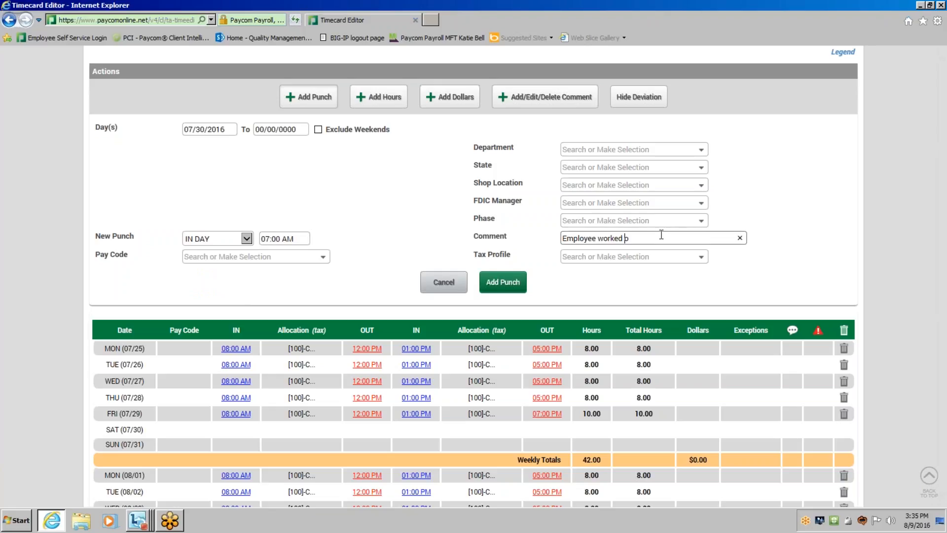
key("BackSpace")
type("over")
type("time om")
key("BackSpace")
key("BackSpace")
type("n Saturday and forgot to clock in")
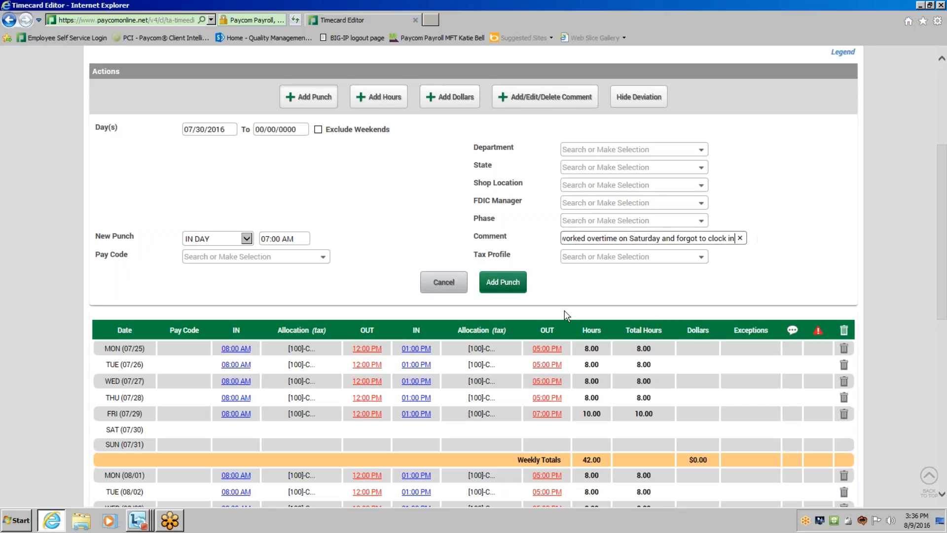
left_click(516, 286)
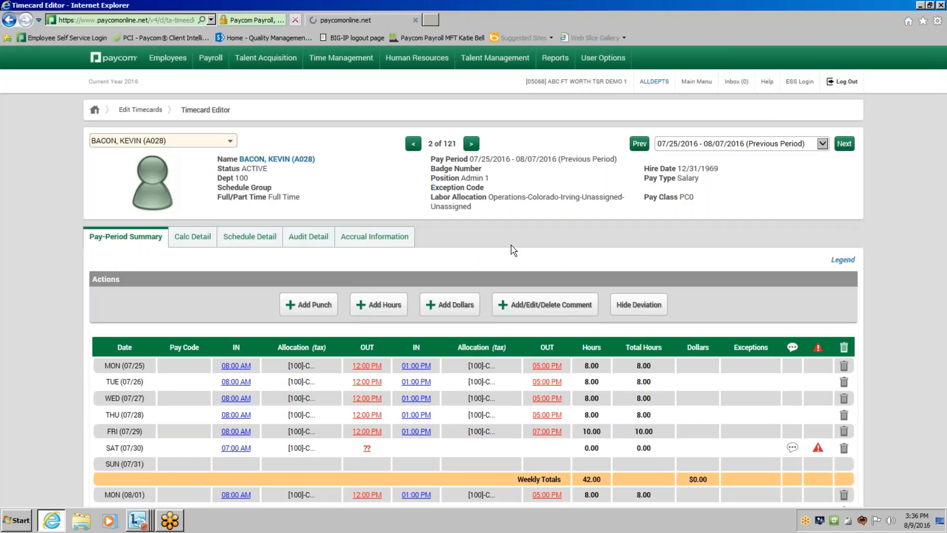
Fill in the missing OUT punch on Saturday 07/30 as an OUT DAY punch at 12:00 PM and add it.
scroll(596, 387, "down", 2)
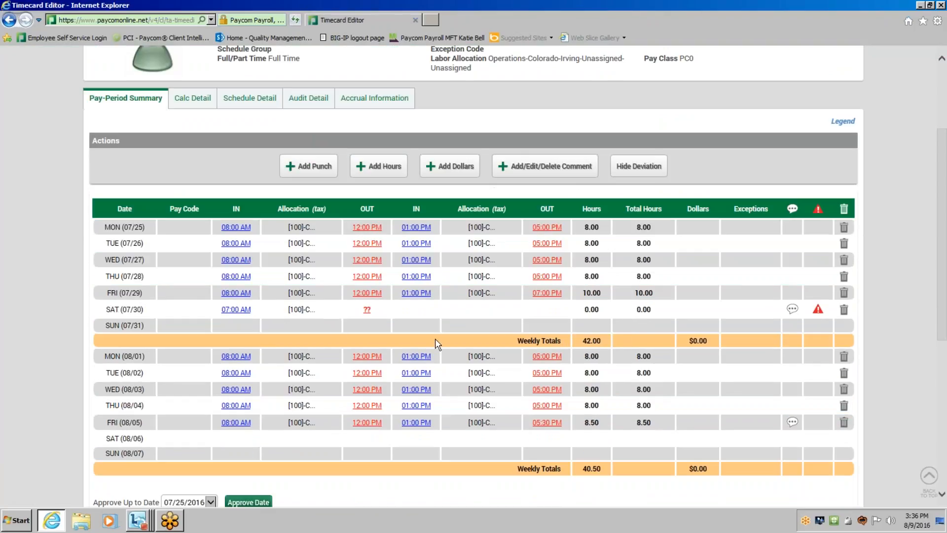
mouse_move(237, 316)
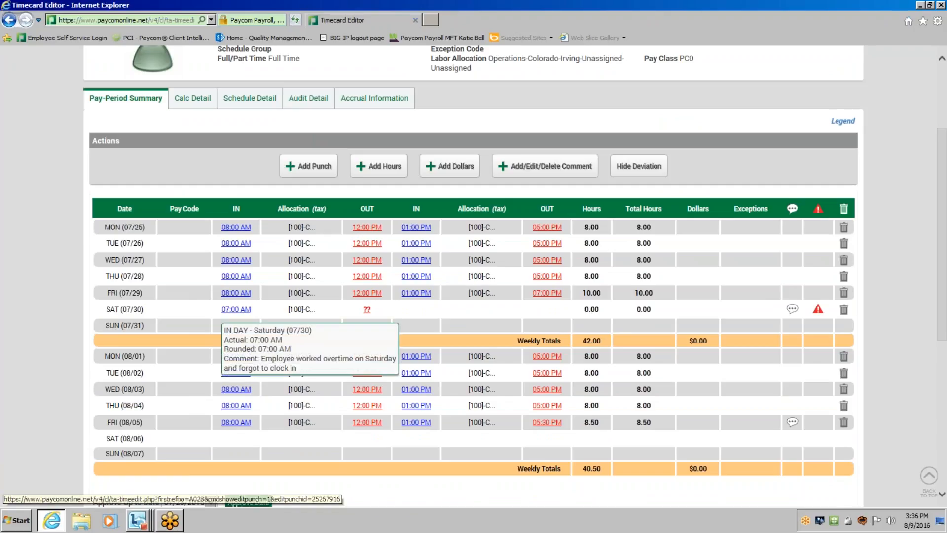
left_click(367, 311)
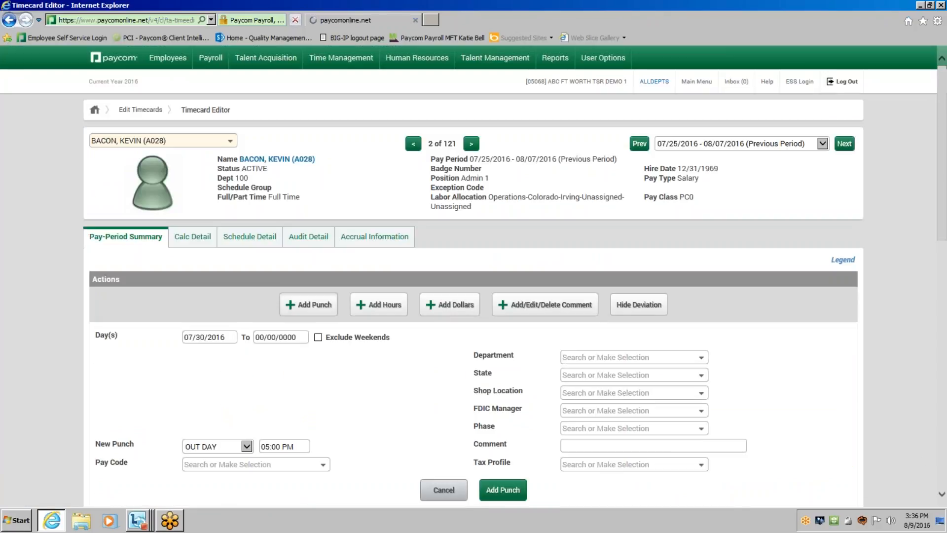
scroll(294, 395, "down", 1)
left_click(277, 378)
type("12")
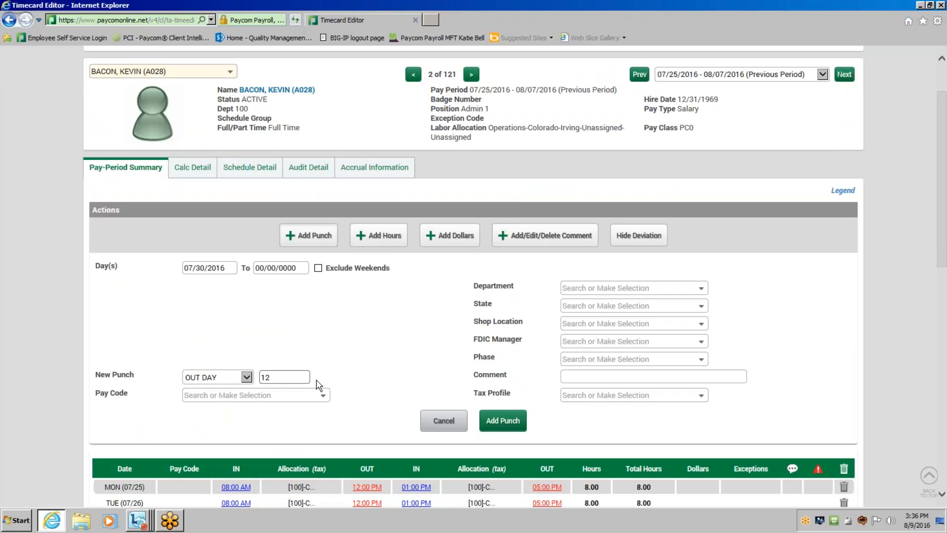
type(":00om")
key("BackSpace")
key("BackSpace")
type("pm")
left_click(490, 422)
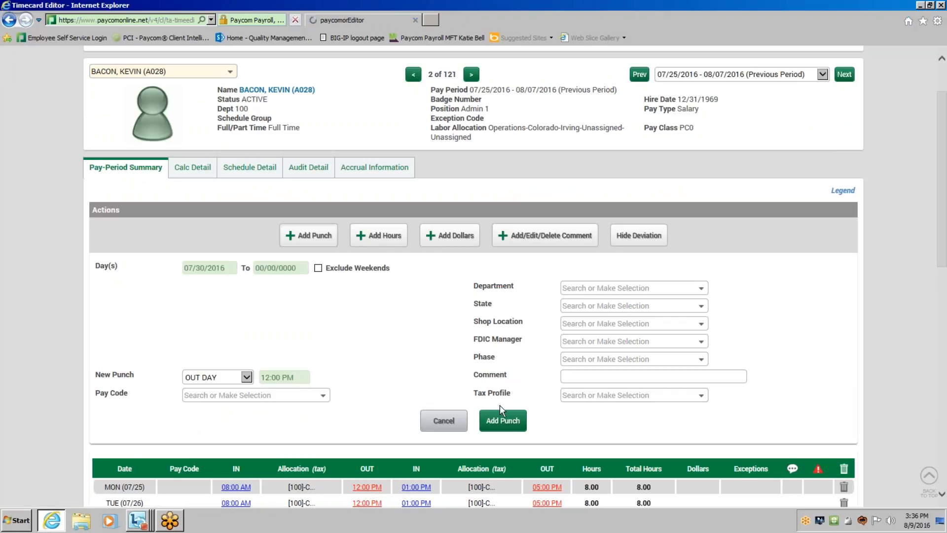
Check the weekly and pay-period totals, and delete the Saturday 07/30 row from the timecard.
scroll(846, 405, "down", 2)
scroll(844, 405, "down", 1)
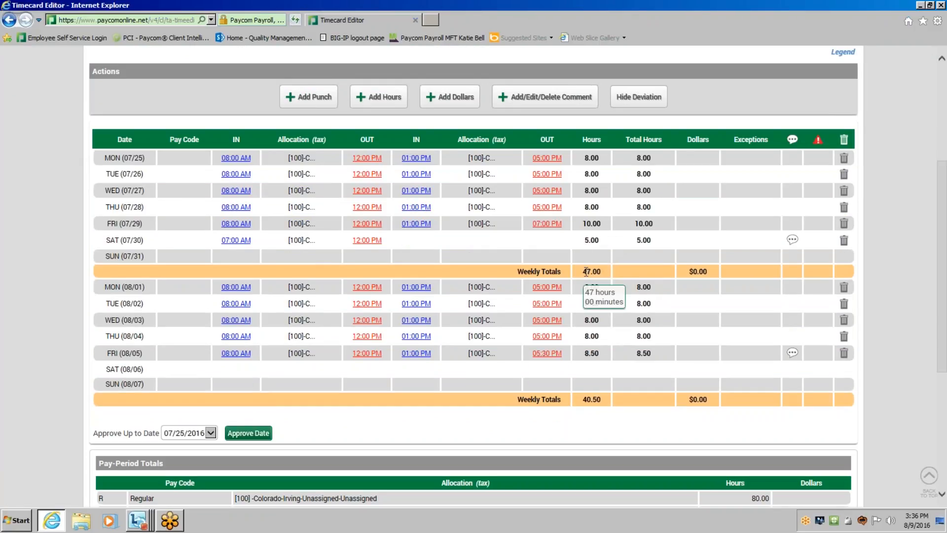
scroll(654, 354, "down", 1)
scroll(655, 354, "down", 1)
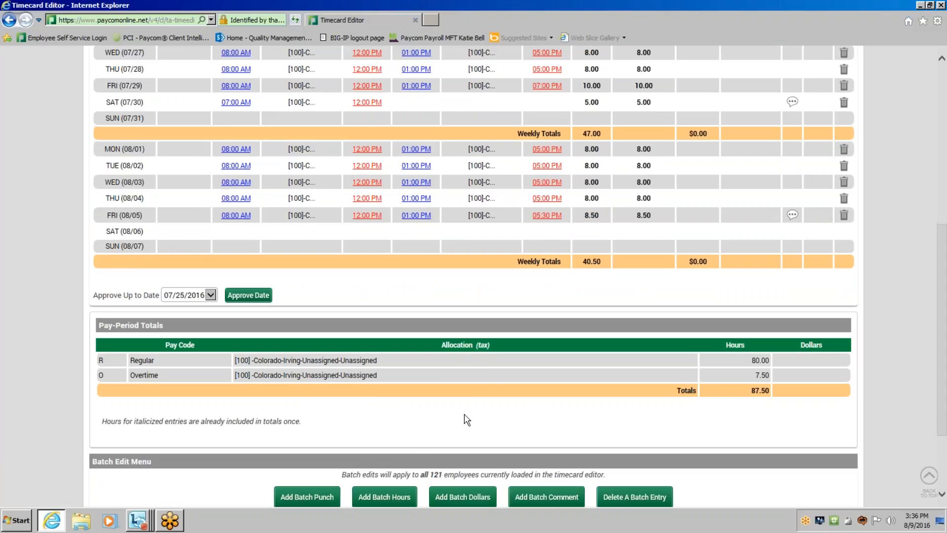
scroll(498, 414, "up", 2)
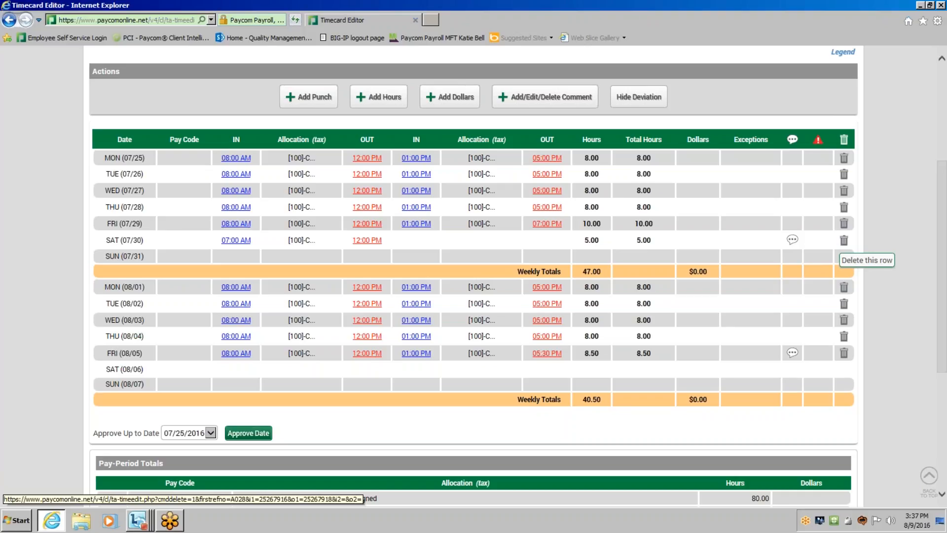
left_click(844, 256)
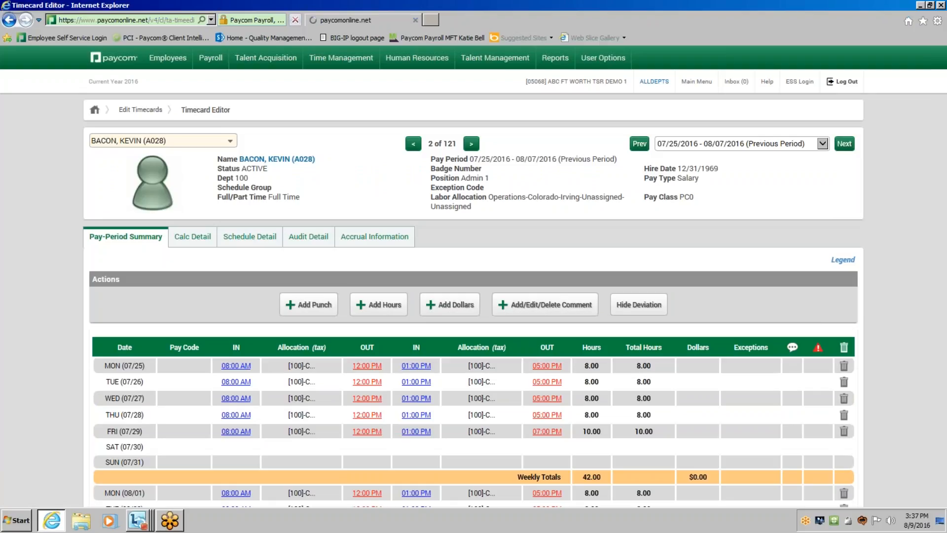
Change the Friday 07/29 1:00 PM IN LUNCH punch to OUT LUNCH and update the punch.
scroll(738, 380, "down", 3)
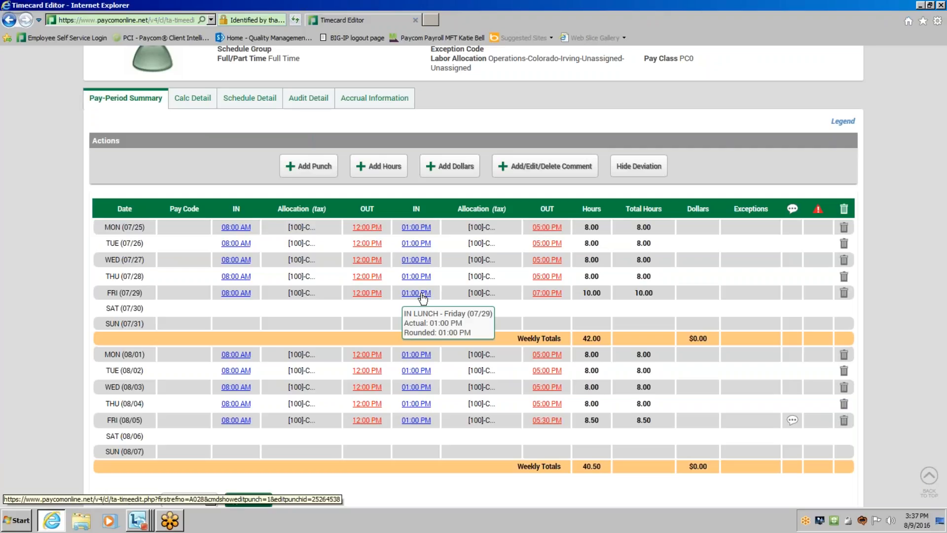
left_click(422, 295)
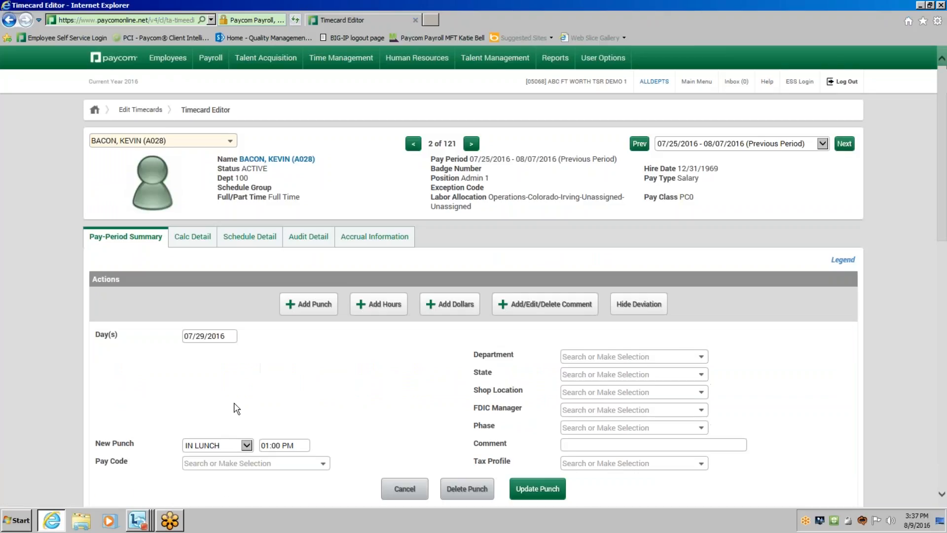
left_click(232, 446)
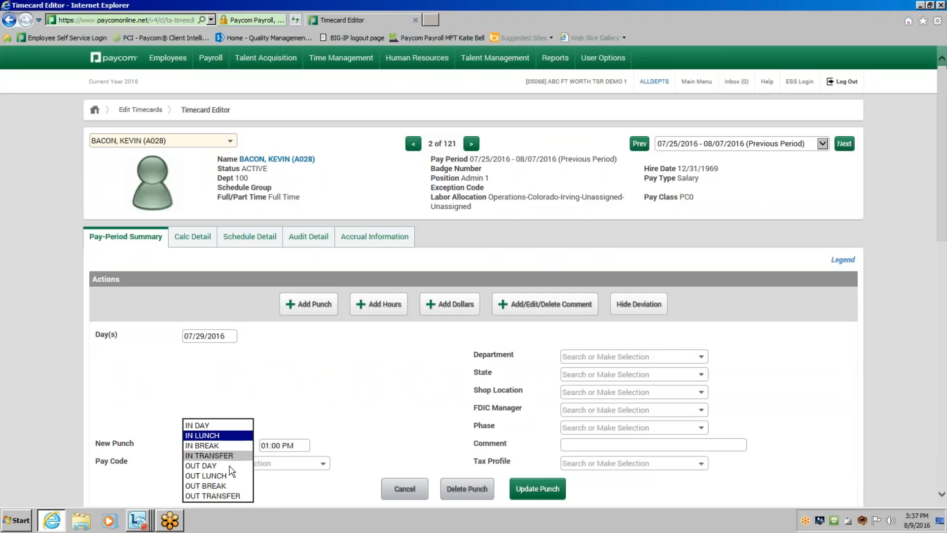
left_click(229, 475)
scroll(418, 427, "down", 2)
left_click(555, 422)
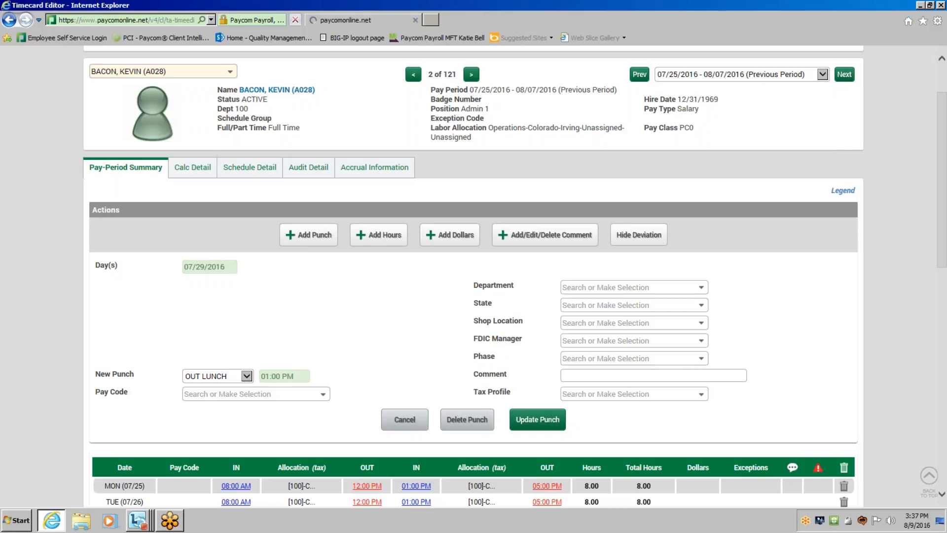
Correct the mislabelled Friday 07/29 1:00 PM punch by setting its type back to IN LUNCH and updating it.
scroll(500, 332, "down", 2)
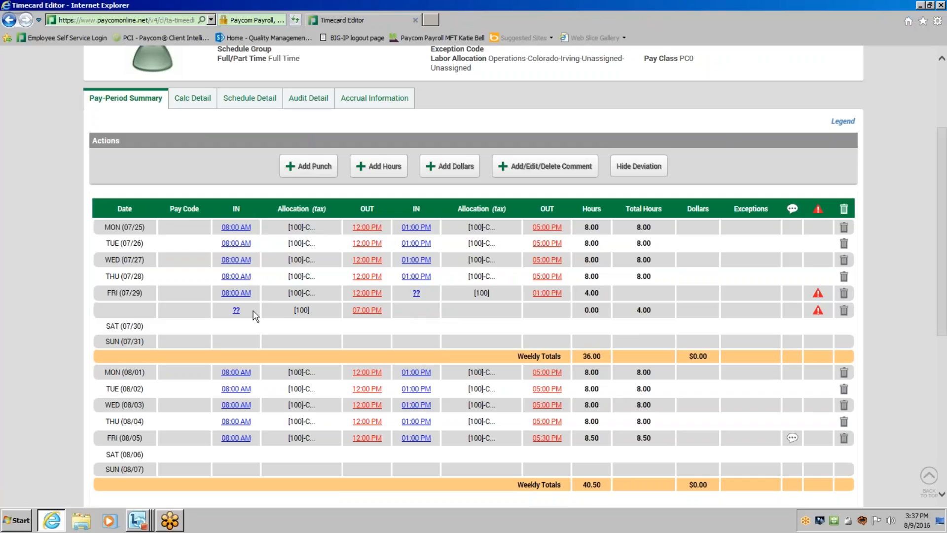
left_click(551, 295)
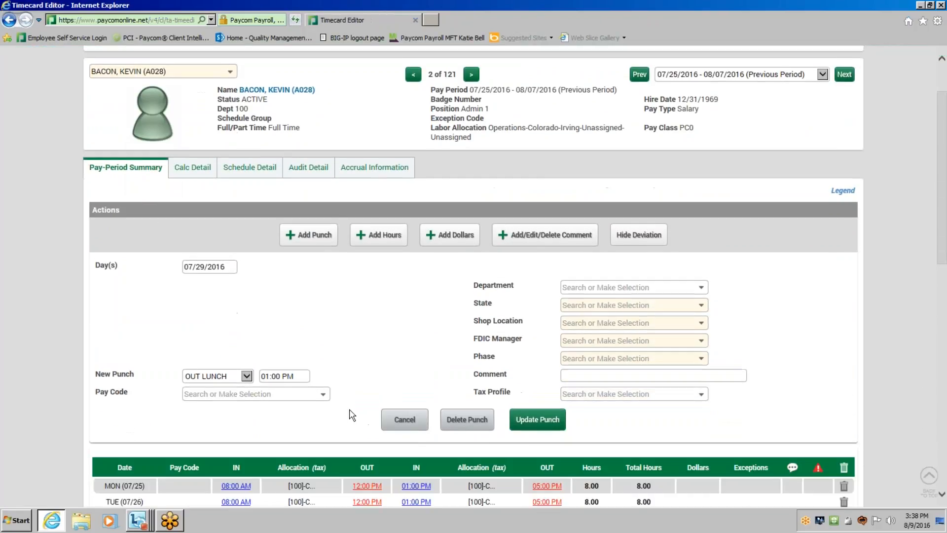
left_click(246, 377)
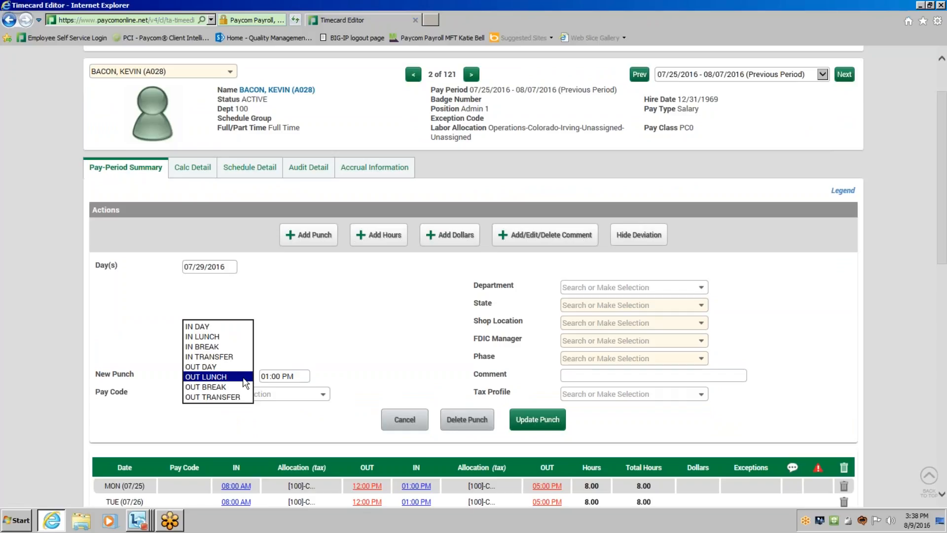
left_click(239, 336)
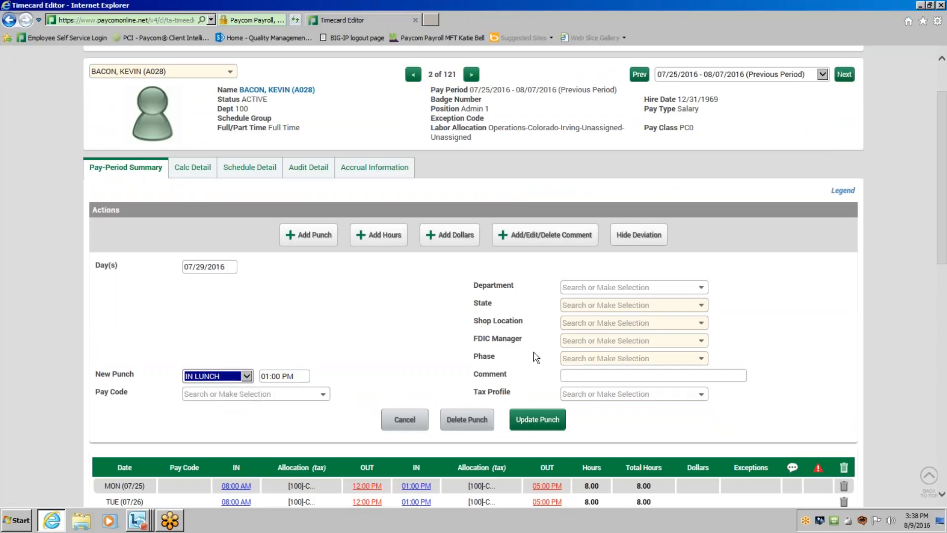
scroll(534, 355, "down", 2)
left_click(550, 356)
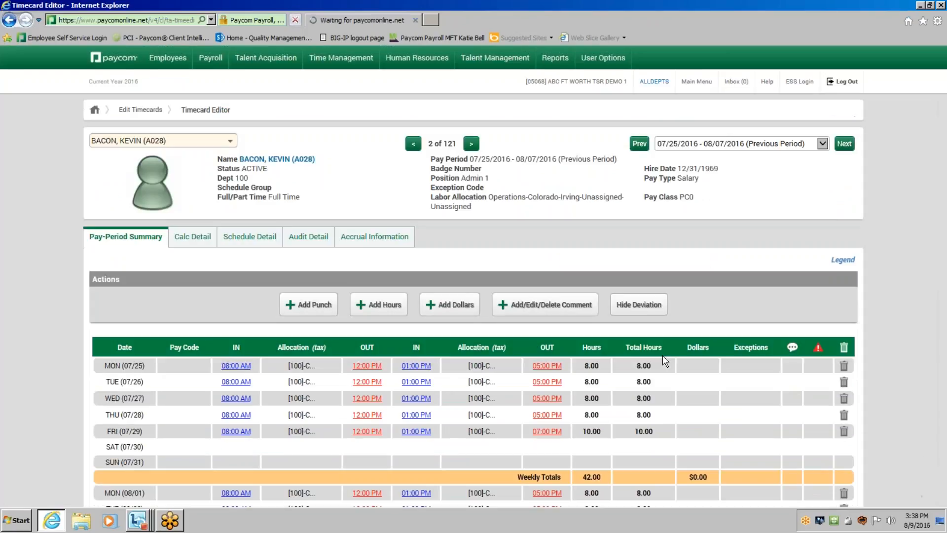
Reallocate the Monday 07/25 1:00 PM IN LUNCH punch to the Credit Collection - [106] department and update the punch.
scroll(508, 361, "down", 3)
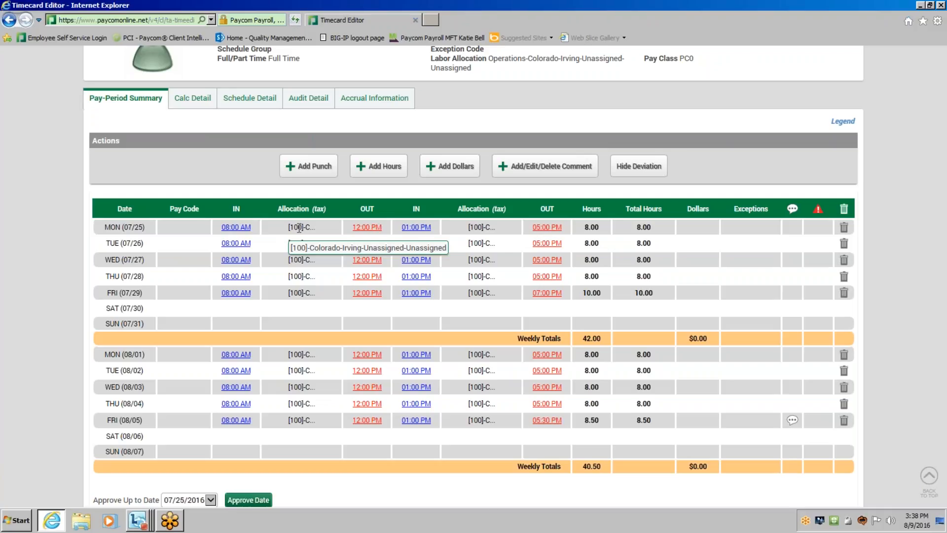
left_click(412, 230)
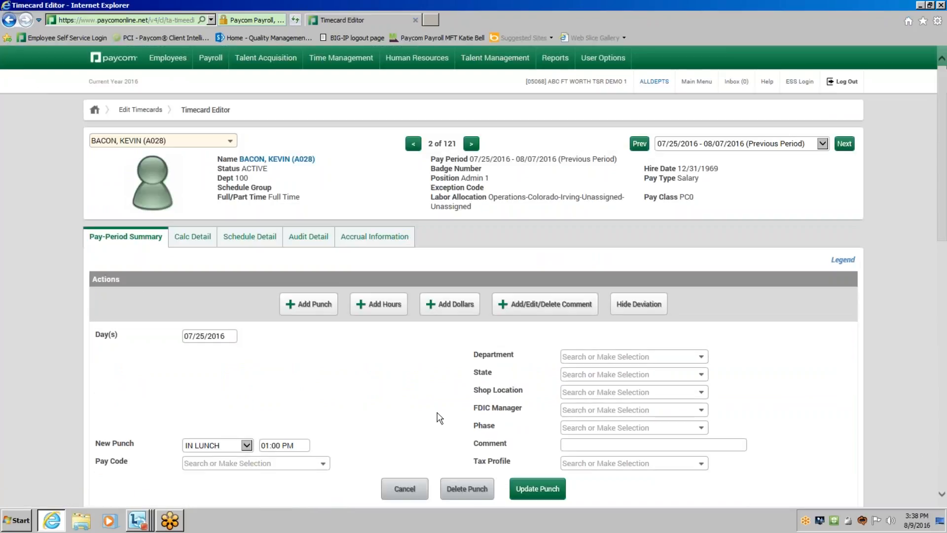
scroll(439, 418, "down", 1)
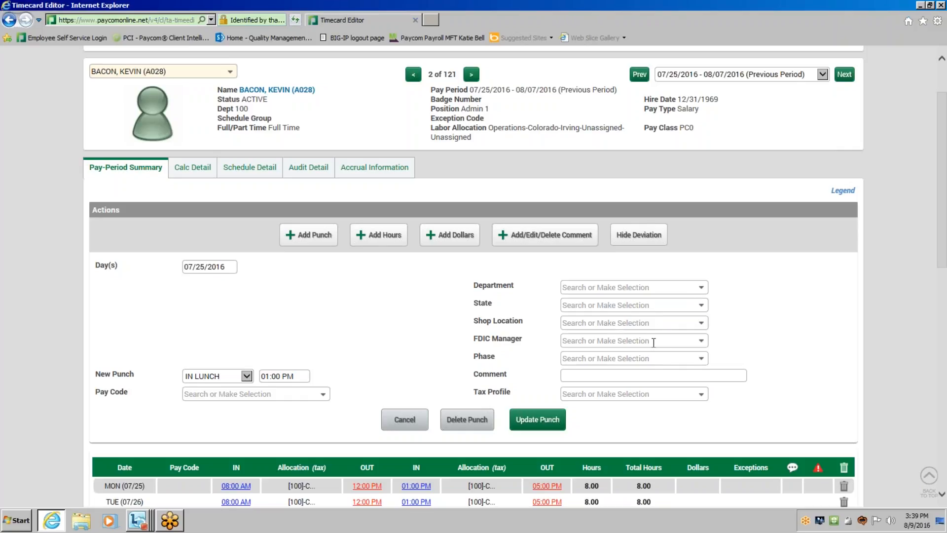
left_click(701, 289)
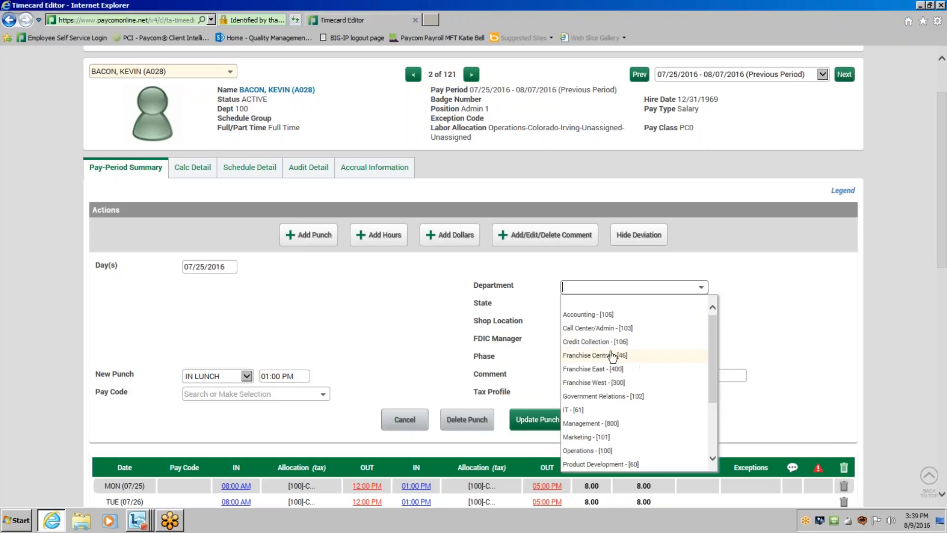
left_click(611, 343)
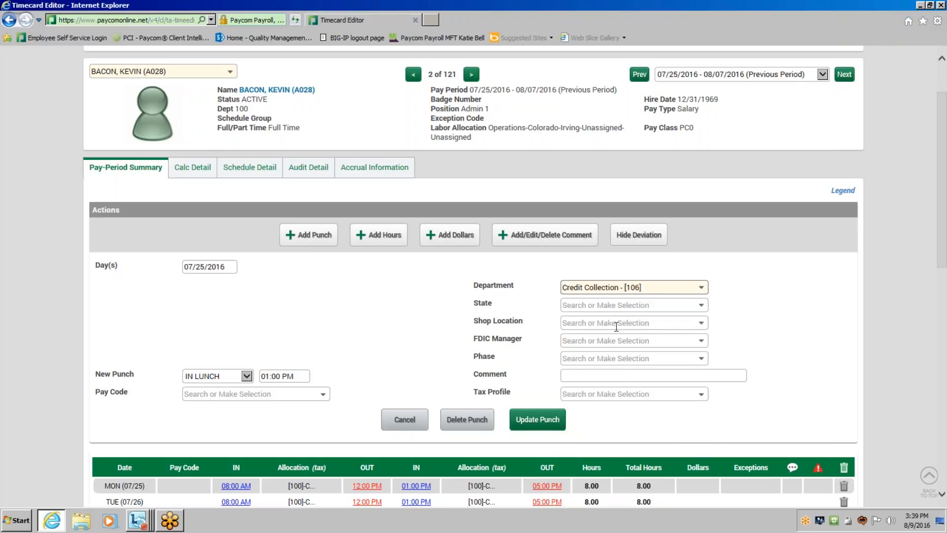
left_click(545, 425)
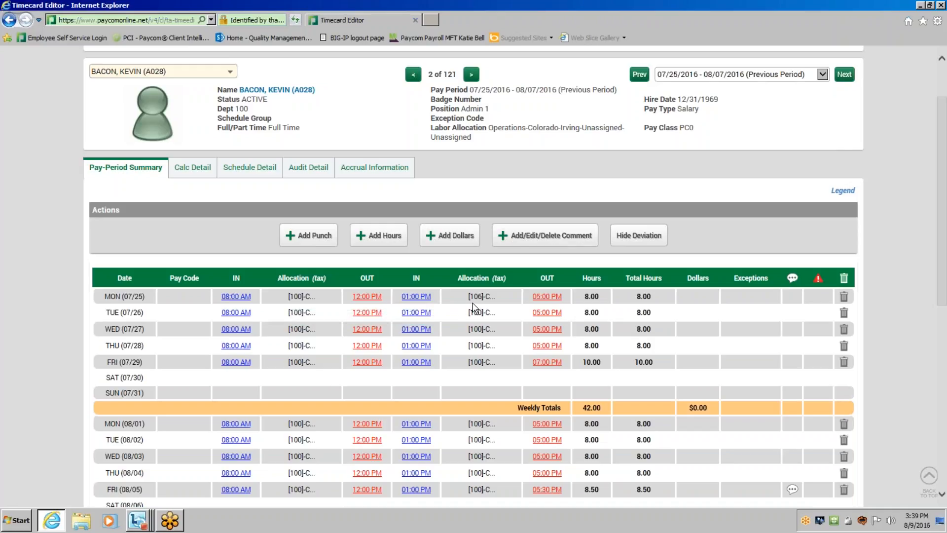
Check the pay-period totals by allocation, and approve the timecard up to 07/31/2016.
scroll(468, 335, "down", 3)
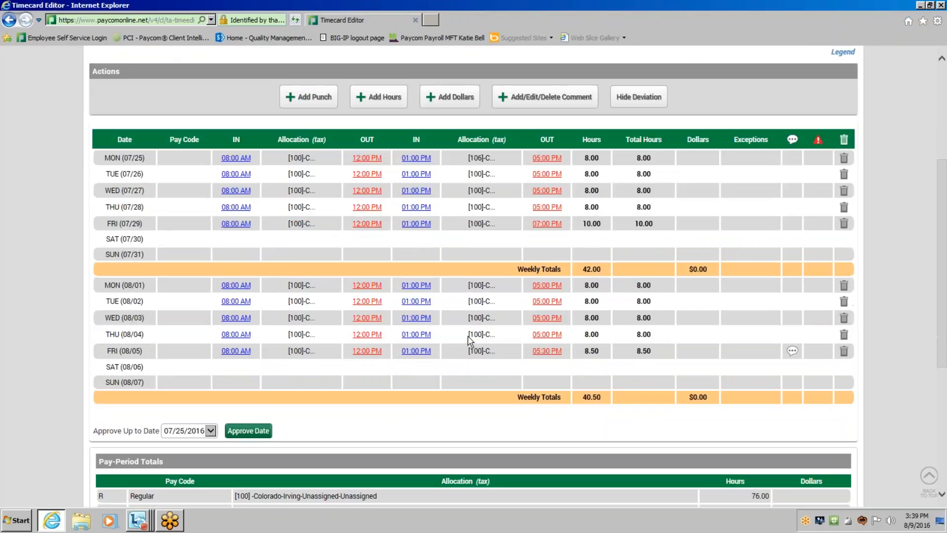
scroll(467, 338, "down", 1)
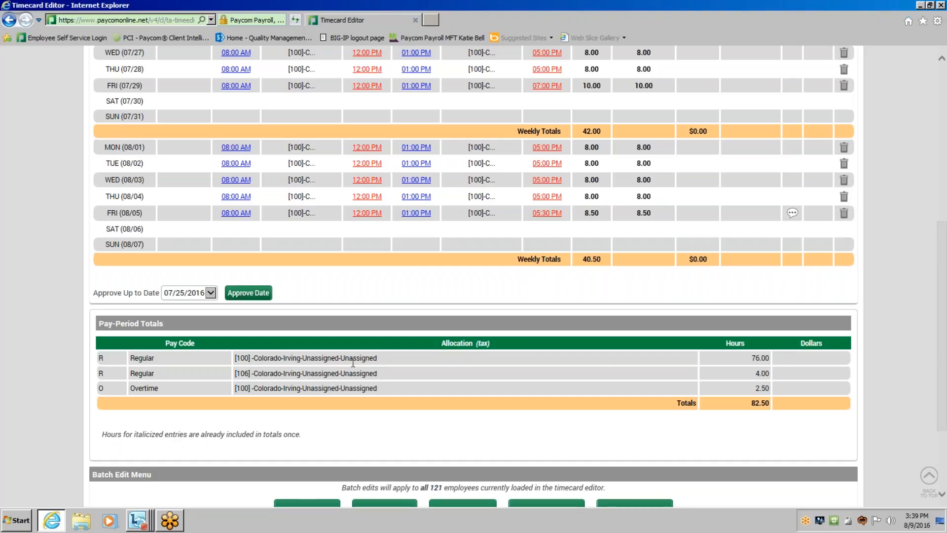
scroll(430, 369, "up", 2)
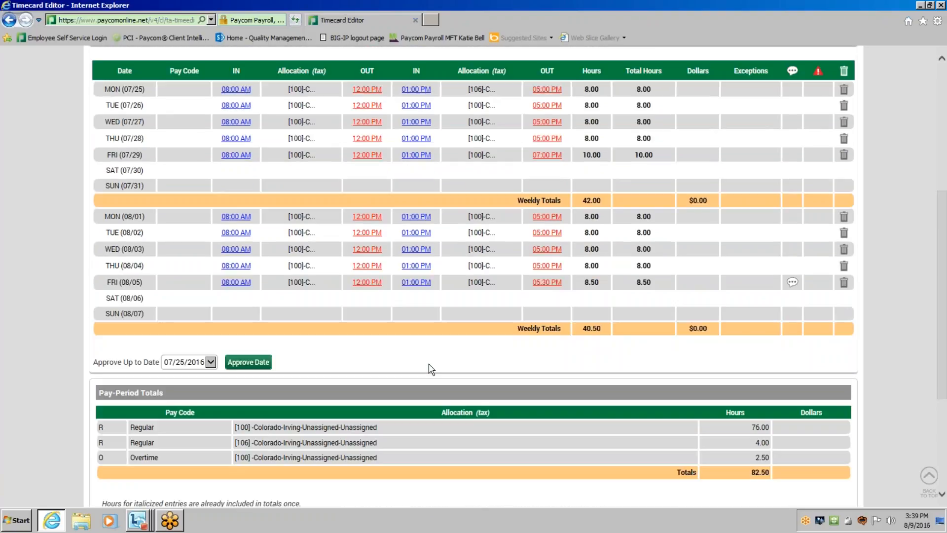
scroll(430, 369, "up", 2)
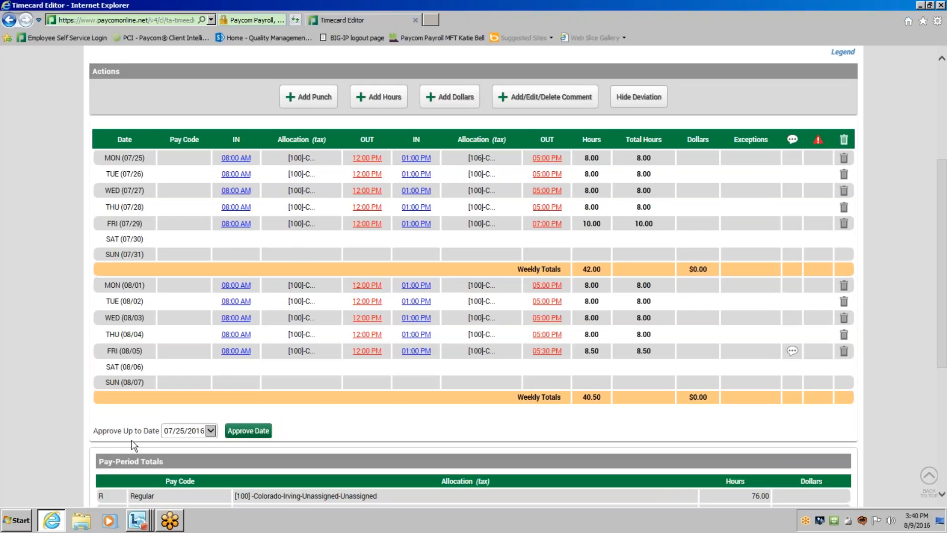
left_click(210, 430)
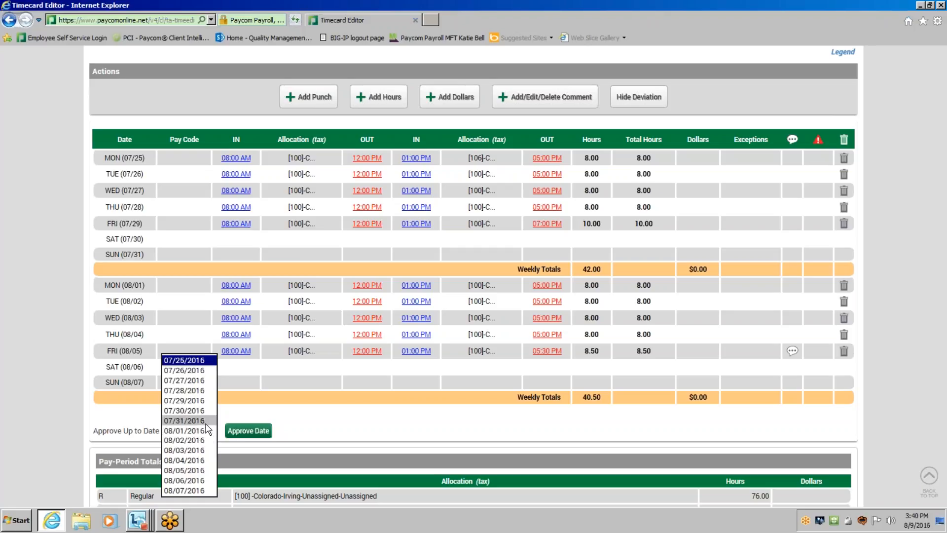
left_click(205, 421)
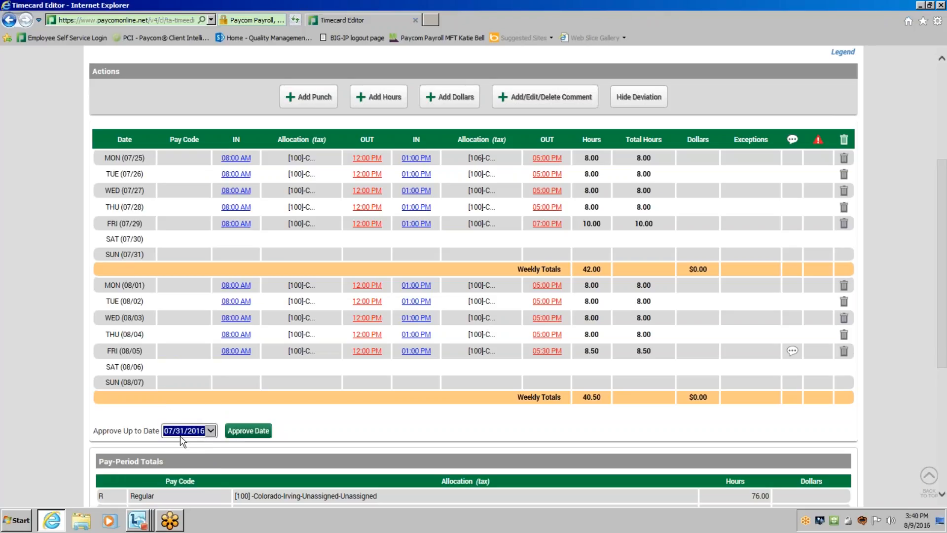
left_click(248, 431)
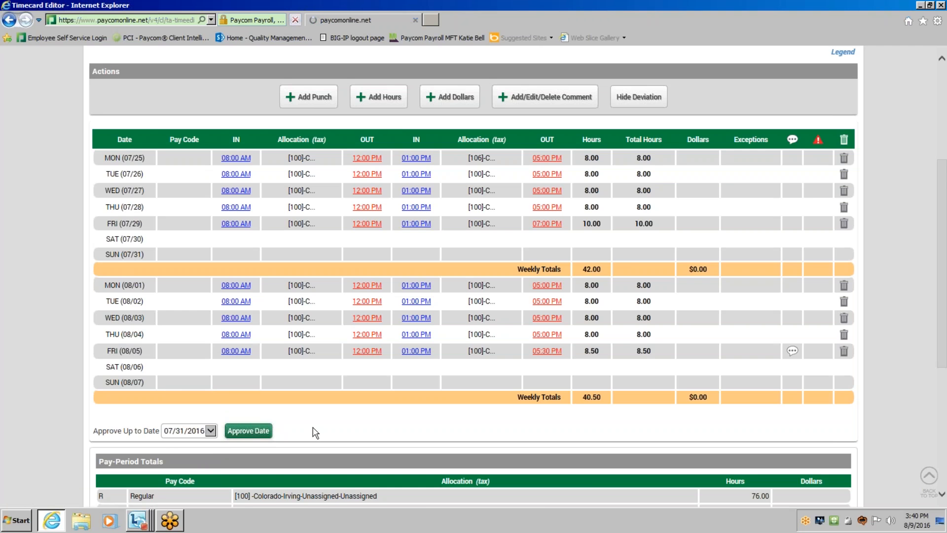
Review the approved days on the timecard, and delete the supervisor approval up to 07-31-2016.
scroll(317, 427, "down", 2)
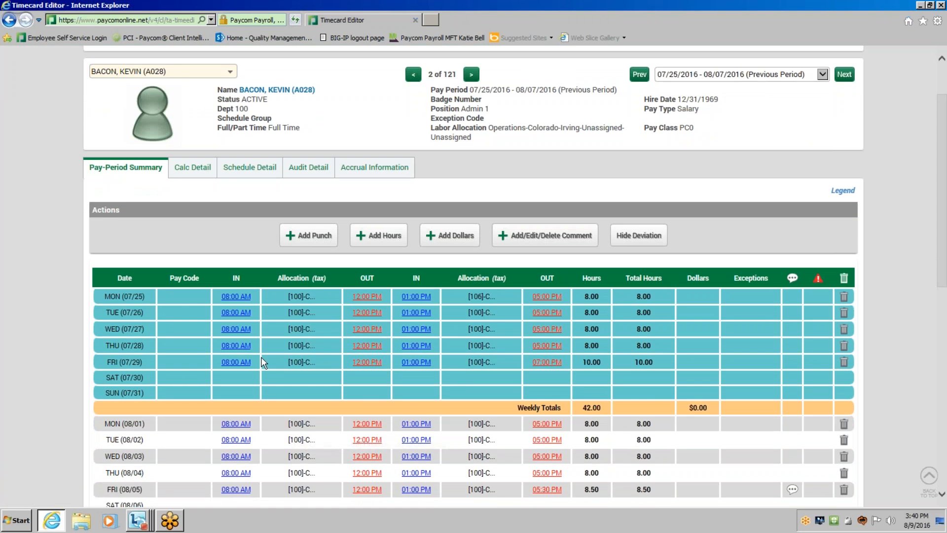
scroll(257, 365, "down", 2)
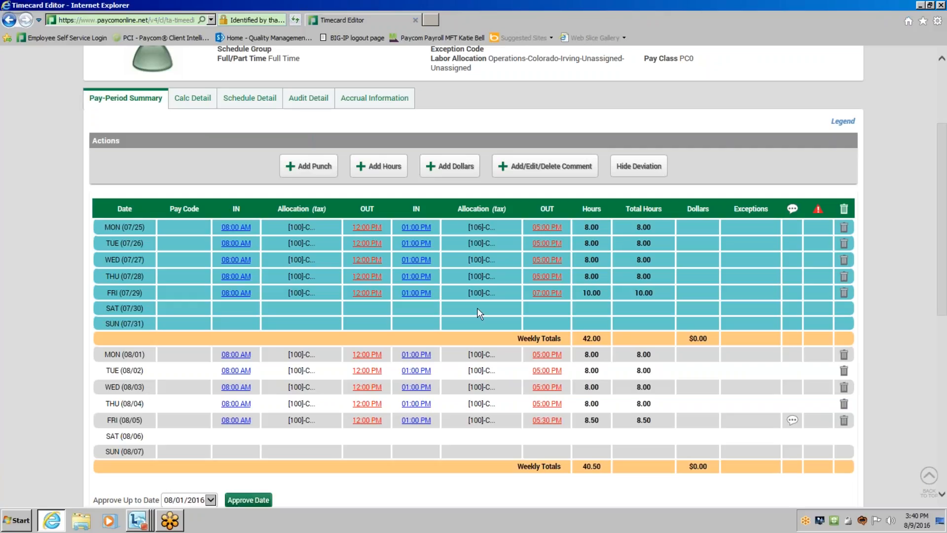
mouse_move(543, 295)
scroll(635, 319, "down", 7)
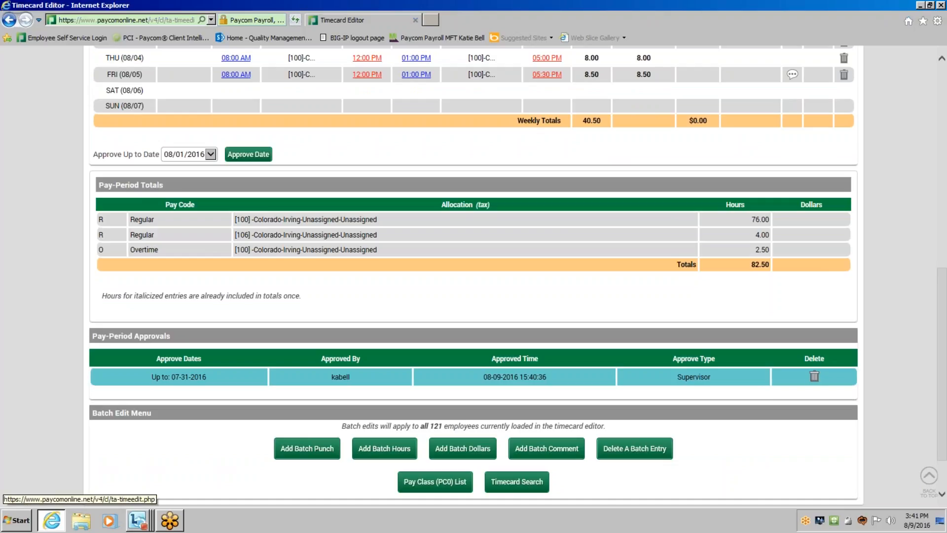
left_click(815, 377)
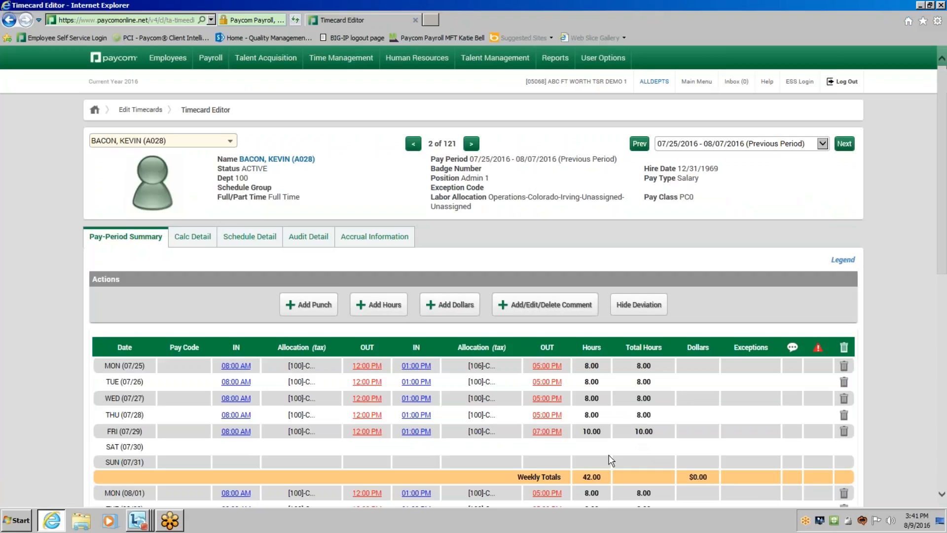
Set the Friday 07/29 OUT DAY punch to 5:00 PM and update the punch.
left_click(558, 432)
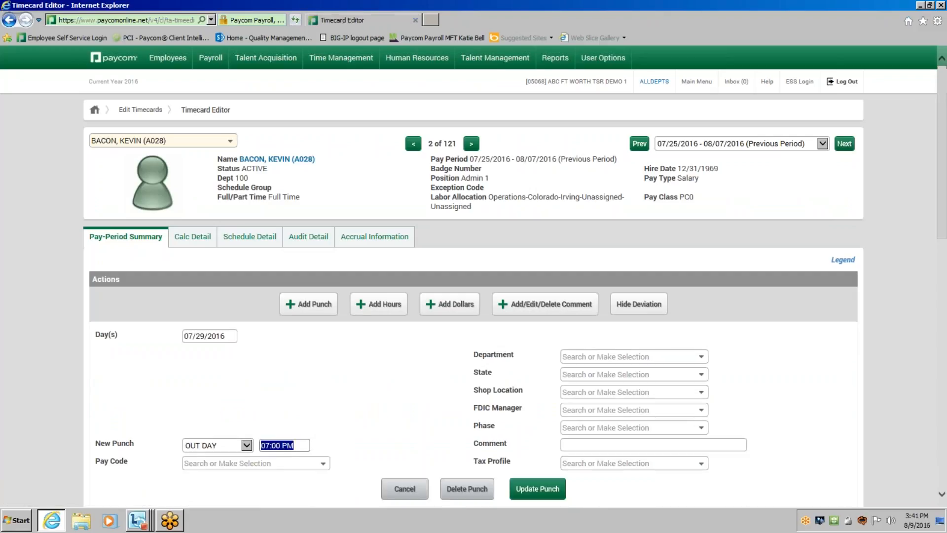
type("5:00pm")
left_click(517, 489)
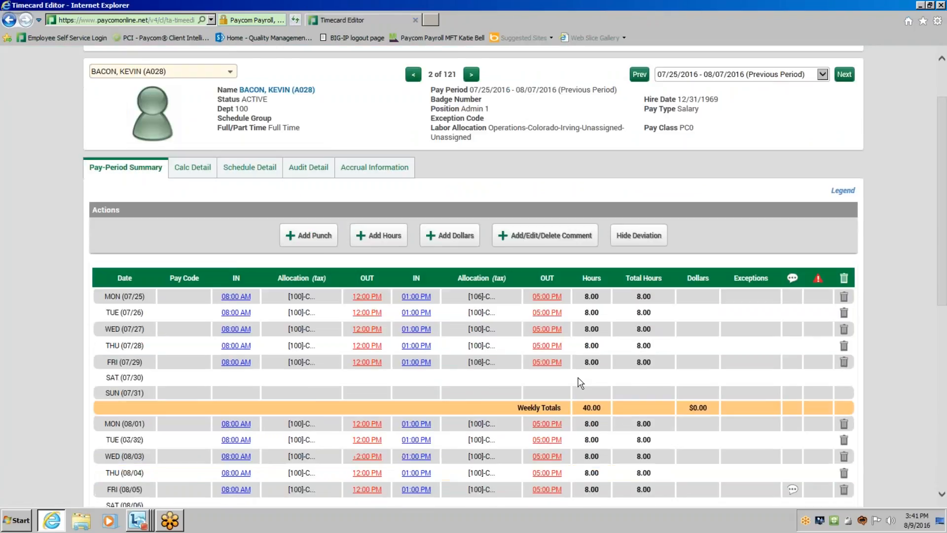
Approve the whole pay period on the timecard, up to 08/07/2016.
scroll(575, 303, "down", 3)
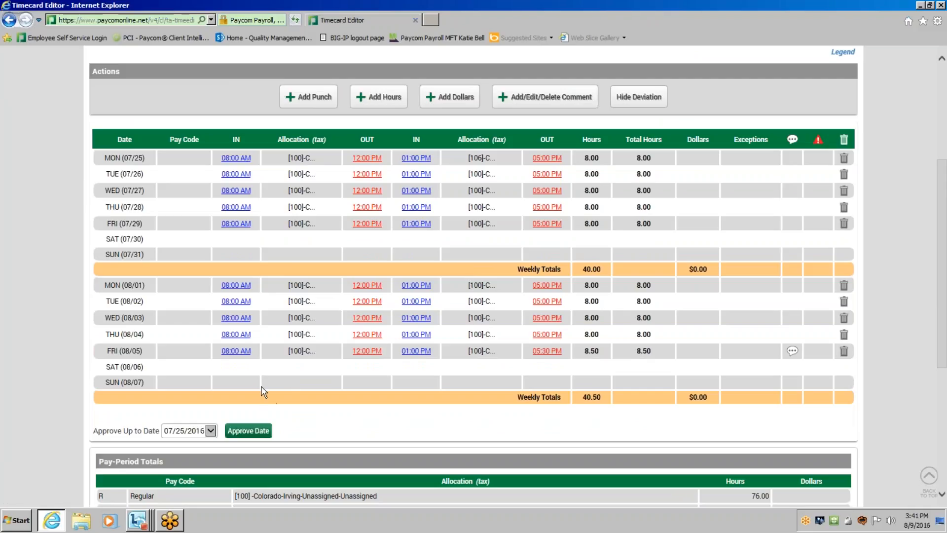
left_click(211, 431)
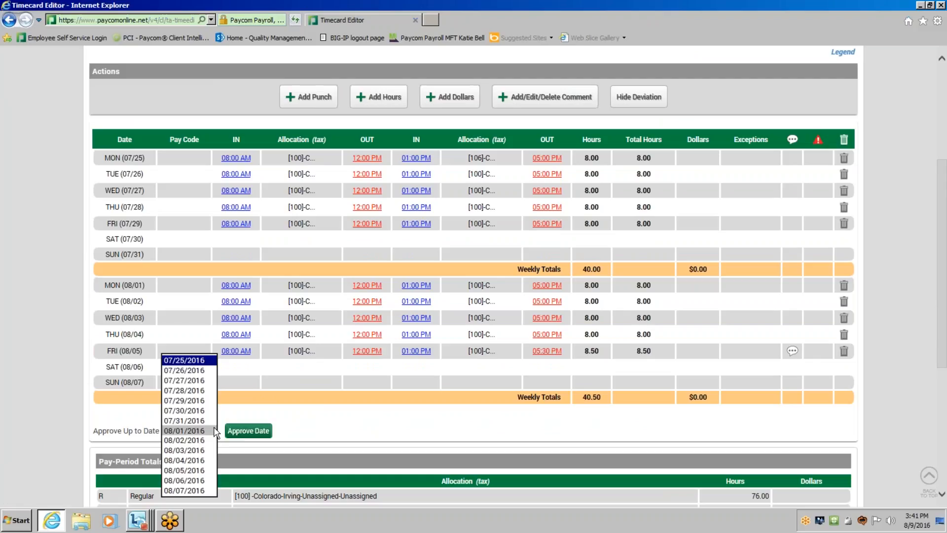
left_click(200, 489)
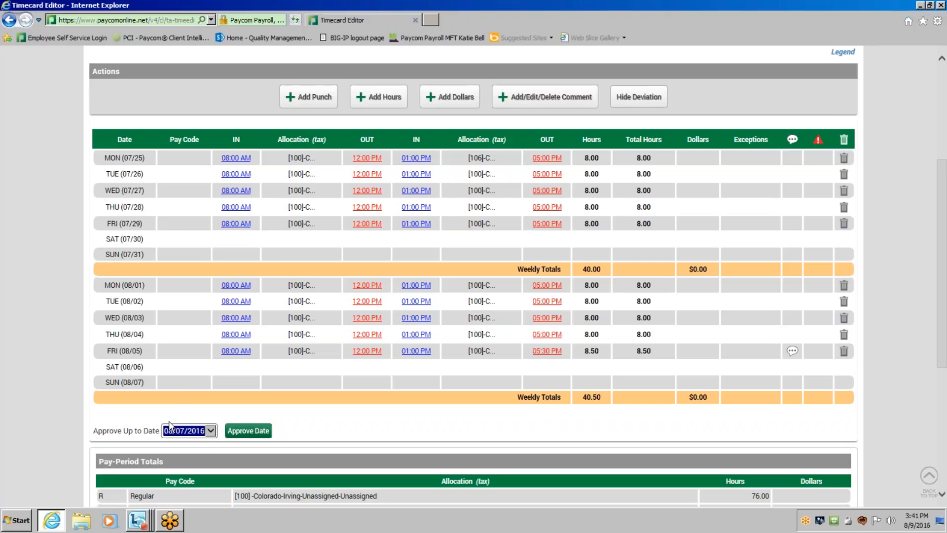
left_click(267, 431)
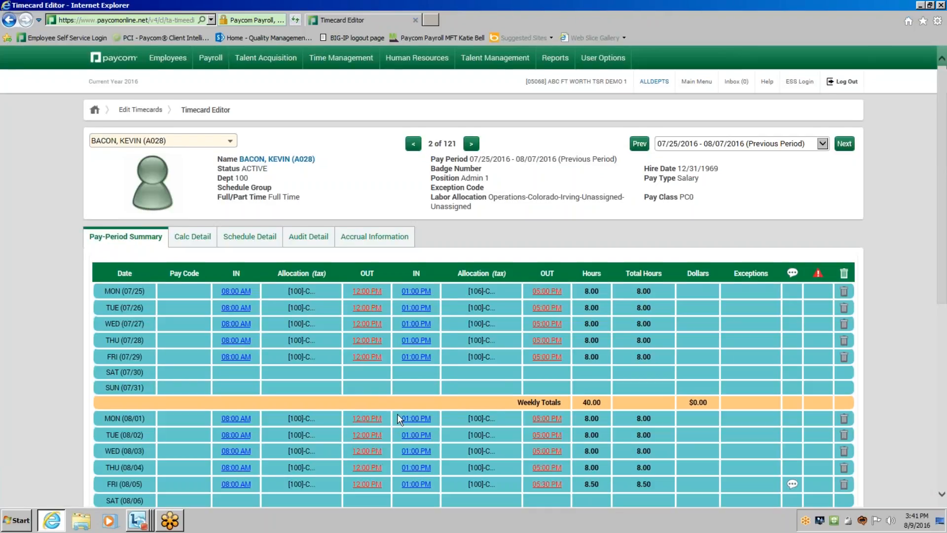
Review the fully approved timecard and its totals, and delete the supervisor approval up to 08-07-2016.
scroll(397, 413, "down", 3)
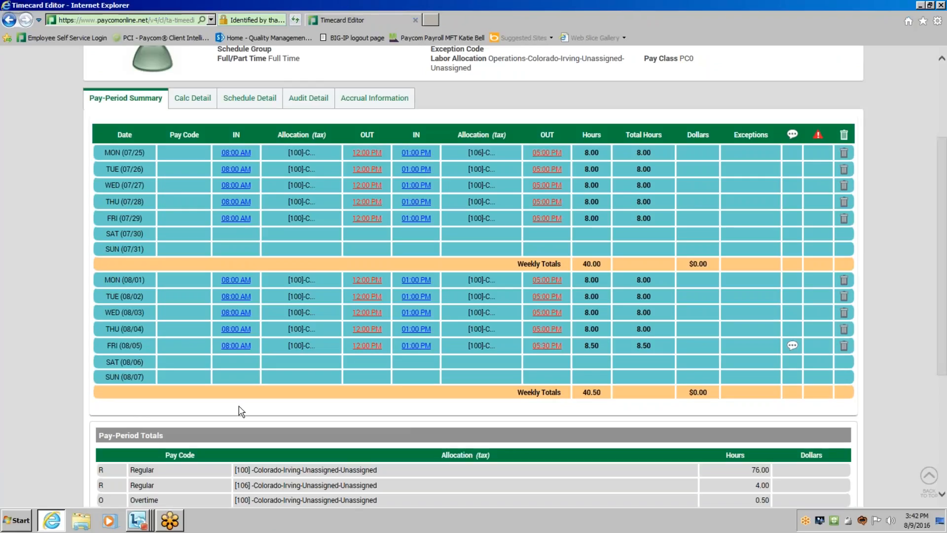
scroll(239, 409, "down", 2)
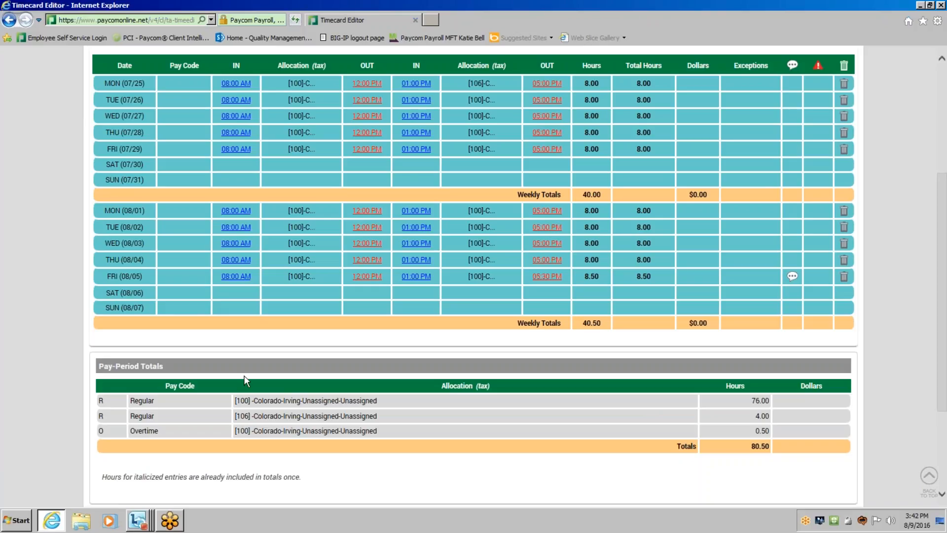
scroll(249, 350, "down", 3)
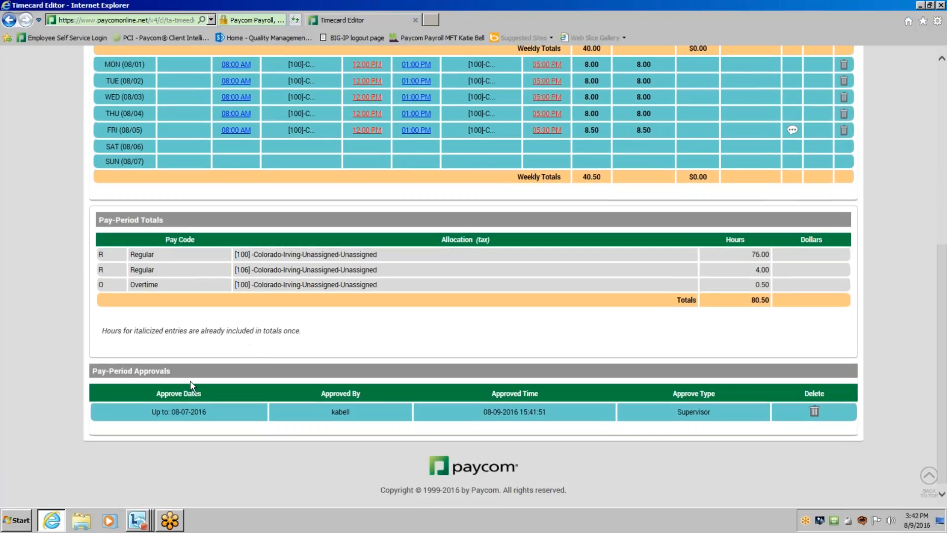
left_click(814, 410)
Approve the timecard again for all days up to 08/07/2016.
scroll(642, 445, "down", 4)
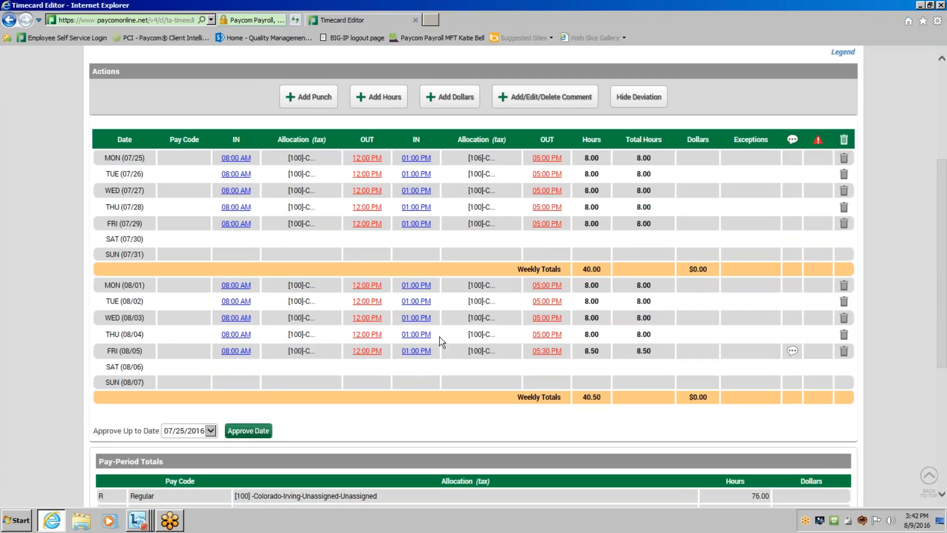
left_click(197, 432)
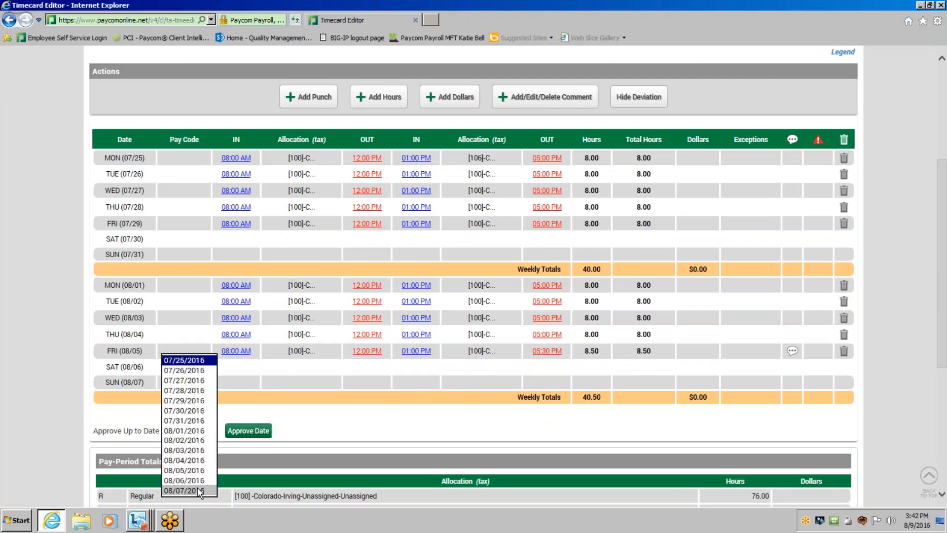
left_click(184, 490)
left_click(242, 425)
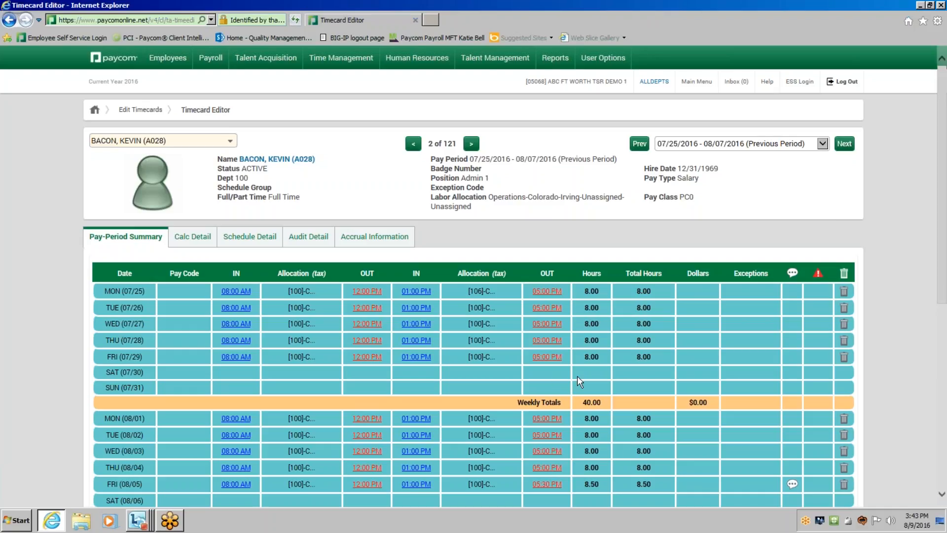
Remove the renewed pay-period approval up to 08-07-2016 to unlock the timecard for editing.
scroll(783, 359, "down", 3)
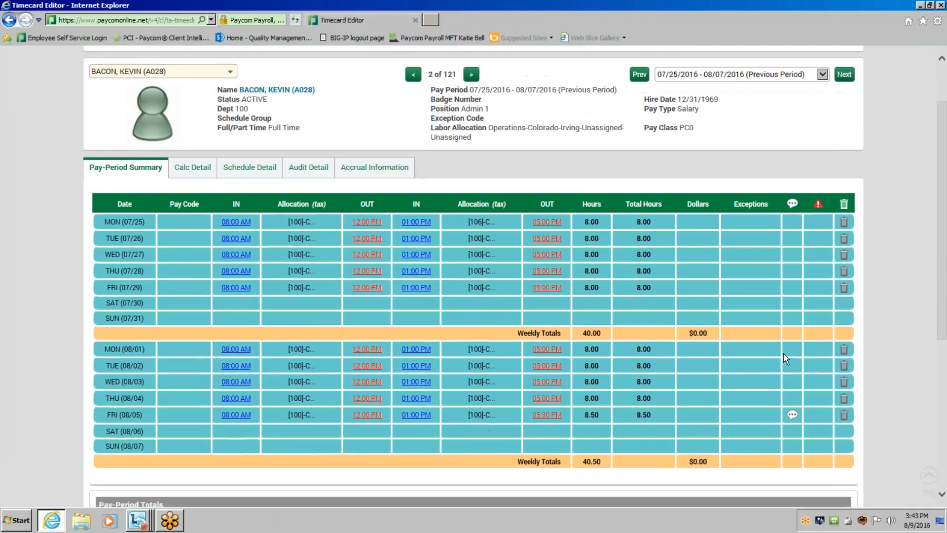
scroll(387, 380, "down", 4)
scroll(725, 438, "down", 2)
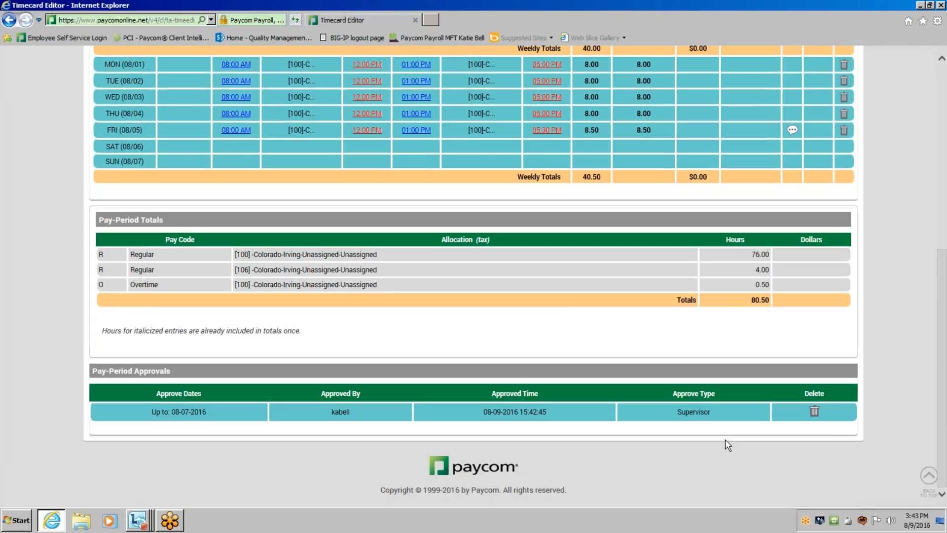
left_click(819, 415)
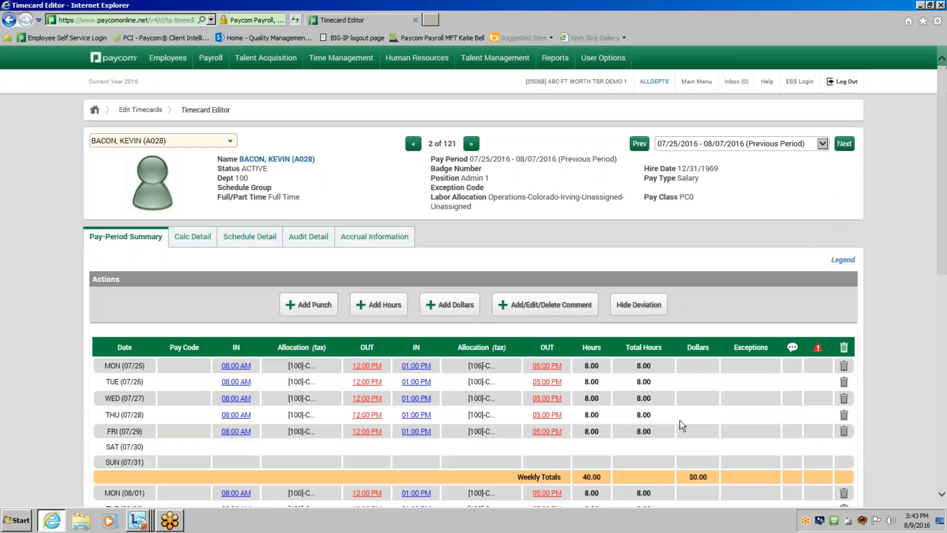
Review the timecard rows, the pay-period totals and the batch edit options.
scroll(699, 428, "down", 1)
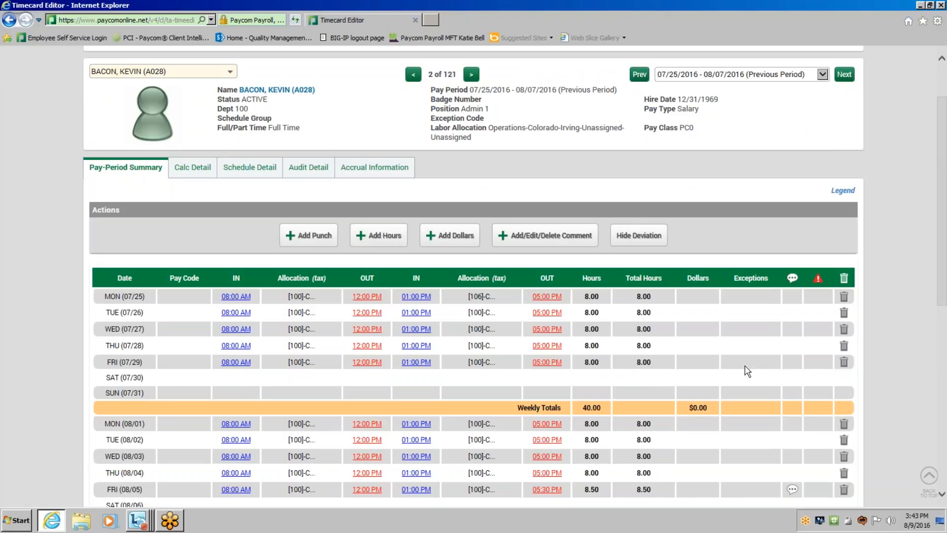
scroll(753, 365, "down", 3)
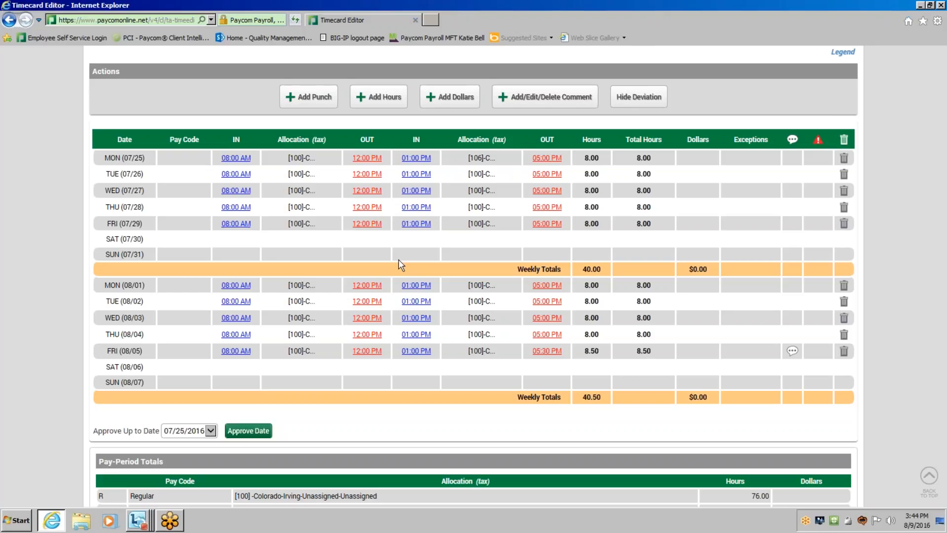
scroll(400, 264, "down", 5)
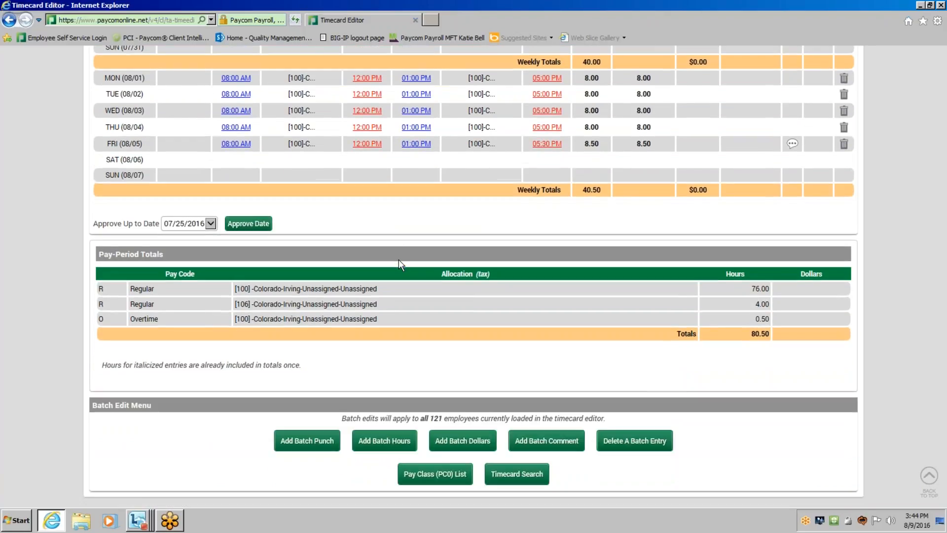
Return to the PC0 pay class list and load its timecards for the previous period, 07/25/2016 - 08/07/2016.
scroll(399, 265, "down", 2)
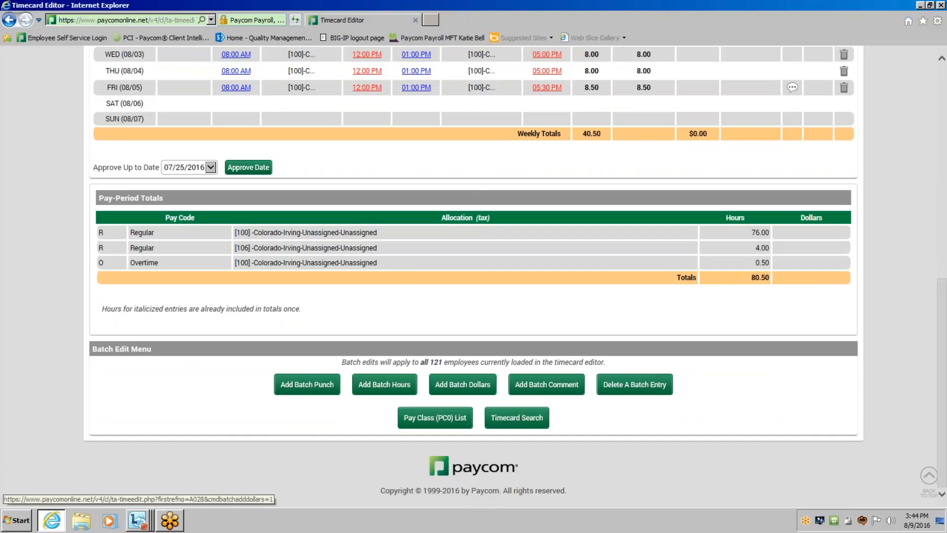
left_click(441, 424)
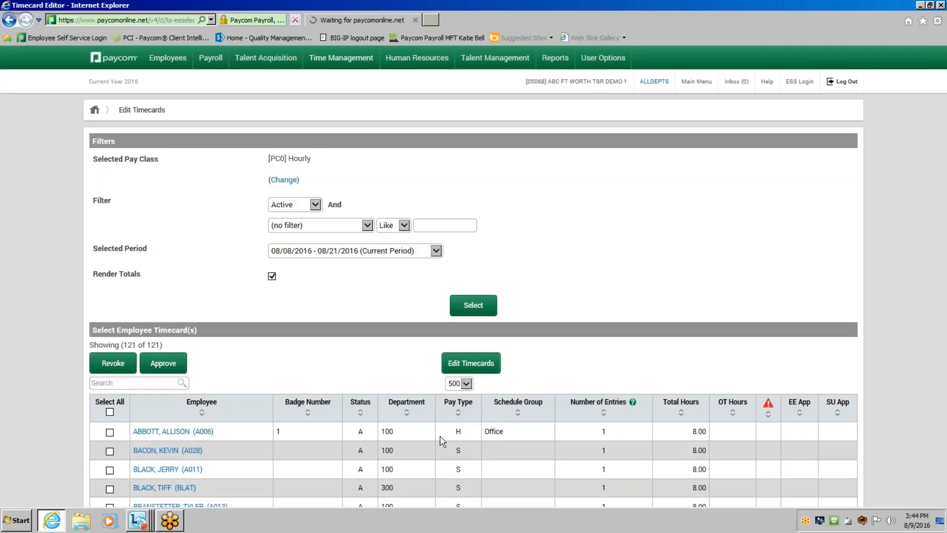
left_click(356, 252)
left_click(355, 242)
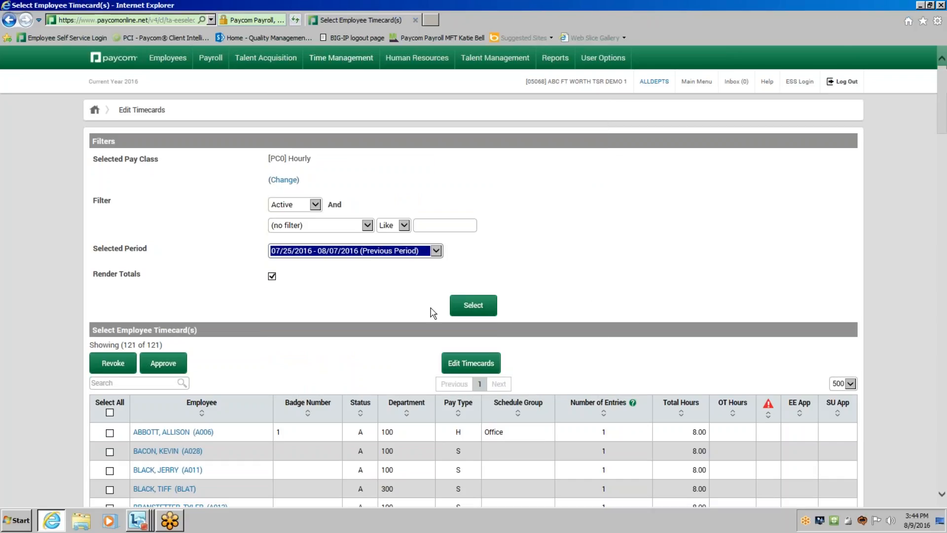
left_click(465, 306)
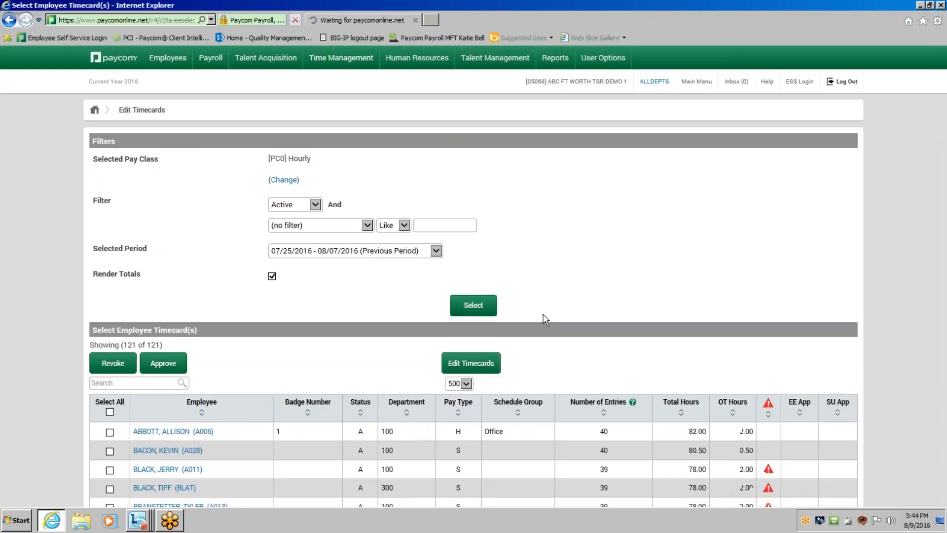
Select the third, fourth and fifth employees in the timecard list, the first three flagged with missing punches.
scroll(605, 309, "down", 3)
scroll(605, 310, "down", 2)
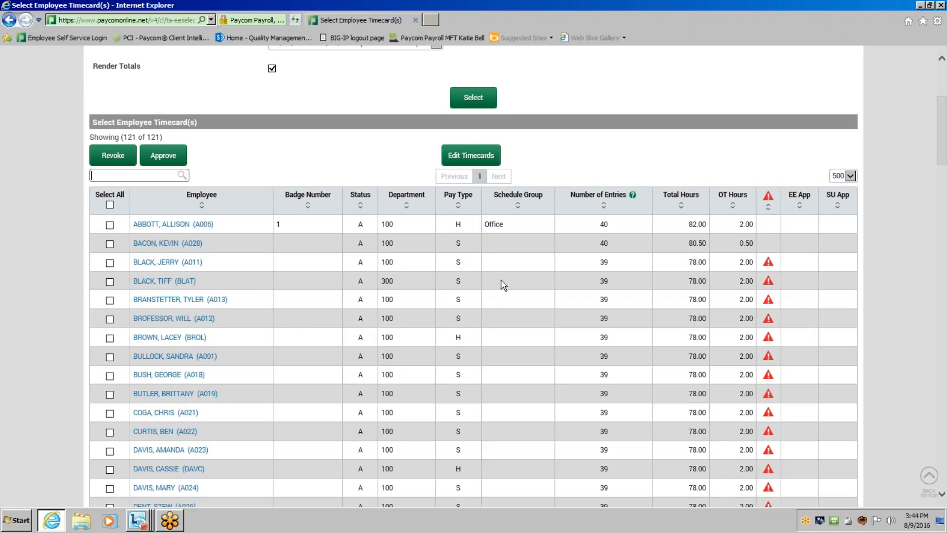
left_click(110, 262)
left_click(110, 282)
left_click(110, 299)
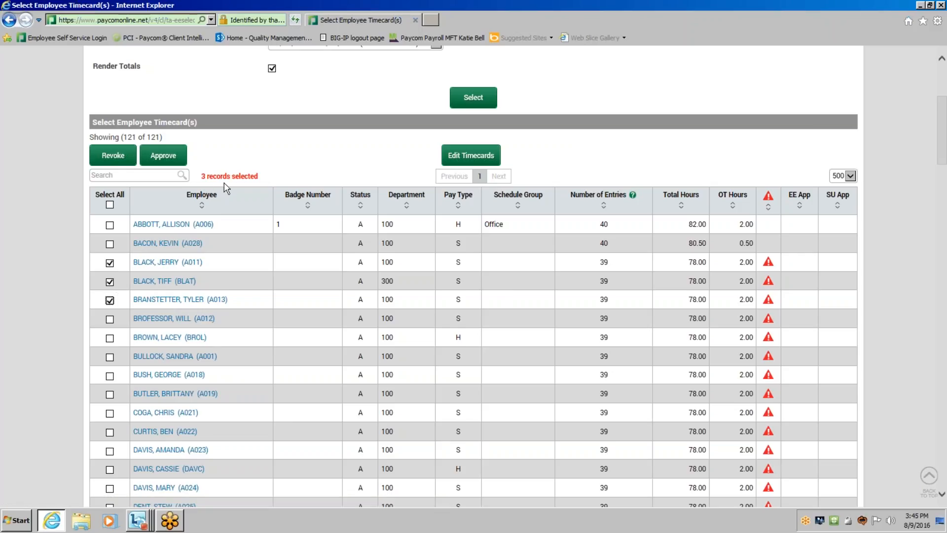
Search the employee list for "yel" and add the matching department 500 employee to the selection.
left_click(146, 176)
type("yelow")
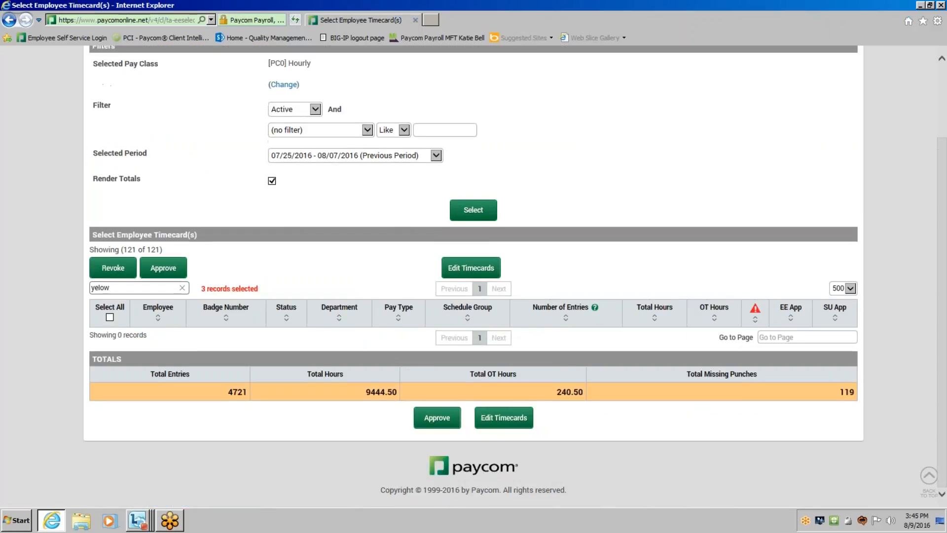
key("BackSpace")
key("BackSpace")
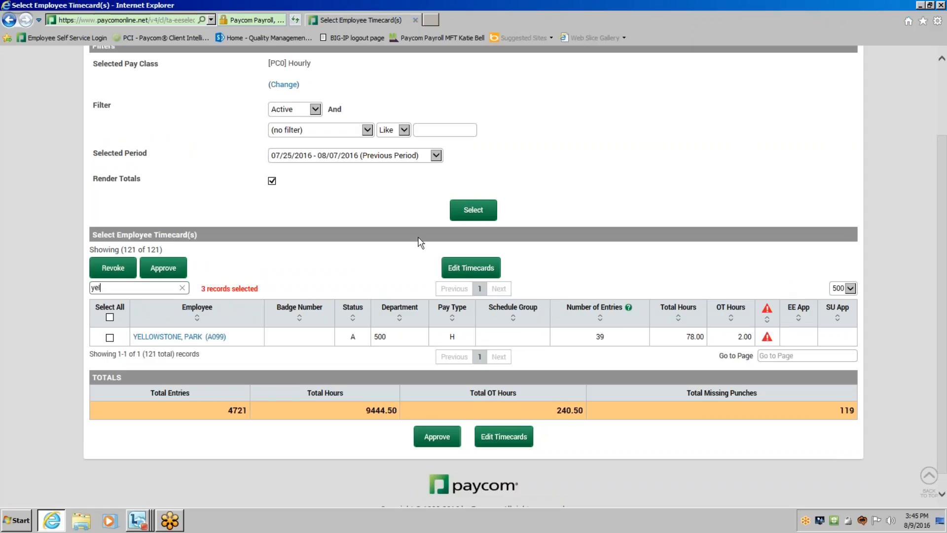
left_click(109, 337)
left_click_drag(258, 290, 206, 290)
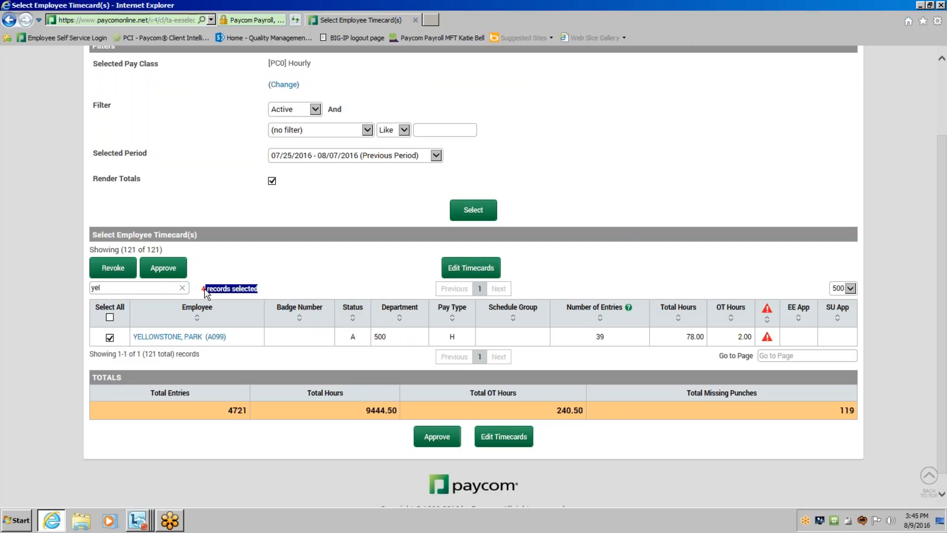
left_click(274, 296)
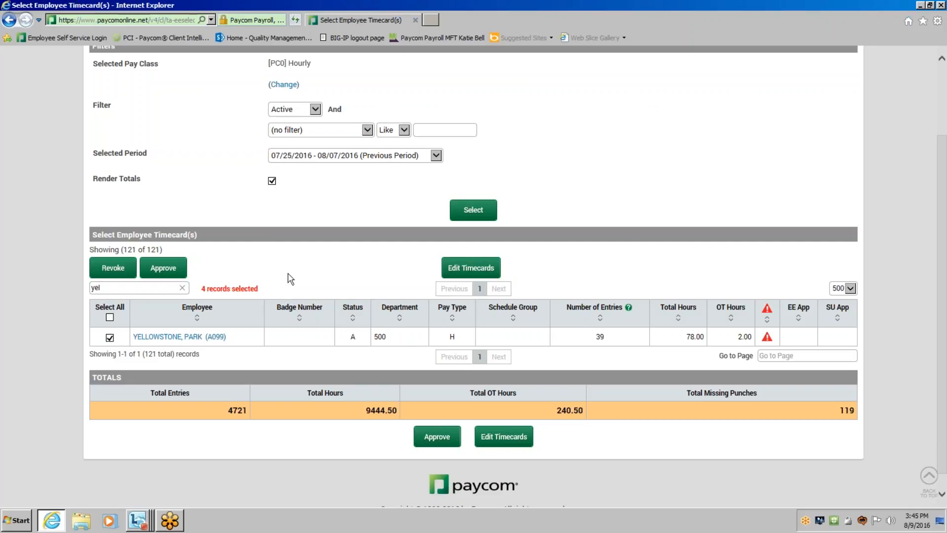
Open the selected employees in the timecard editor and review the first employee's daily punches and weekly totals.
left_click(470, 270)
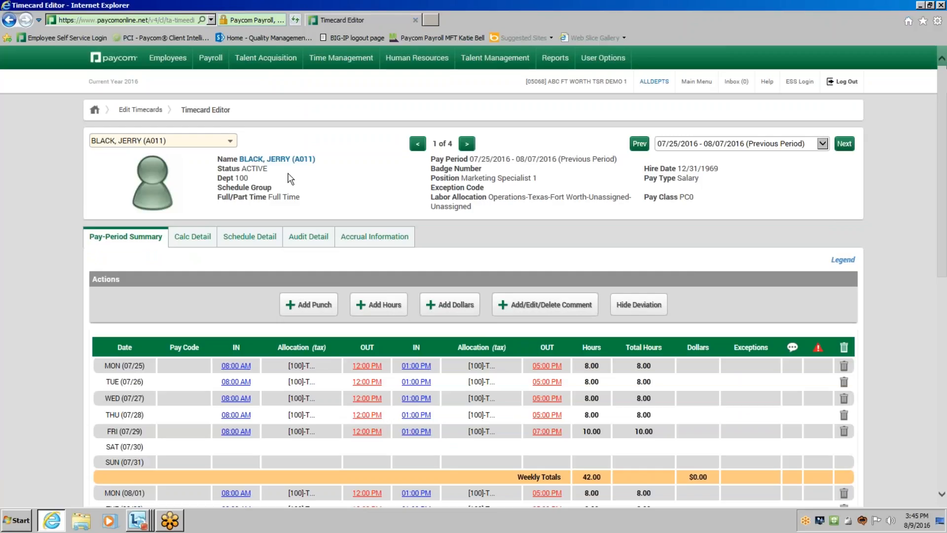
scroll(609, 437, "down", 3)
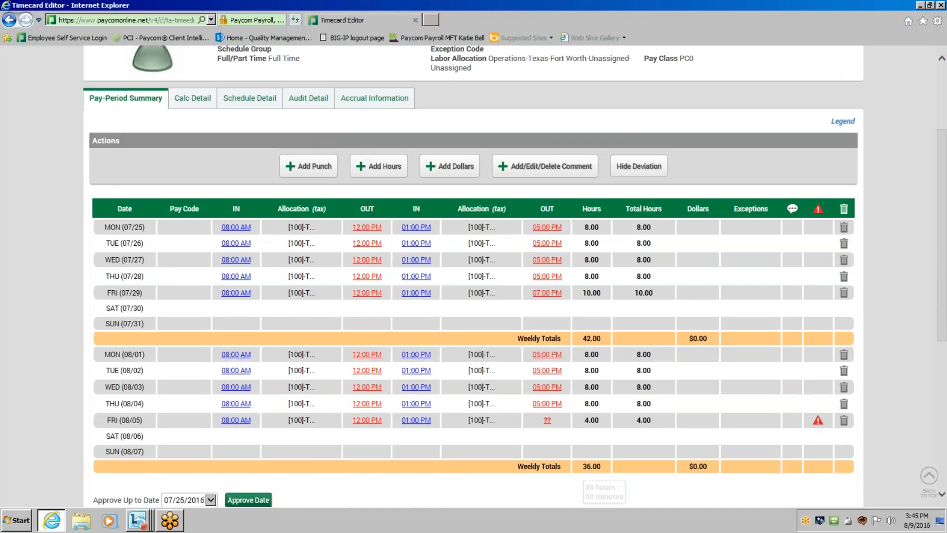
scroll(609, 437, "up", 3)
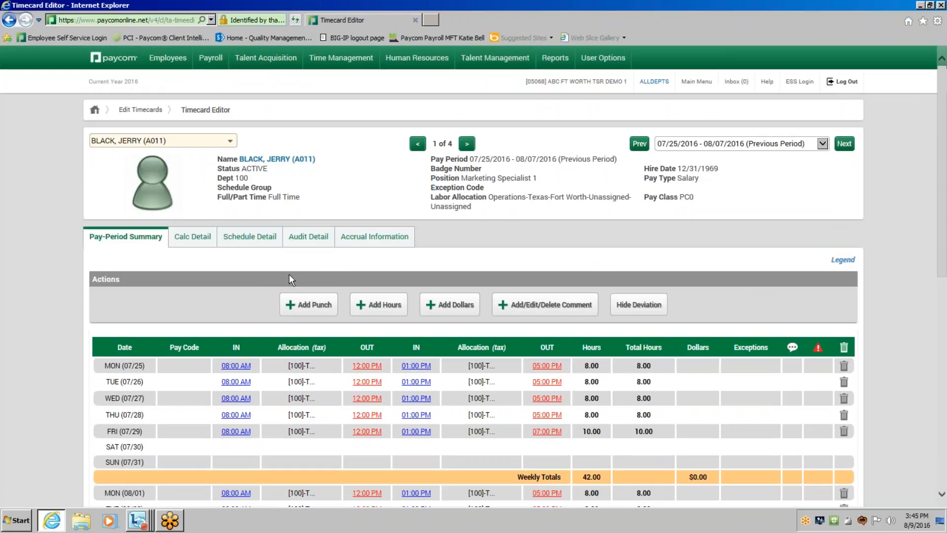
Switch to the second and fourth selected employees' timecards, return to the first, and review its daily rows.
left_click(234, 142)
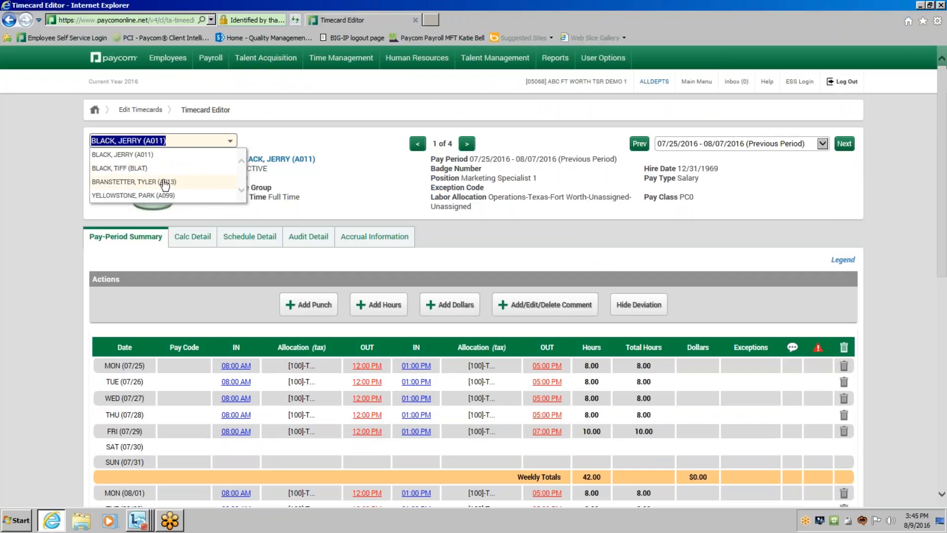
left_click(146, 169)
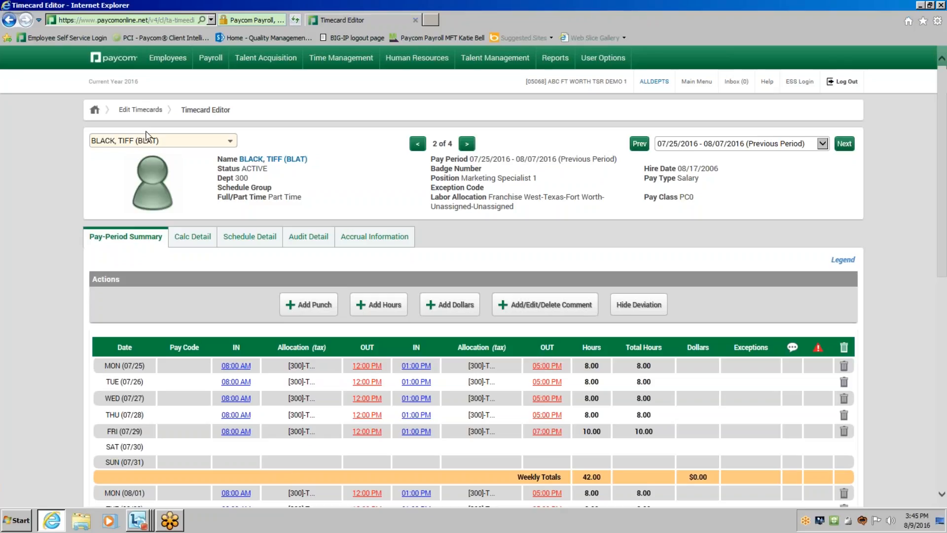
left_click(147, 140)
left_click(150, 195)
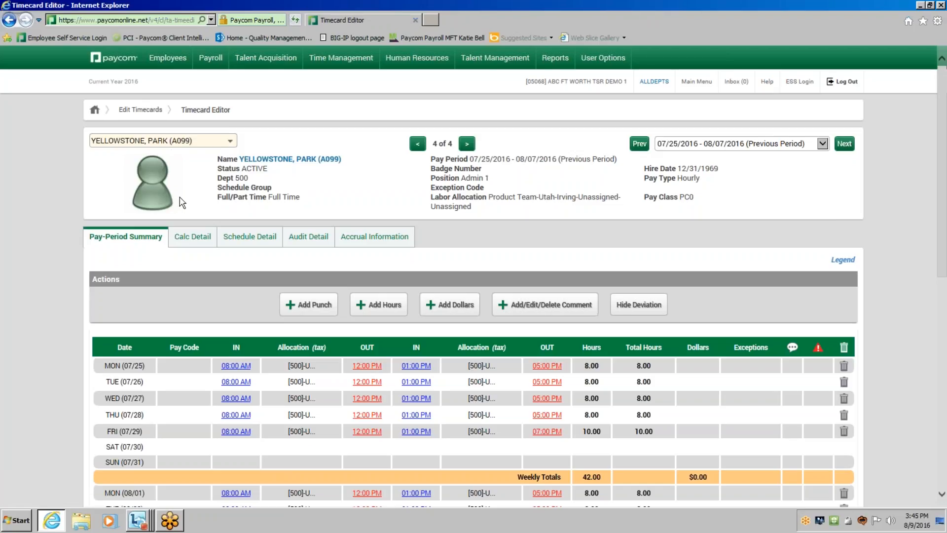
left_click(172, 146)
left_click(174, 152)
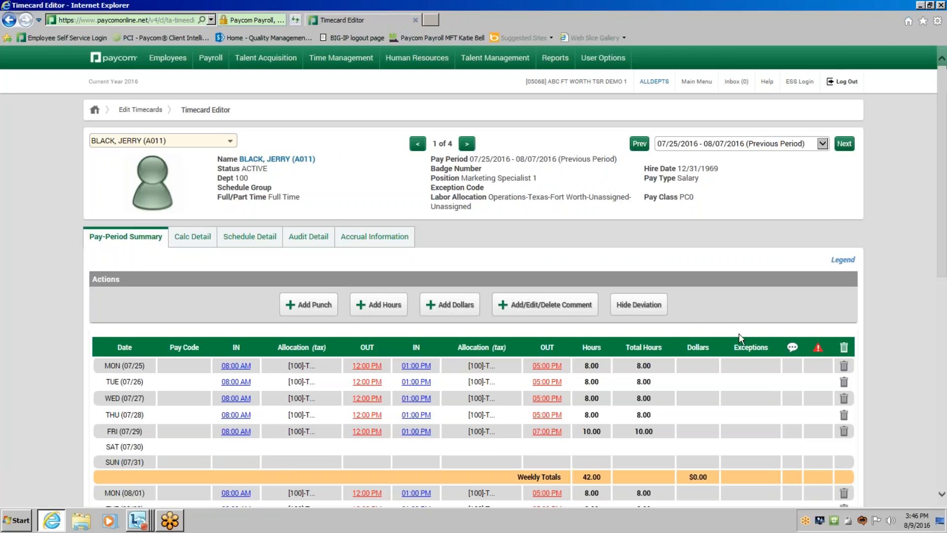
scroll(739, 333, "down", 2)
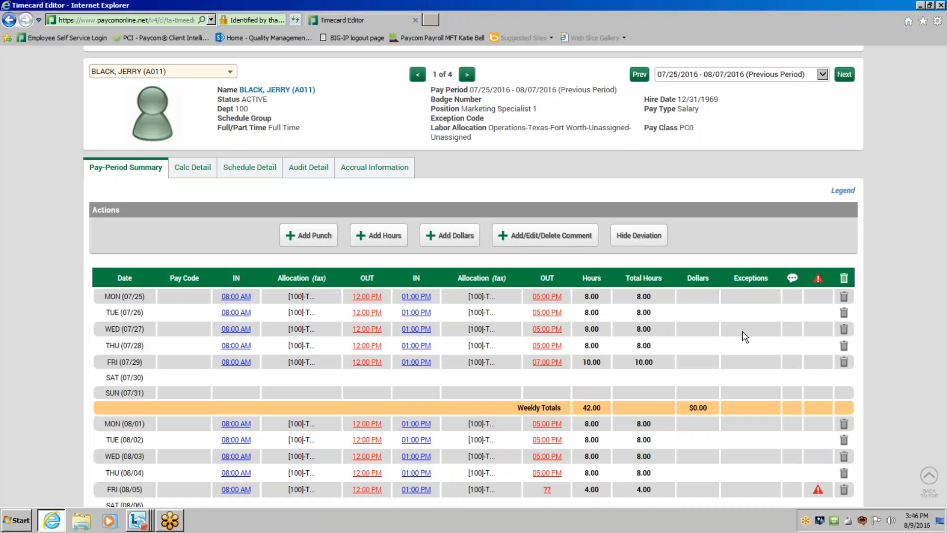
scroll(745, 337, "down", 3)
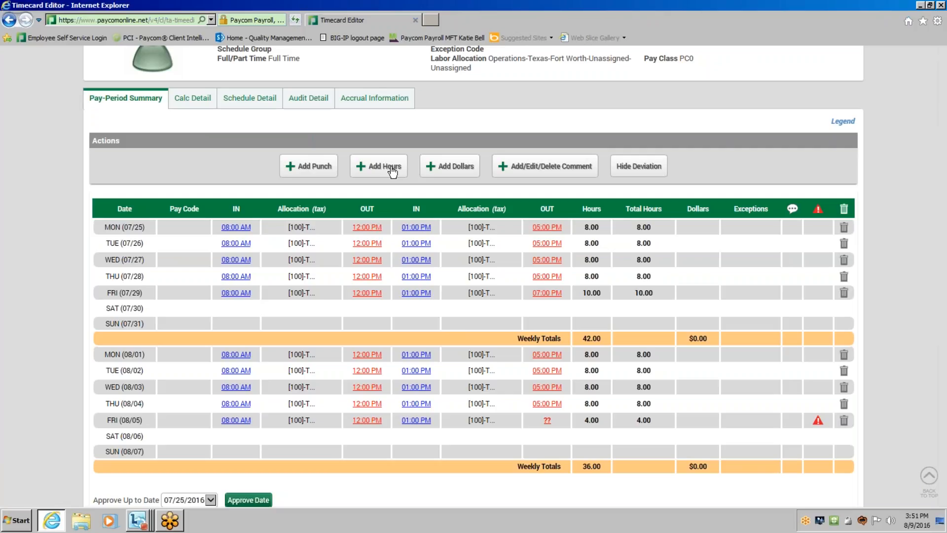
Start adding hours to the first employee's timecard and look through the available pay codes, keeping Regular [R].
left_click(391, 167)
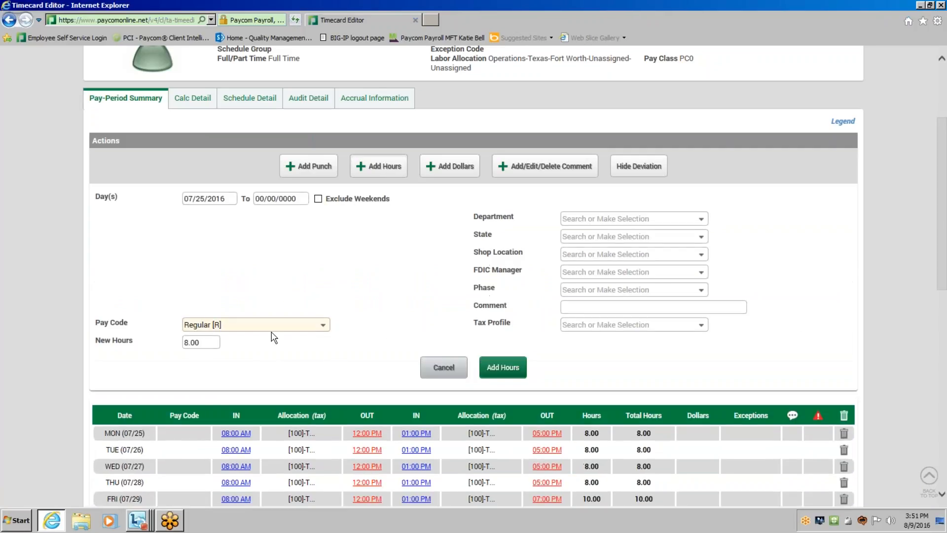
left_click(272, 329)
scroll(276, 341, "down", 4)
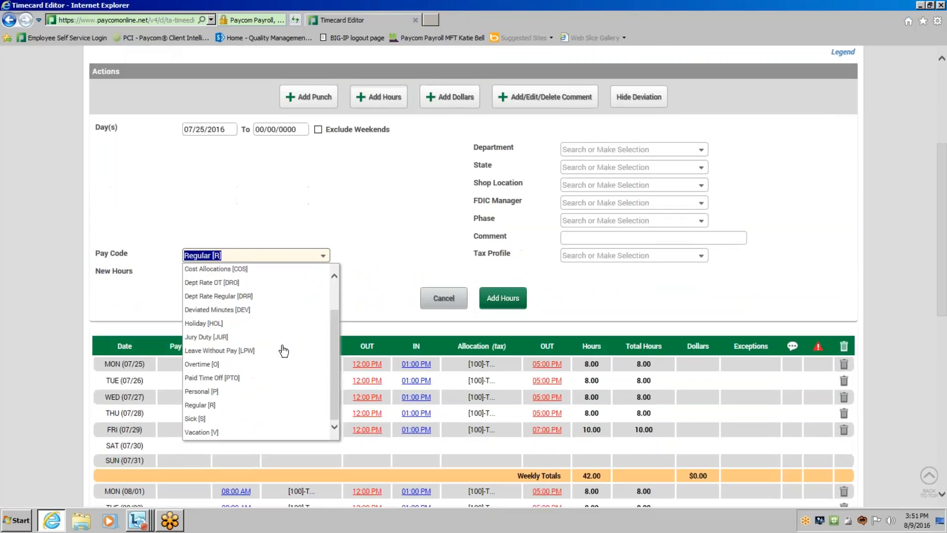
left_click(227, 255)
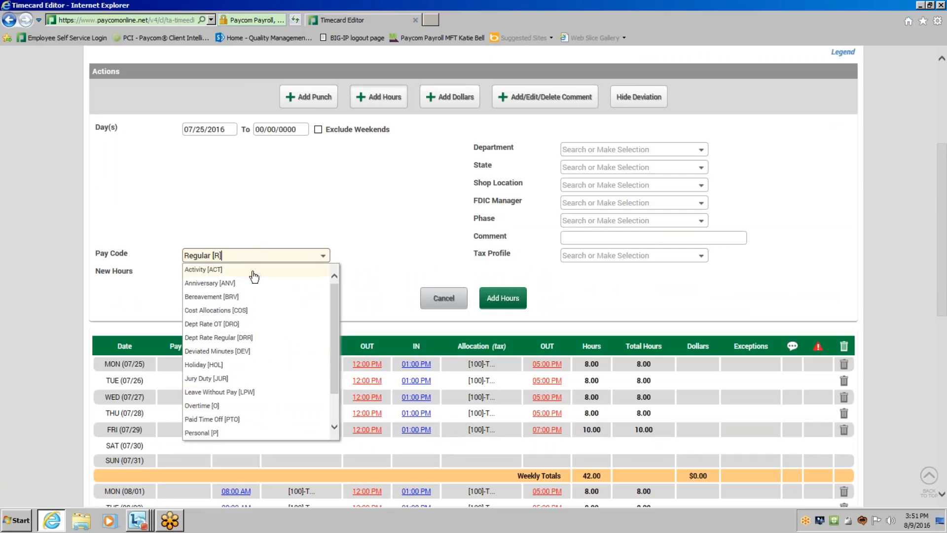
key("Escape")
left_click(247, 255)
left_click(331, 217)
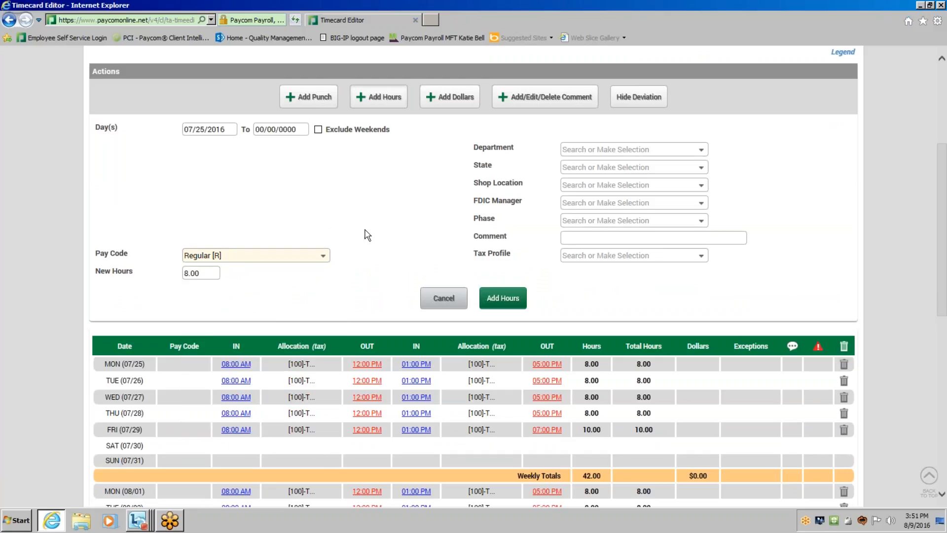
Add 5.00 Regular hours to the timecard for Saturday 07/30/2016.
left_click(236, 129)
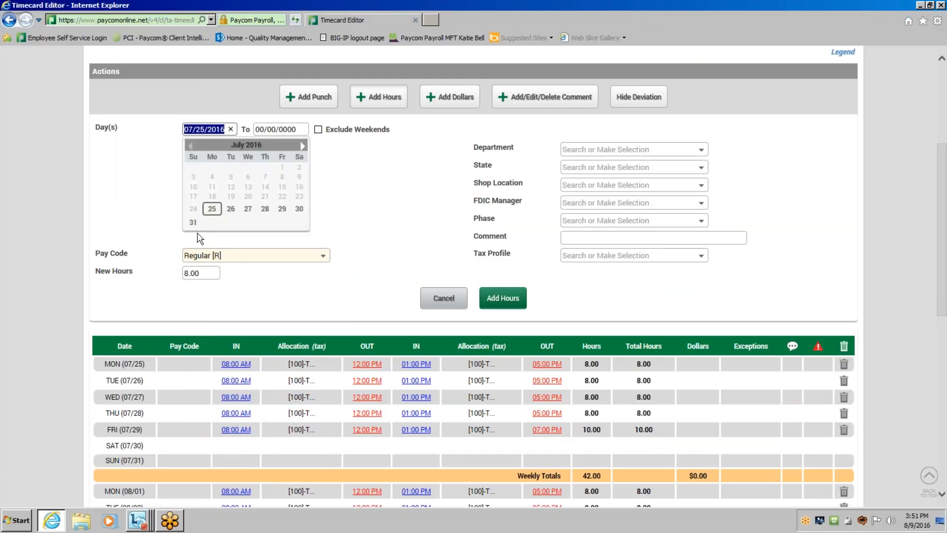
left_click(299, 209)
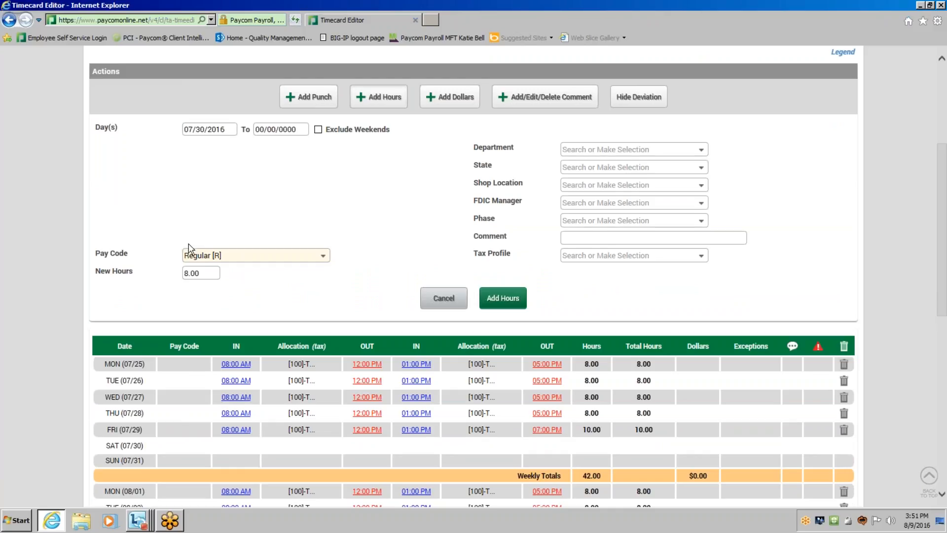
key("Tab")
type("5.00")
left_click(510, 298)
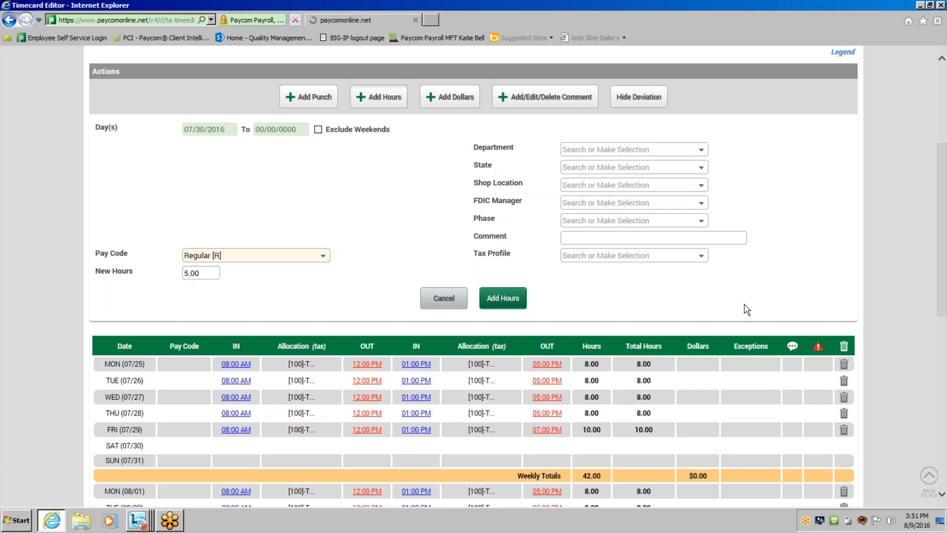
scroll(367, 404, "down", 2)
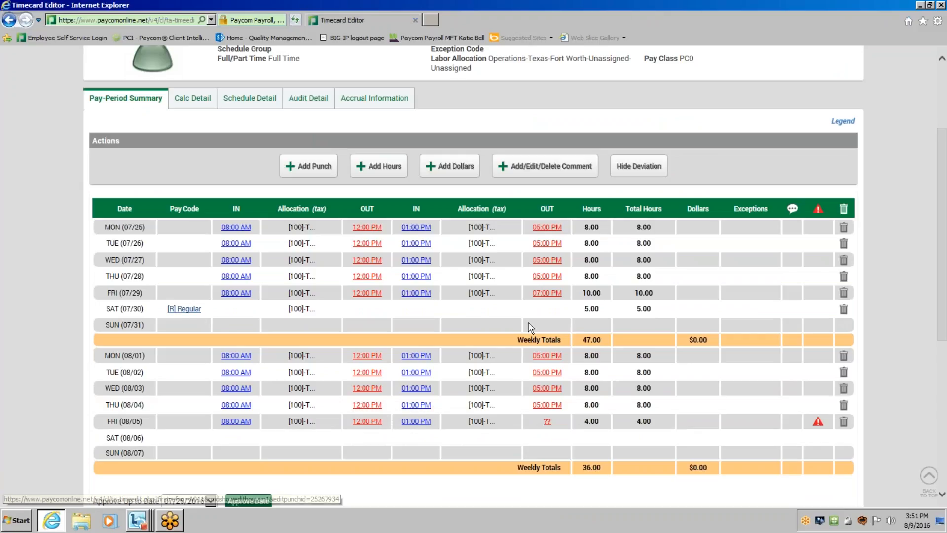
mouse_move(587, 312)
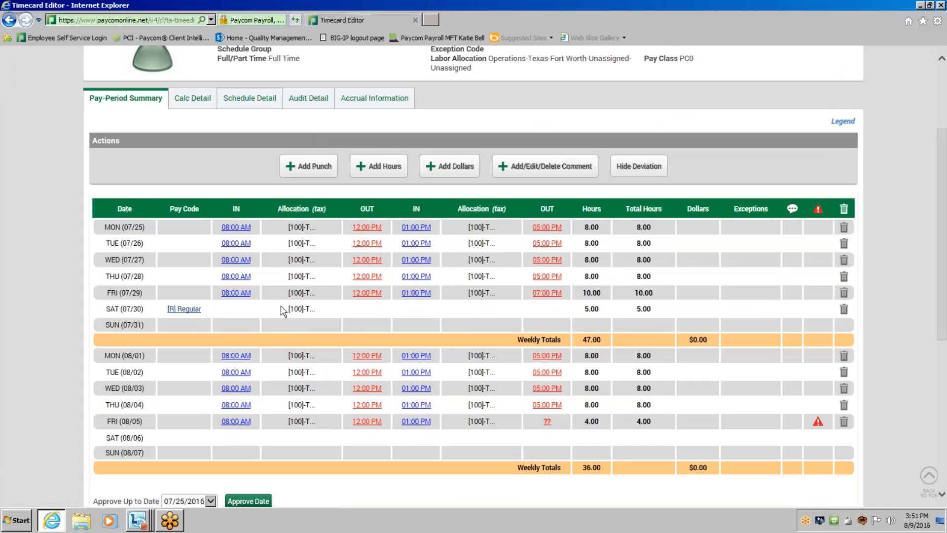
Add the comment "Retro Pay" to the Regular hours entry on Saturday 07/30 and update the hours.
left_click(185, 309)
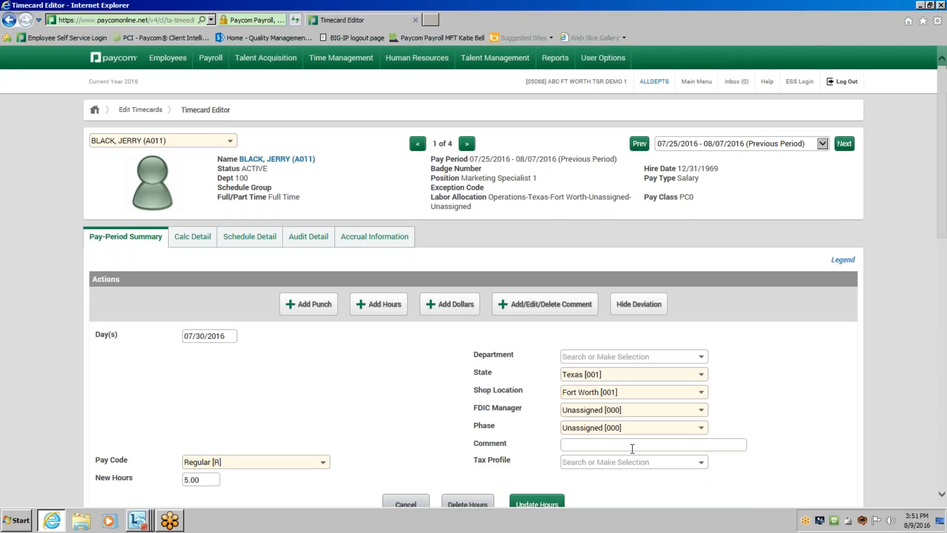
scroll(632, 447, "down", 3)
left_click(624, 373)
type("REtro")
key("BackSpace")
key("BackSpace")
key("BackSpace")
key("BackSpace")
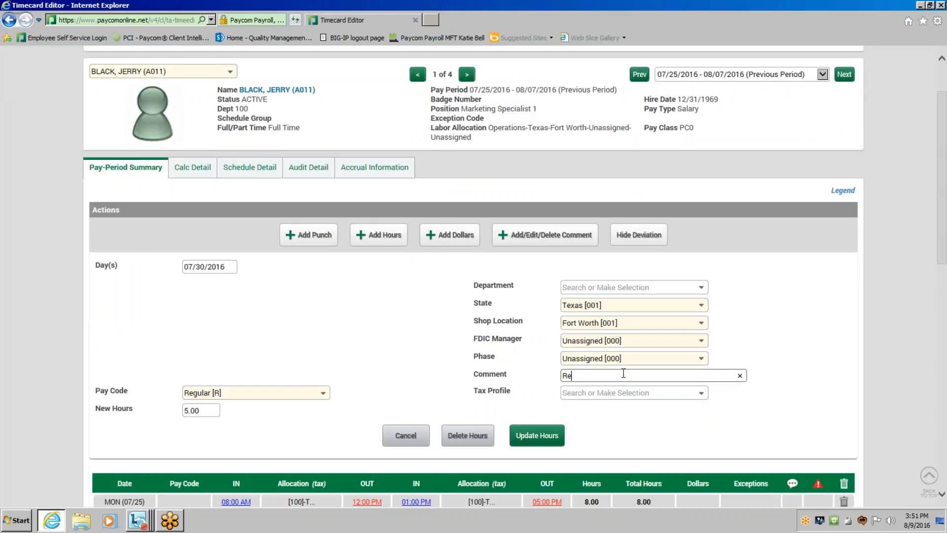
type("etro Pay")
left_click(552, 435)
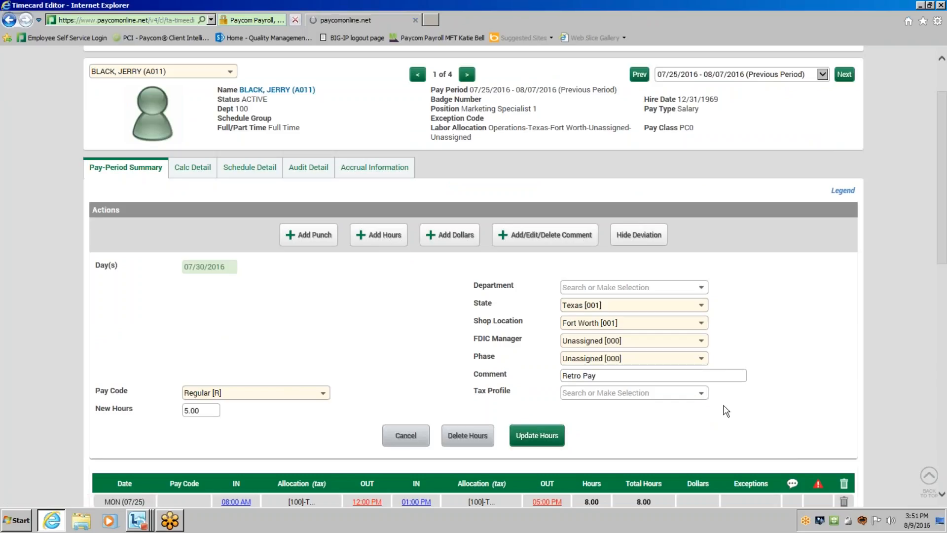
scroll(729, 401, "down", 3)
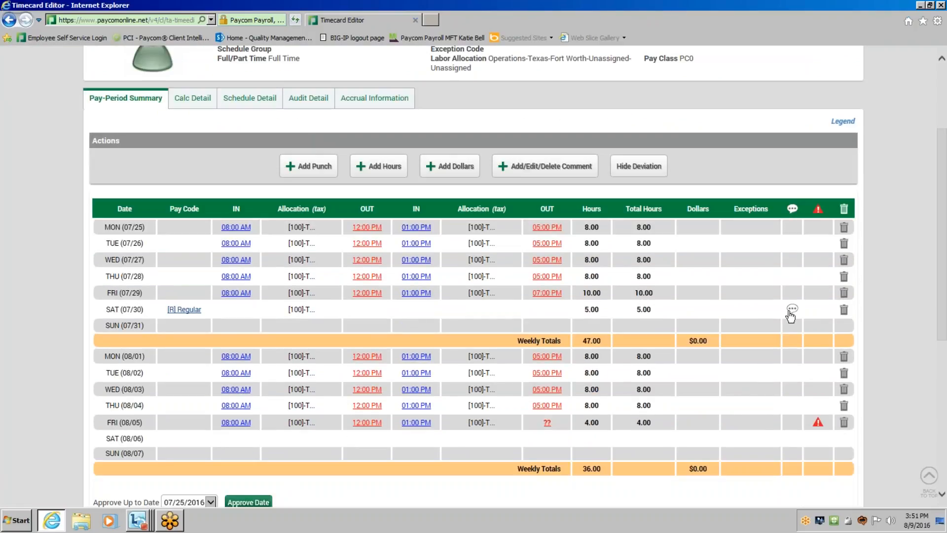
mouse_move(790, 312)
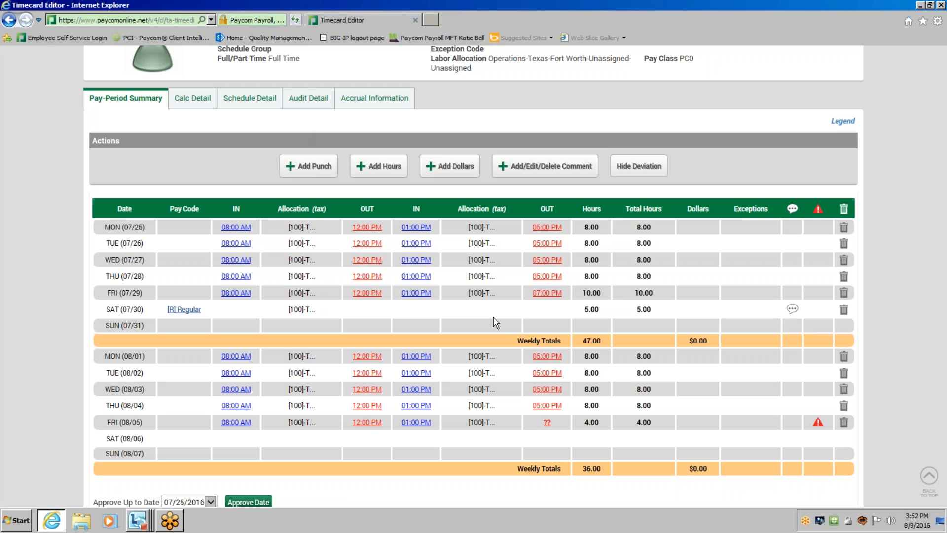
Check the timecard's pay-period totals and go back to the Edit Timecards pay class selection page.
scroll(503, 328, "down", 3)
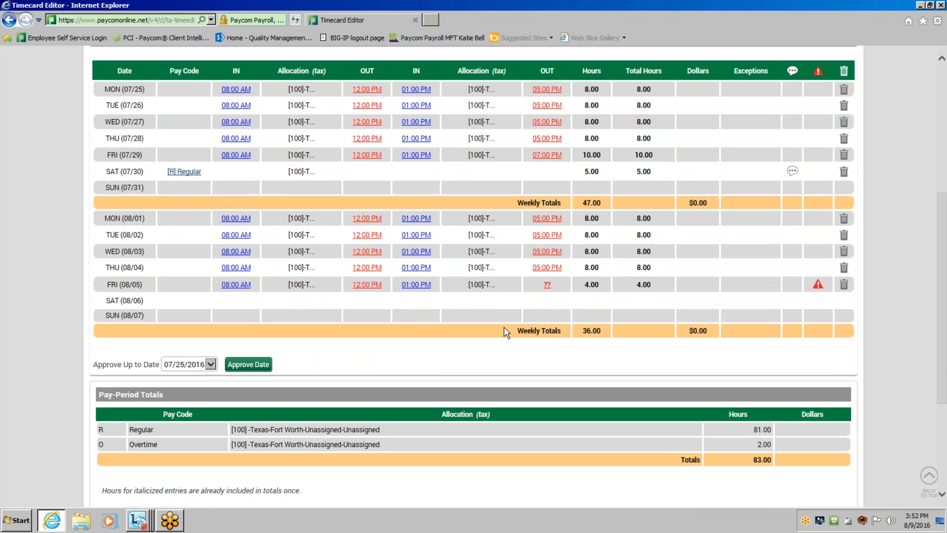
scroll(506, 331, "up", 6)
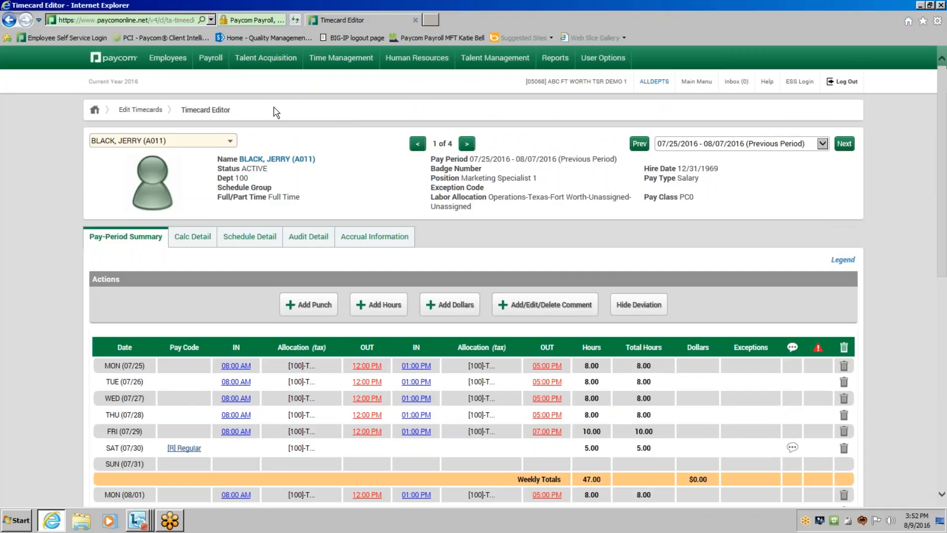
left_click(414, 62)
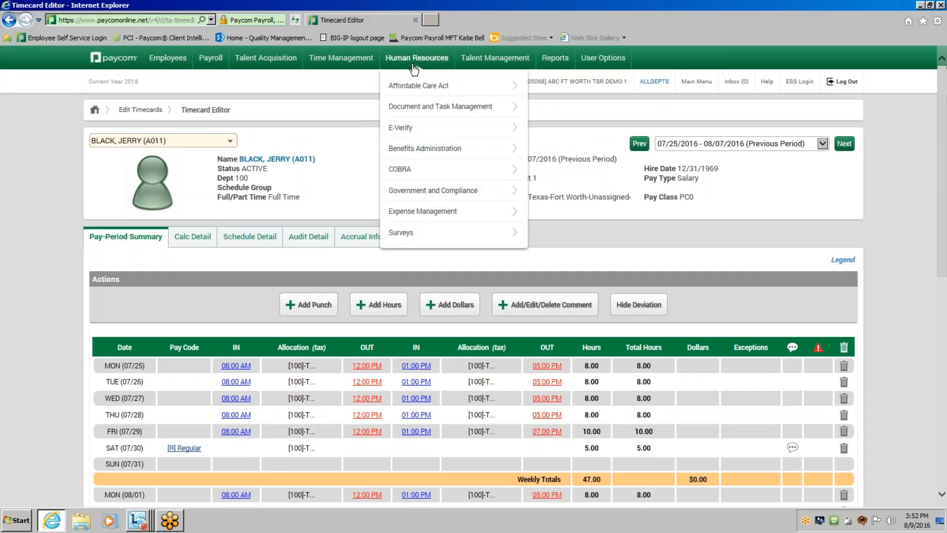
left_click(340, 58)
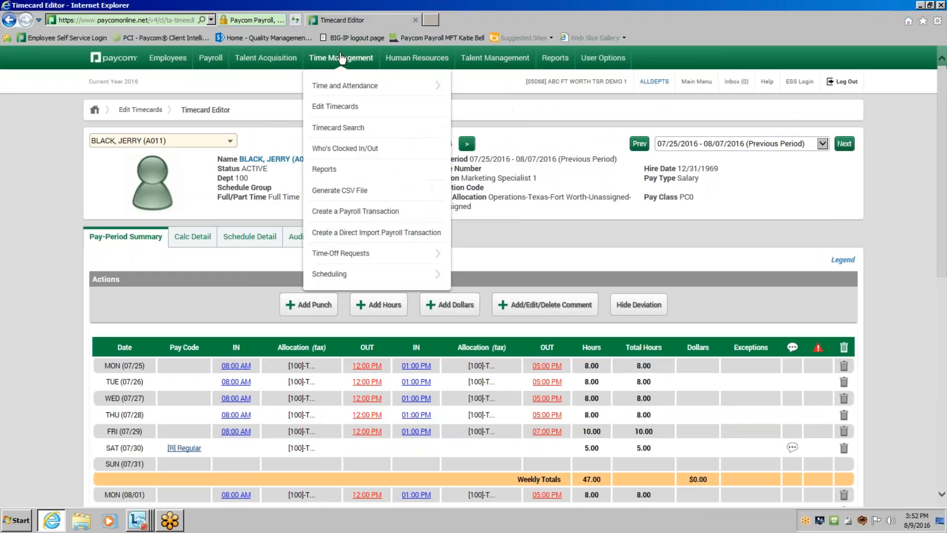
left_click(333, 109)
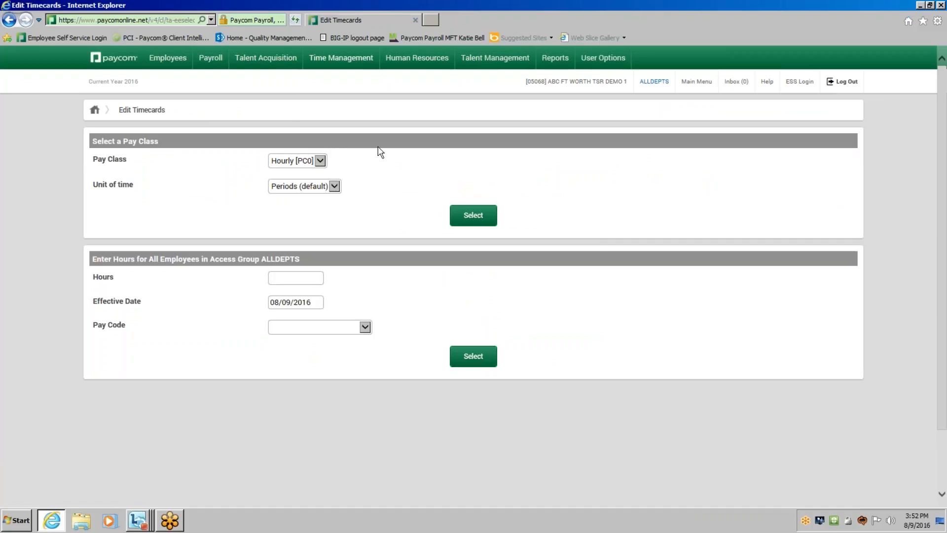
Open the seventh employee's timecard through Timecard Search and switch it to the previous pay period, 07/25/2016 - 08/07/2016.
mouse_move(351, 62)
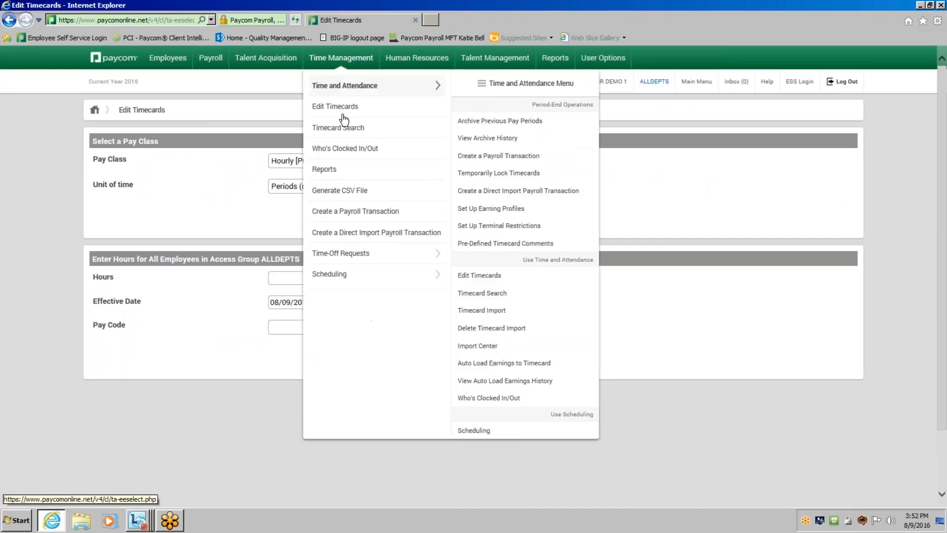
left_click(343, 129)
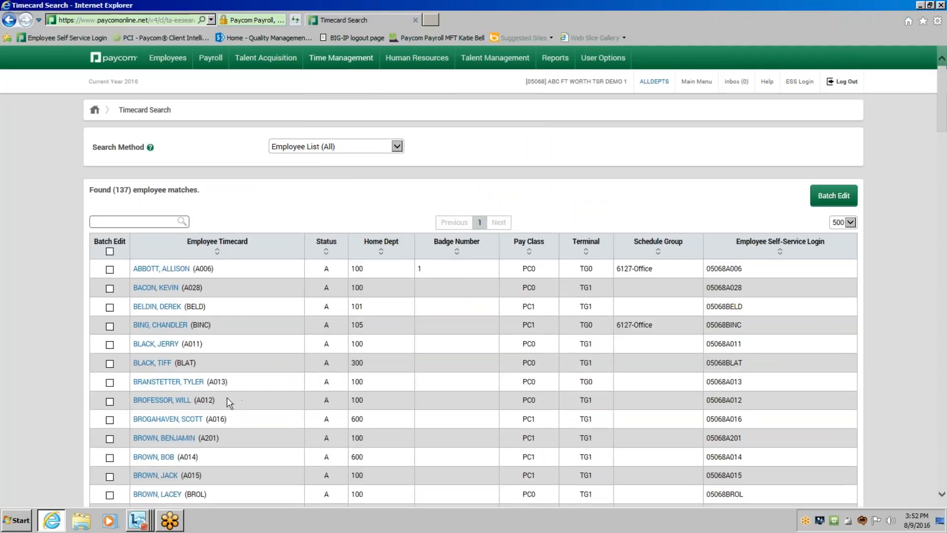
left_click(170, 381)
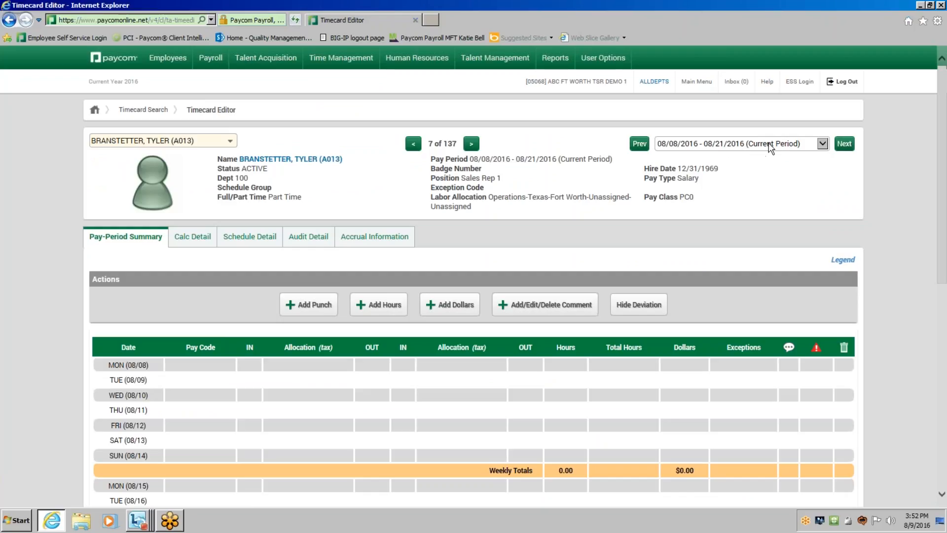
left_click(640, 144)
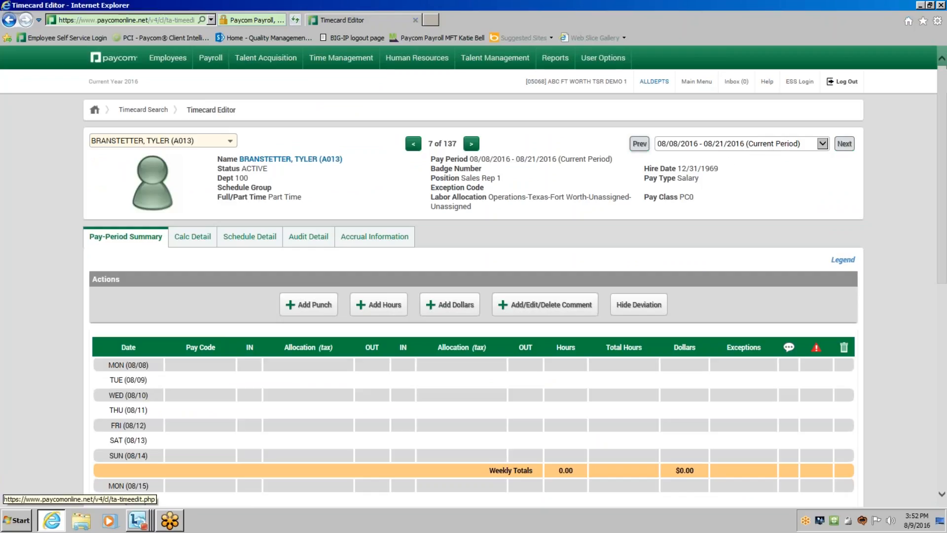
scroll(791, 215, "down", 2)
scroll(757, 194, "down", 2)
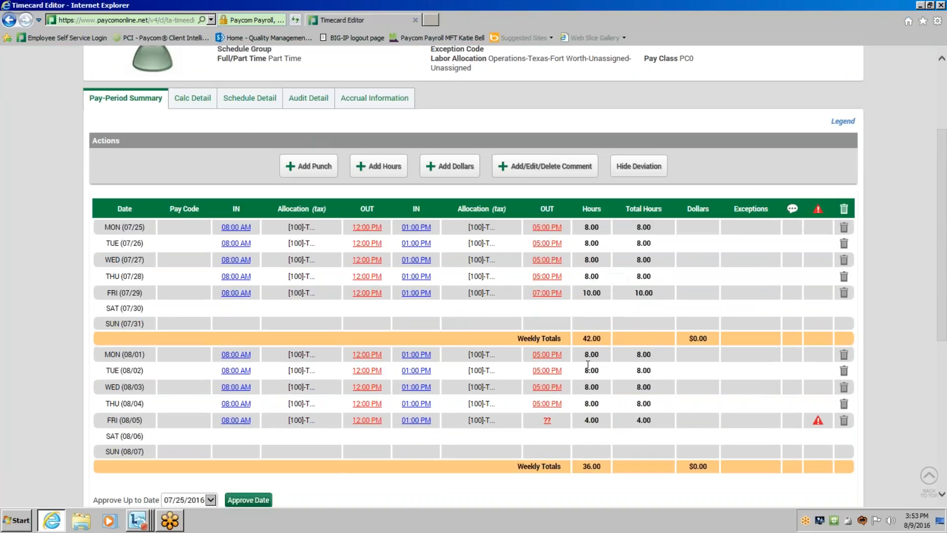
Look through the available approve-up-to dates for this timecard without choosing one, and return to the employee summary.
scroll(626, 330, "down", 2)
left_click(198, 430)
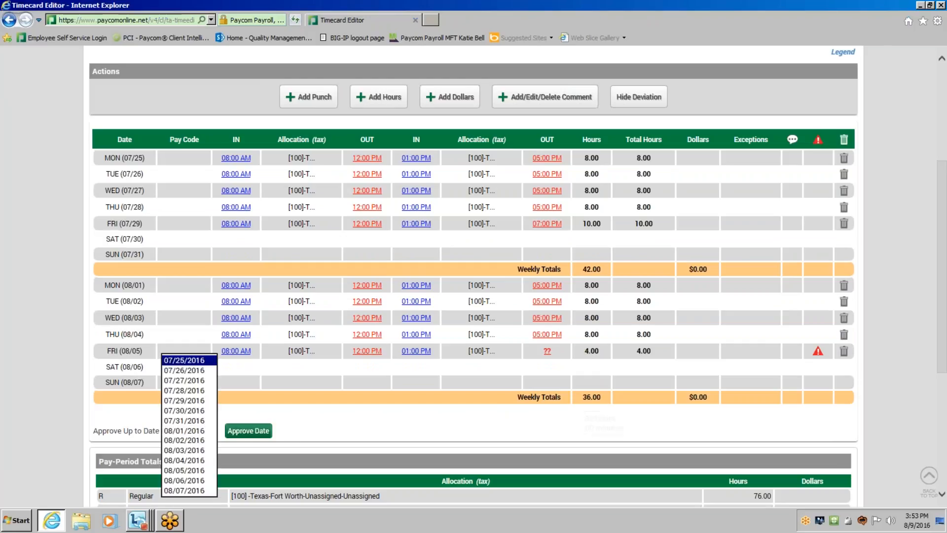
left_click(605, 418)
scroll(600, 417, "up", 4)
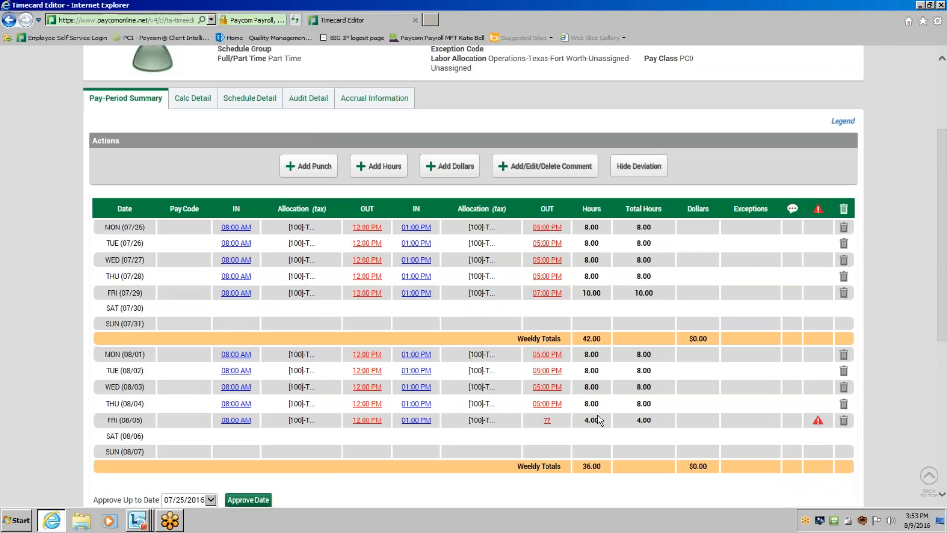
scroll(588, 419, "up", 2)
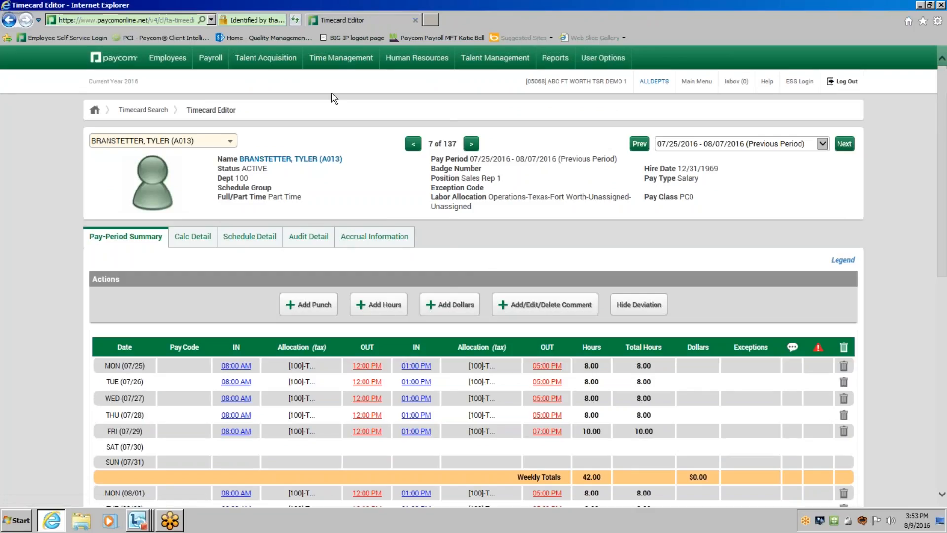
Open the Time-Off Calendar from Time-Off Requests and view the full month of August 2016.
left_click(337, 59)
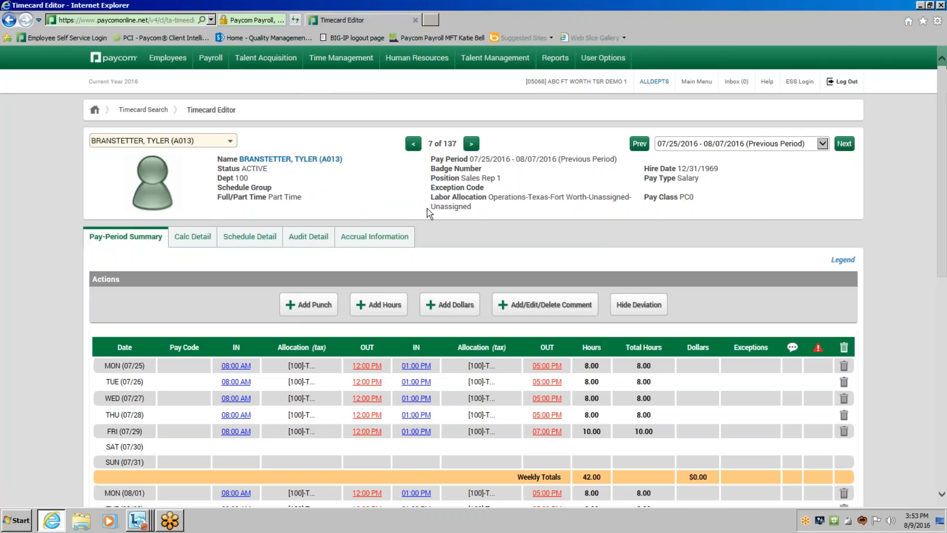
mouse_move(349, 72)
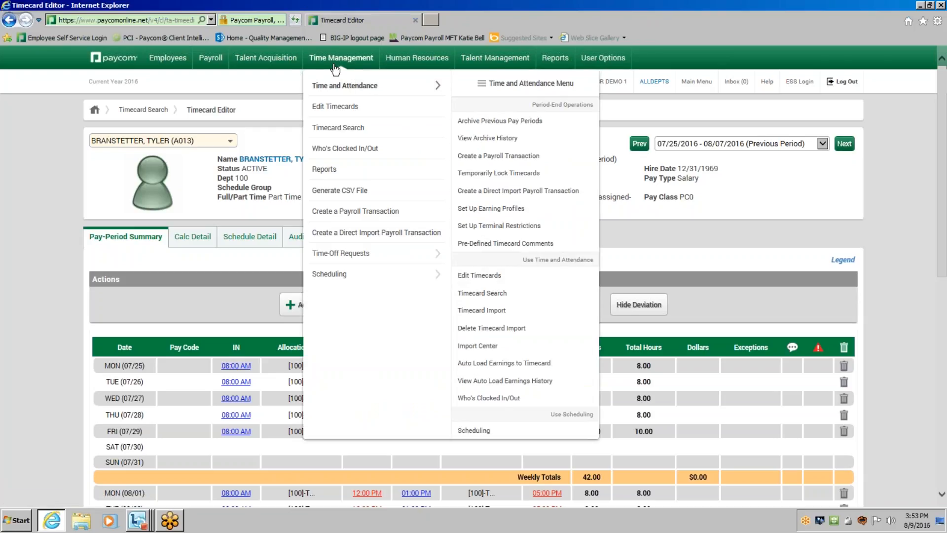
left_click(342, 255)
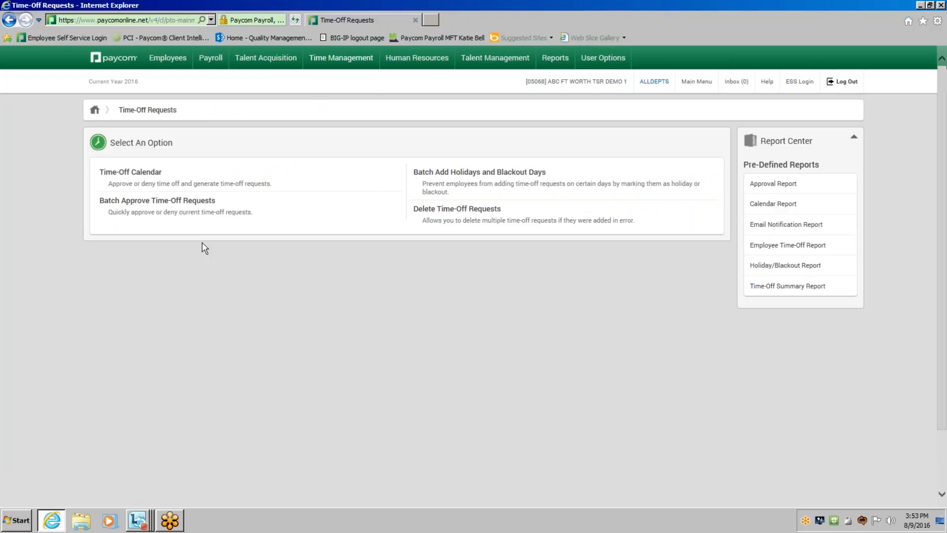
left_click(142, 178)
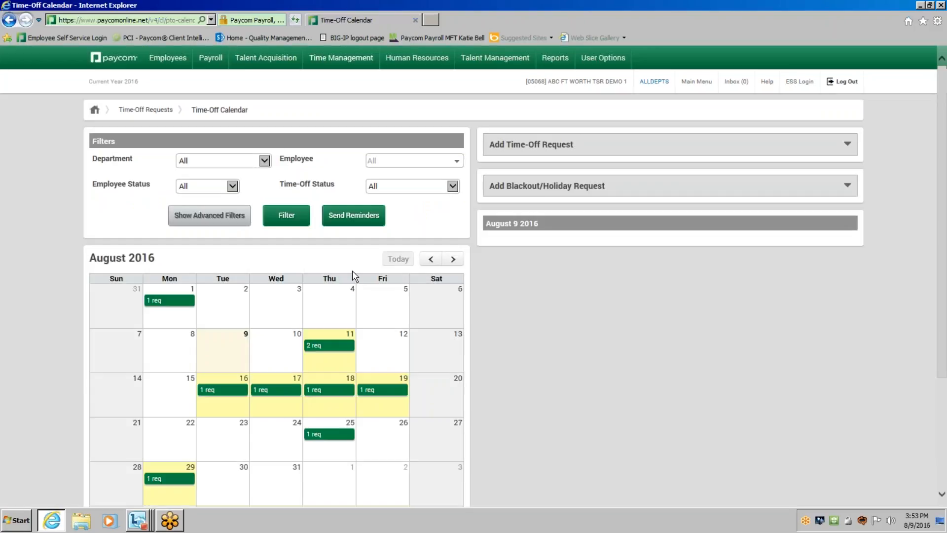
scroll(354, 274, "down", 2)
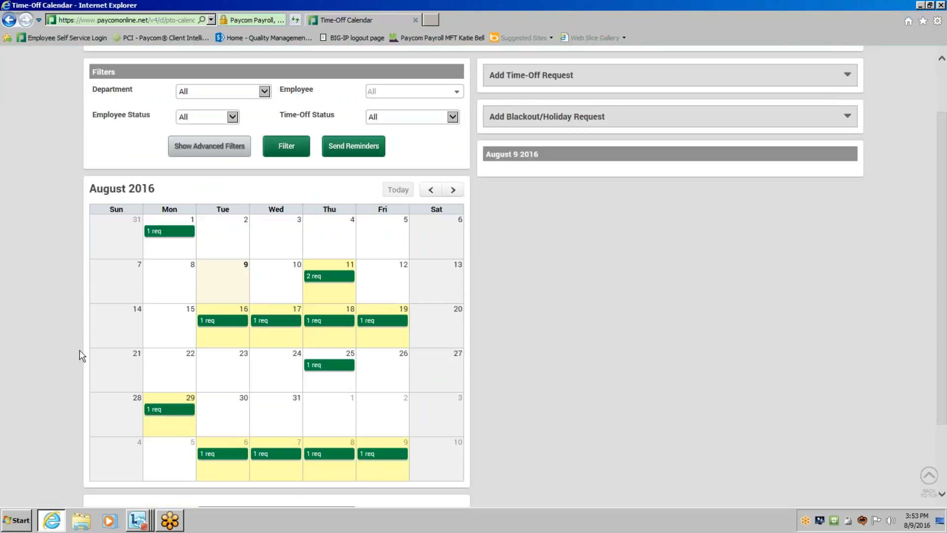
scroll(79, 345, "down", 2)
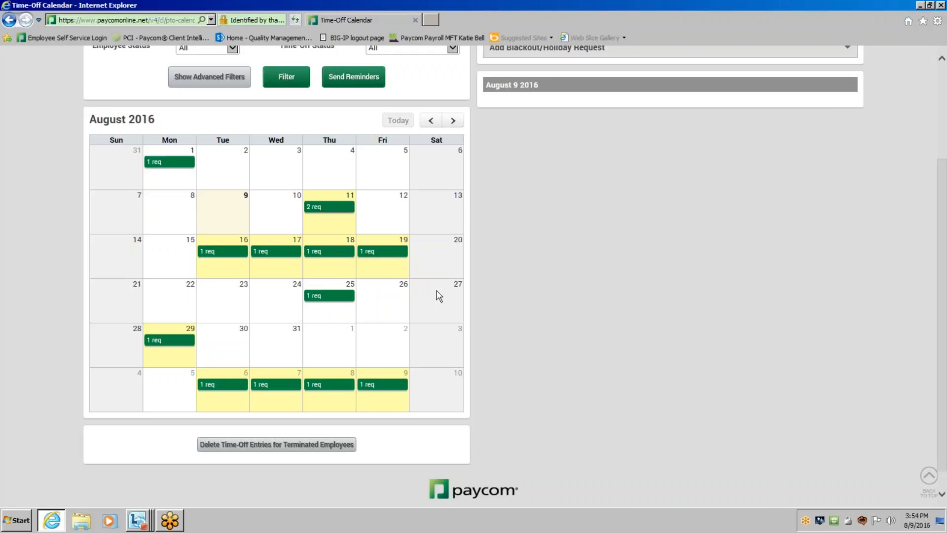
Show the August 11 time-off requests and examine the first request's available, approved, pending, net and projected hours.
left_click(329, 213)
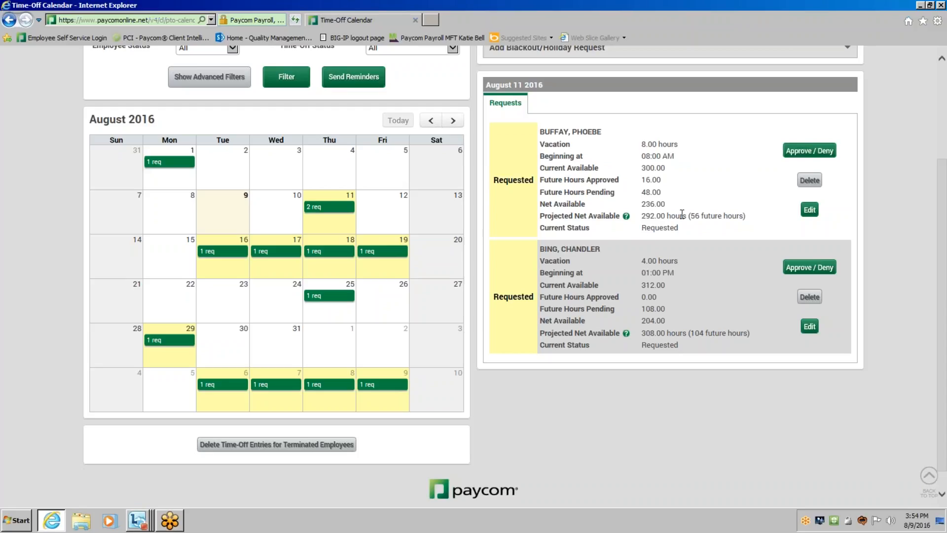
double_click(659, 180)
left_click(646, 168)
double_click(646, 168)
left_click(637, 191)
double_click(638, 192)
left_click(636, 202)
double_click(635, 203)
left_click(643, 220)
left_click_drag(735, 212, 742, 217)
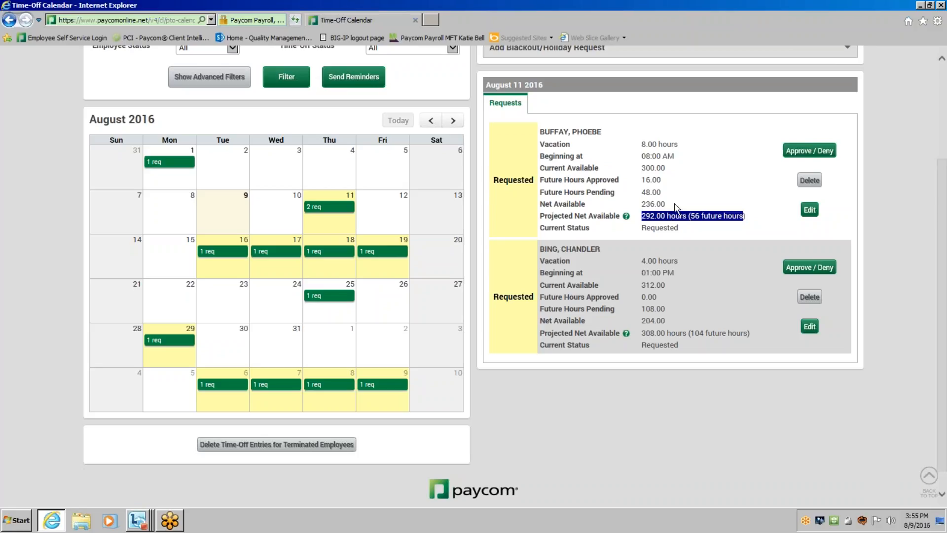
Approve the 8-hour vacation request on August 11 with the comment "Have Fun!".
scroll(705, 217, "up", 3)
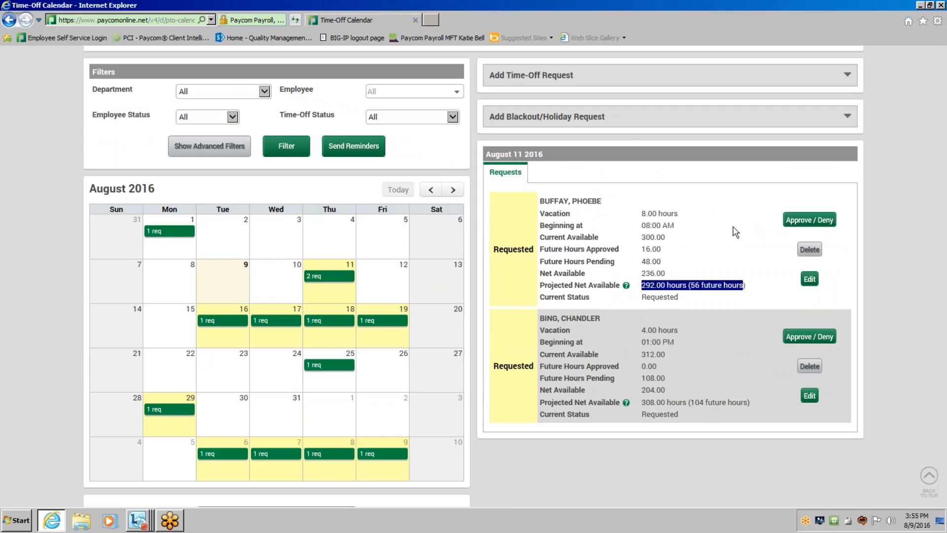
left_click(736, 232)
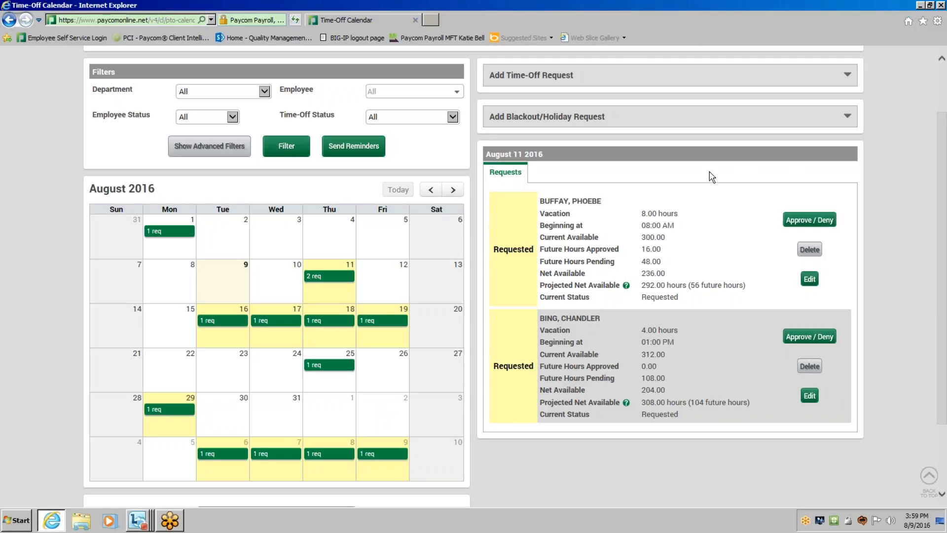
scroll(727, 207, "up", 2)
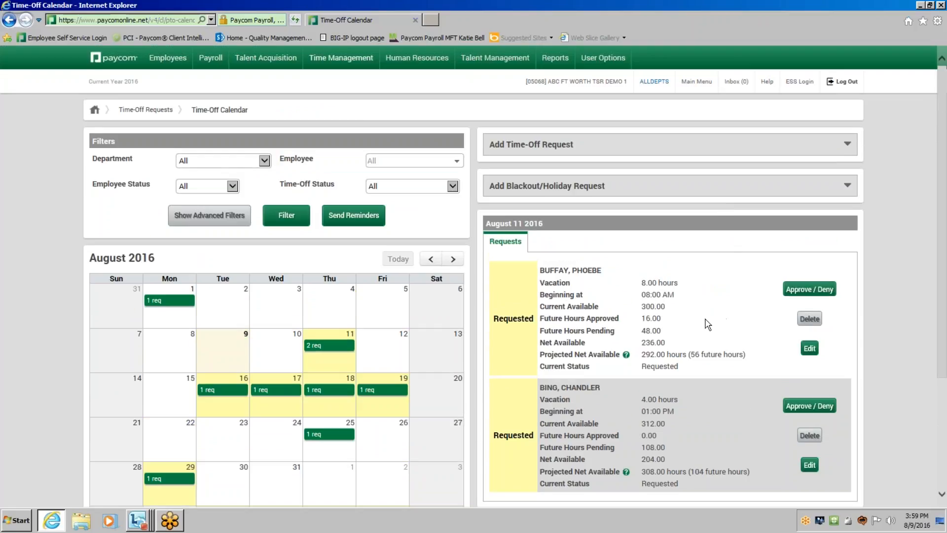
scroll(667, 318, "down", 2)
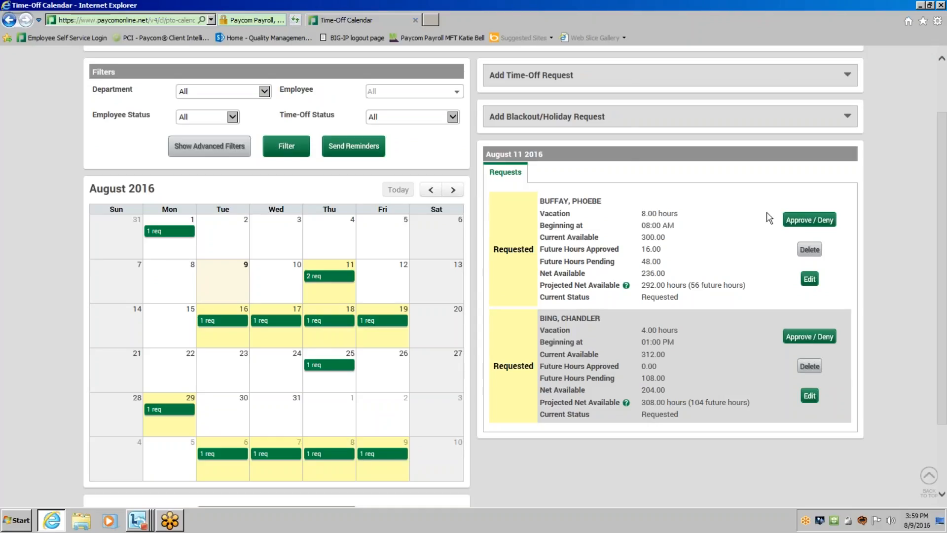
left_click(817, 222)
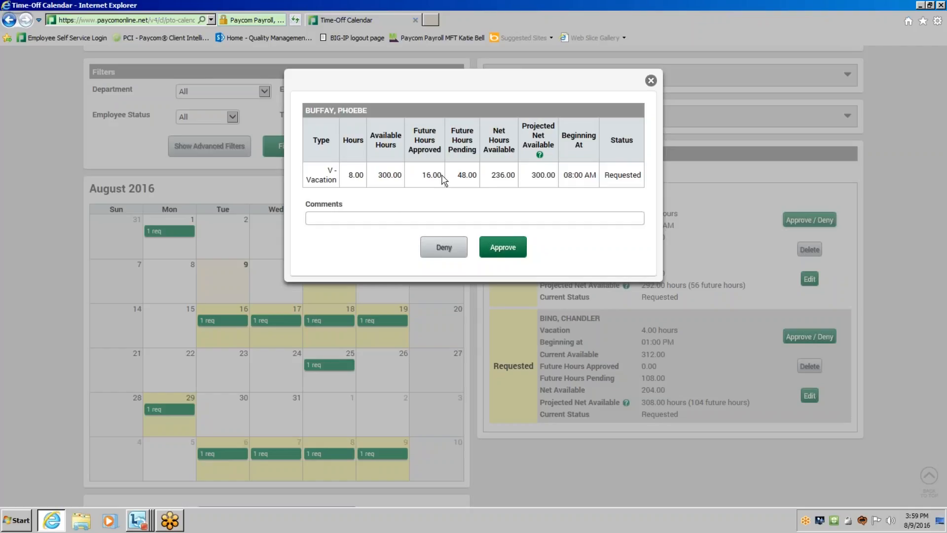
left_click(384, 220)
type("Have Fun!")
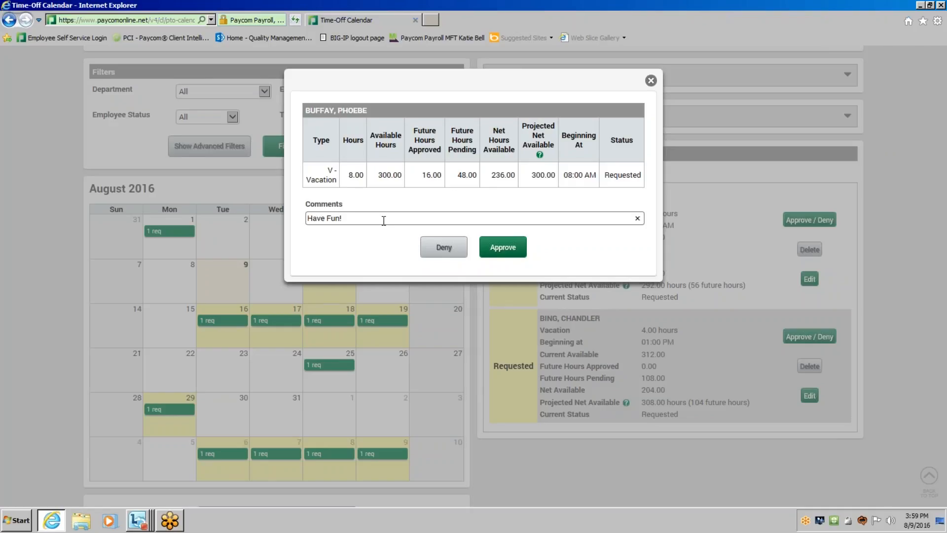
left_click(503, 252)
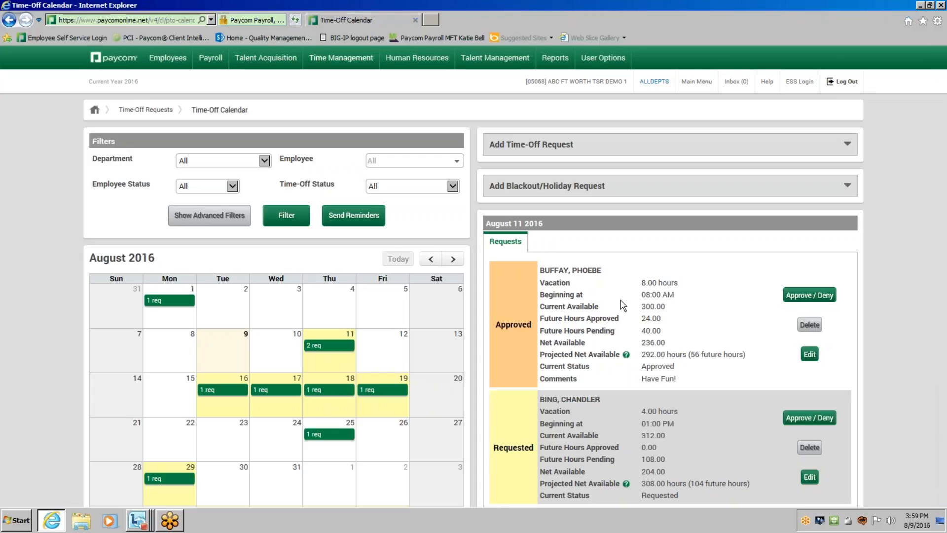
Deny the 4-hour vacation request on August 11 with the comment "Sorry. Cant take off.".
scroll(622, 305, "down", 3)
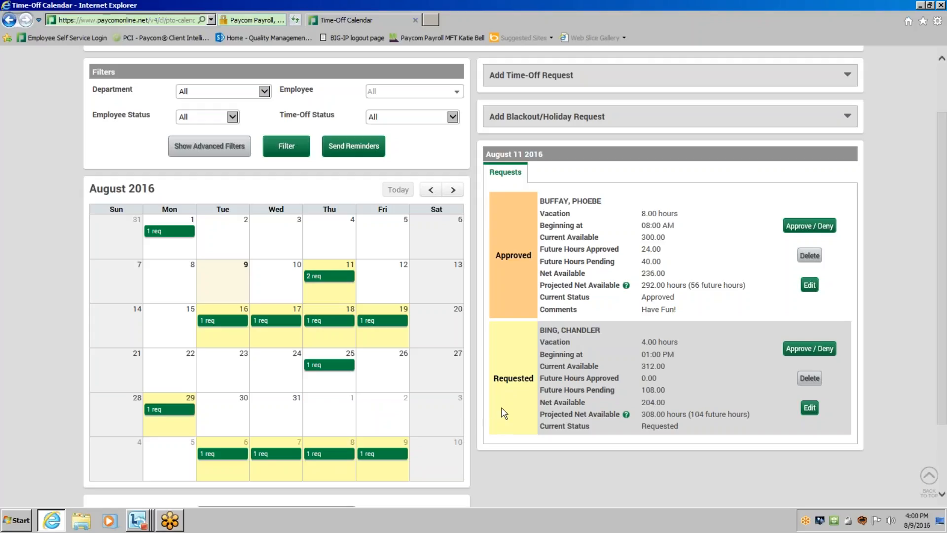
mouse_move(545, 414)
scroll(625, 367, "up", 2)
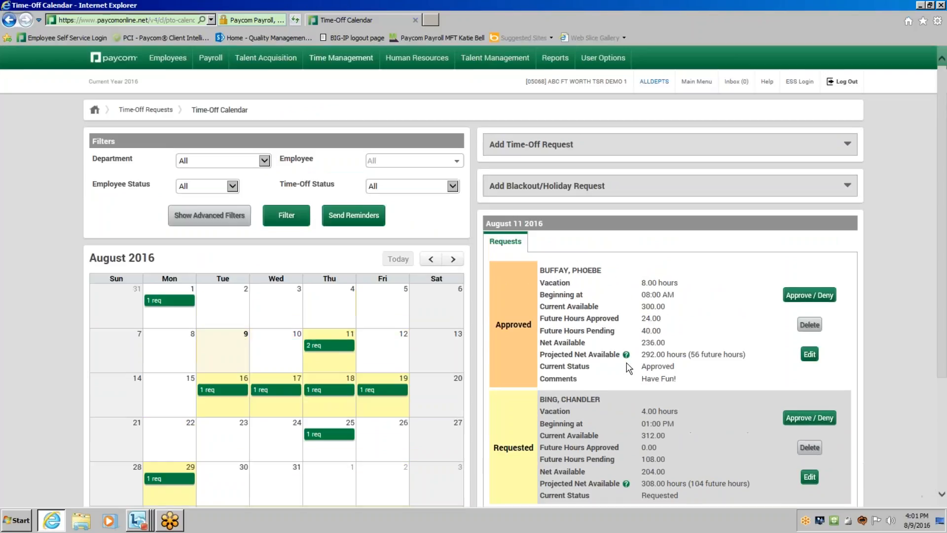
scroll(632, 396, "down", 2)
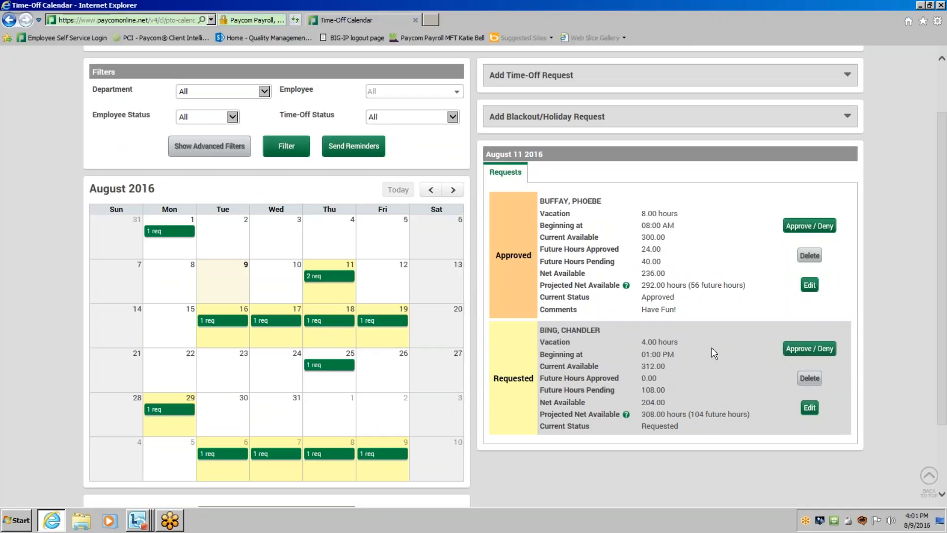
left_click(794, 350)
left_click(385, 217)
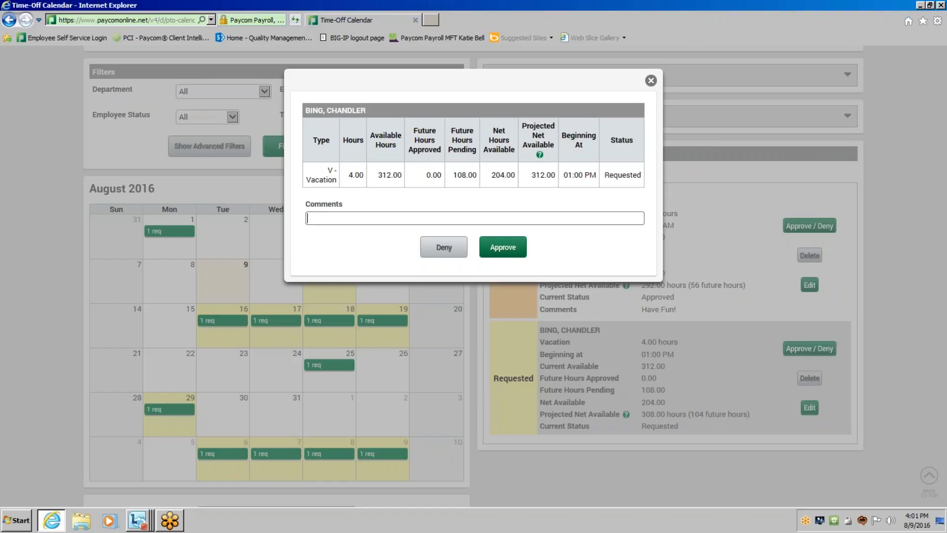
type("Sorry. No")
key("BackSpace")
key("BackSpace")
type("Can't ta")
key("BackSpace")
key("BackSpace")
key("BackSpace")
key("BackSpace")
key("BackSpace")
type("t take off.")
left_click(457, 249)
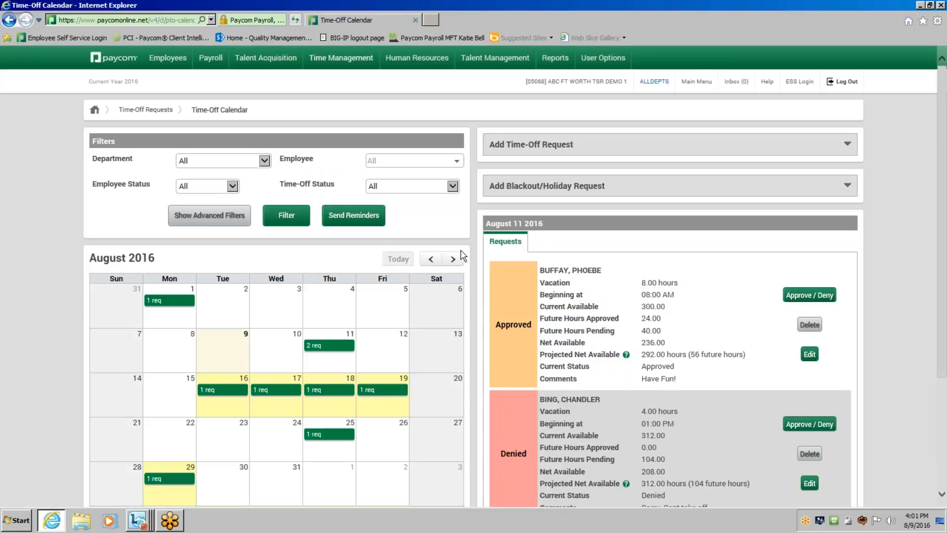
View the August 16 request on the calendar, and return to the August 11 requests to compare their statuses.
scroll(538, 311, "down", 1)
scroll(538, 312, "down", 1)
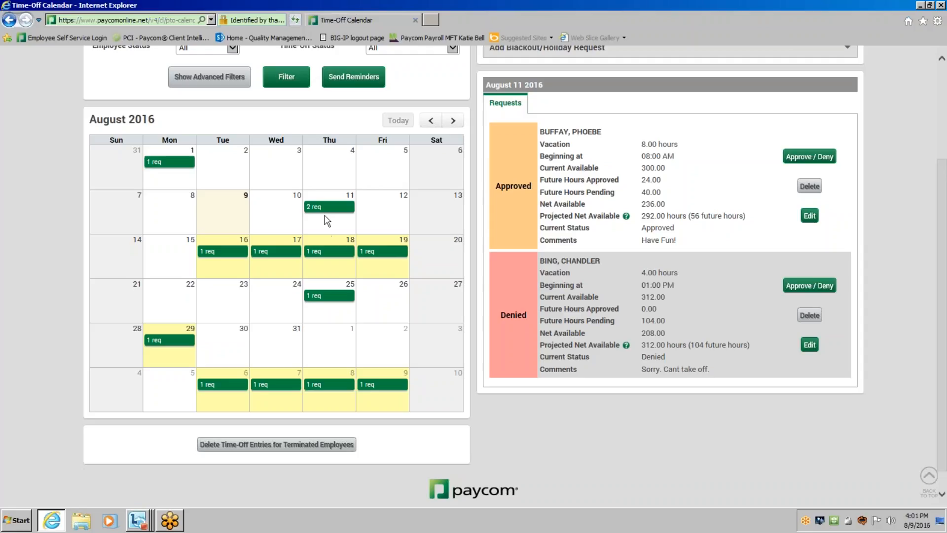
left_click(228, 254)
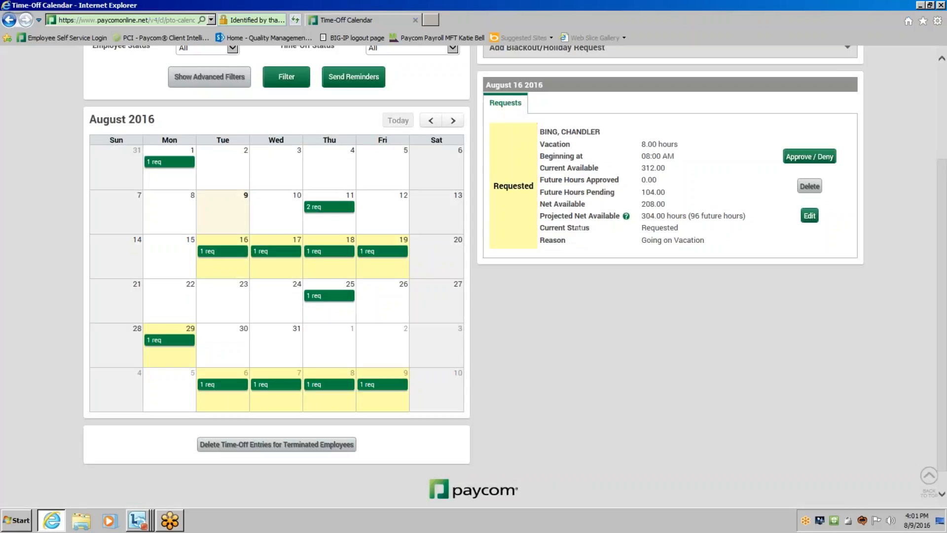
left_click(329, 209)
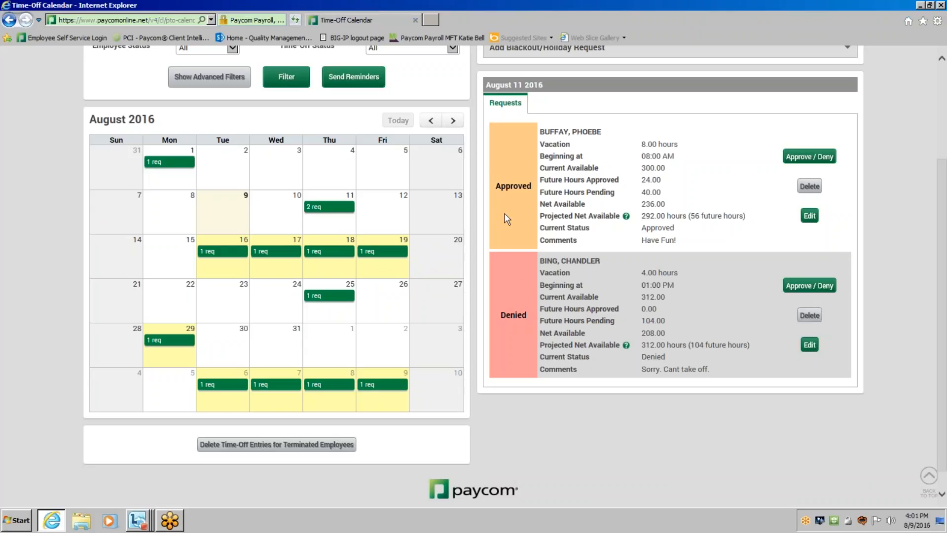
Start a new time-off request of type Sick for the employee whose August 11 request was denied.
left_click_drag(940, 217, 942, 124)
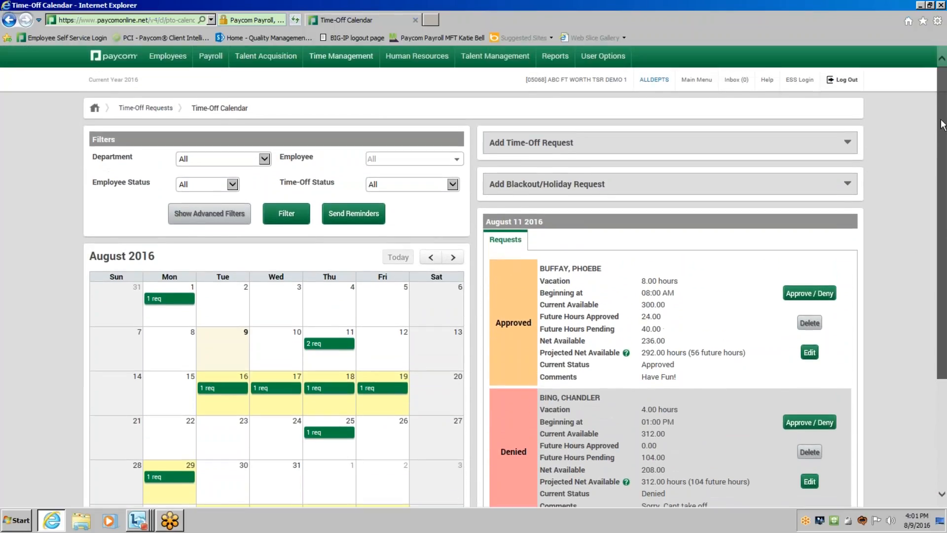
left_click(847, 143)
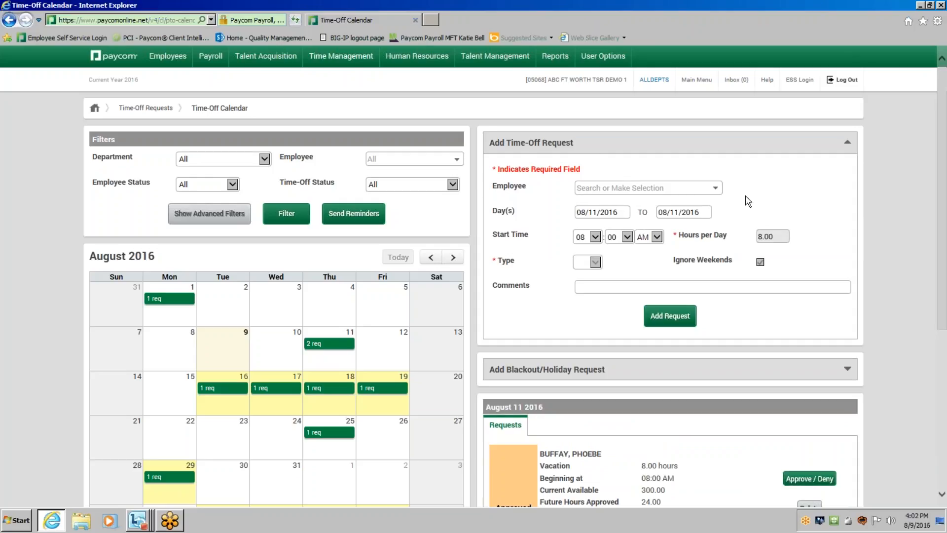
left_click(710, 187)
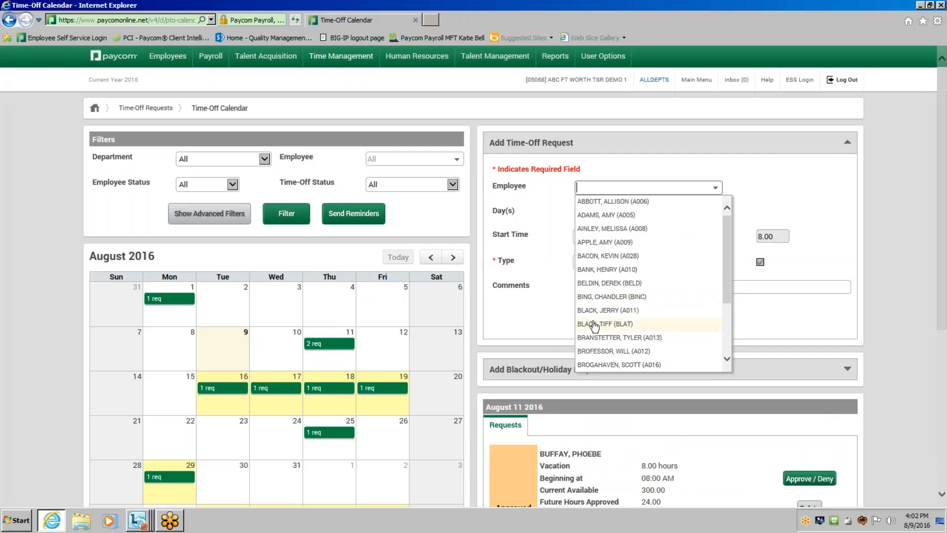
left_click(599, 298)
left_click(612, 262)
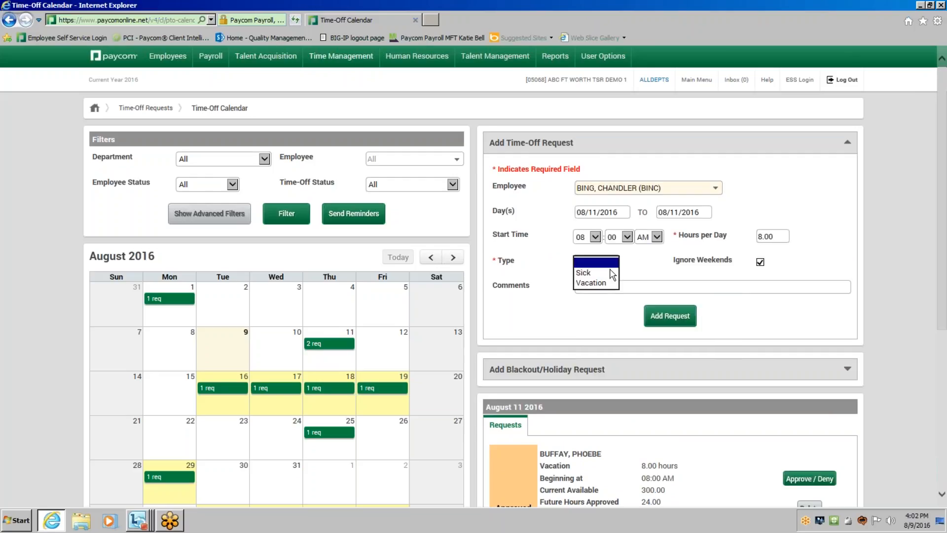
left_click(611, 274)
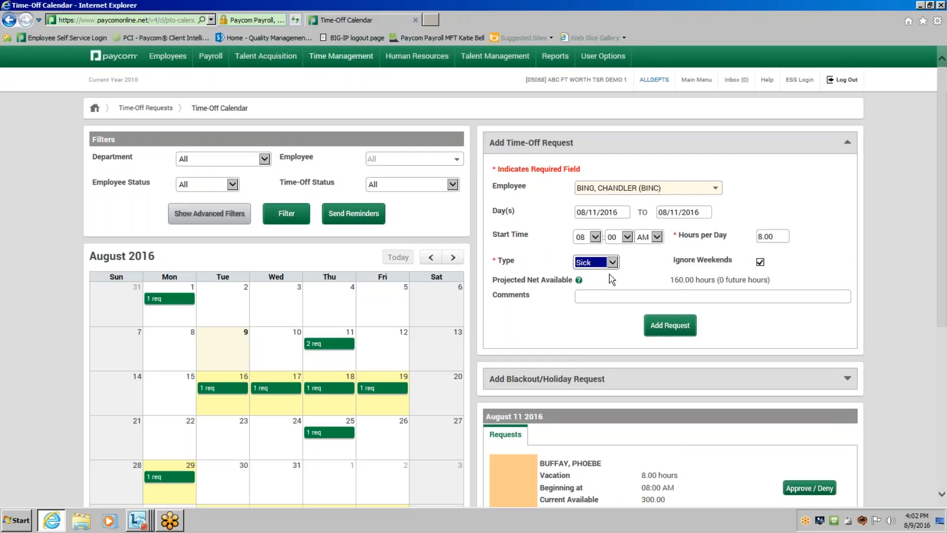
Set the sick request's dates to 08/09/2016 through 08/09/2016, comment "Called in Sick", and add the request.
left_click(602, 212)
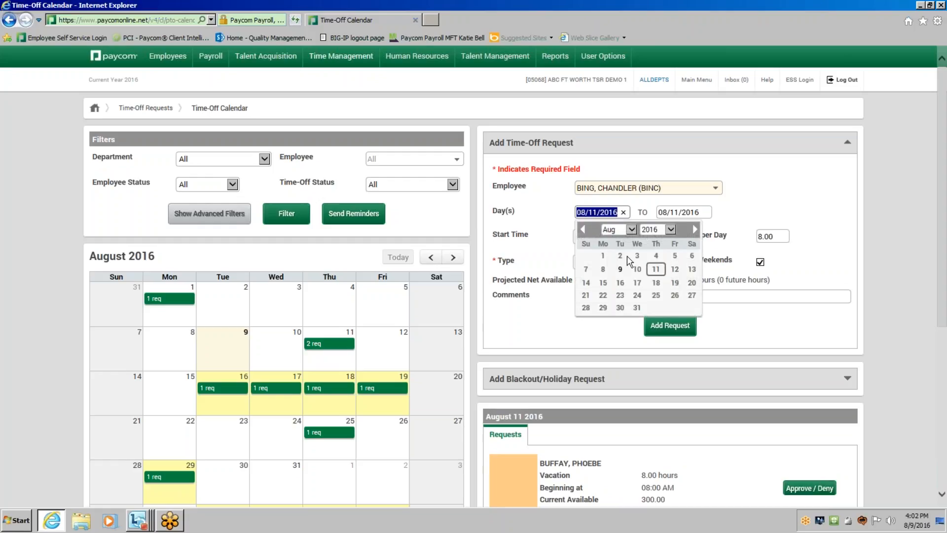
left_click(620, 270)
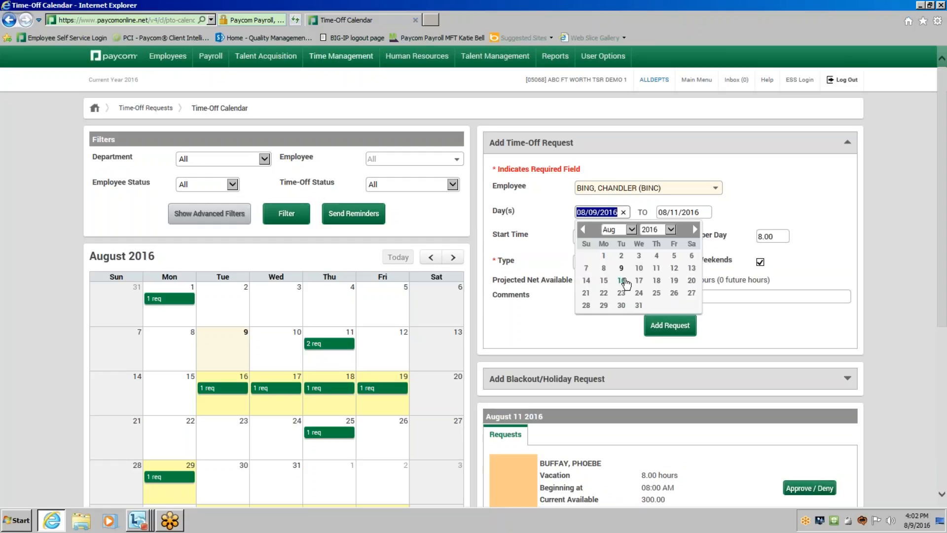
left_click(692, 213)
left_click(701, 269)
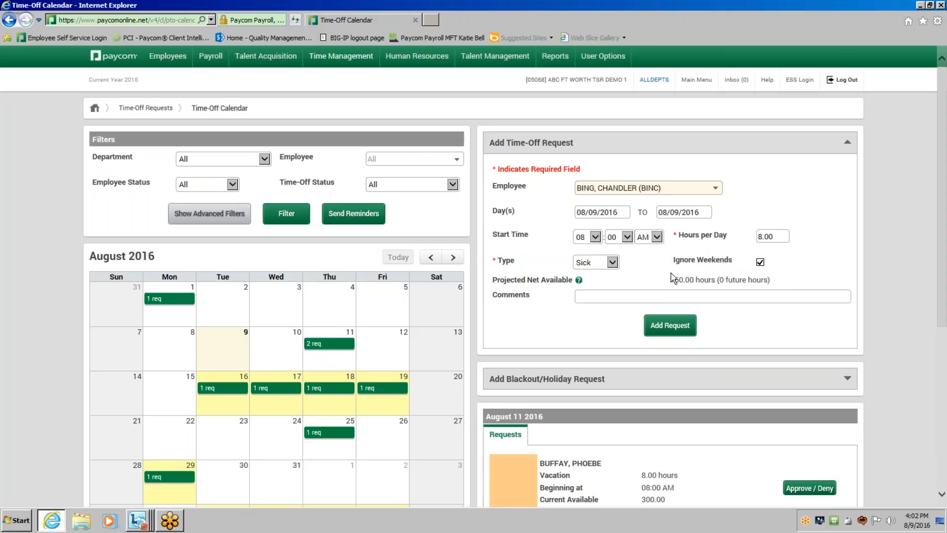
left_click(642, 297)
type("Called in Sick")
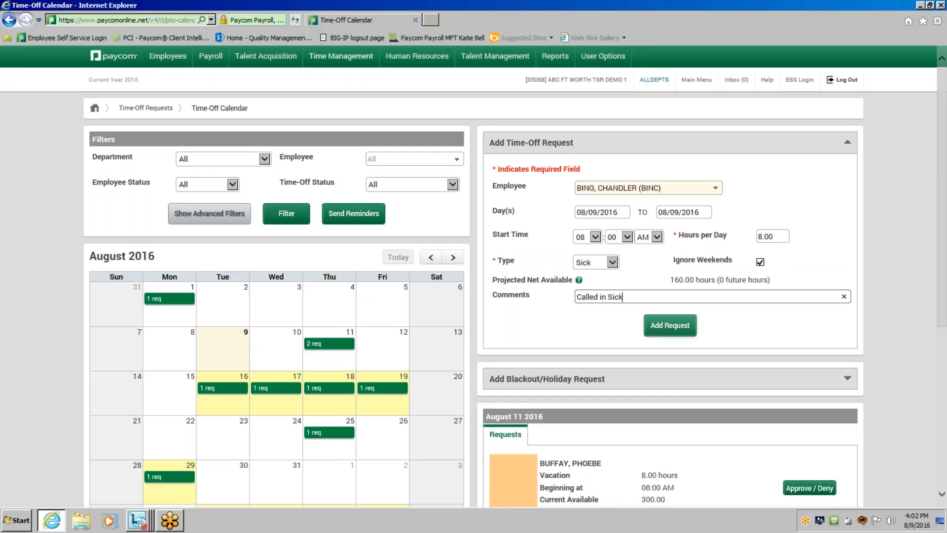
left_click(660, 330)
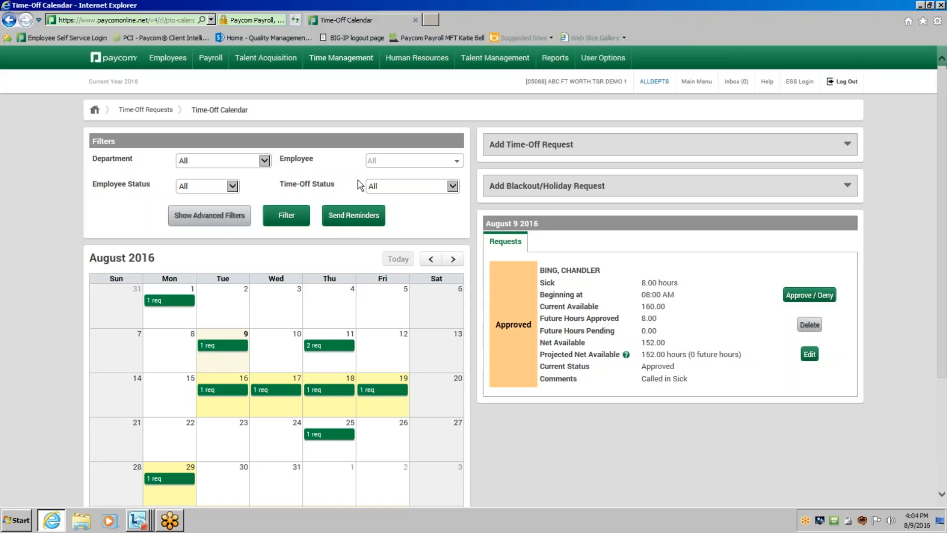
Open Batch Approve Time-Off Requests, look through the pending requests, and sort them by date and time, earliest first.
left_click(143, 110)
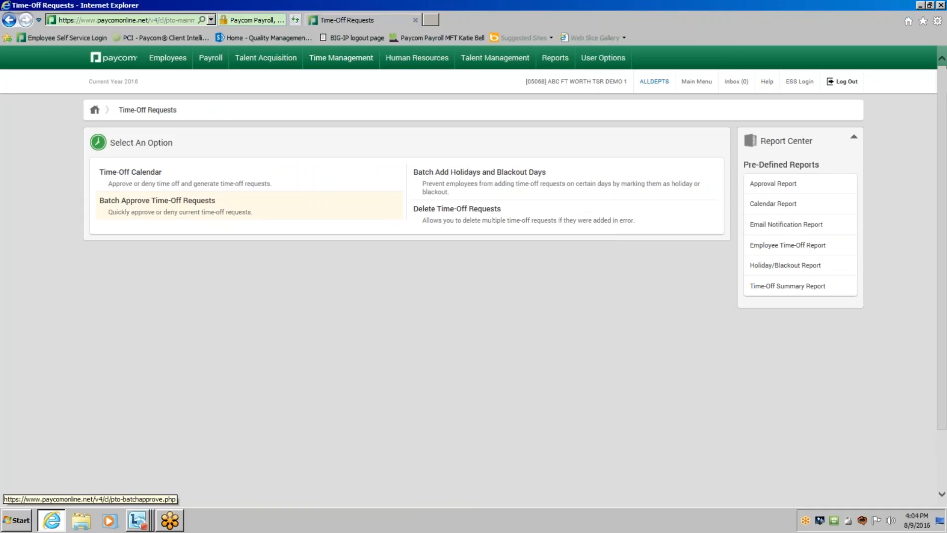
left_click(188, 212)
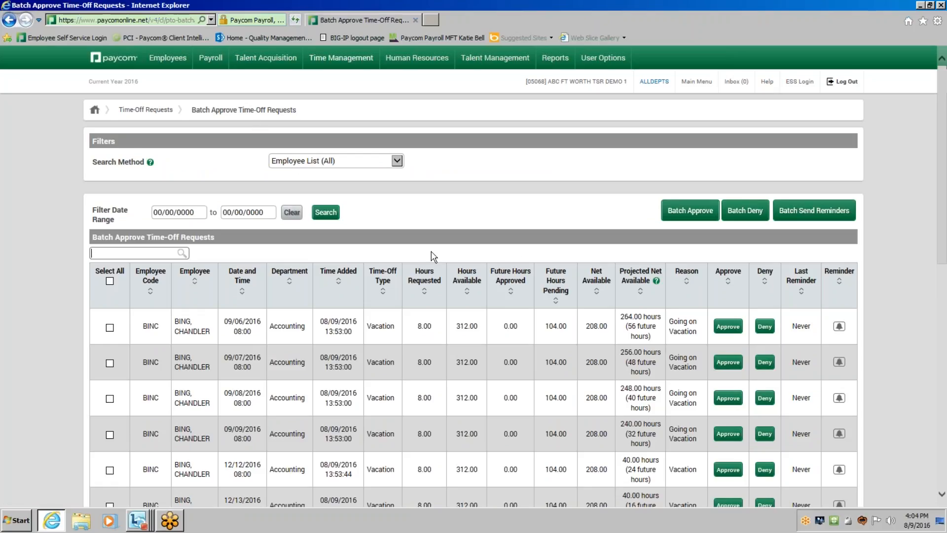
scroll(433, 256, "down", 3)
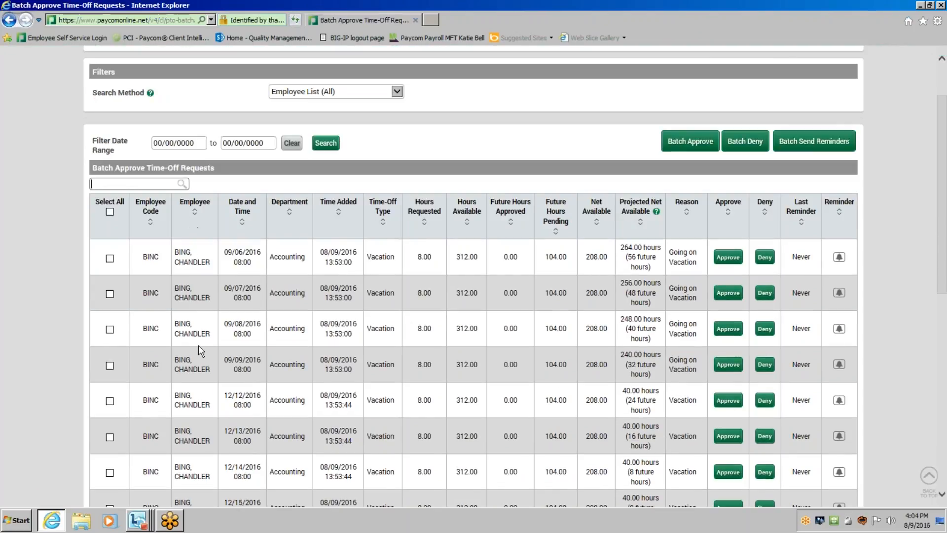
scroll(198, 345, "down", 8)
scroll(201, 351, "down", 3)
scroll(201, 360, "up", 3)
scroll(202, 385, "down", 3)
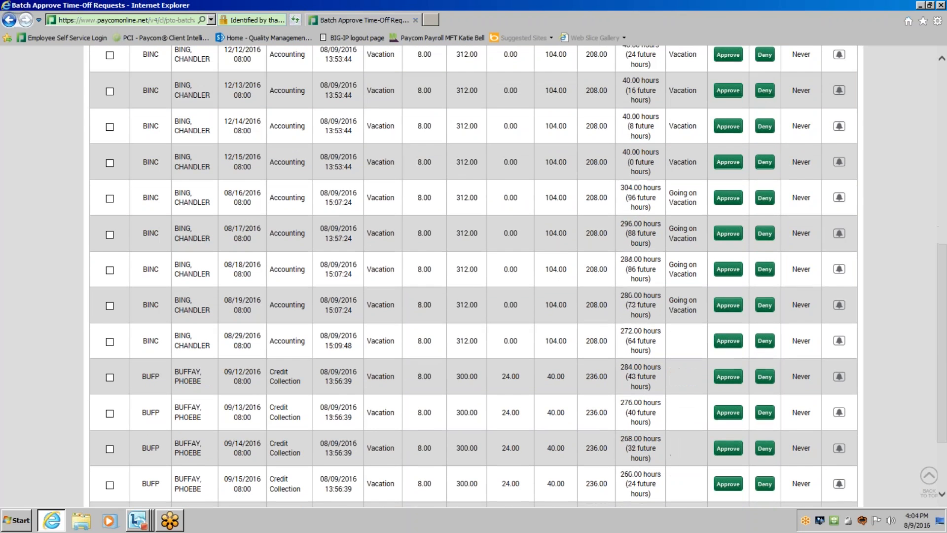
scroll(202, 385, "up", 8)
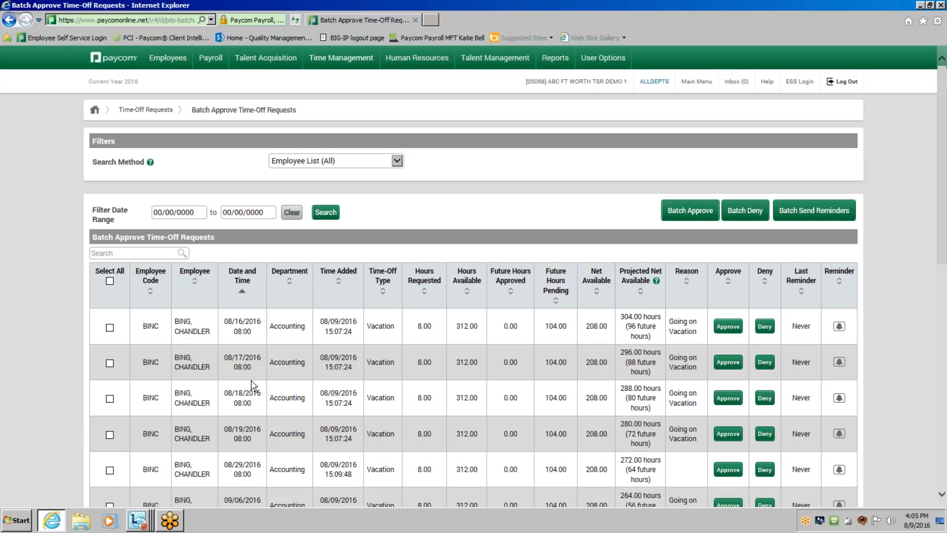
Select the five earliest pending requests, dated 08/16 to 08/19 and 08/29/2016, for batch processing.
scroll(403, 390, "down", 1)
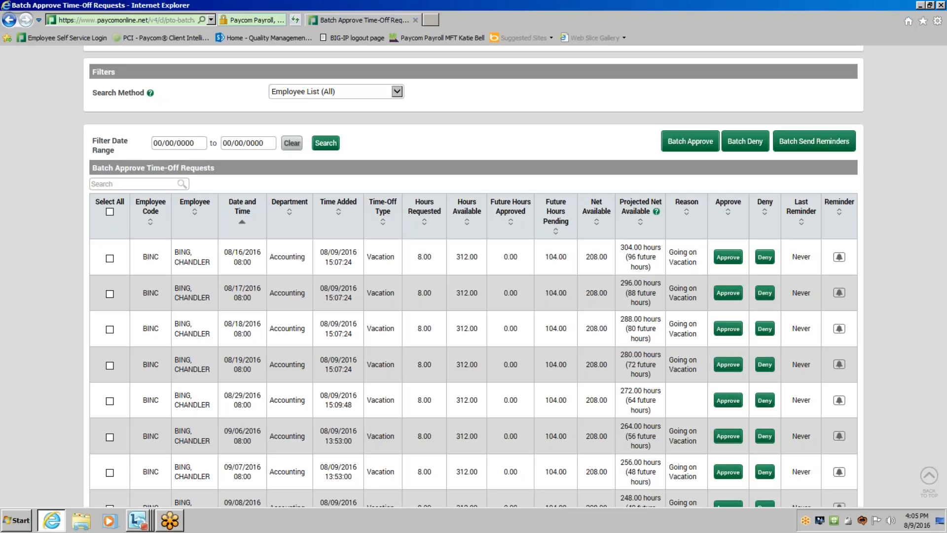
scroll(343, 347, "down", 2)
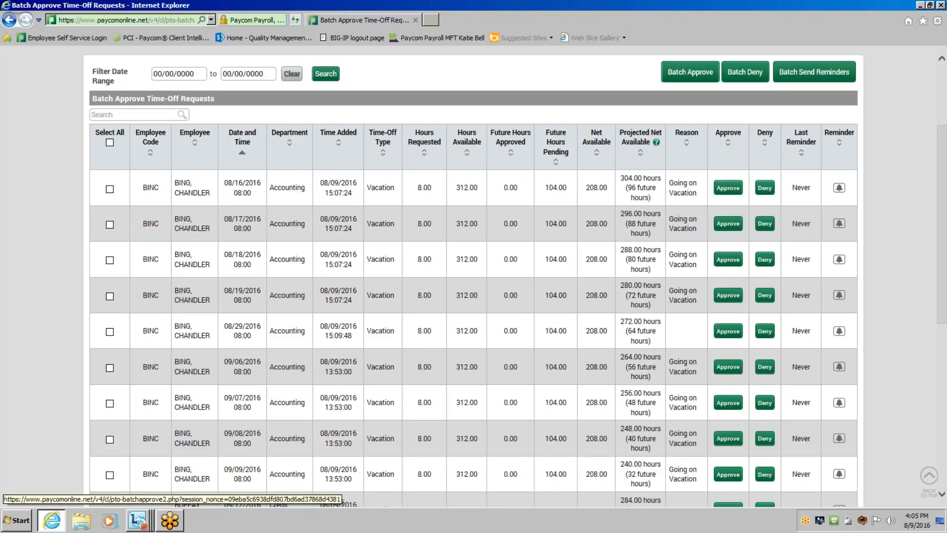
scroll(764, 188, "up", 3)
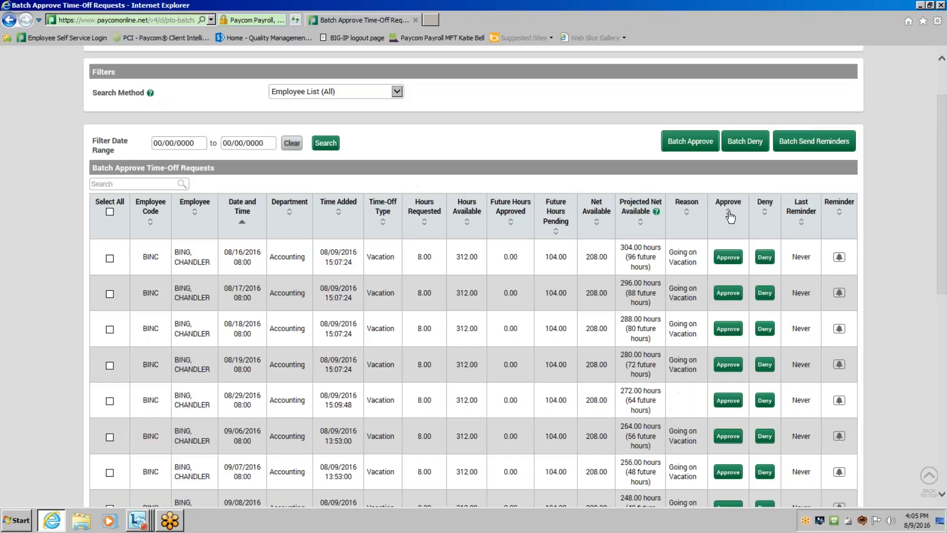
left_click(110, 258)
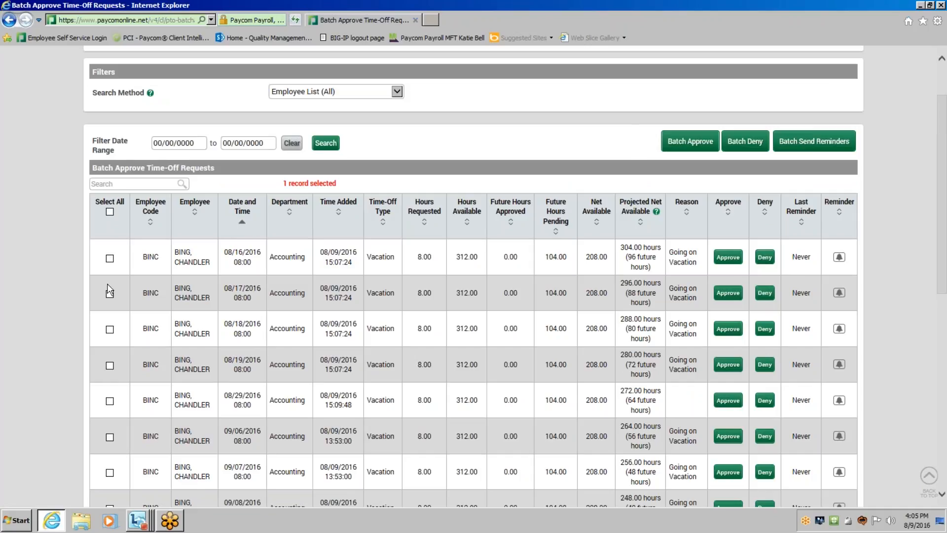
left_click(109, 293)
left_click(110, 330)
scroll(111, 374, "down", 3)
left_click(110, 296)
left_click(110, 330)
scroll(110, 331, "up", 5)
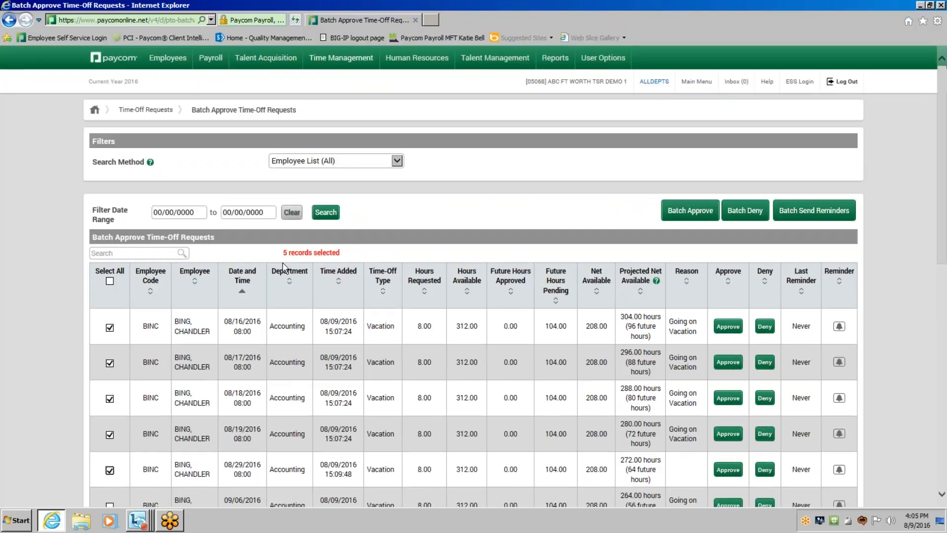
Filter the pending requests by the Credit Collection employee's last name and add the 09/12/2016 vacation request to the batch selection.
left_click(112, 255)
type("buffa")
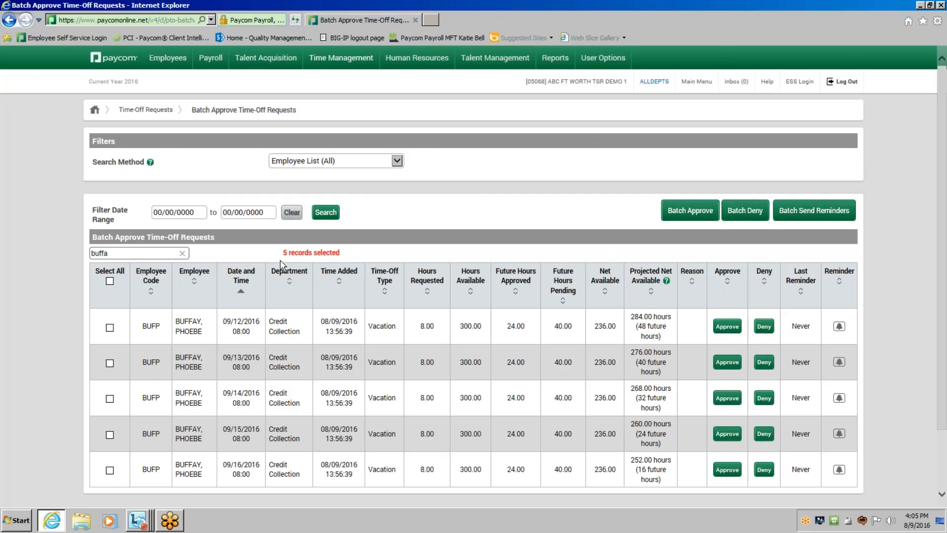
left_click(109, 327)
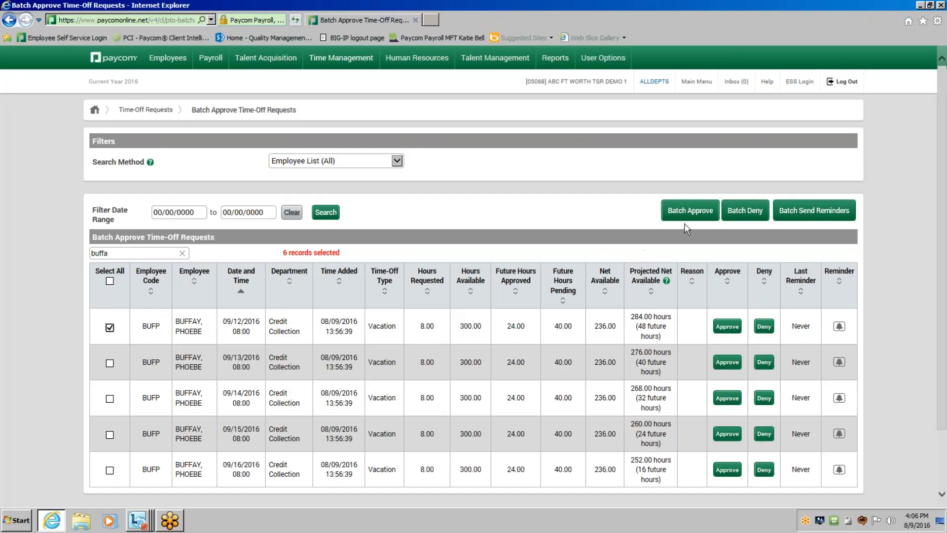
Batch approve all the selected time-off requests, leaving the comments blank.
left_click(705, 211)
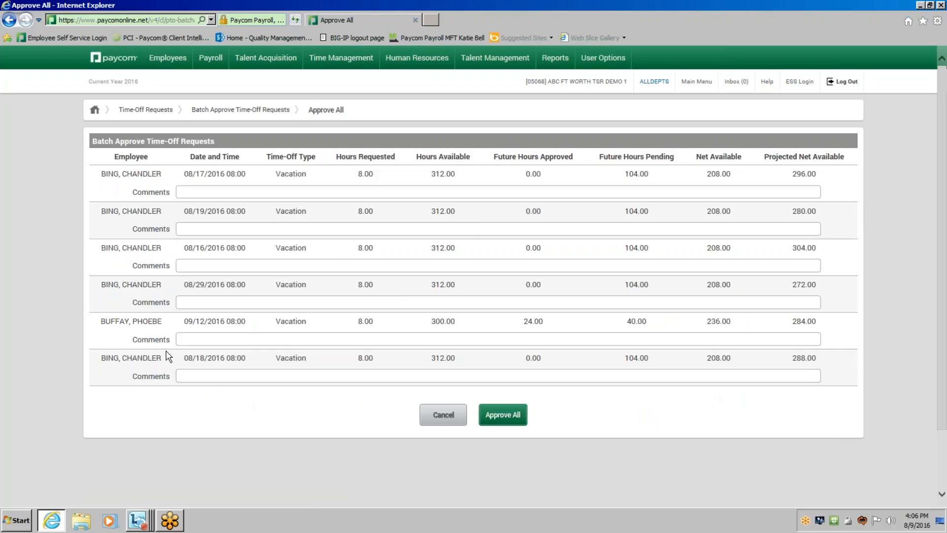
left_click(194, 193)
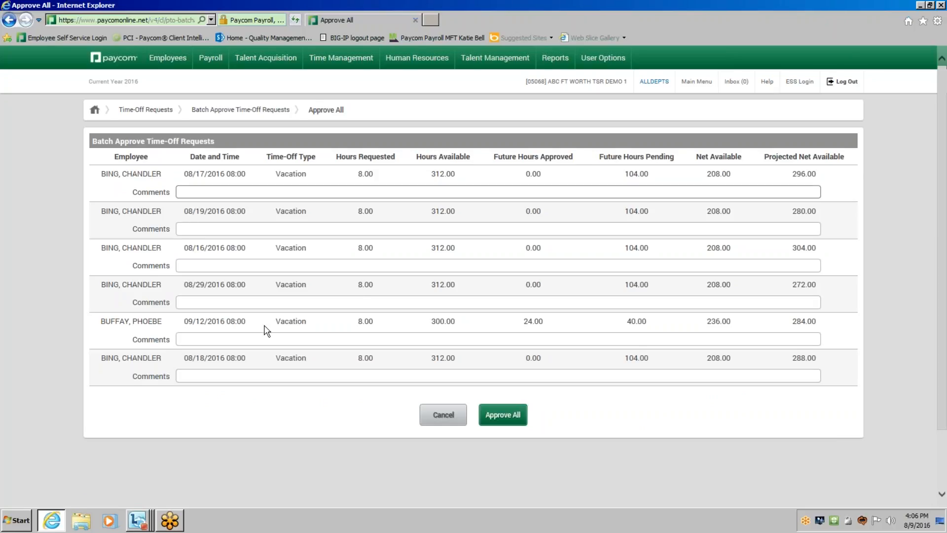
left_click(503, 419)
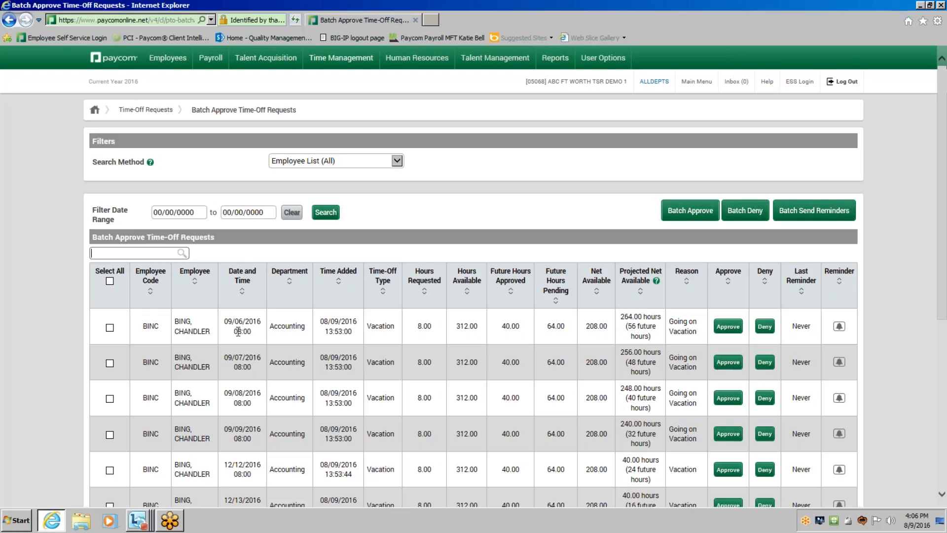
Find the Accounting employee's timecard and check the sick and vacation entries for 08/08/2016 - 08/21/2016, including the 08/16 comment.
left_click(346, 59)
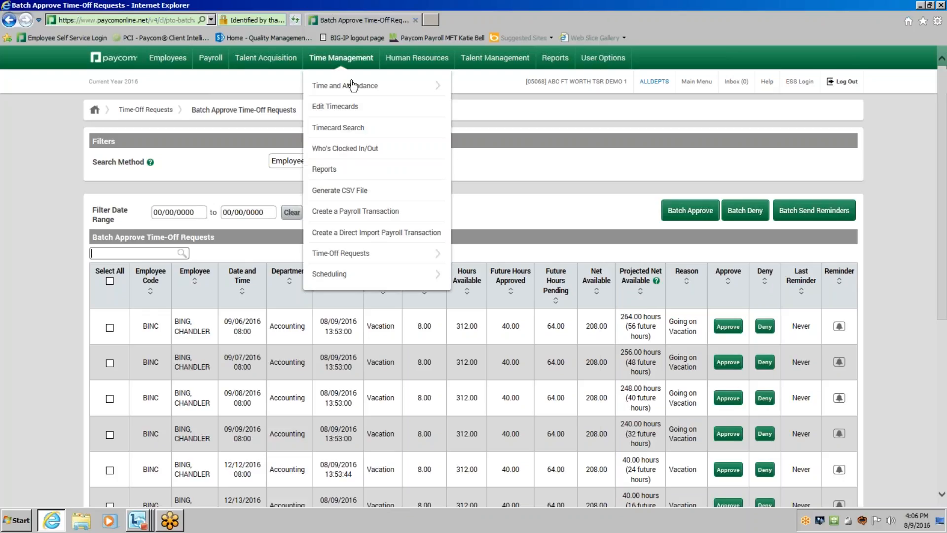
left_click(351, 85)
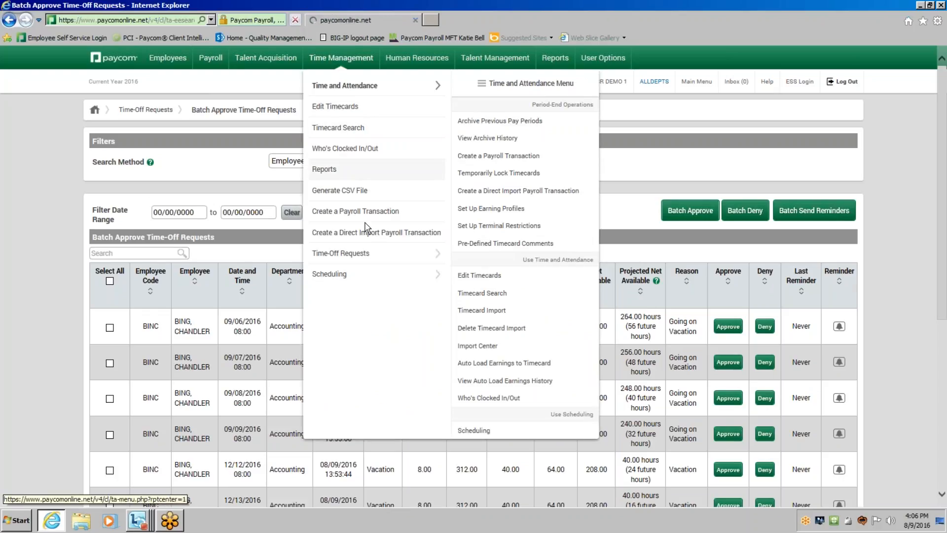
type("bing")
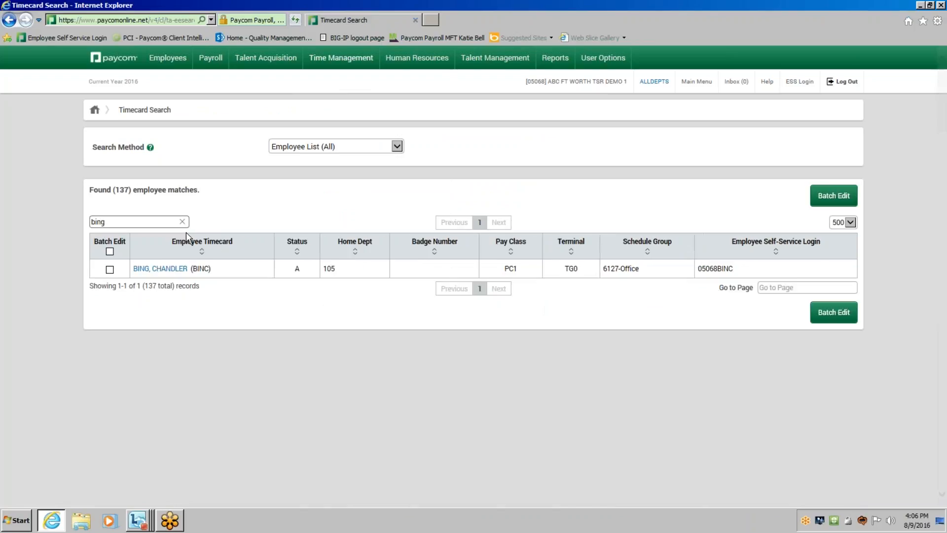
left_click(165, 269)
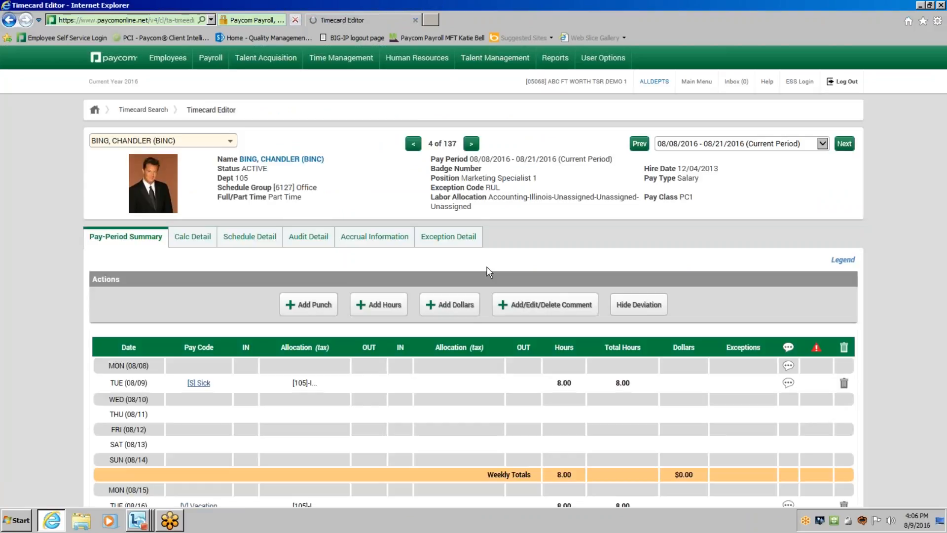
scroll(518, 391, "down", 2)
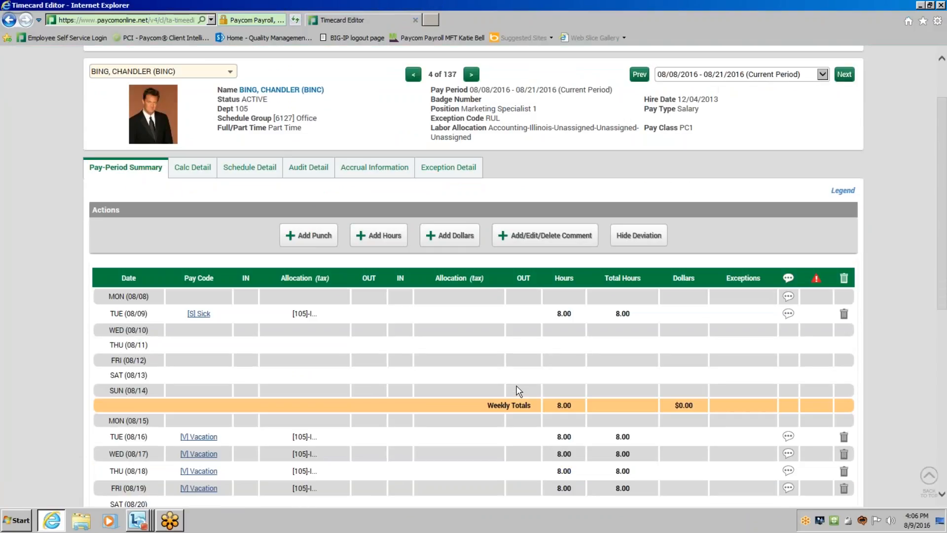
scroll(513, 389, "down", 2)
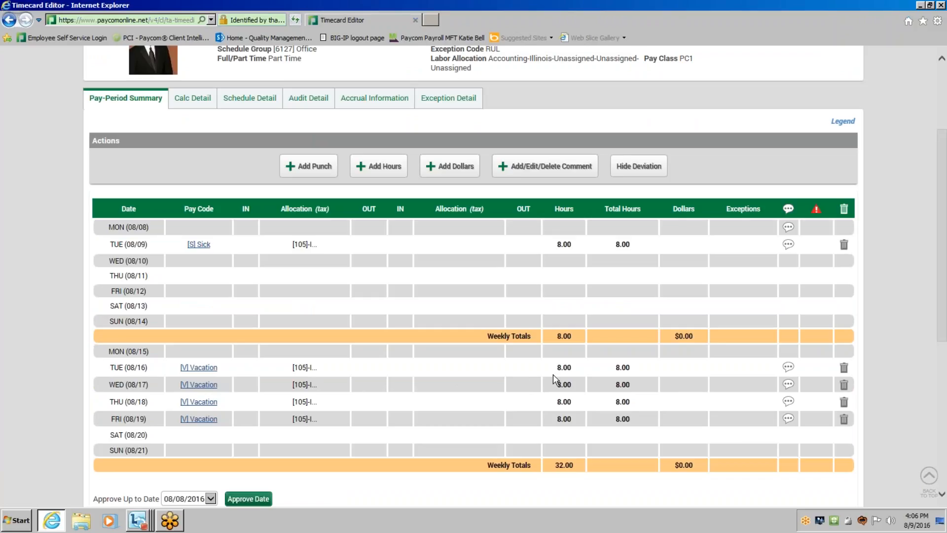
mouse_move(788, 368)
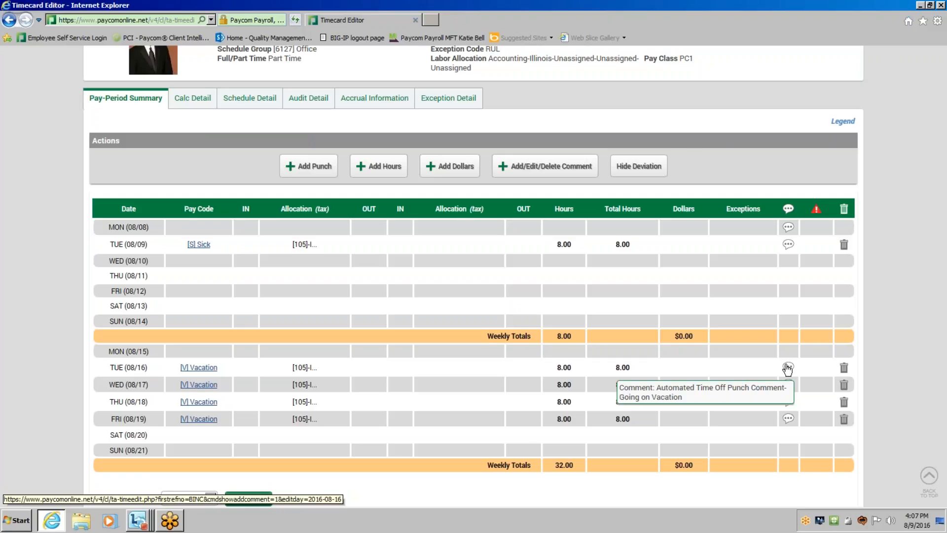
Switch the timecard to the 09/05/2016 - 09/18/2016 pay period and examine its pending vacation requests.
scroll(788, 368, "up", 5)
left_click(748, 143)
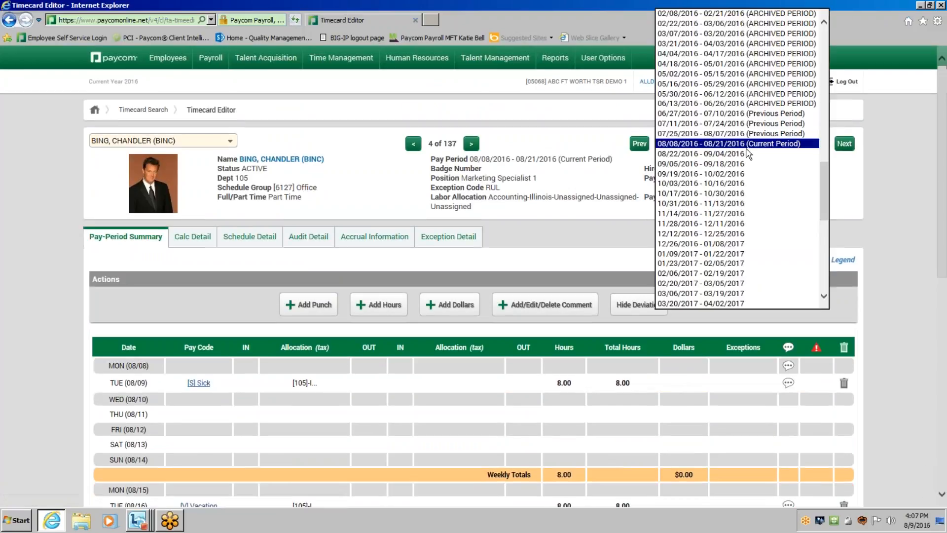
left_click(747, 163)
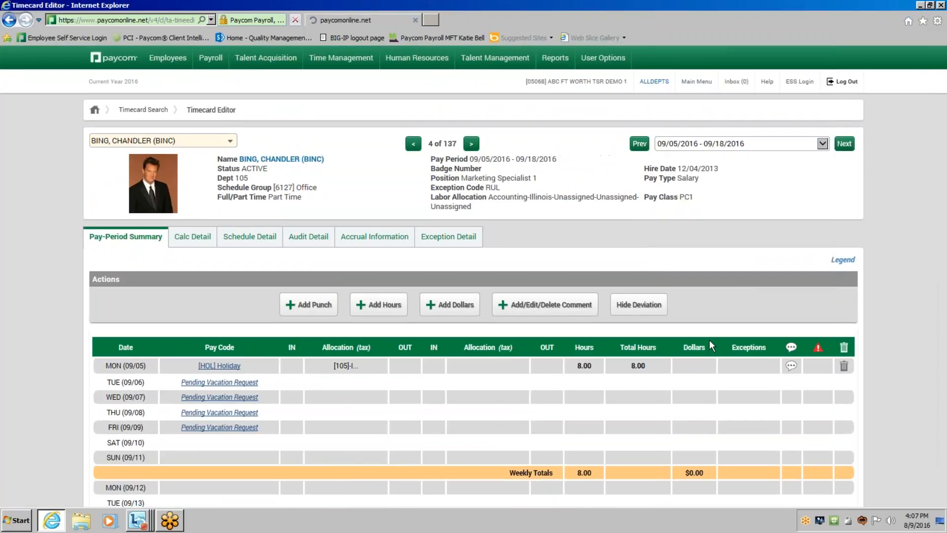
scroll(674, 352, "down", 3)
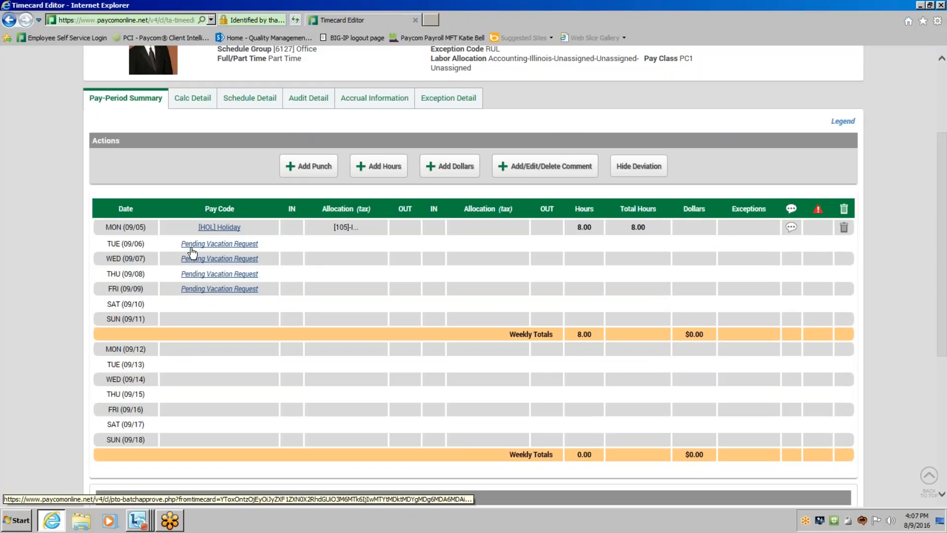
Open the pending vacation request for 09/09 from the timecard and look through the batch approval list.
left_click(235, 291)
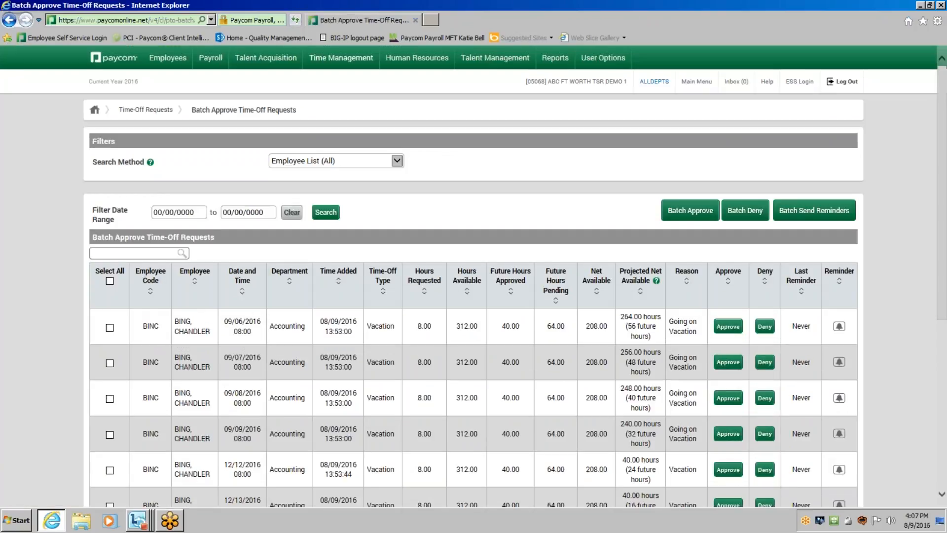
scroll(252, 316, "down", 1)
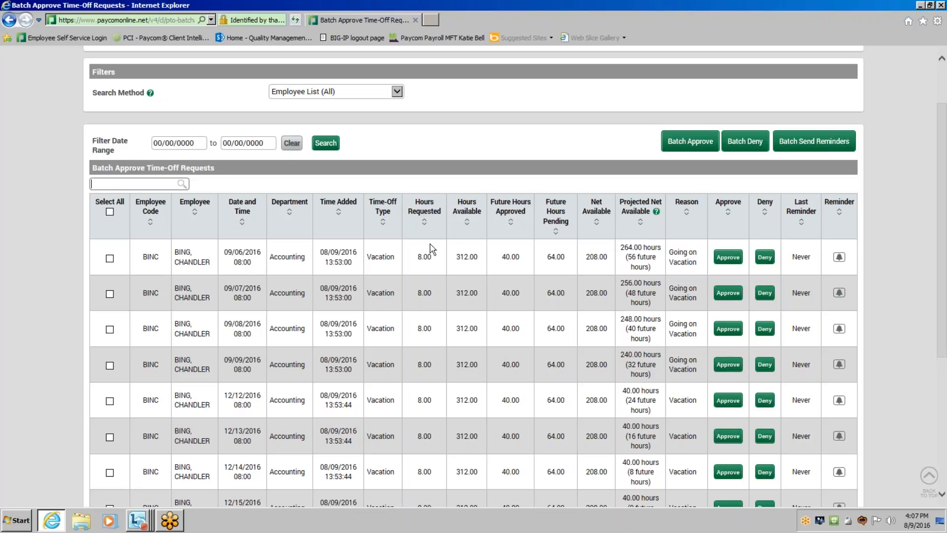
left_click(497, 273)
scroll(498, 274, "down", 3)
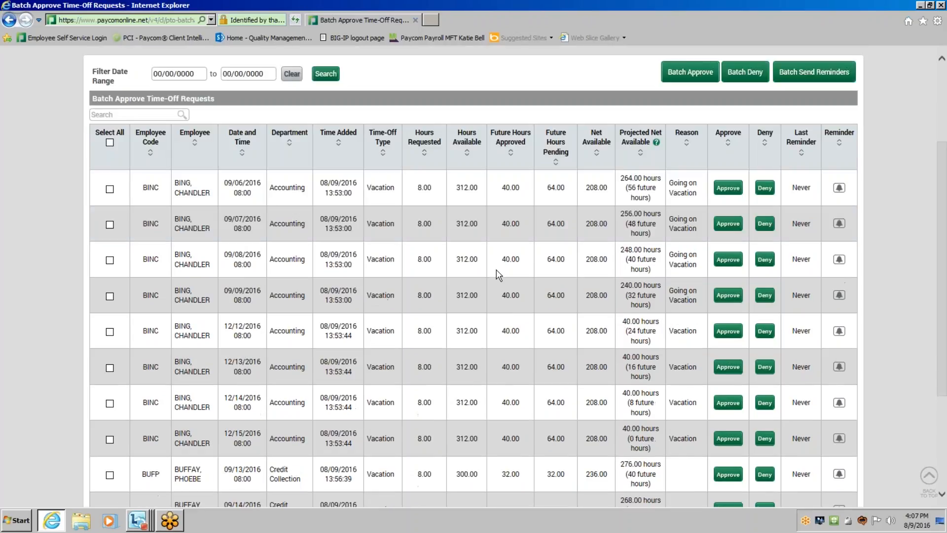
scroll(497, 274, "up", 5)
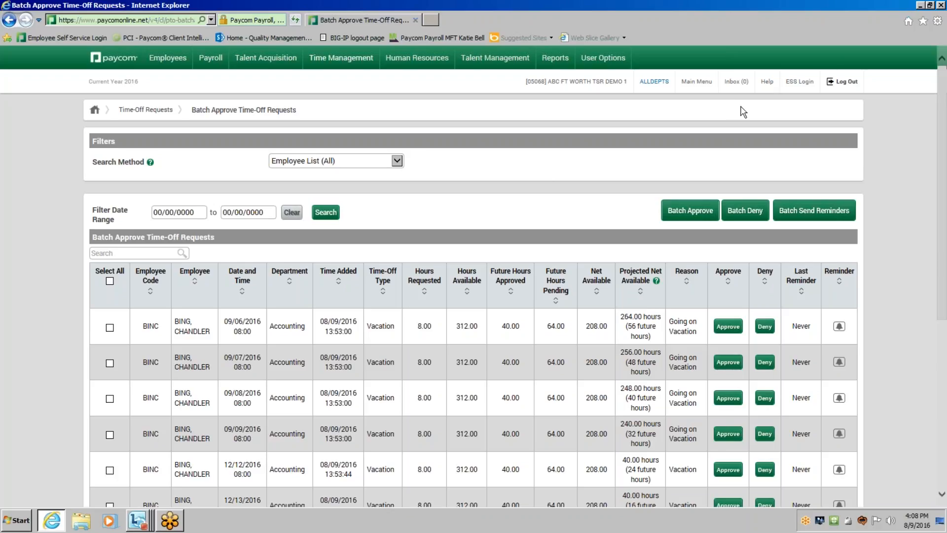
Open the Help page, expand the Time and Attendance manuals under Paycom Videos and User Manuals, and look through them.
mouse_move(765, 88)
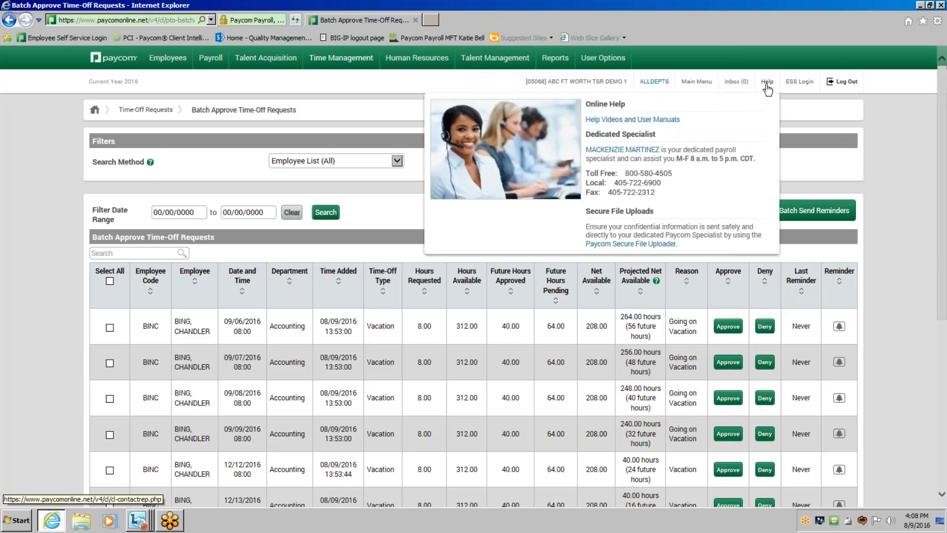
left_click(766, 85)
scroll(691, 213, "down", 3)
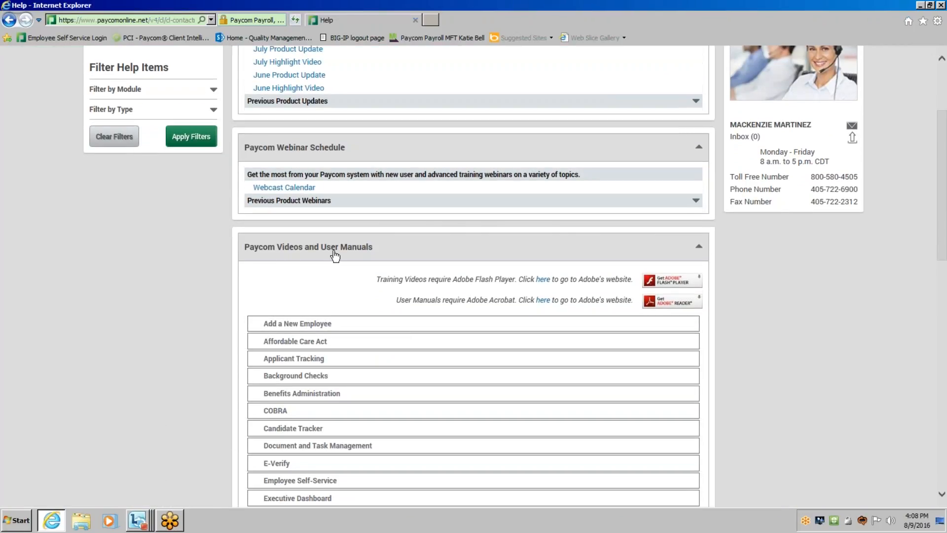
scroll(316, 259, "down", 4)
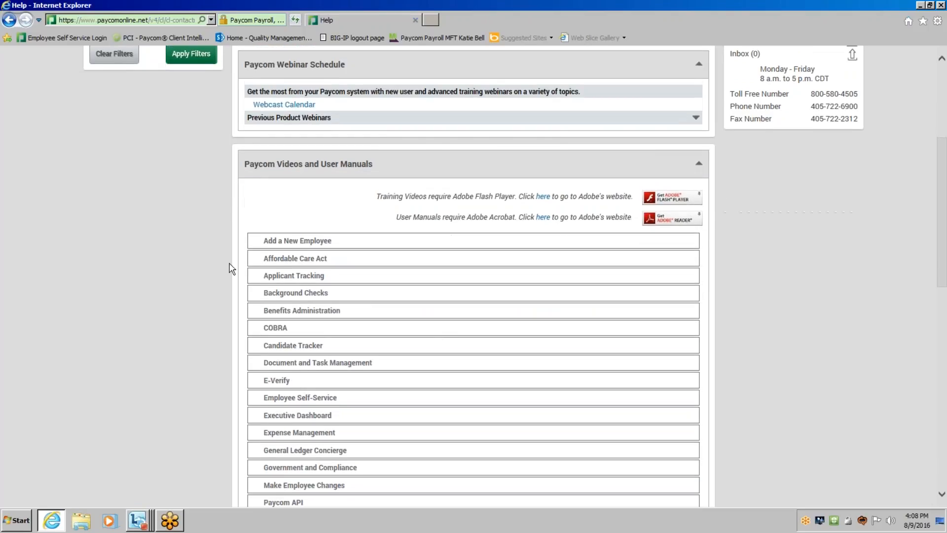
scroll(232, 269, "down", 4)
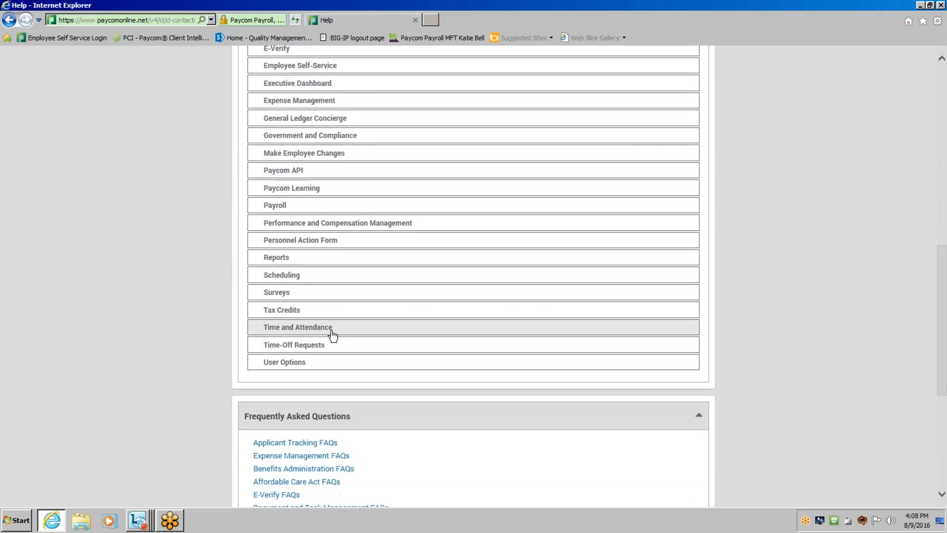
left_click(332, 336)
left_click(321, 282)
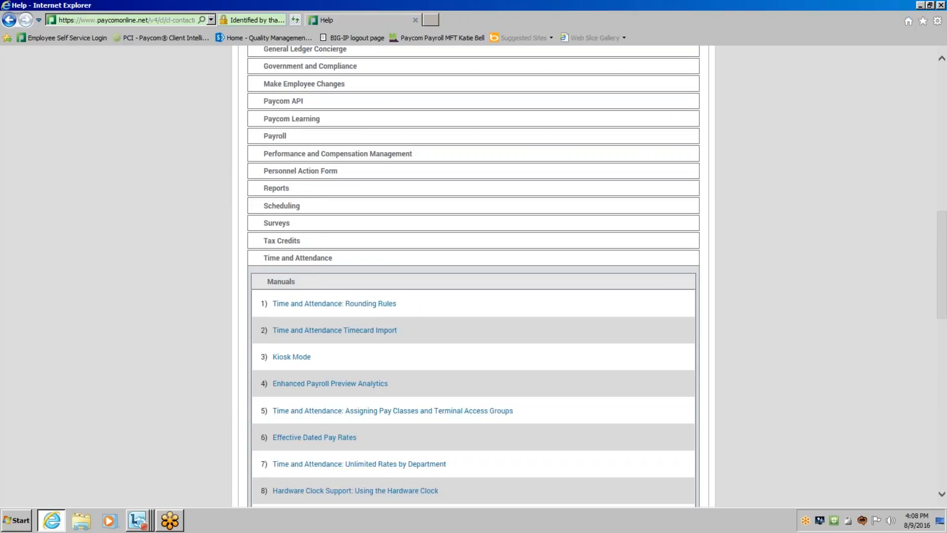
scroll(486, 335, "down", 1)
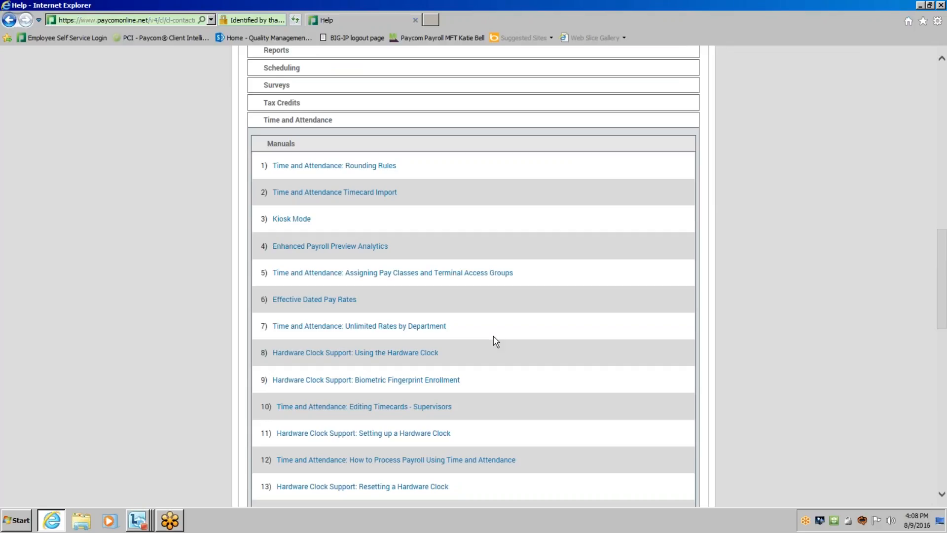
scroll(495, 340, "down", 1)
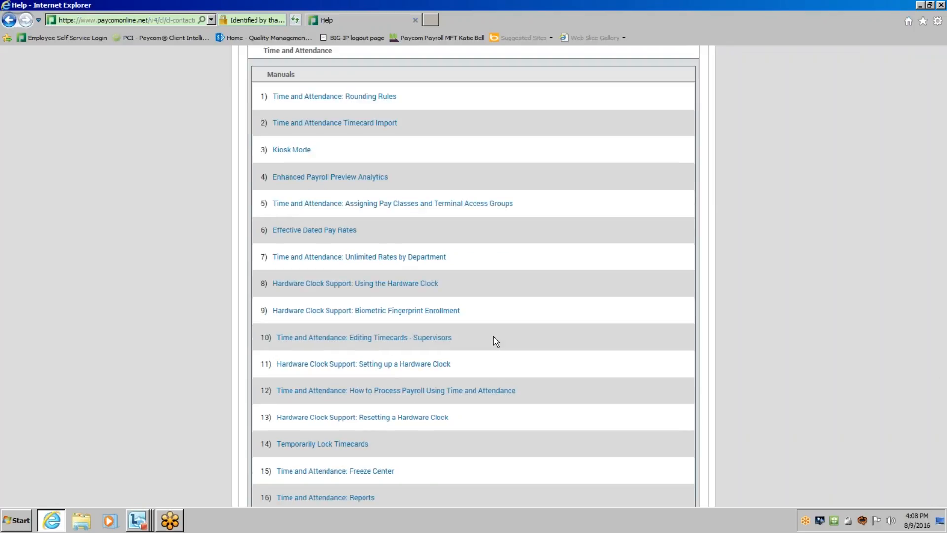
scroll(495, 340, "down", 1)
scroll(496, 340, "down", 5)
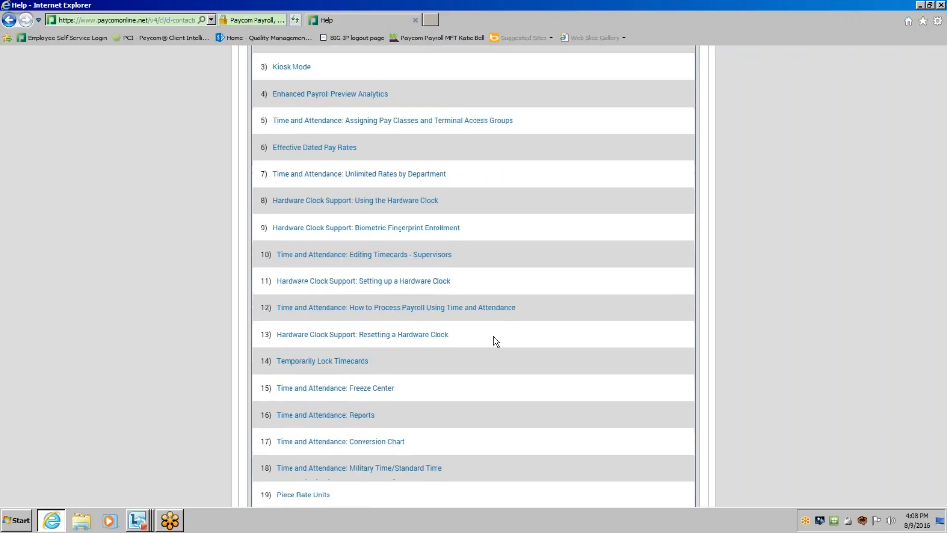
Expand the Time-Off Requests manuals in the help list and look through the available titles.
left_click(294, 171)
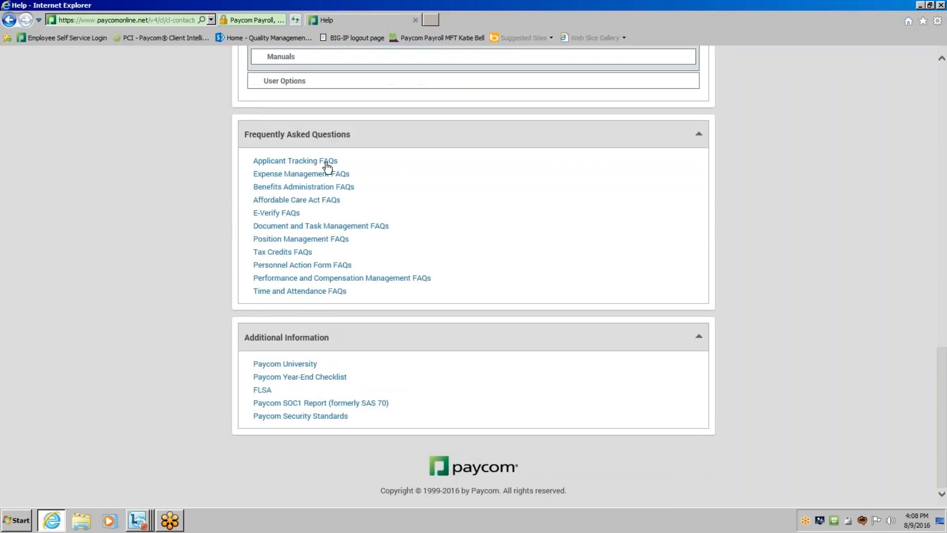
scroll(349, 262, "up", 5)
left_click(299, 271)
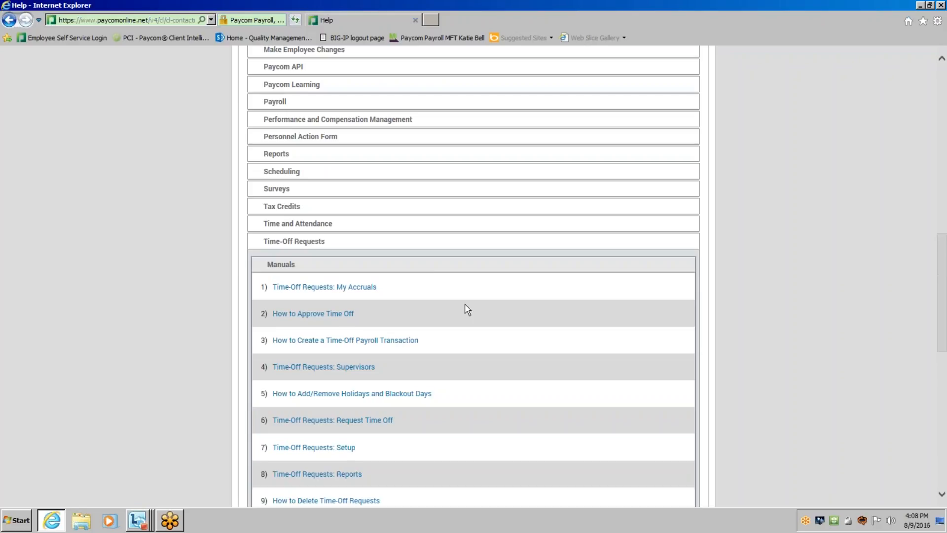
scroll(464, 303, "down", 1)
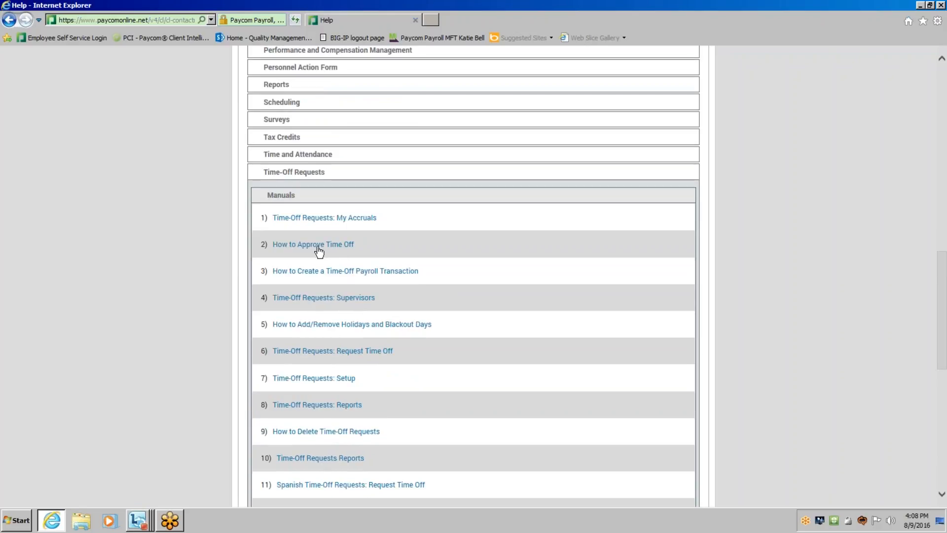
Open the "Time-Off Requests: Supervisors" manual, look through its table of contents, and close it.
left_click(310, 300)
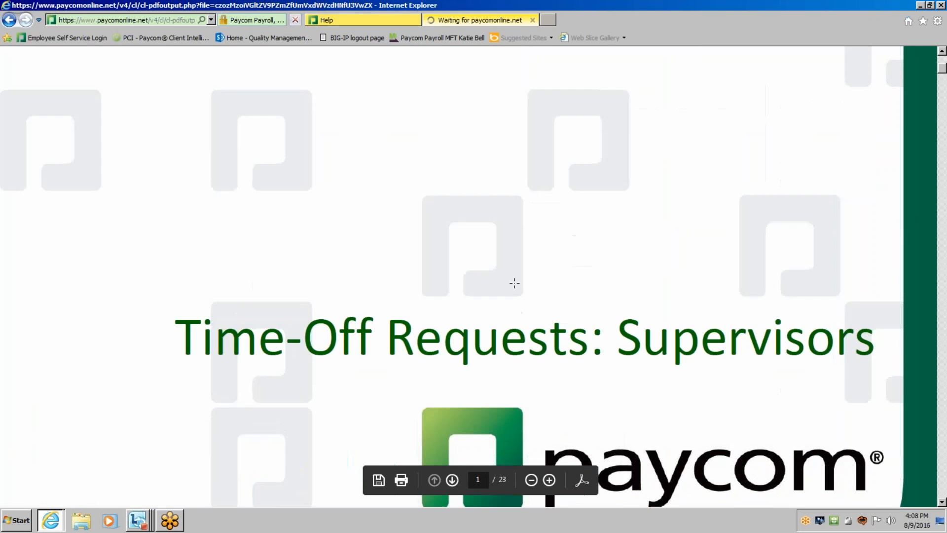
scroll(511, 225, "down", 10)
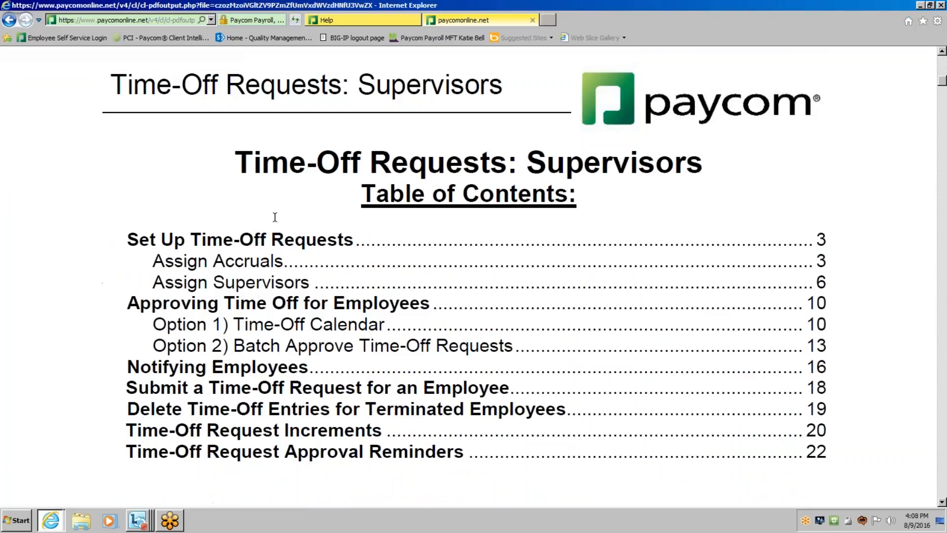
scroll(337, 362, "down", 1)
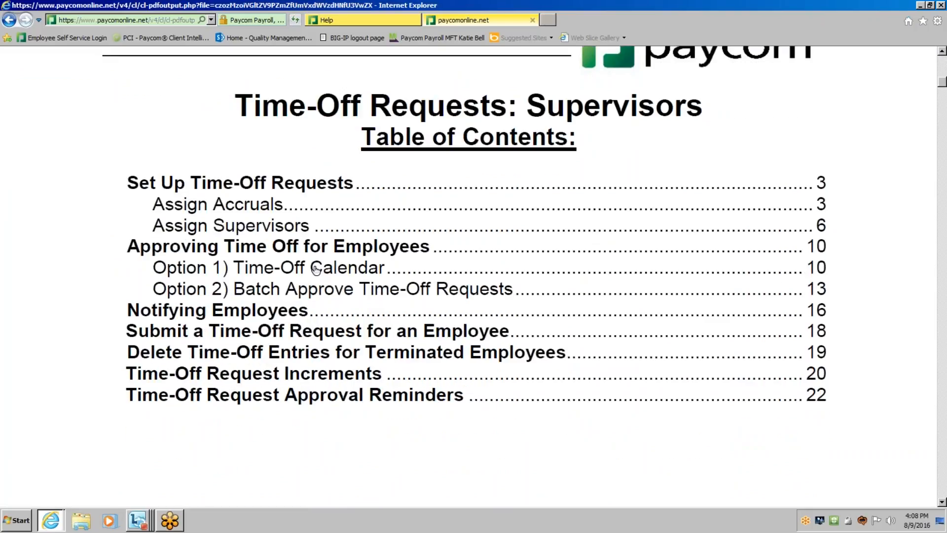
scroll(402, 308, "down", 2)
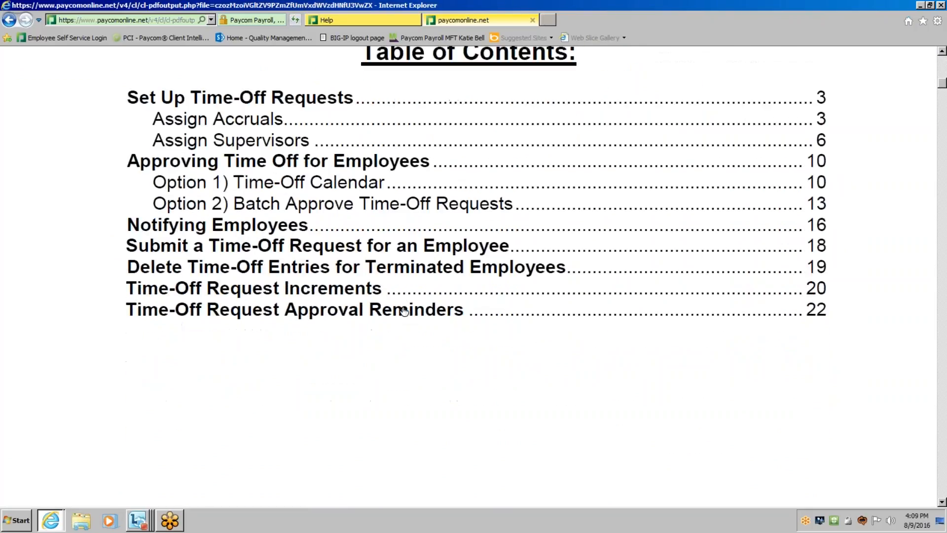
scroll(404, 311, "down", 1)
left_click_drag(942, 86, 942, 61)
left_click(533, 20)
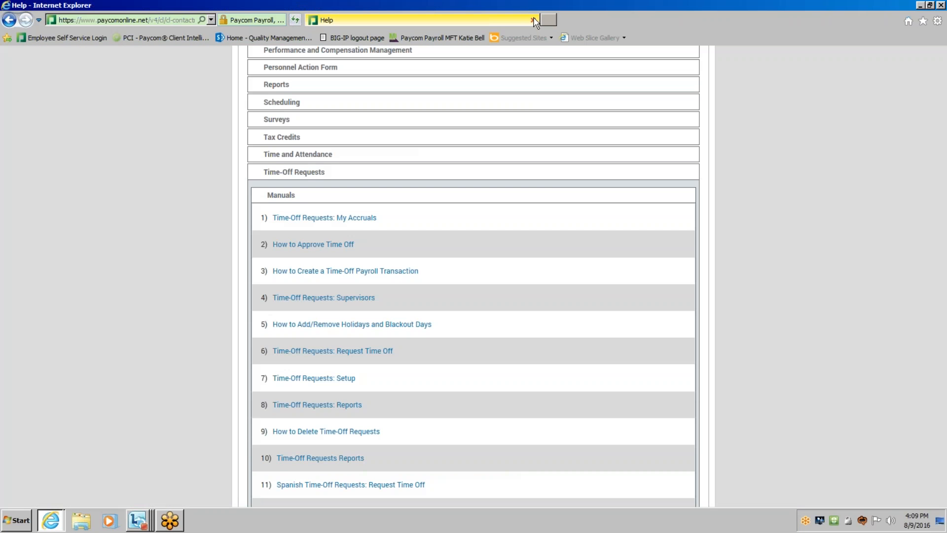
Leave the Help page, switch to Employee Self-Service, and open the list of courses available to request under My Learning.
scroll(789, 124, "up", 15)
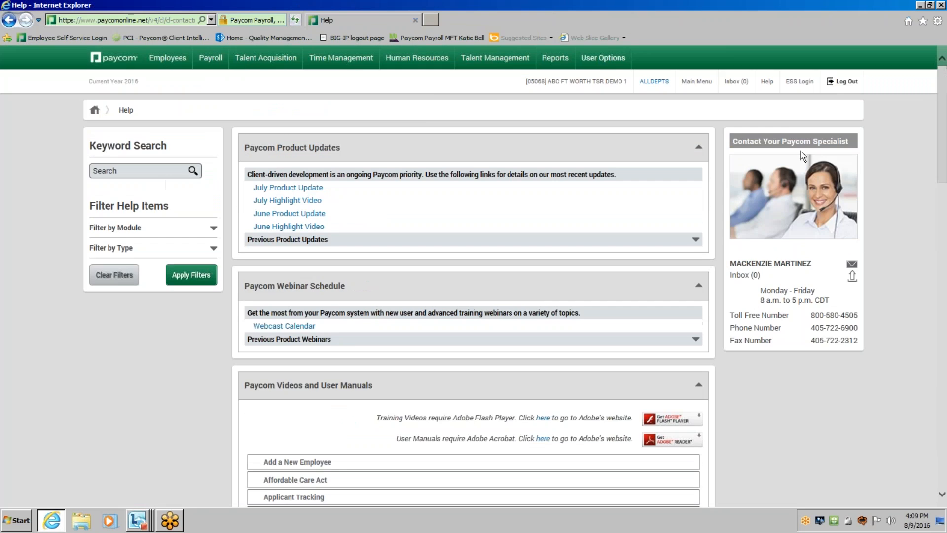
left_click(792, 82)
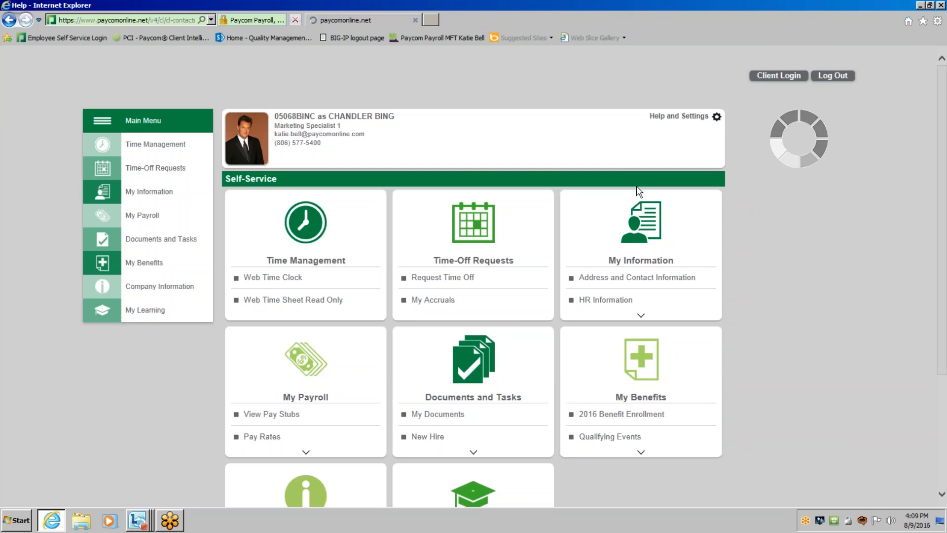
scroll(165, 193, "down", 3)
left_click(143, 173)
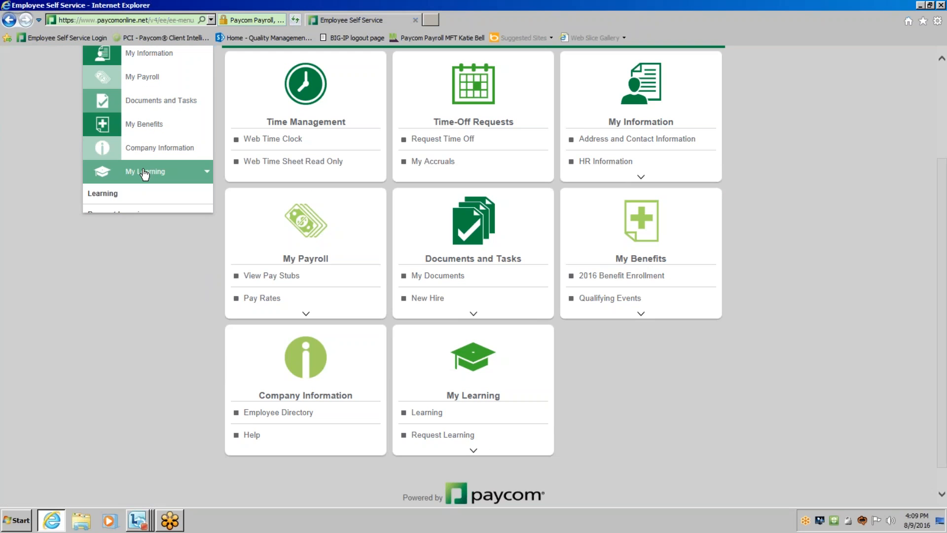
left_click(139, 198)
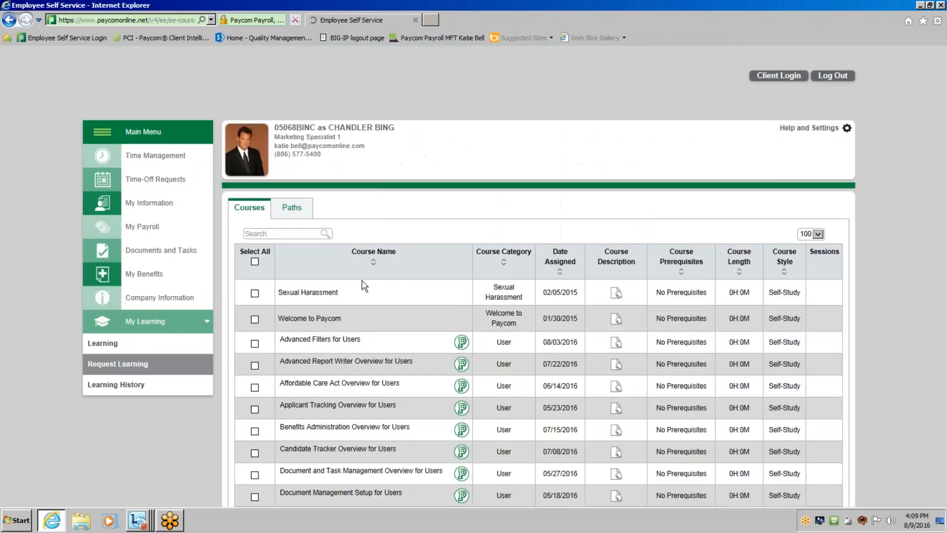
Request the "Time Management Overview for Users" and "Time-Off Requests Overview for Users" courses from the course list.
scroll(543, 323, "down", 3)
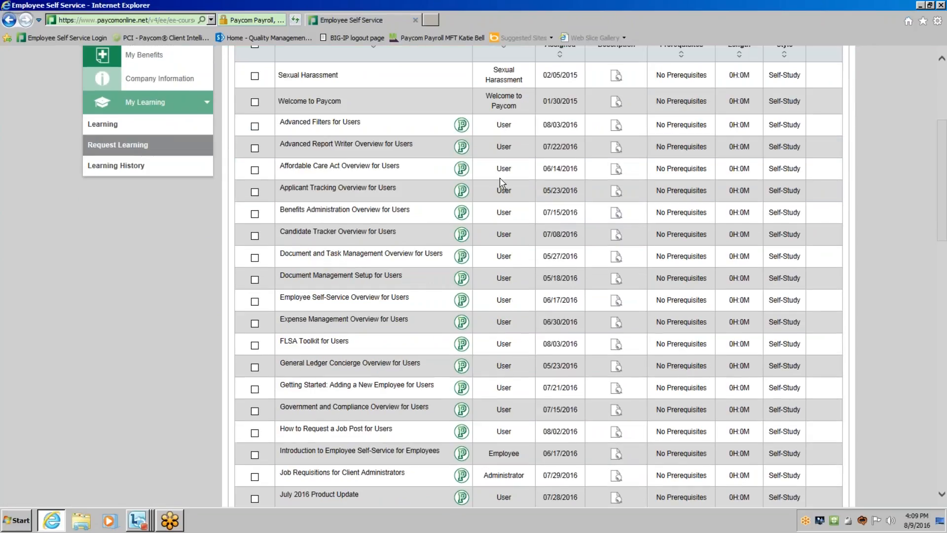
scroll(503, 260, "down", 5)
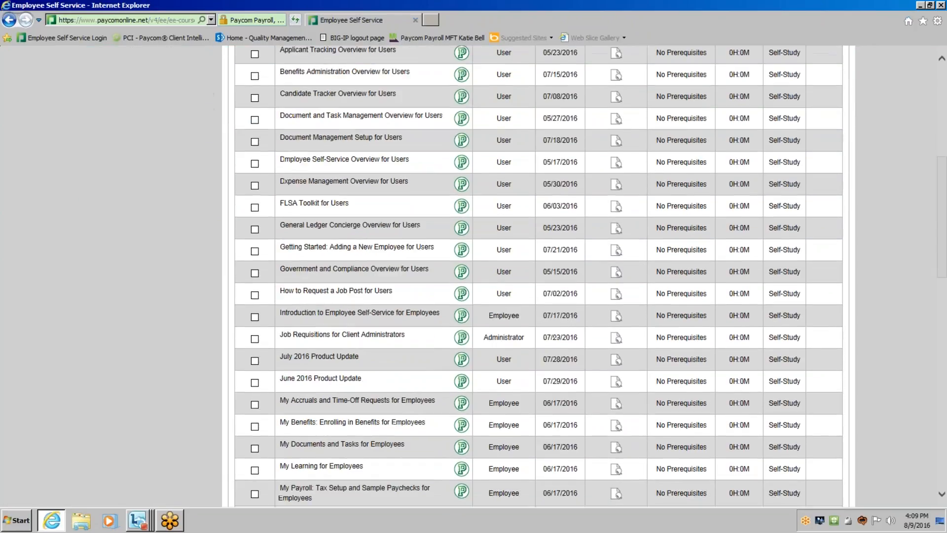
scroll(538, 276, "down", 1)
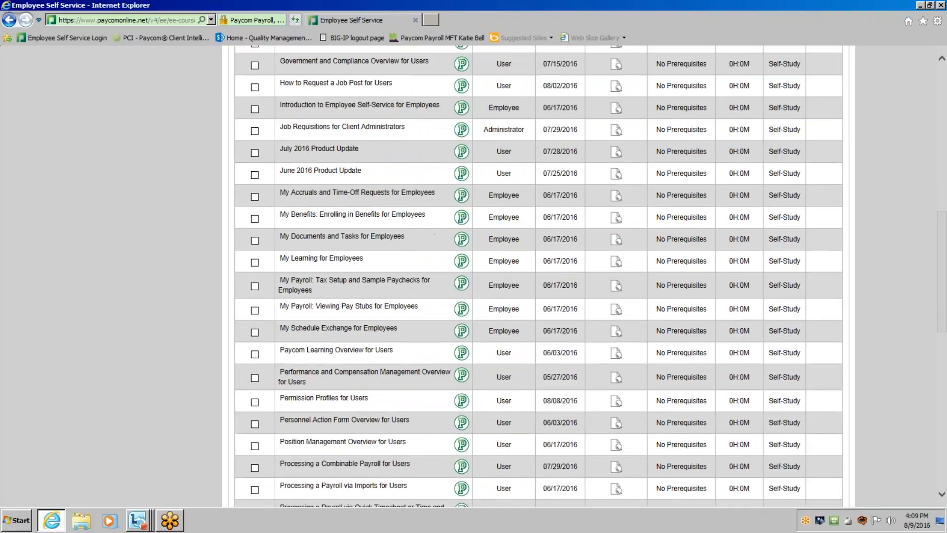
scroll(502, 261, "down", 5)
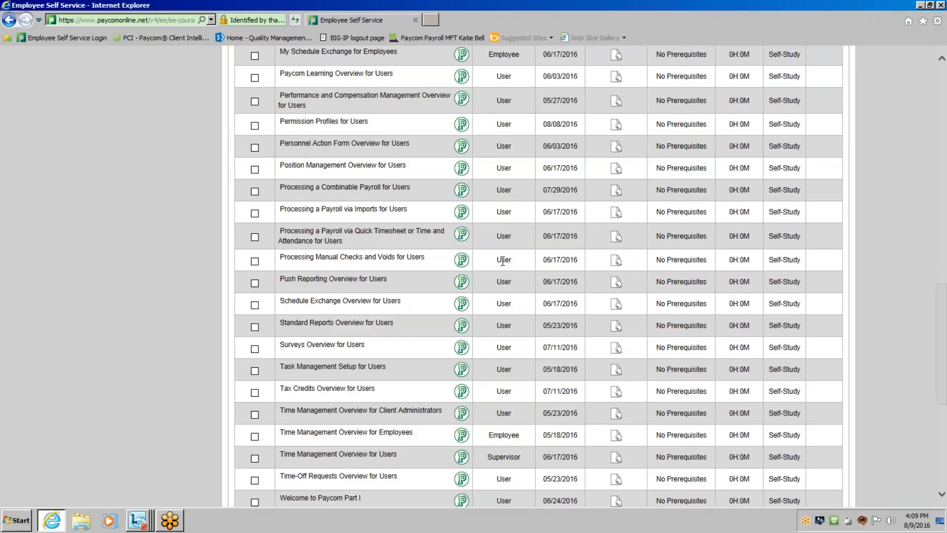
scroll(503, 412, "down", 2)
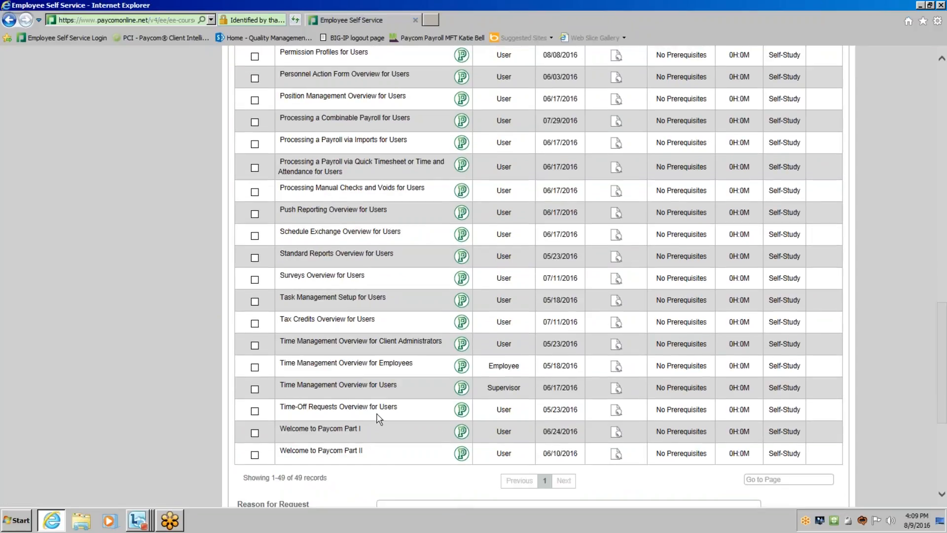
left_click(255, 389)
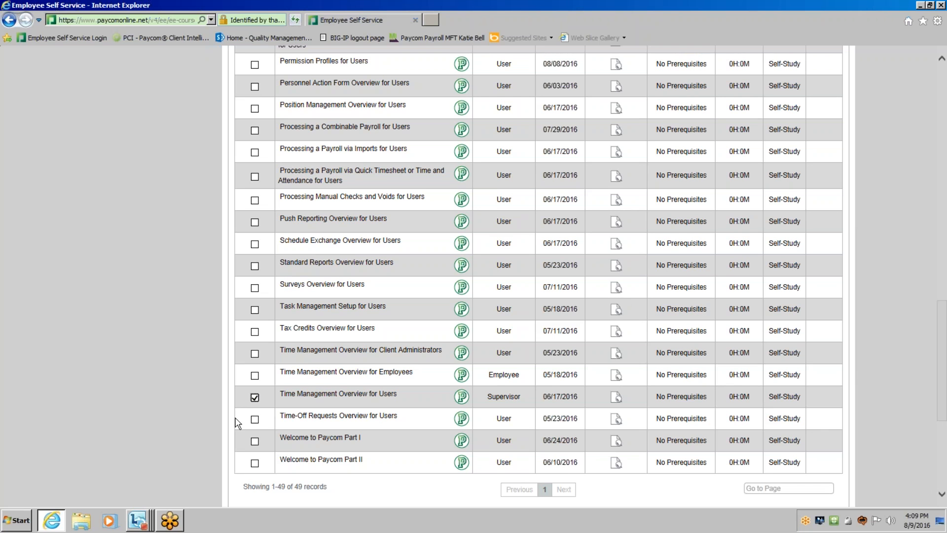
left_click(256, 419)
scroll(543, 398, "up", 9)
scroll(641, 296, "up", 10)
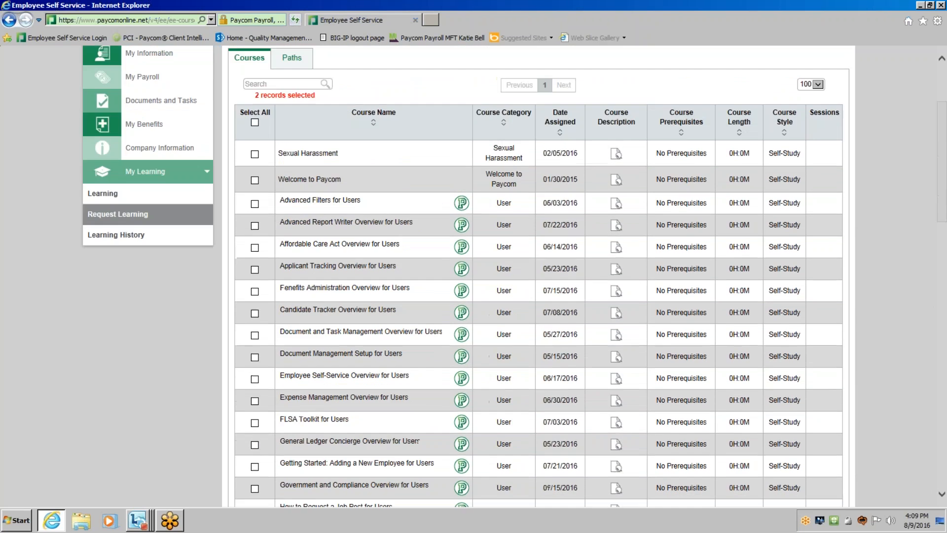
left_click_drag(938, 138, 937, 434)
left_click(799, 340)
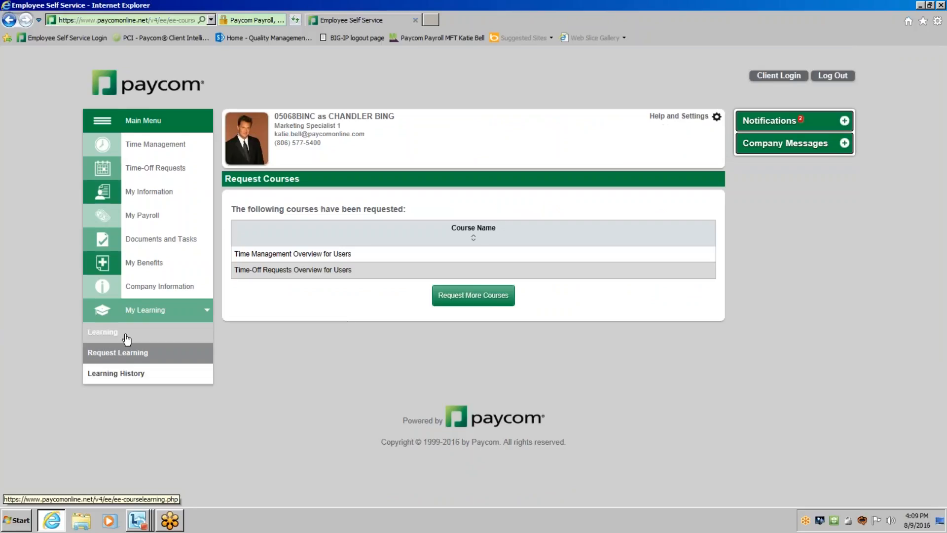
Start the assigned "Time Management Overview for Users" course from the Learning page, look it over, and exit back to the client-side main menu.
left_click(127, 338)
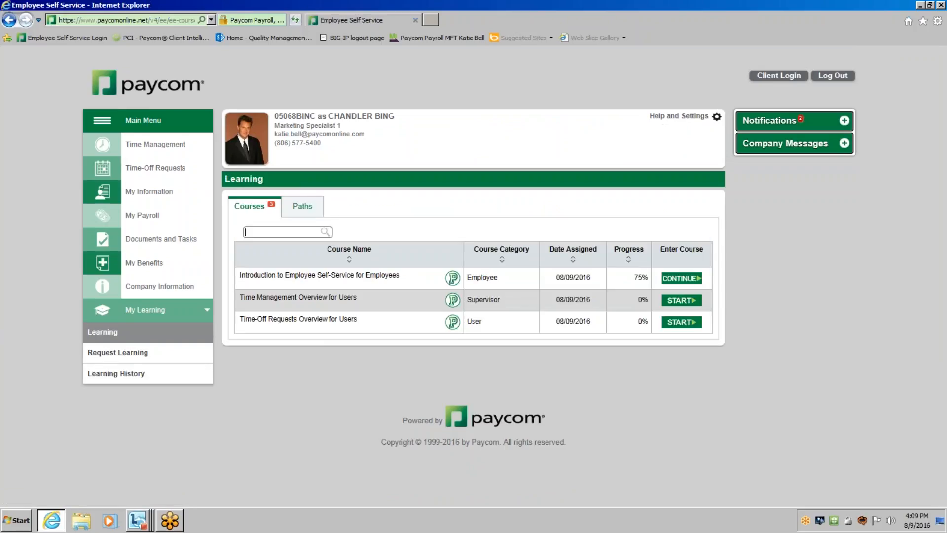
left_click(676, 302)
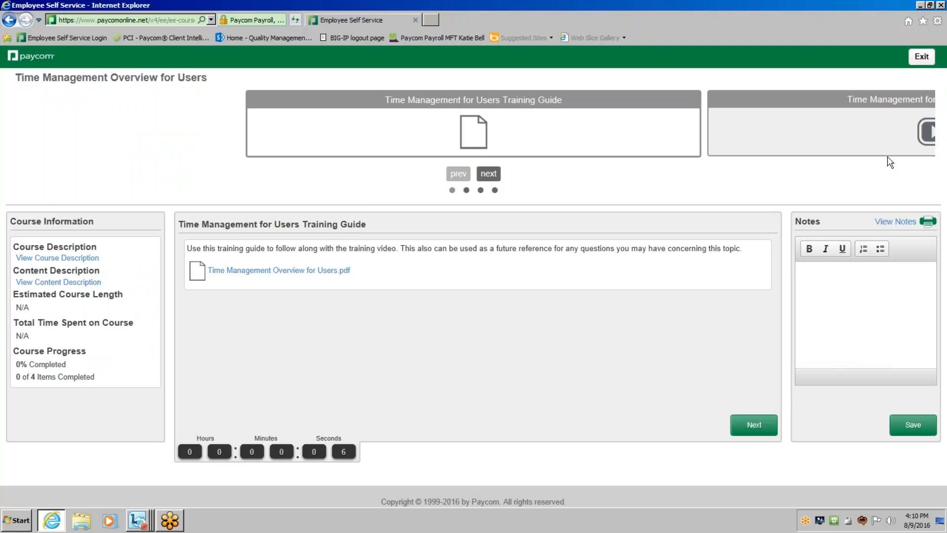
left_click(925, 58)
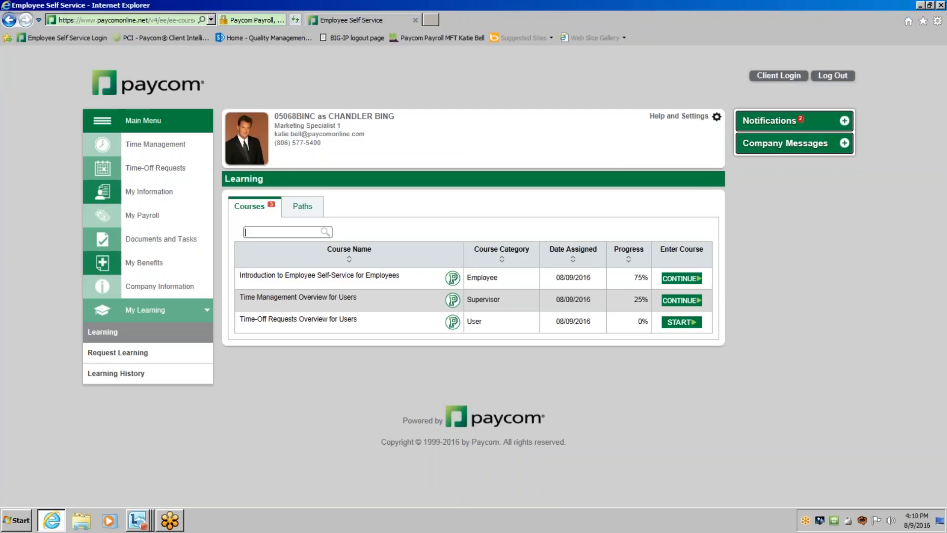
left_click(780, 75)
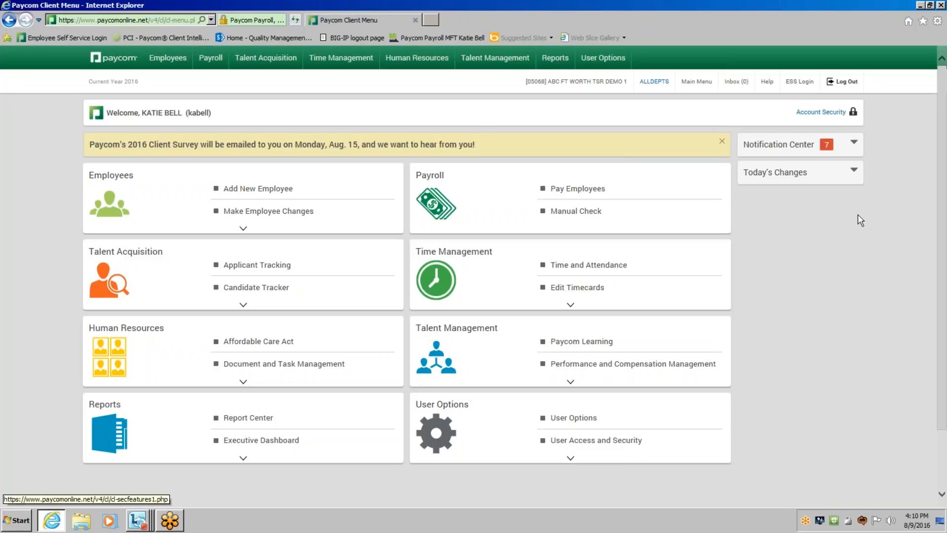